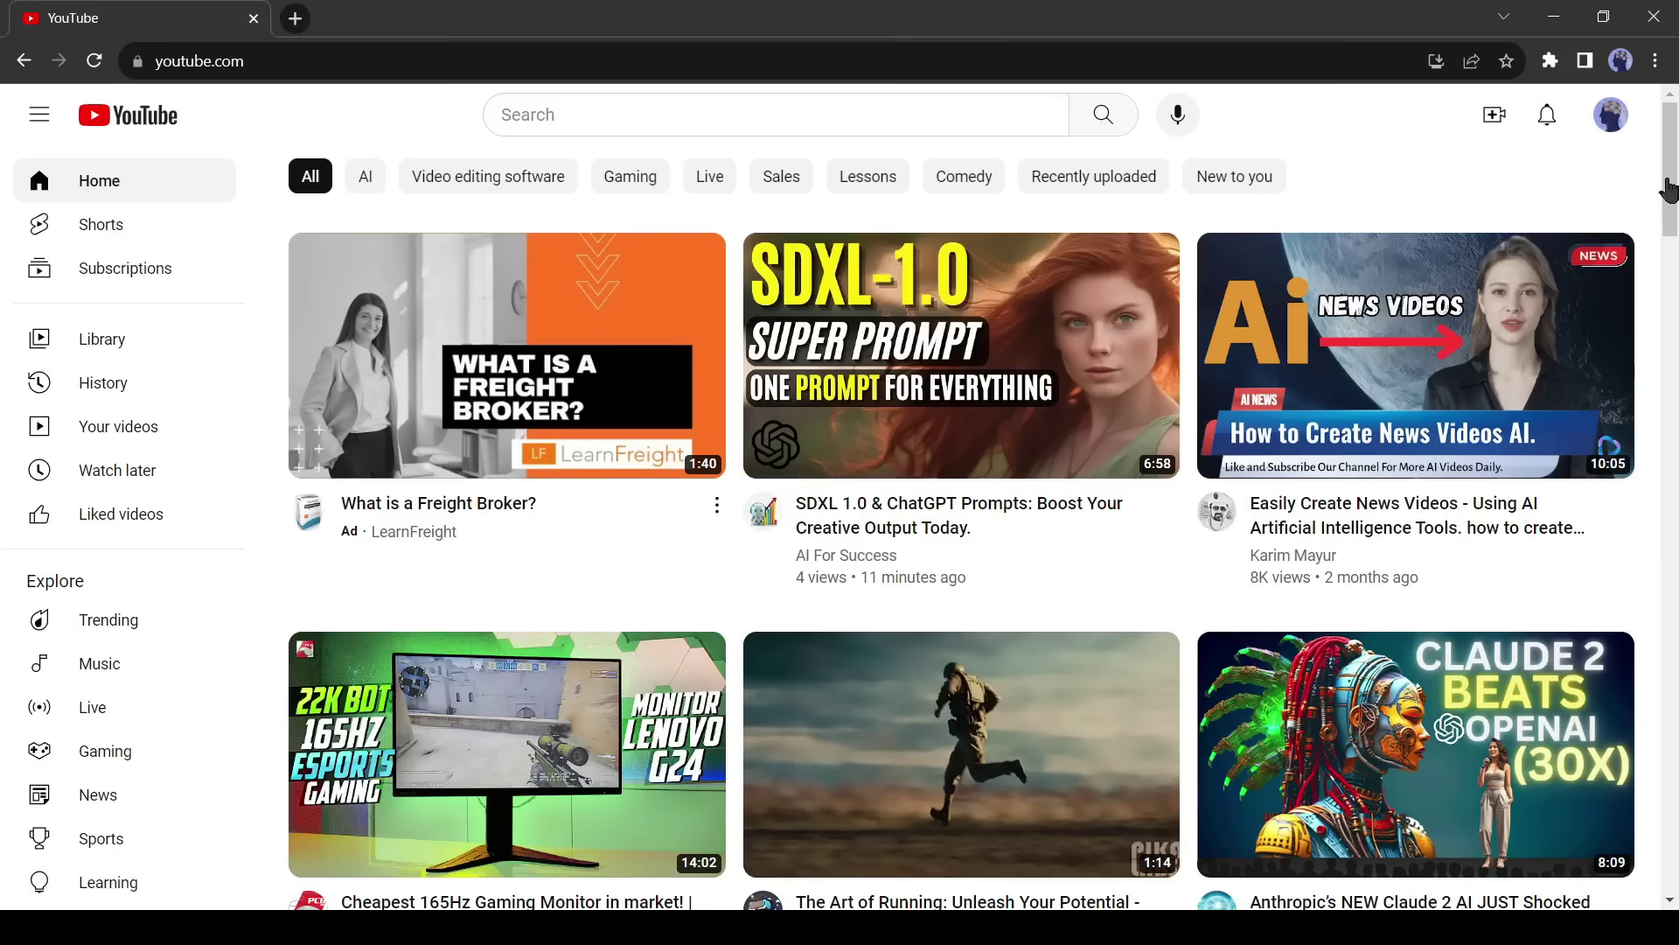
Switch away from the current Google account using the account menu's channel list.
left_click(1609, 118)
left_click(1338, 326)
left_click(1400, 349)
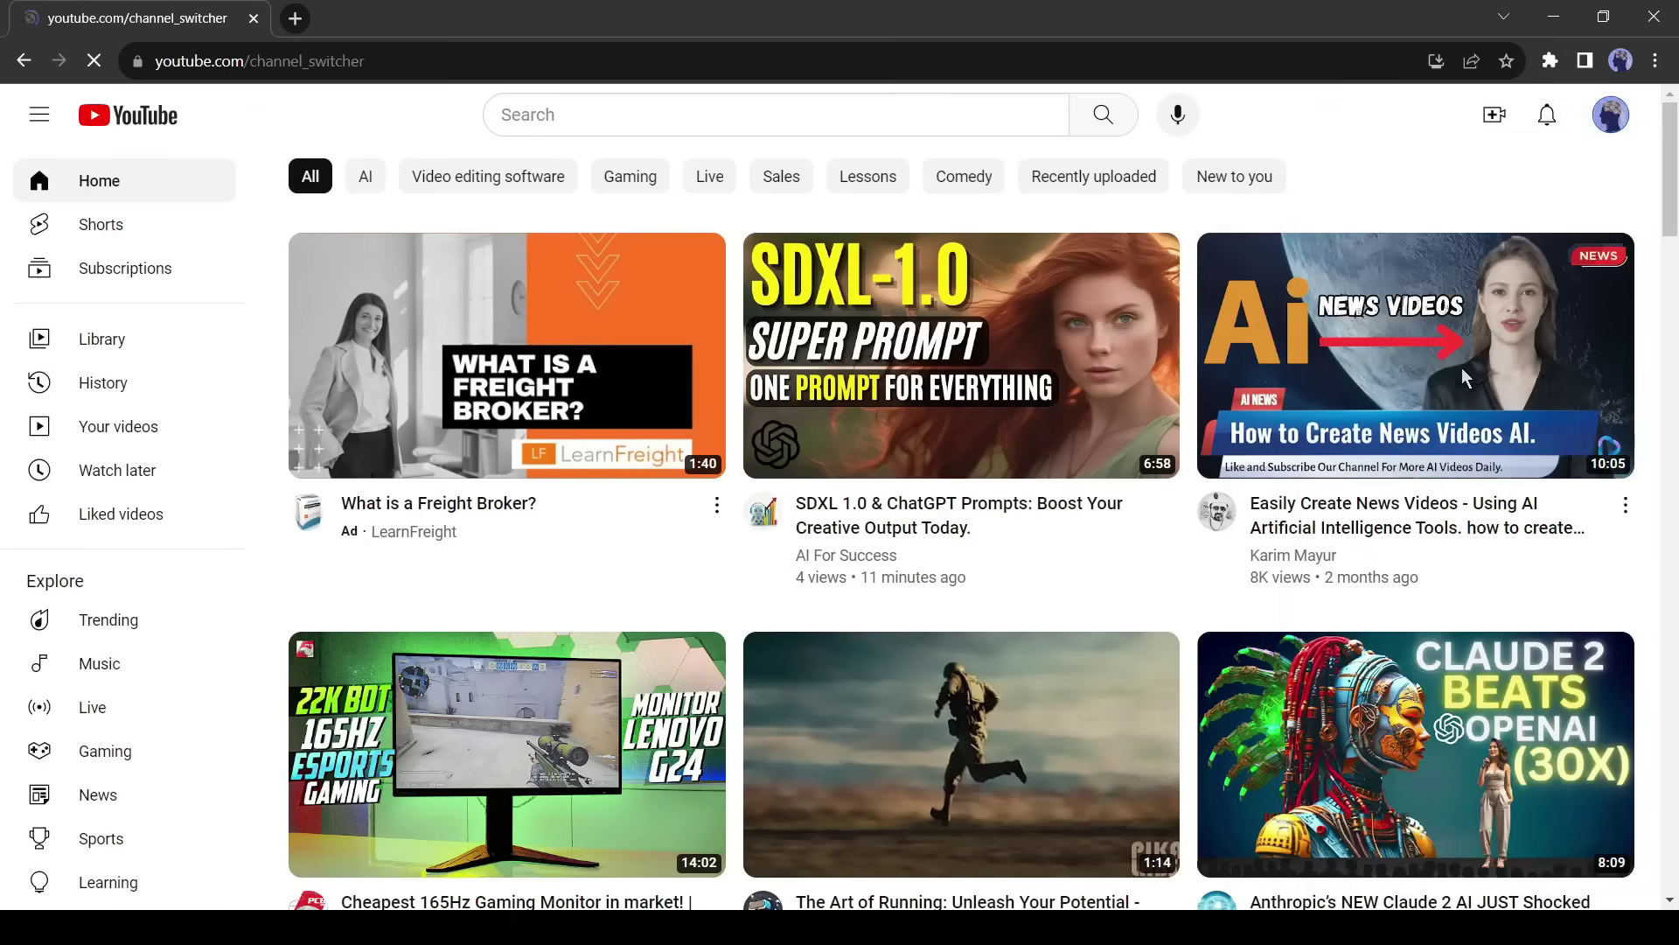
left_click(533, 273)
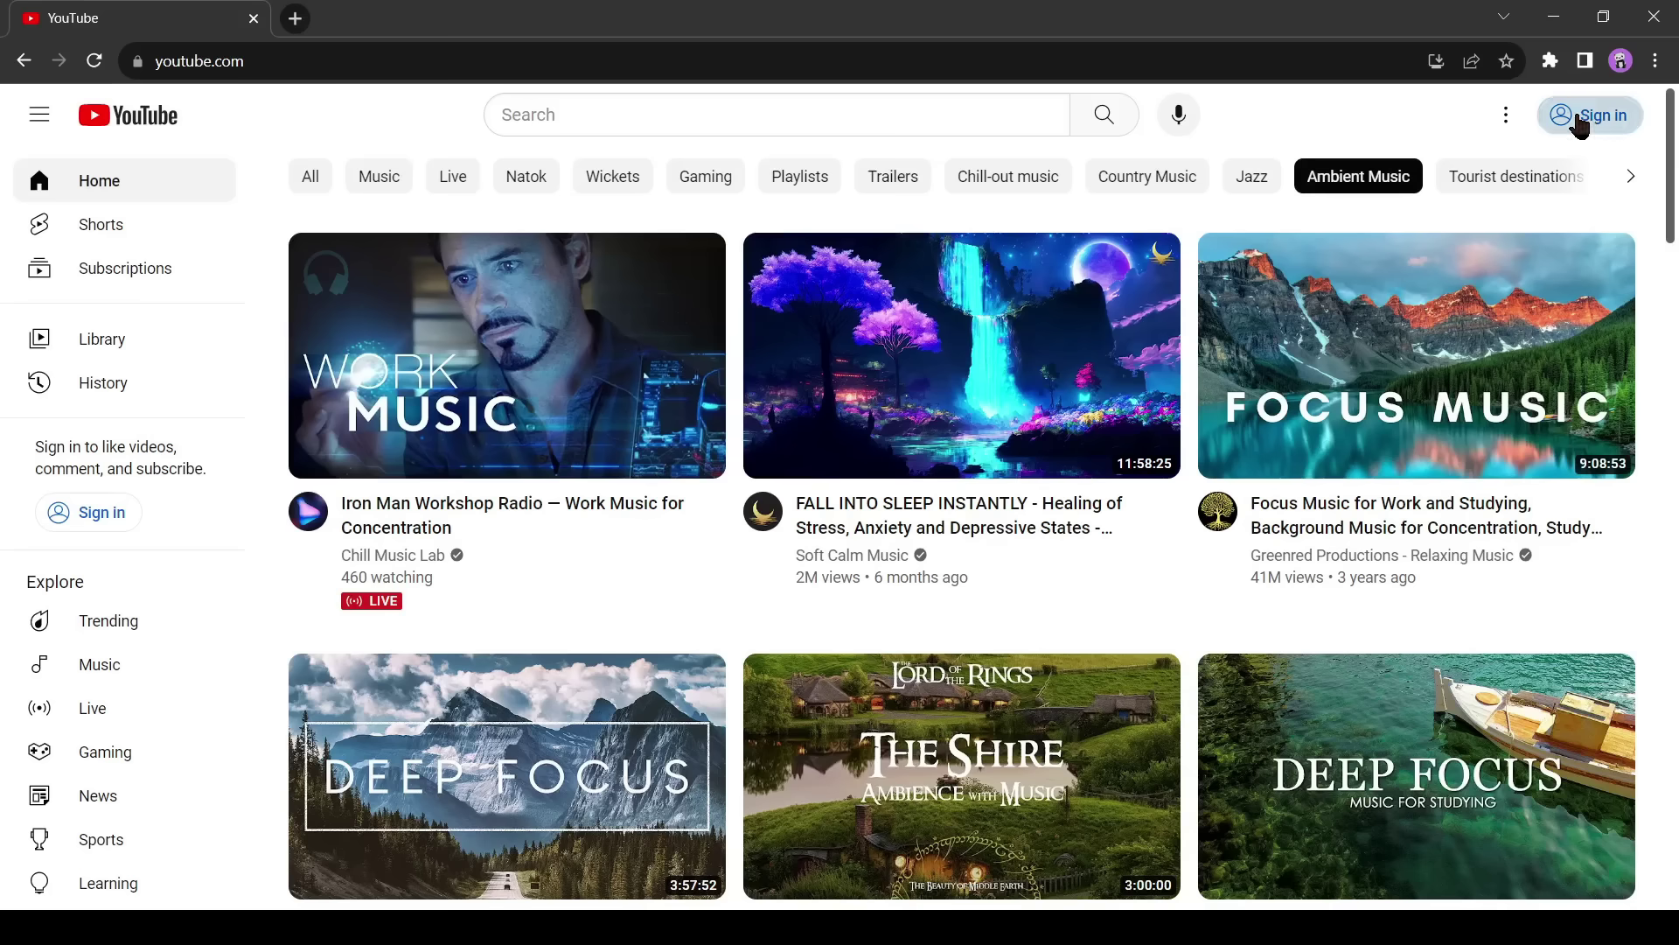
Sign in with a different Google account and choose Create a channel.
left_click(1580, 125)
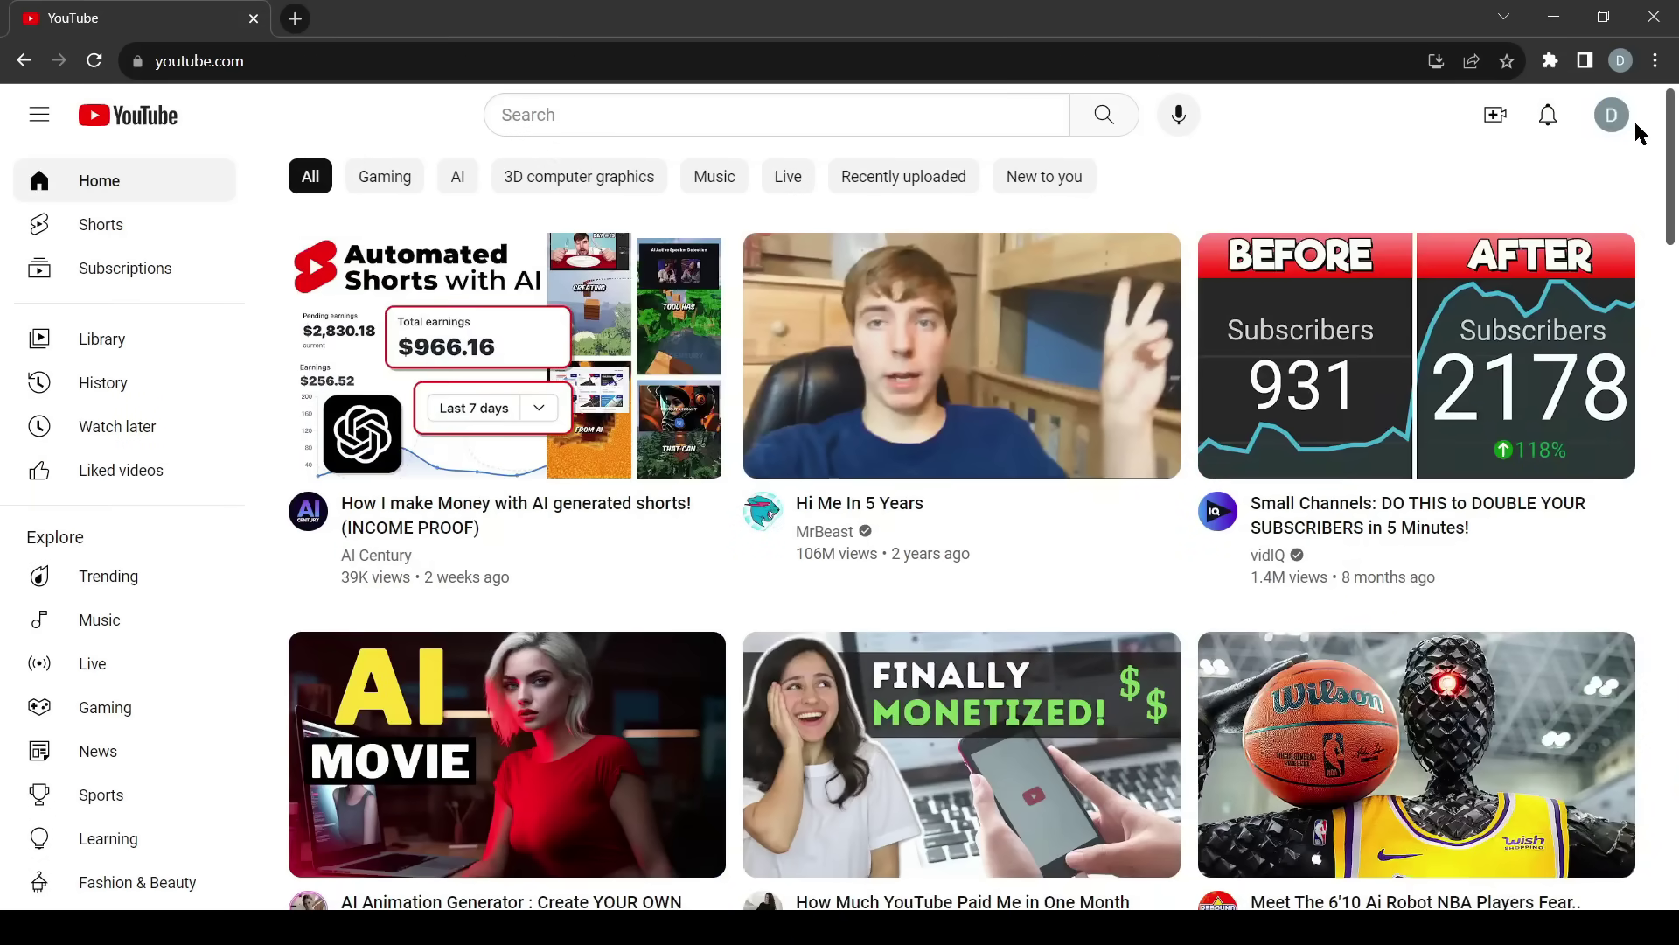
left_click(1612, 116)
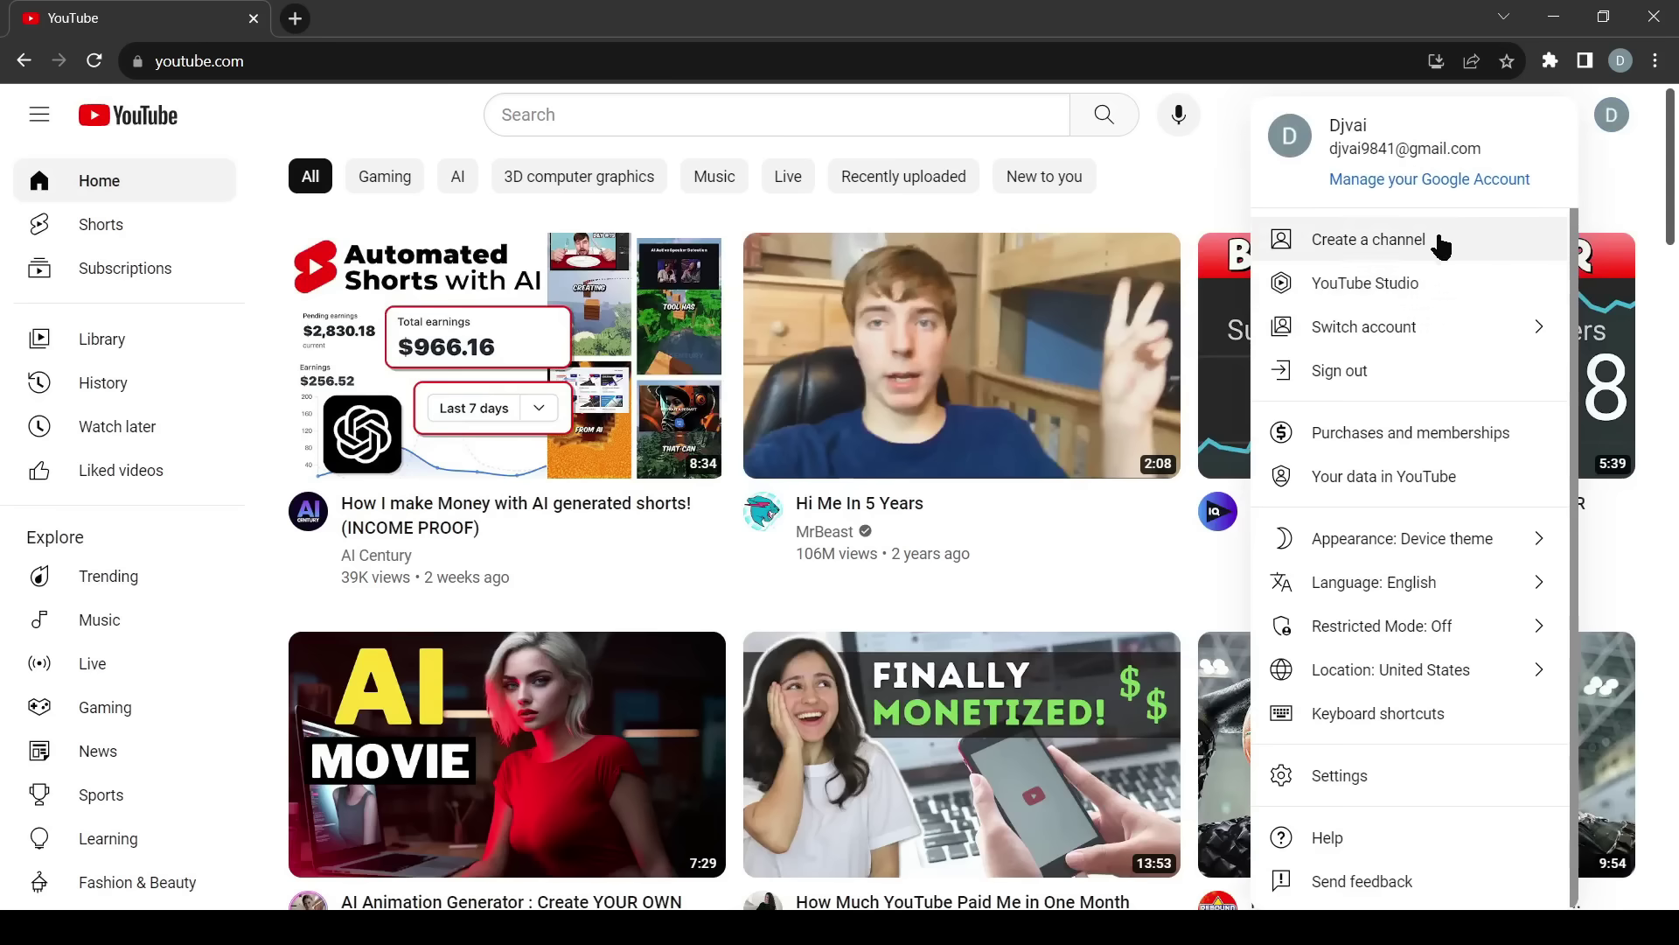
left_click(1428, 243)
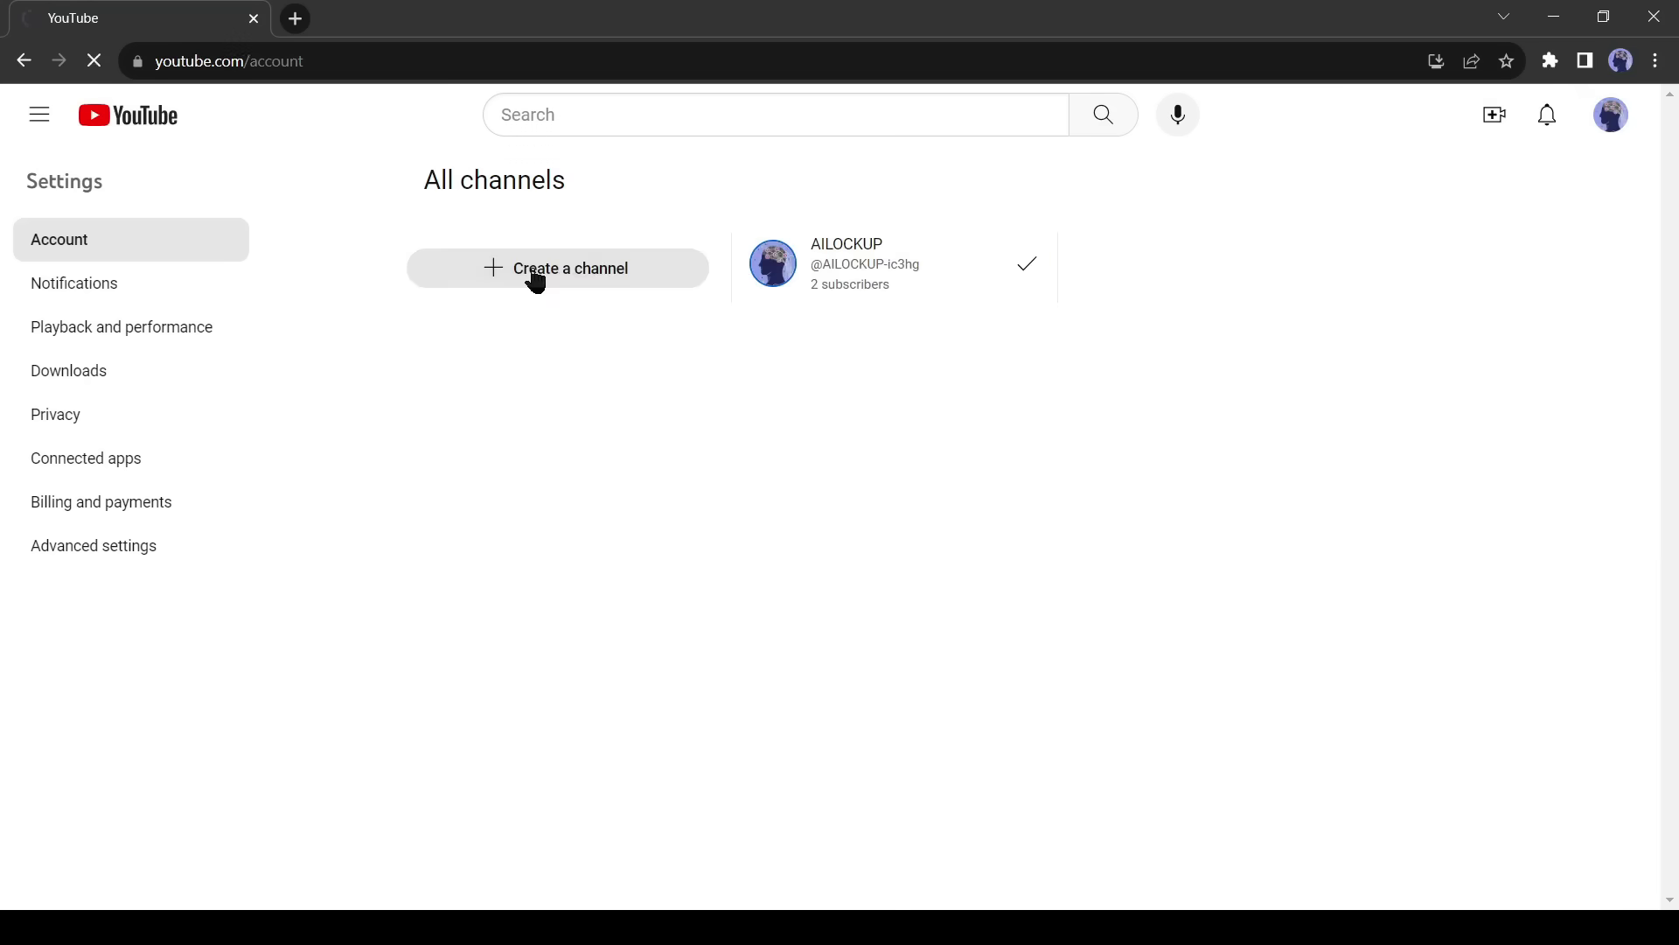
Ask ChatGPT to suggest names for a new "News Channel".
left_click(532, 275)
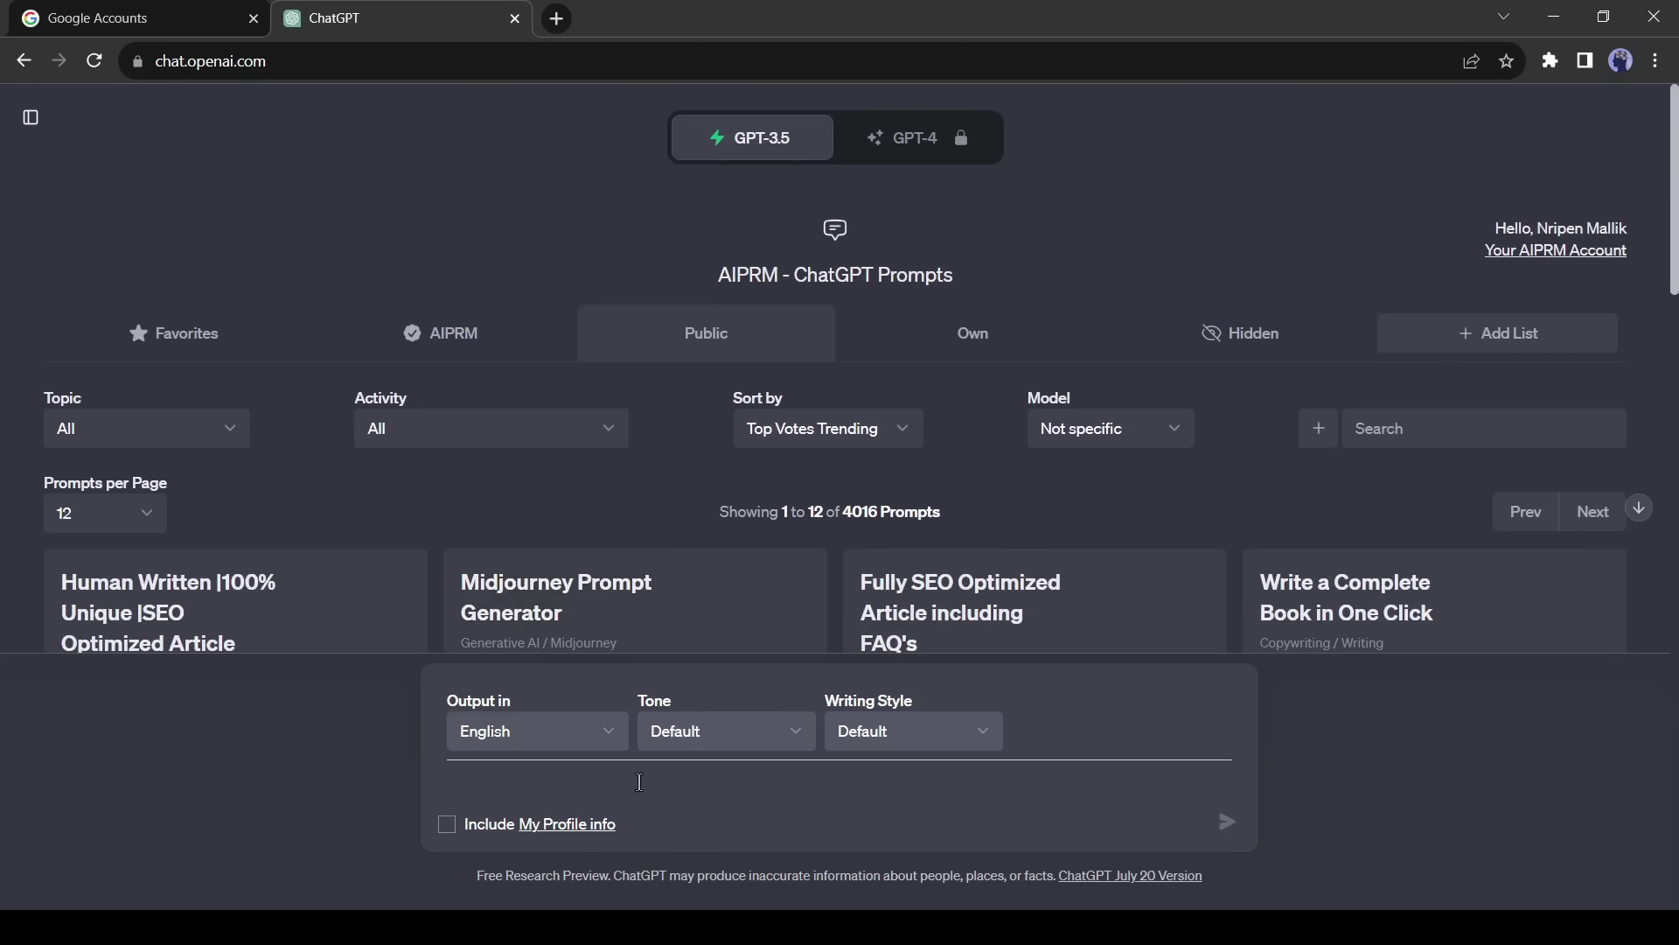
type("I am going to create a new \"News C")
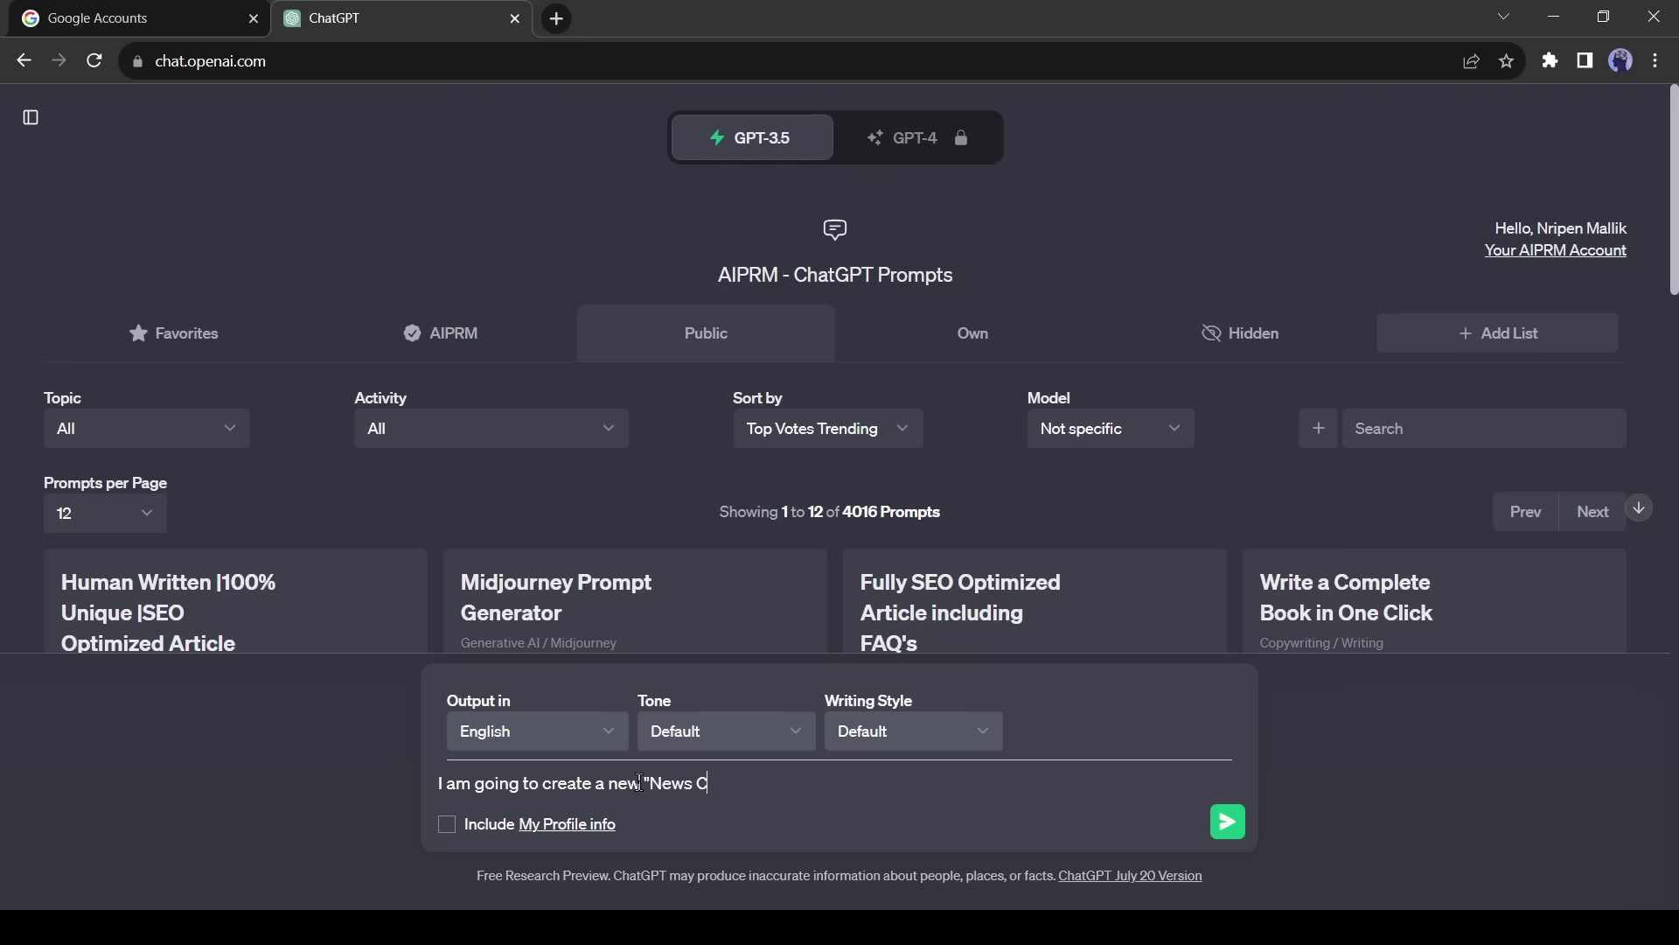
type("hannel\" Please suggest some name for my channel,")
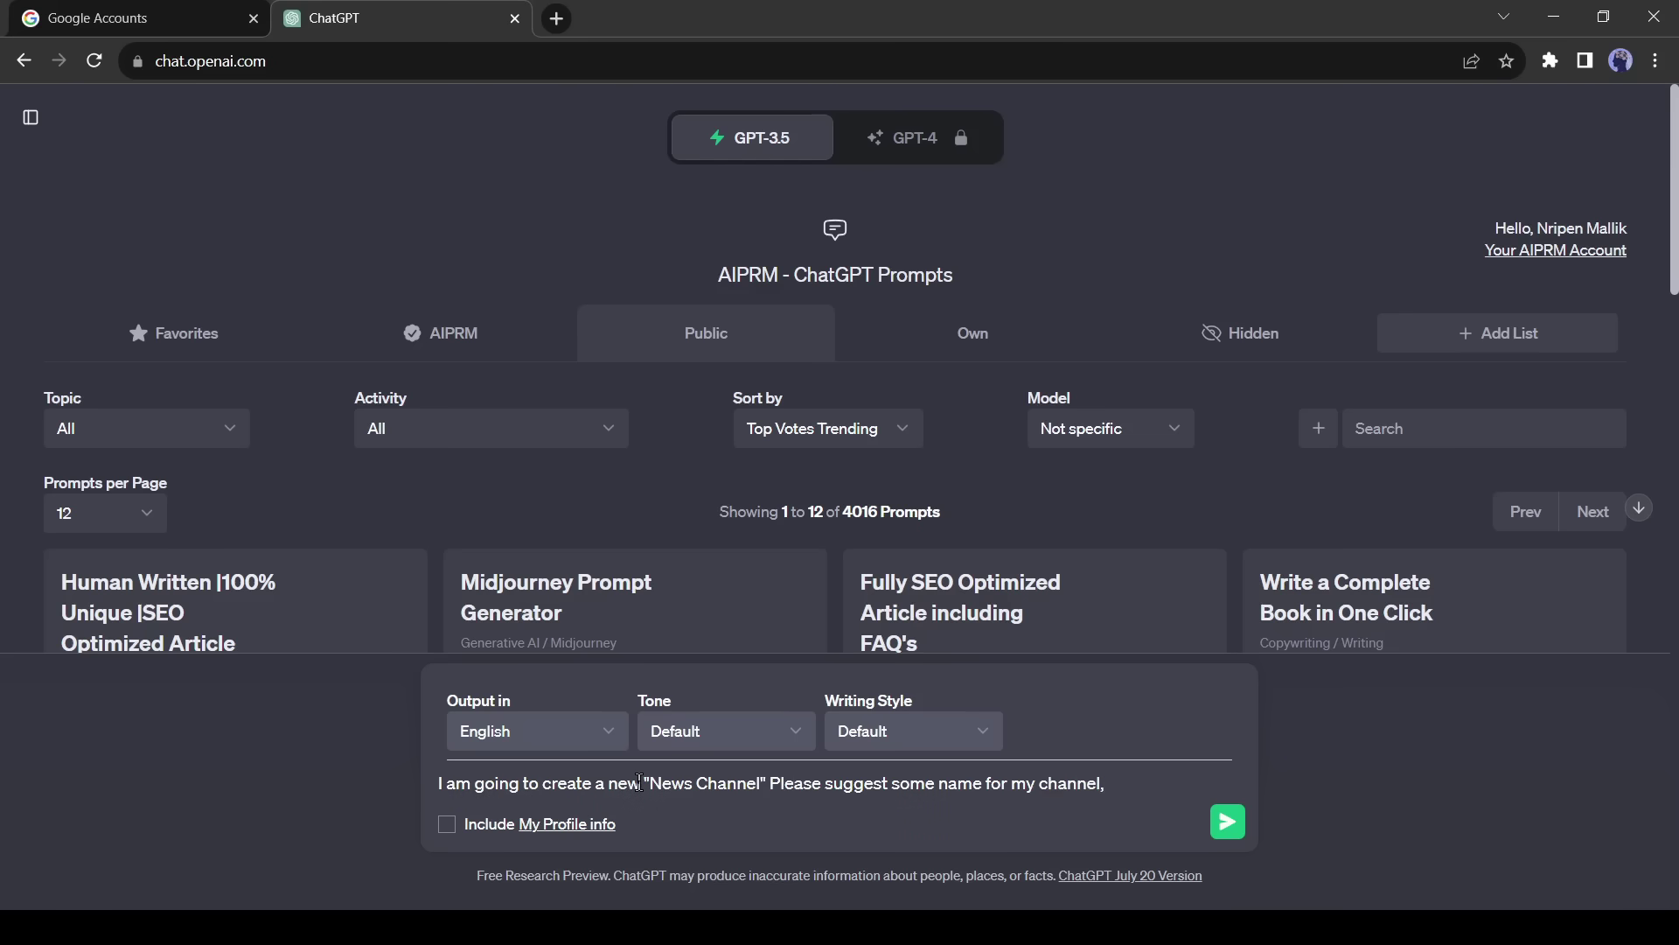
key("Return")
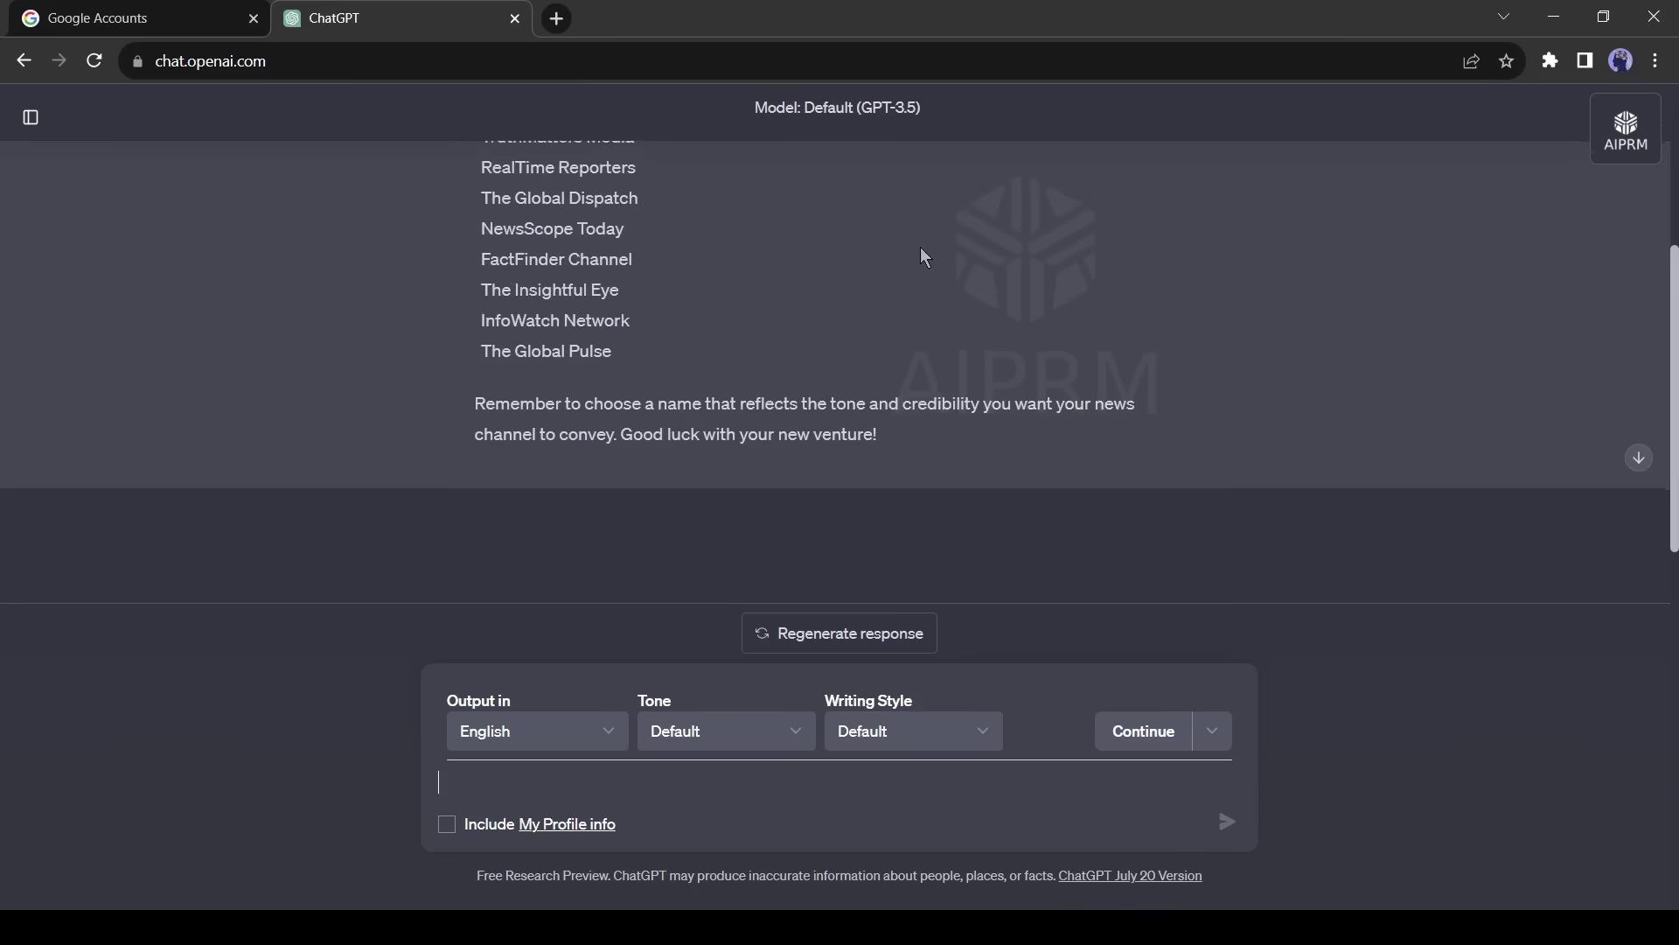
Request two-word names and select InsightNow from the reply.
scroll(920, 247, "up", 2)
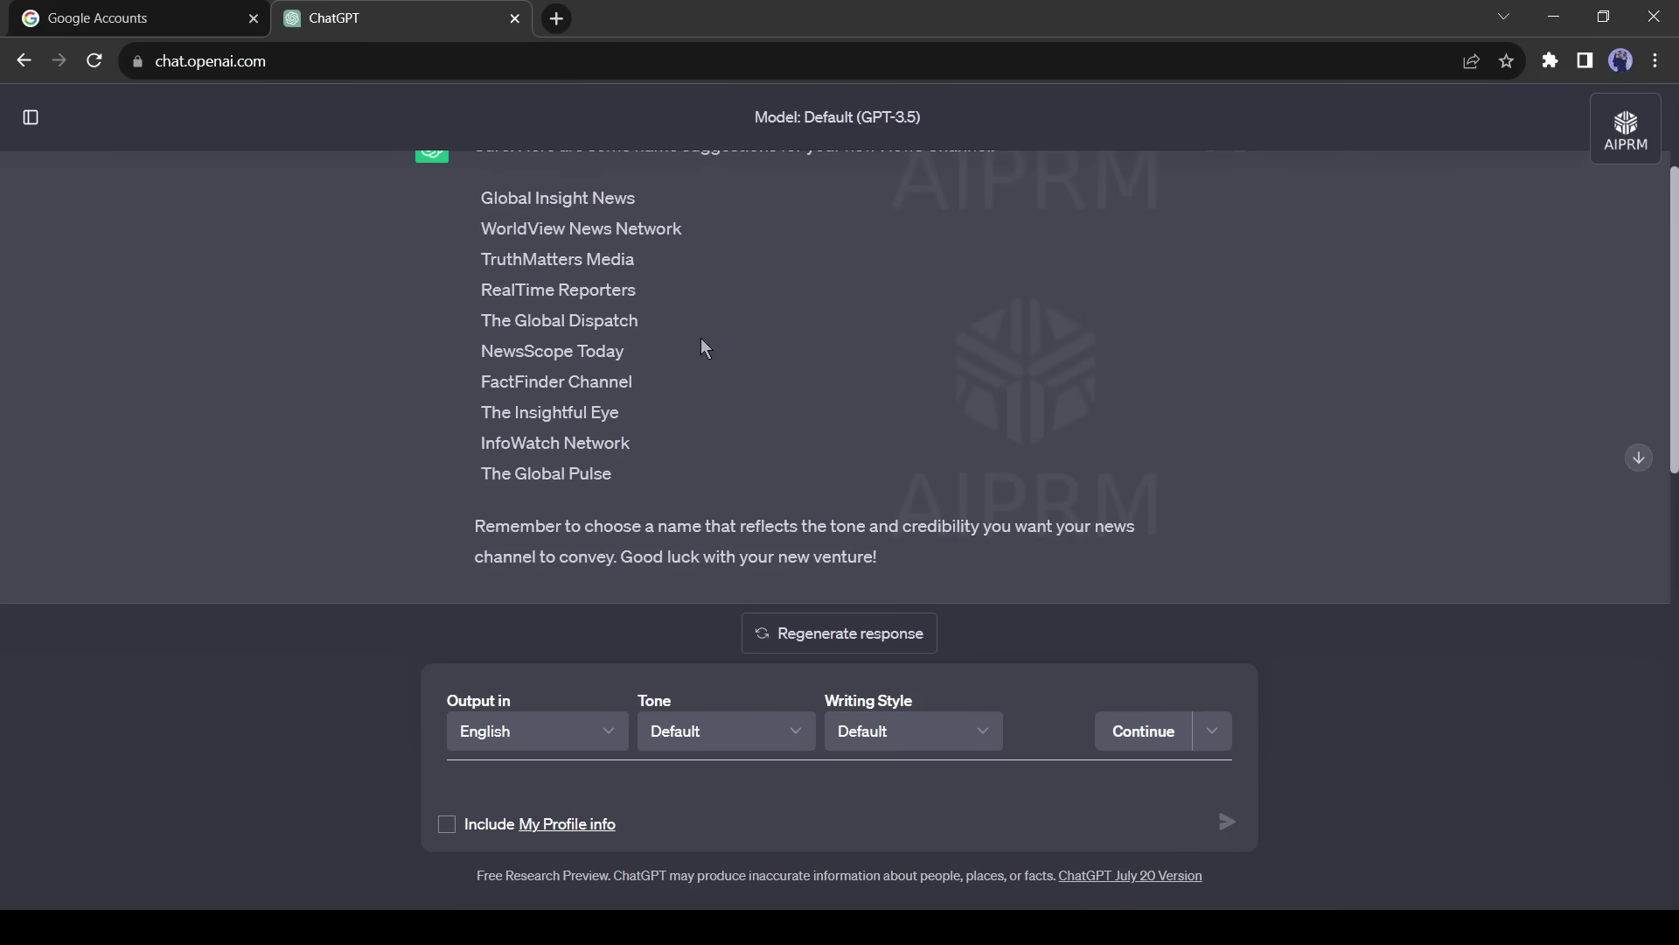
type("The name should")
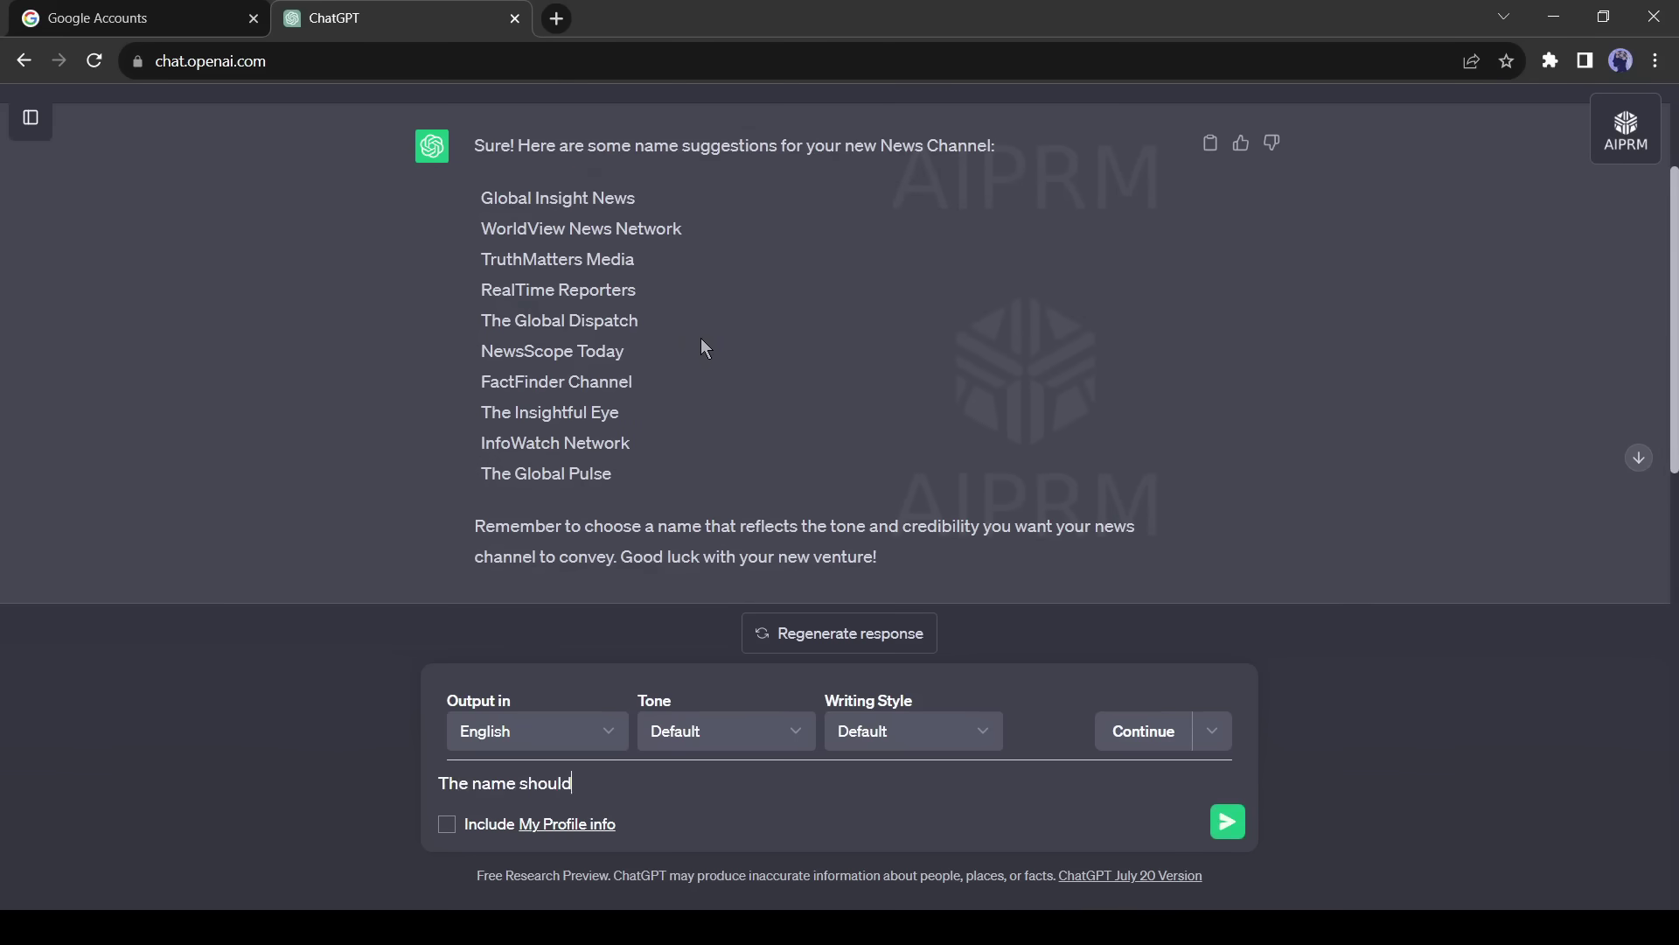
type(" be in two words.")
key("Return")
scroll(723, 438, "up", 3)
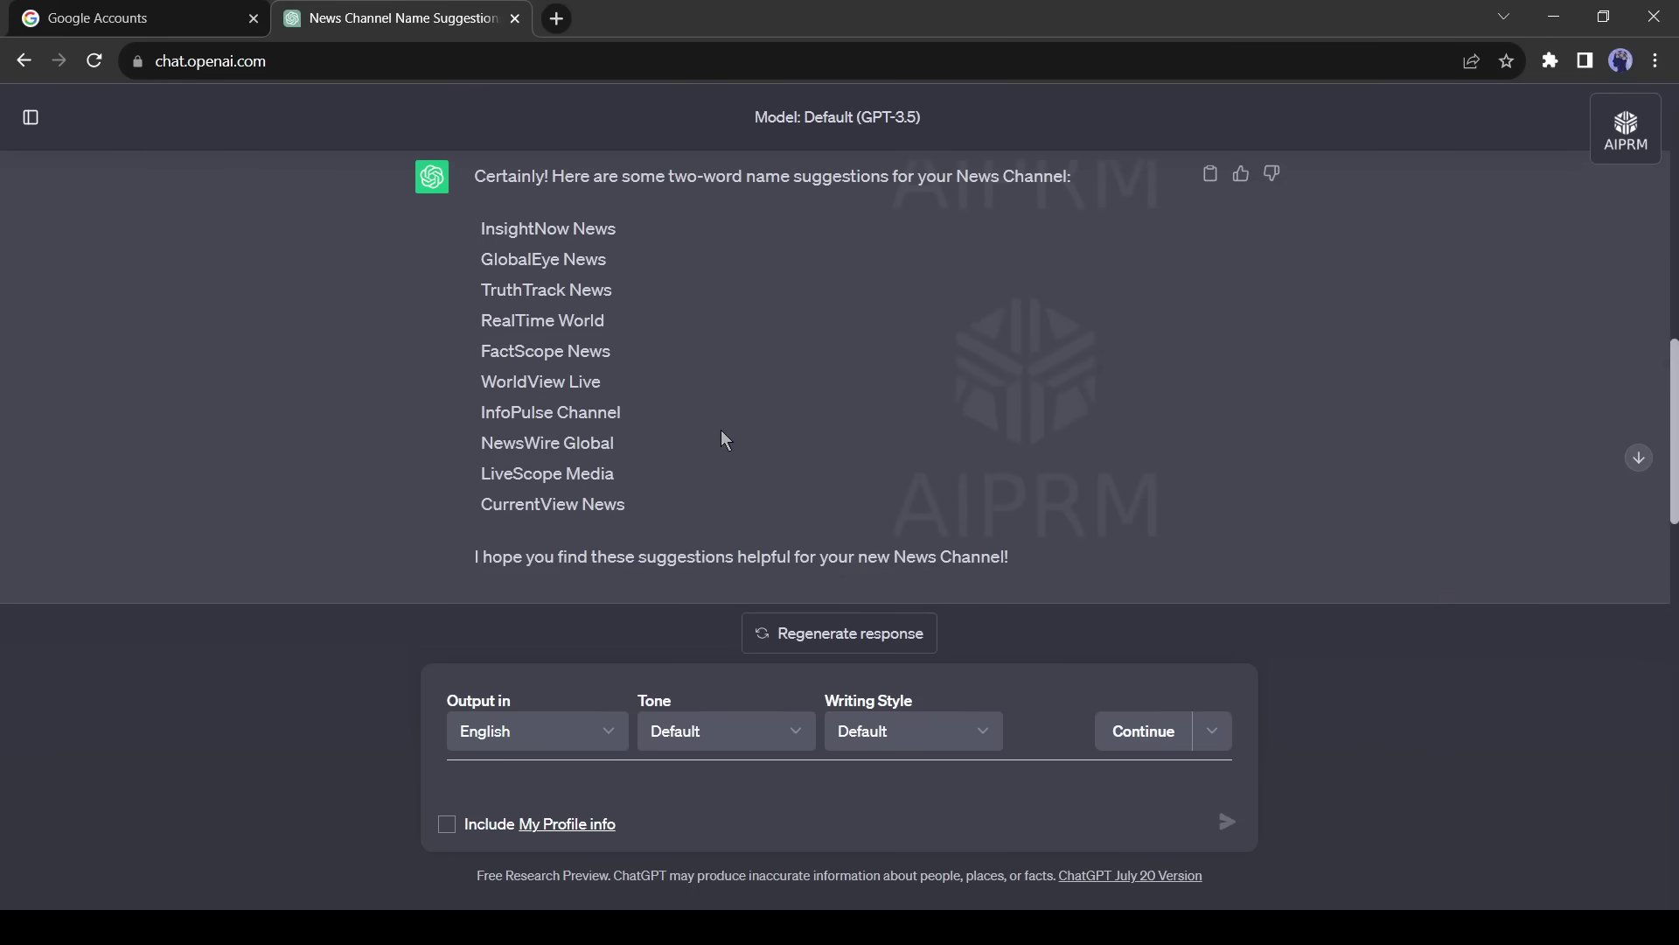
scroll(722, 440, "up", 3)
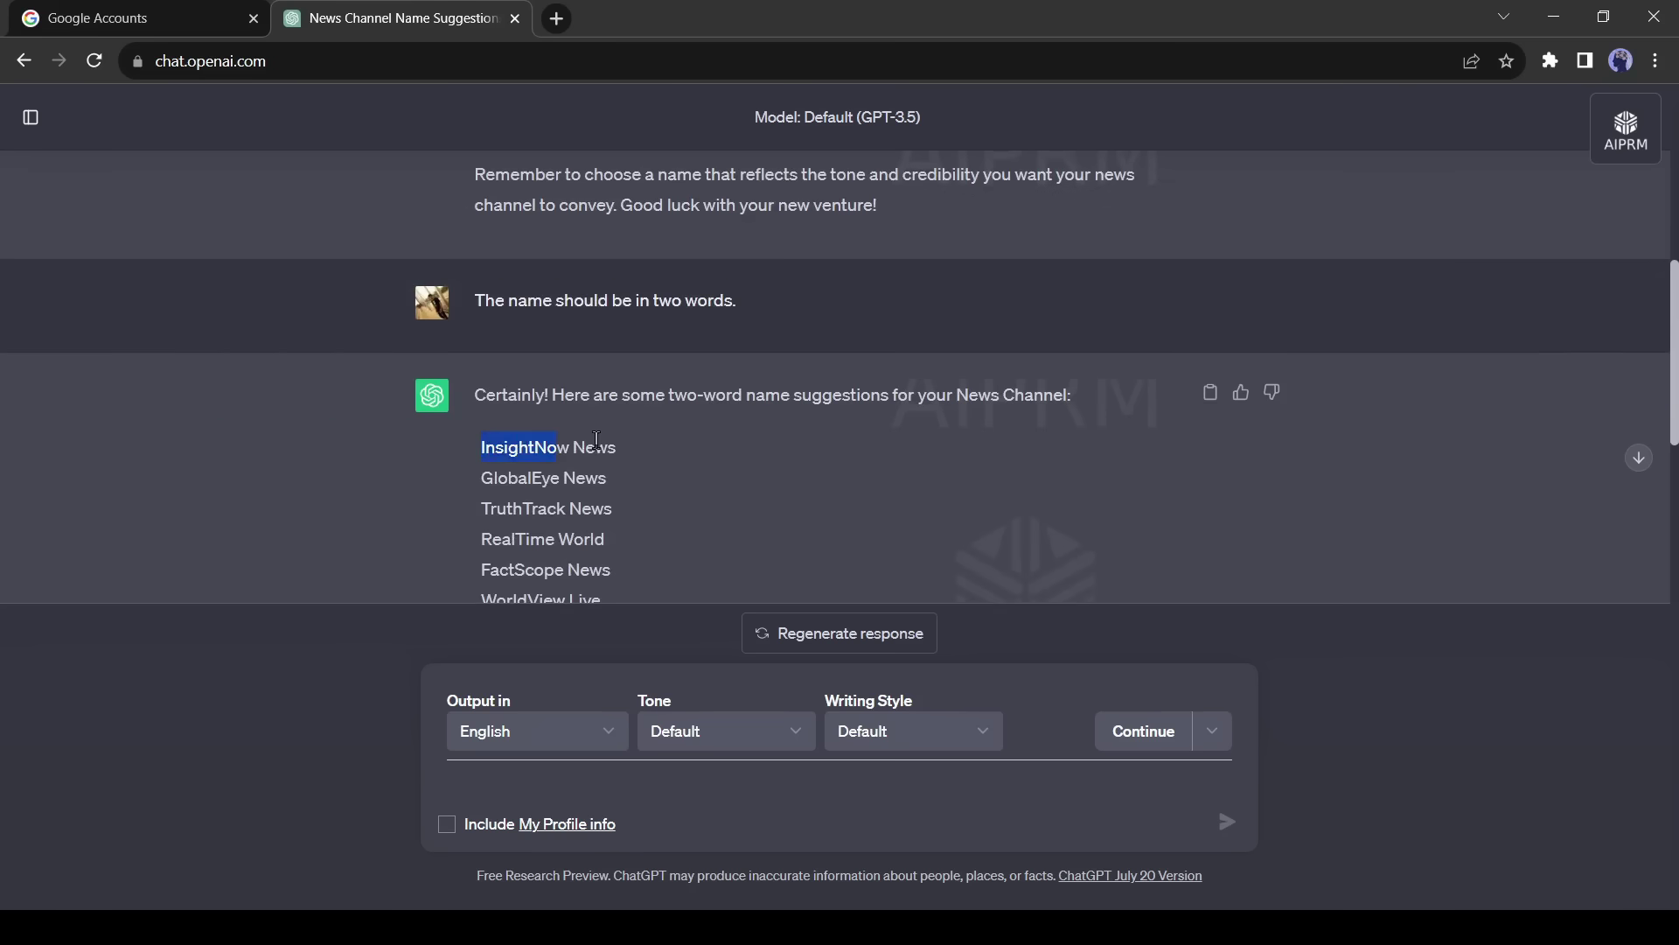
left_click(543, 446)
Paste InsightNow as the channel name, accept the acknowledgement, and create the channel.
left_click(140, 18)
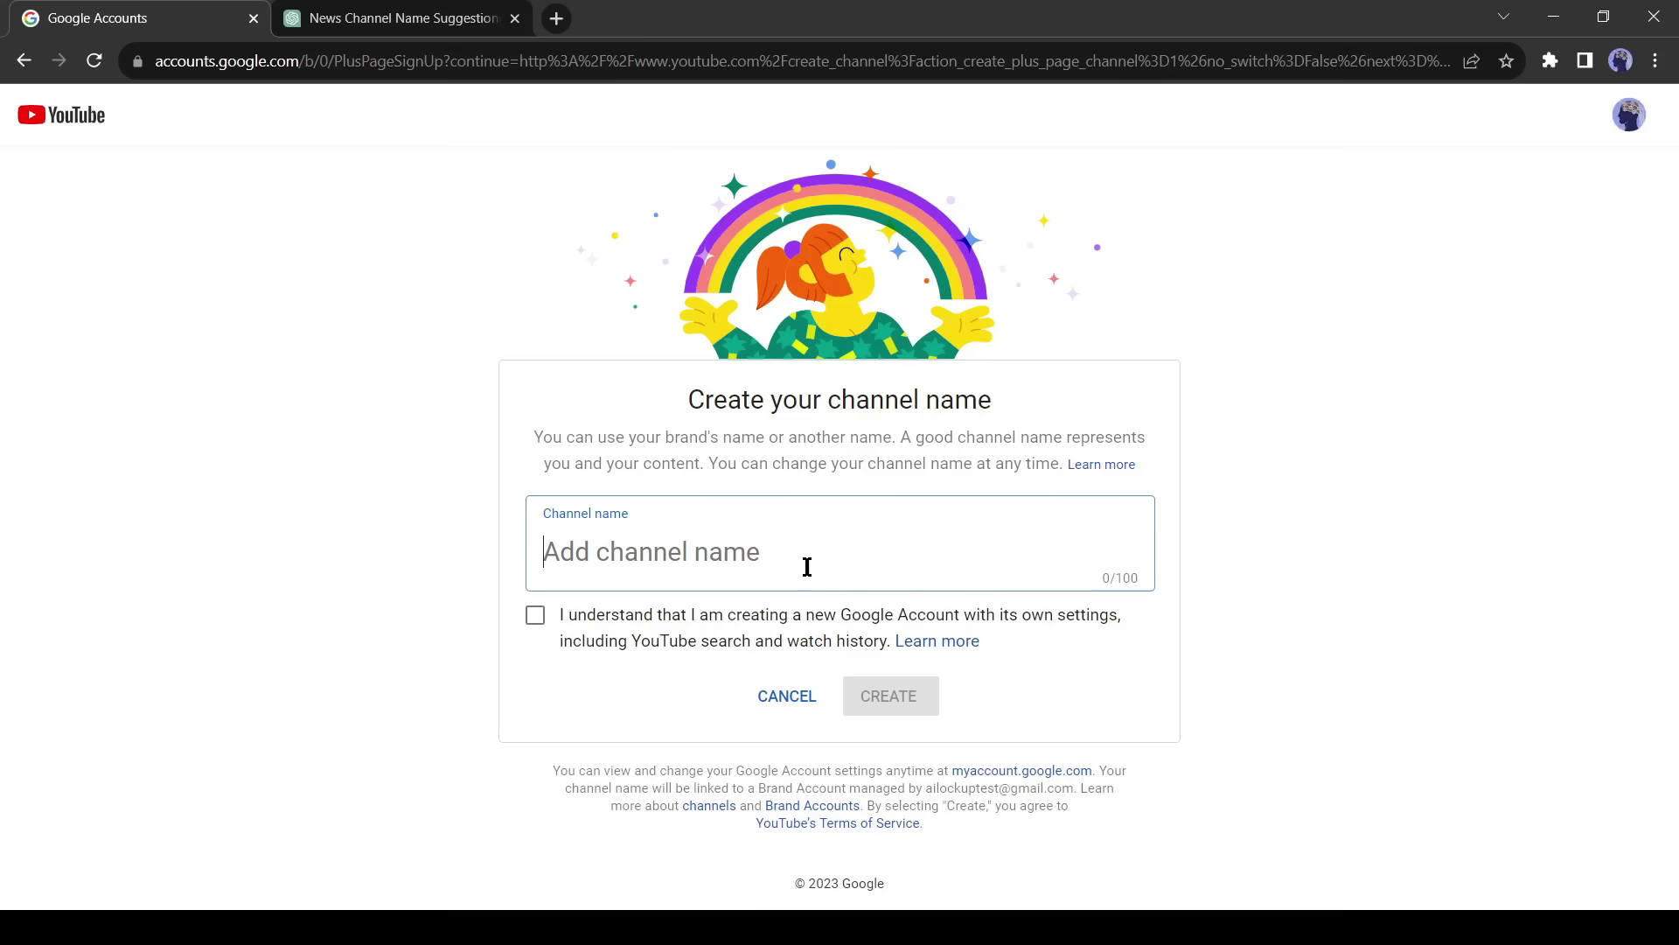
type("InsightNow")
left_click(535, 617)
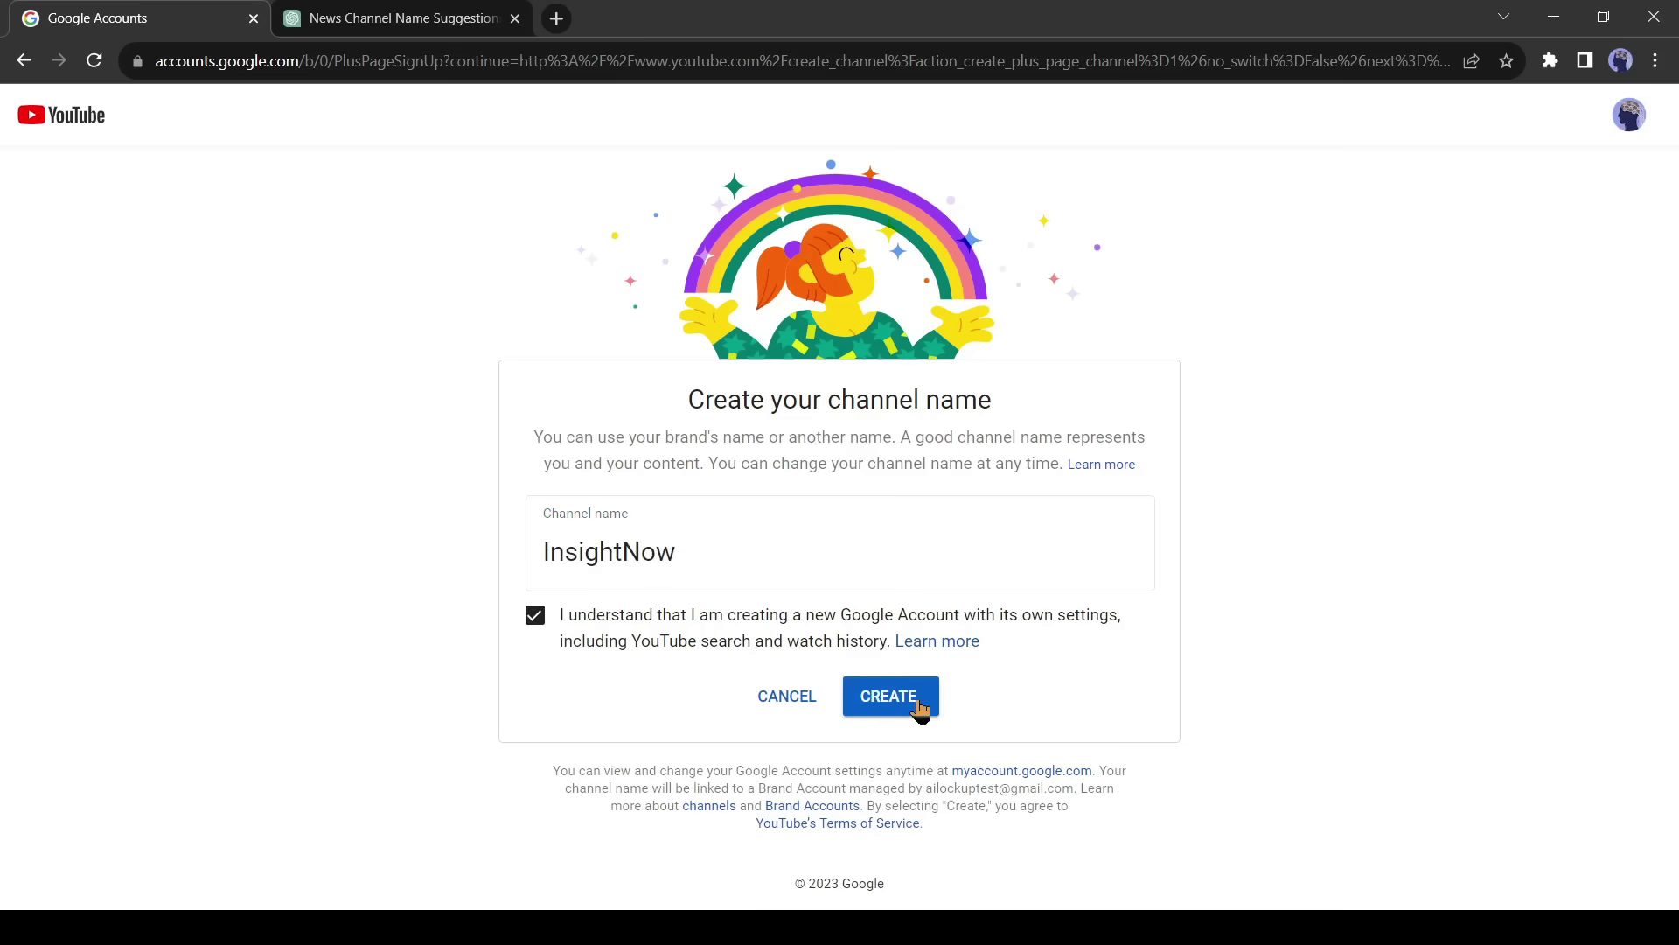
left_click(891, 705)
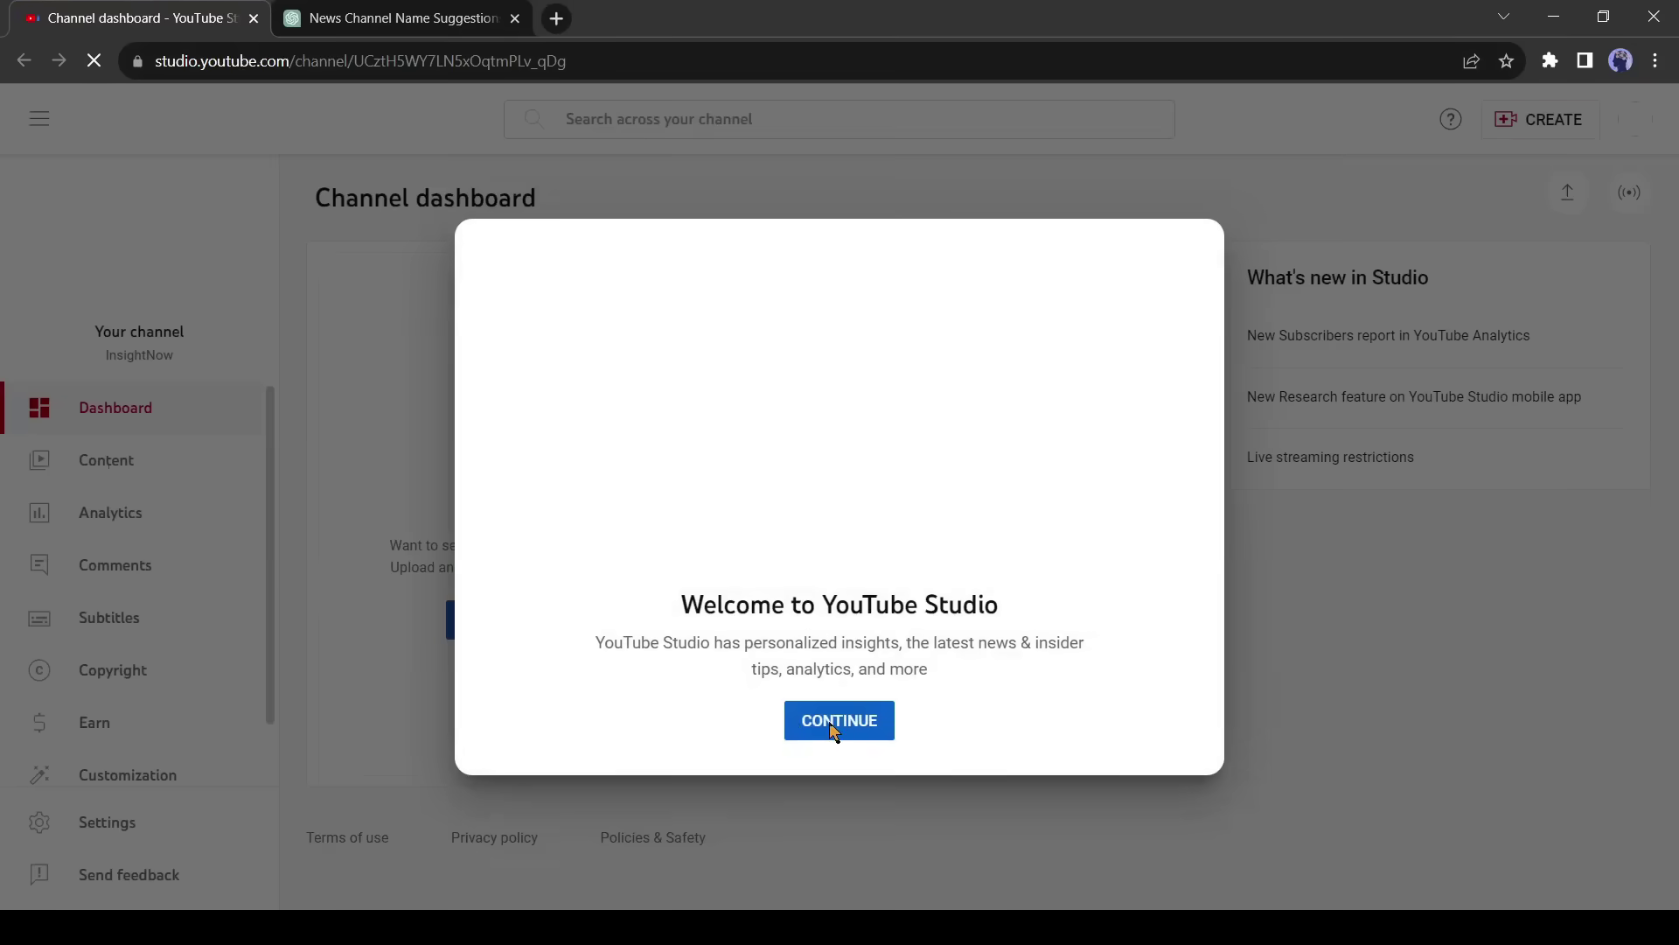
Dismiss the YouTube Studio welcome, dark theme and playlists tips.
left_click(839, 719)
left_click(1616, 323)
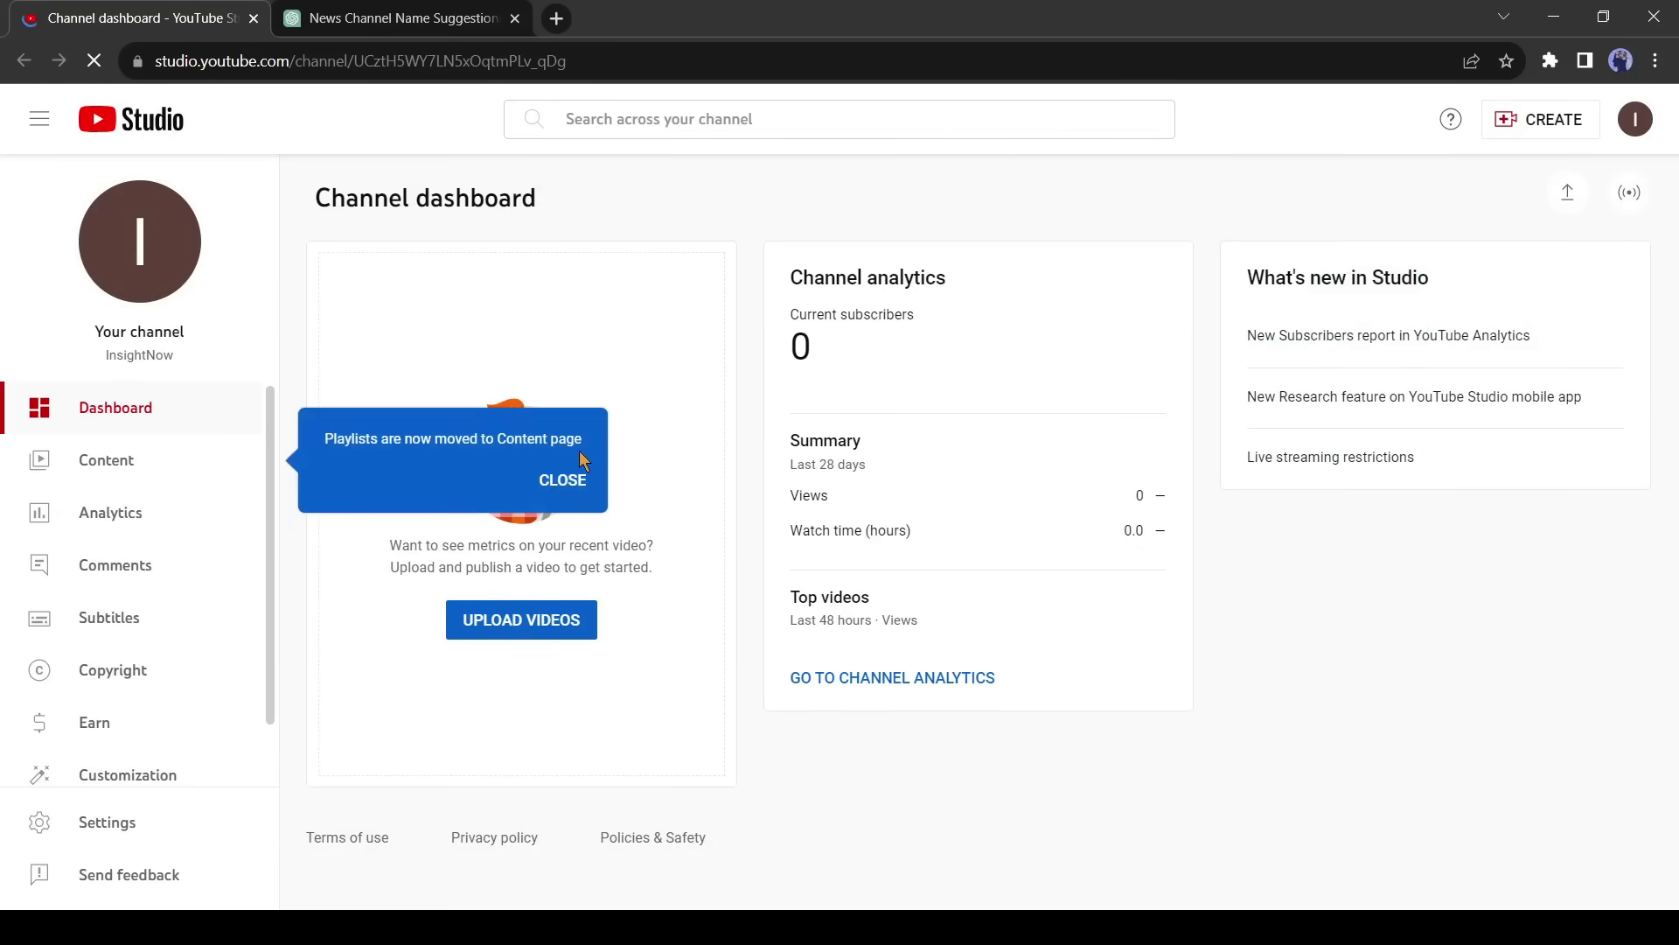
left_click(563, 479)
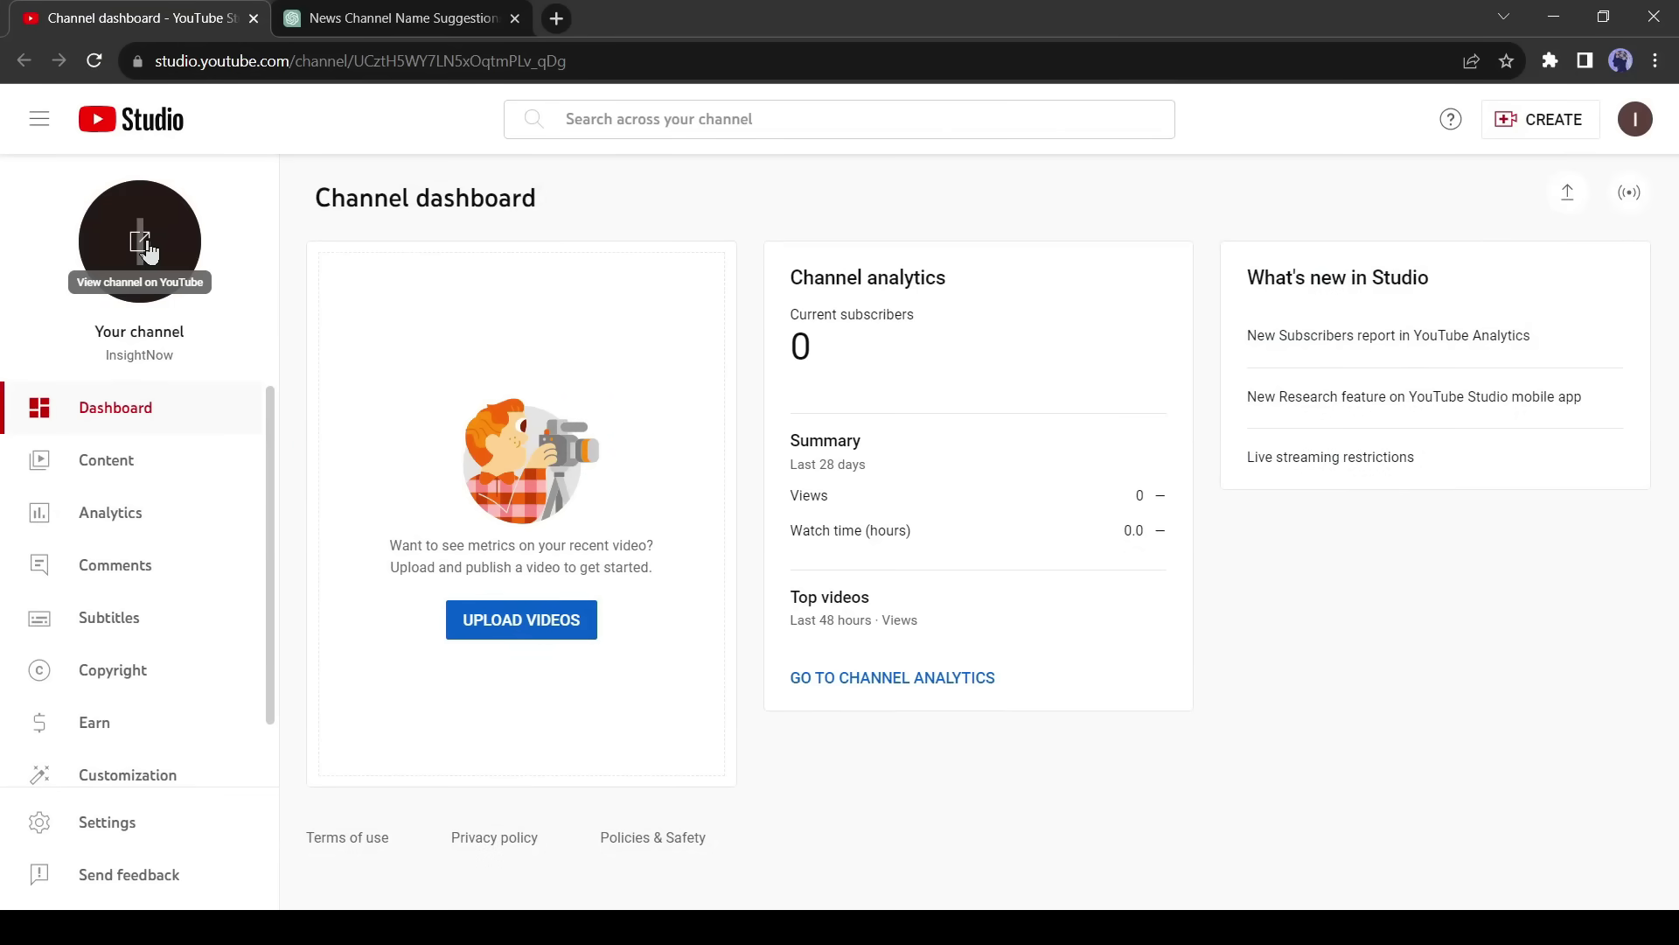
scroll(202, 718, "down", 1)
left_click(202, 716)
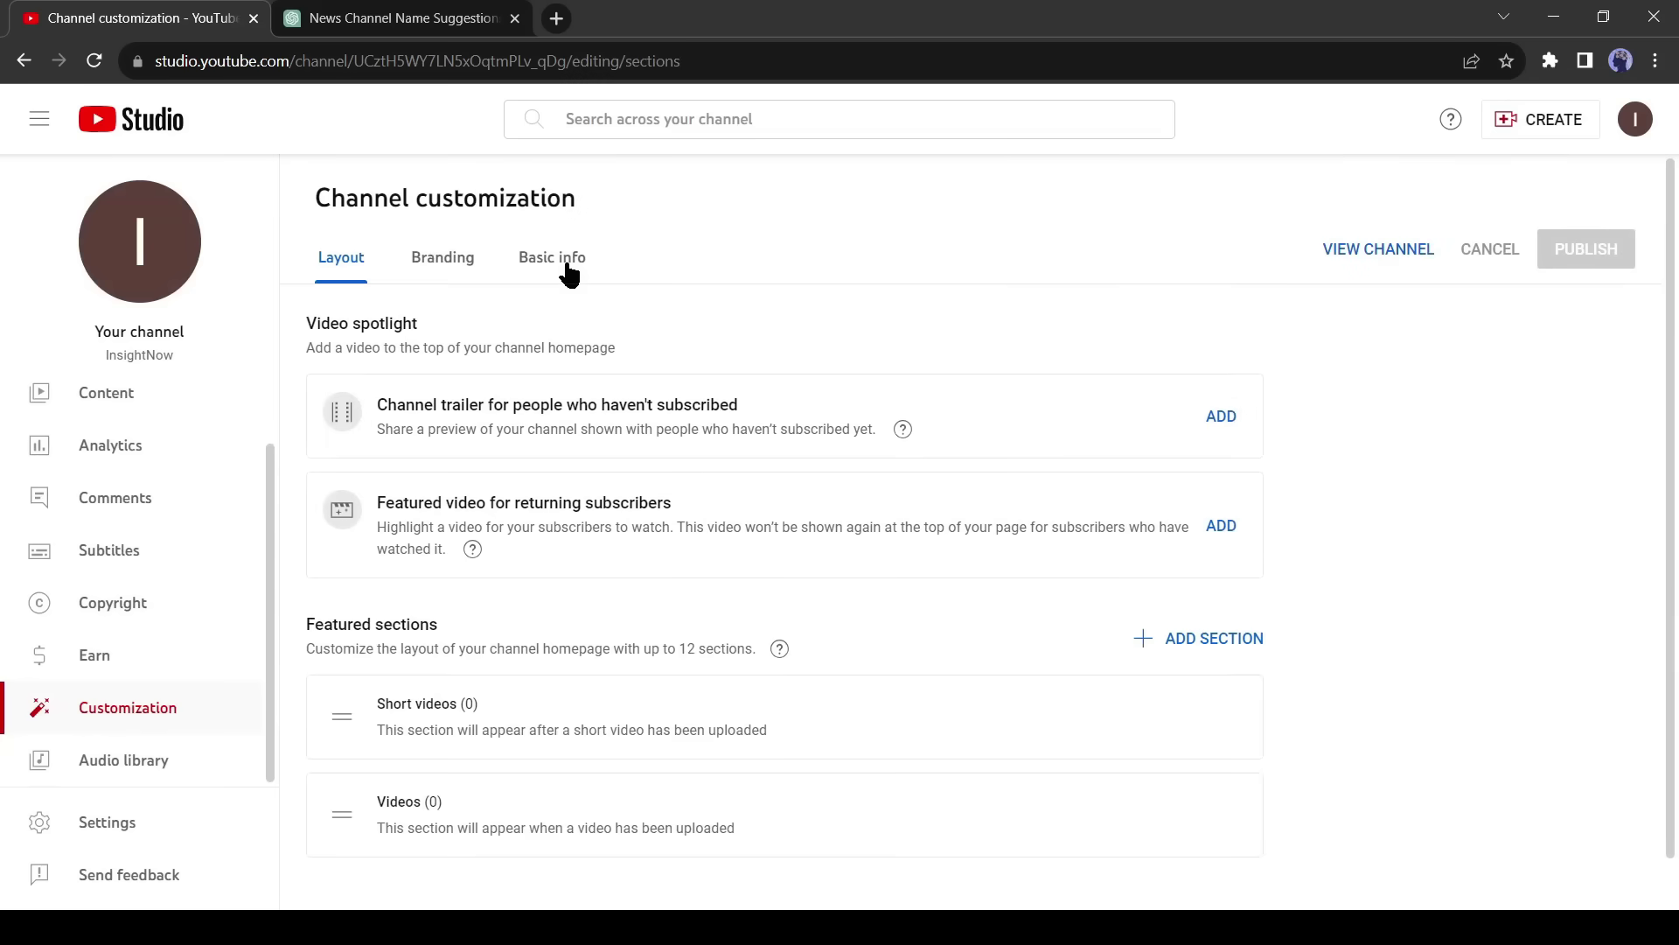
left_click(569, 273)
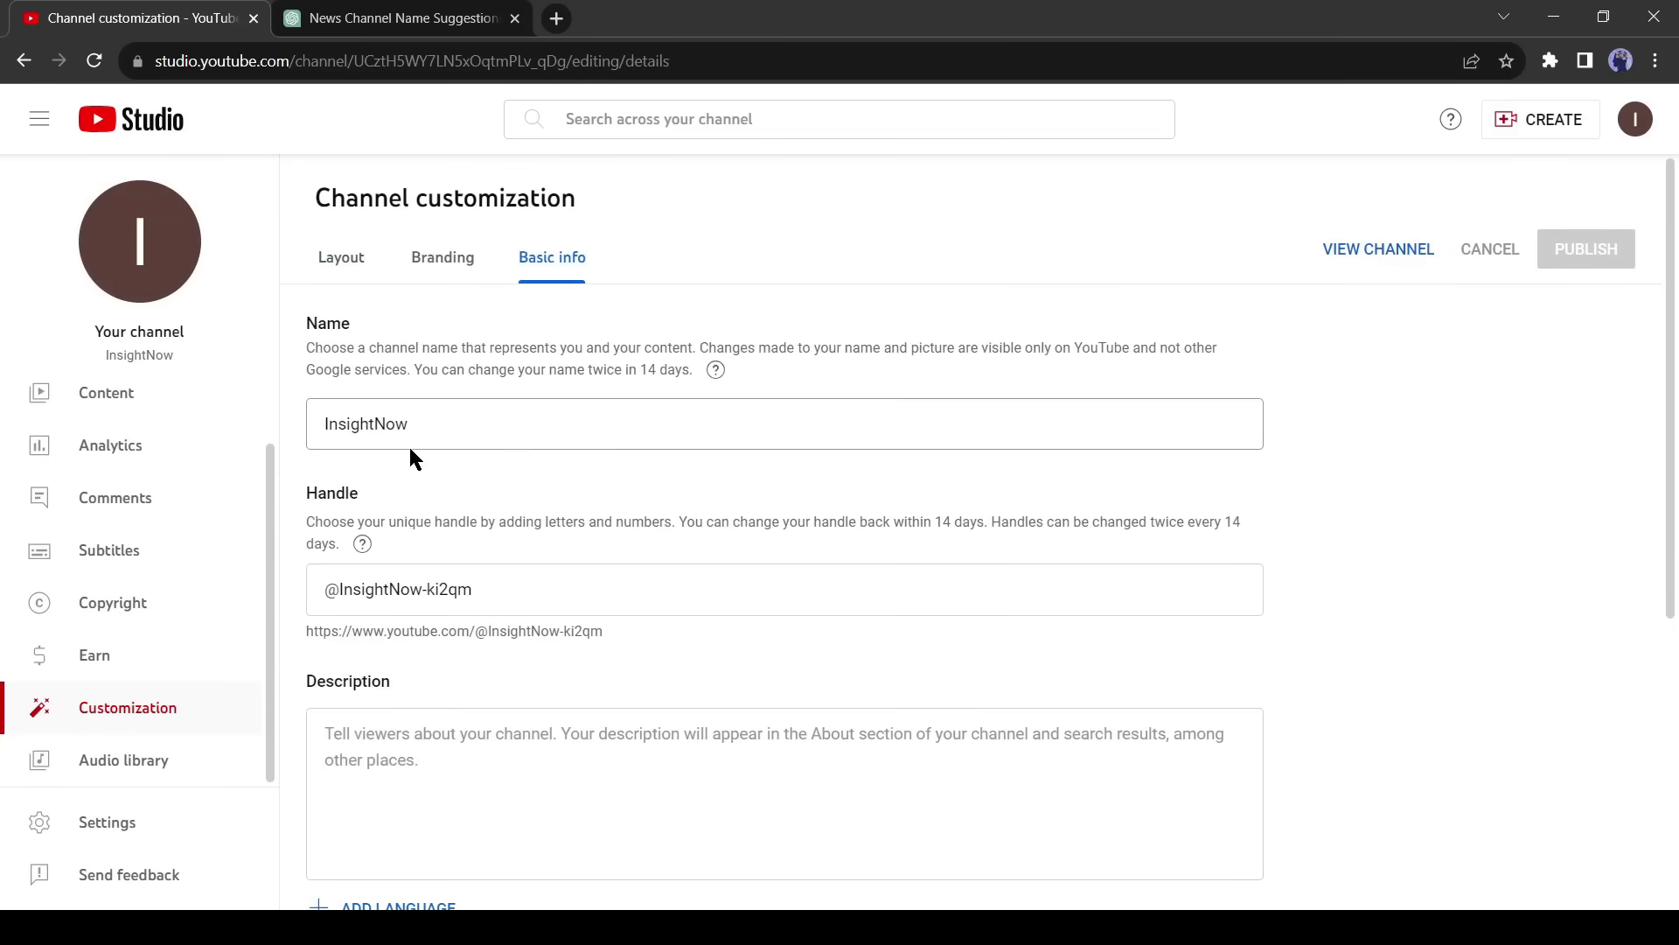
scroll(444, 453, "down", 3)
left_click(498, 378)
key("shift+Left")
key("shift+Left")
key("shift+Left")
key("shift+Left")
key("shift+Left")
key("shift+Left")
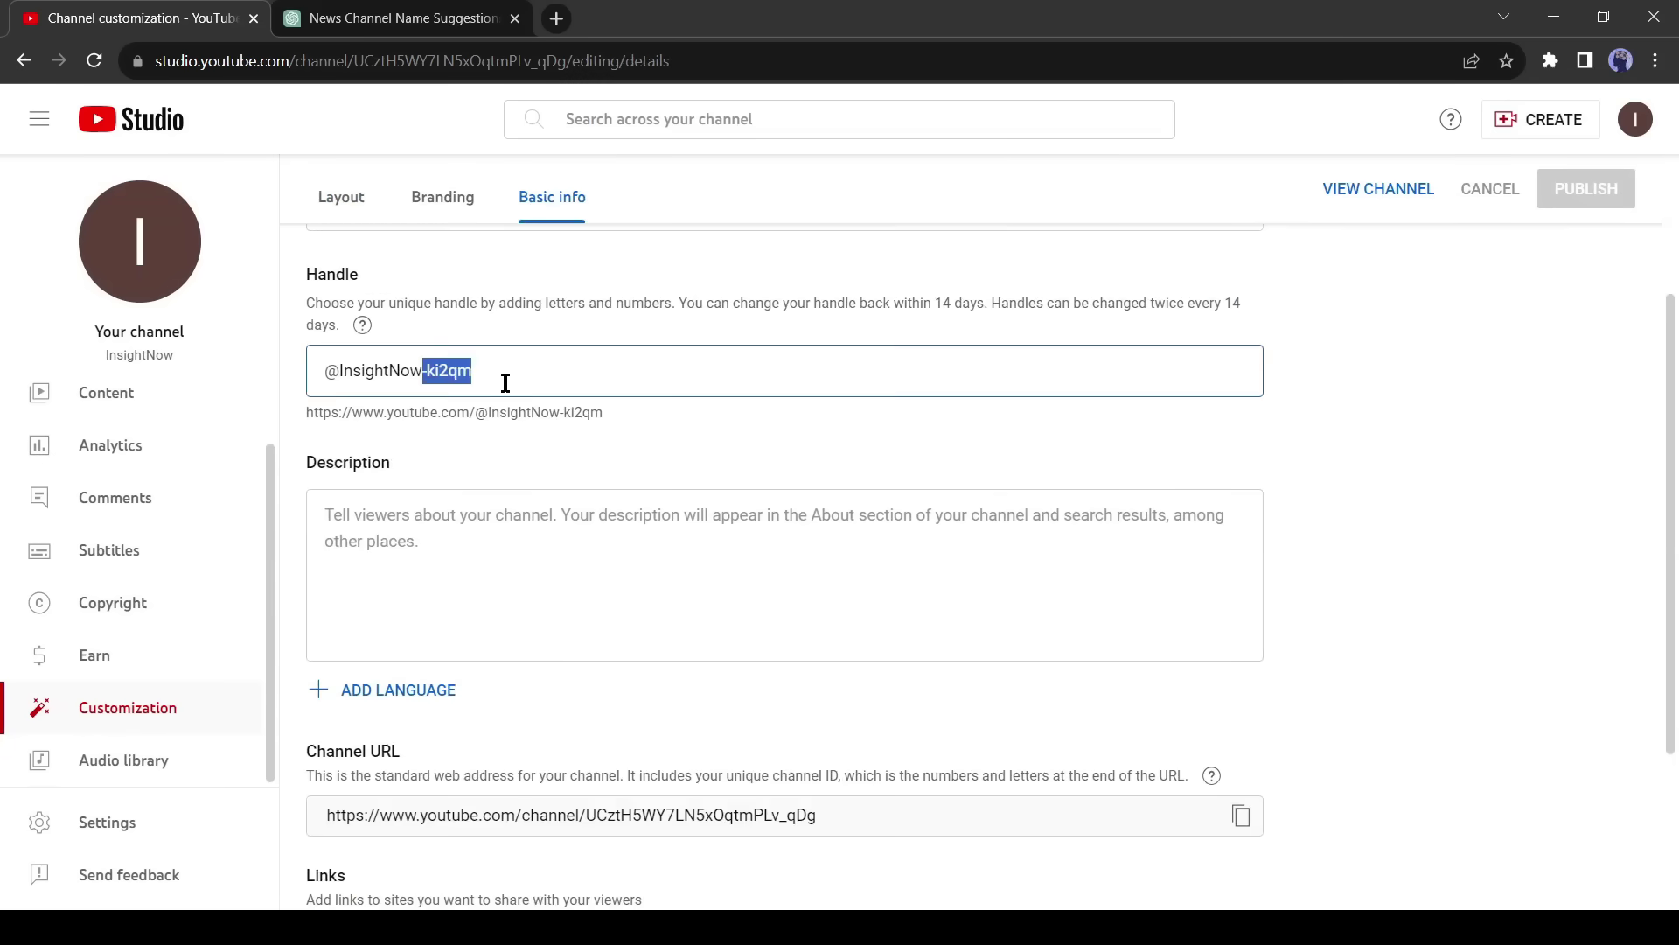
key("BackSpace")
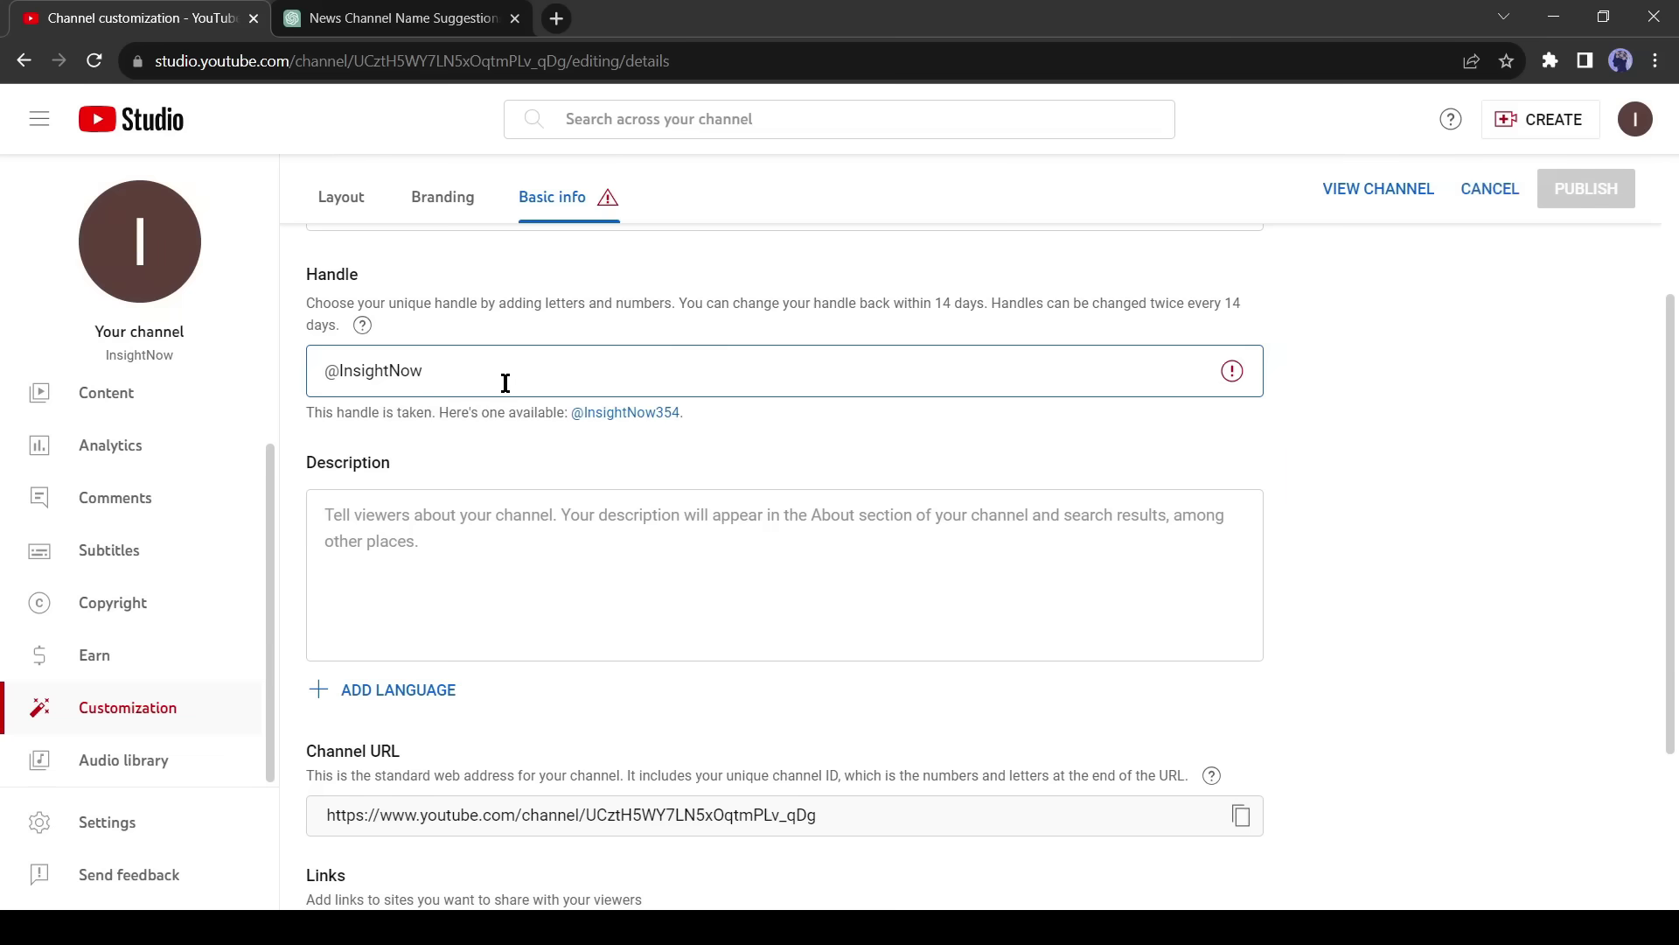
type("24")
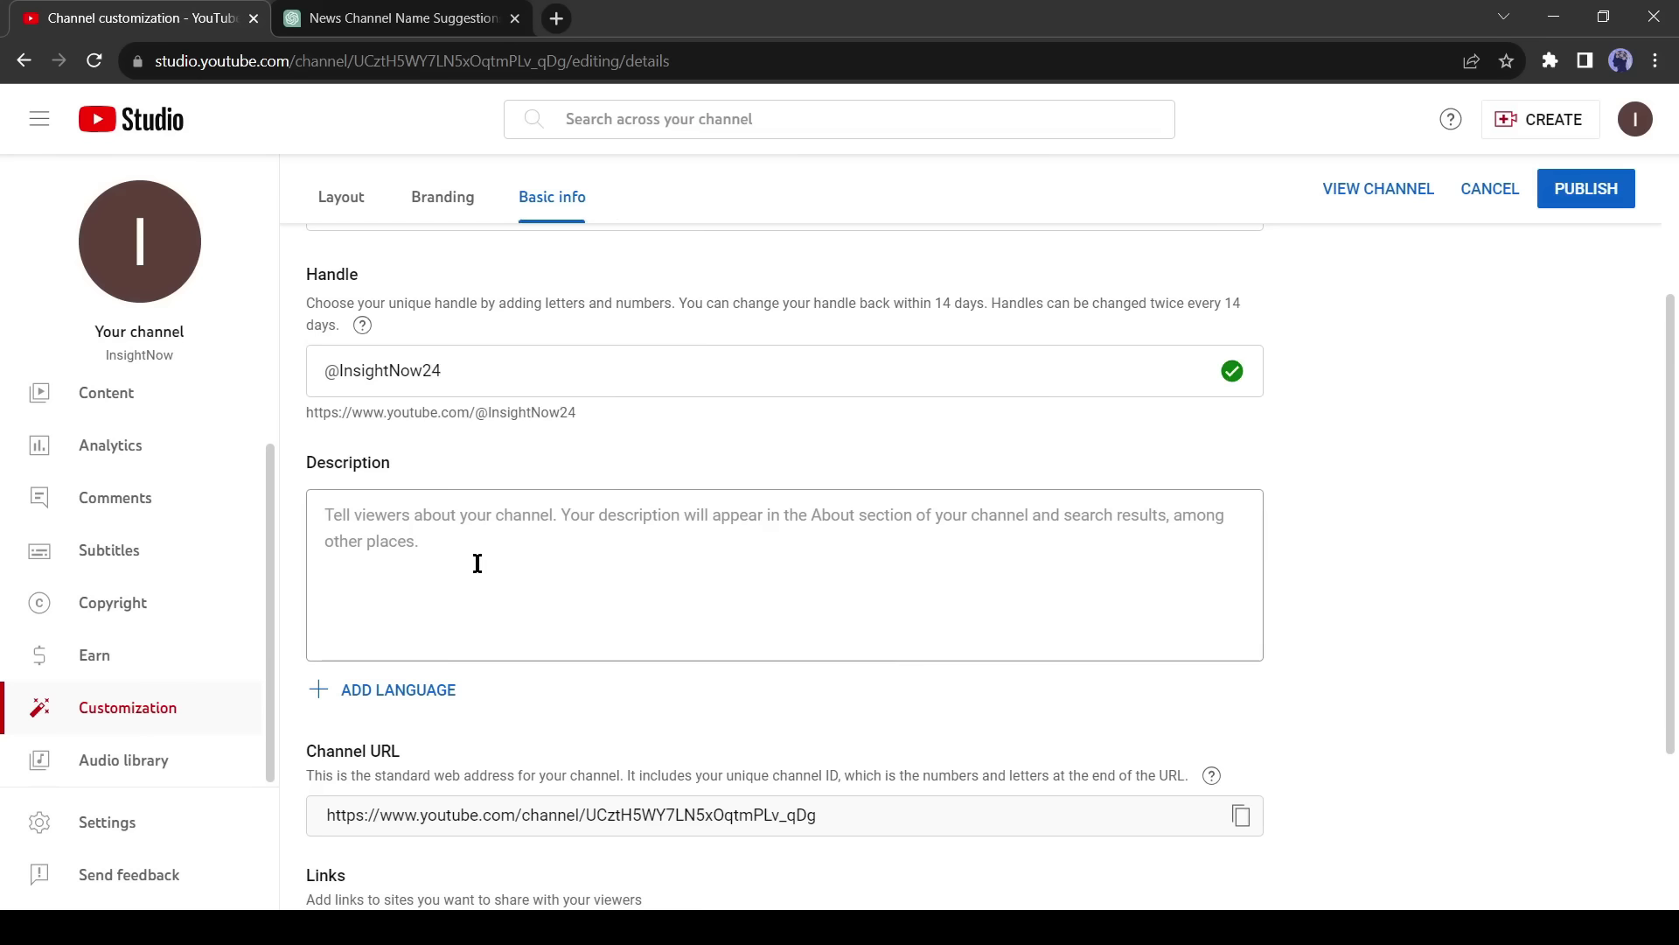
left_click(385, 21)
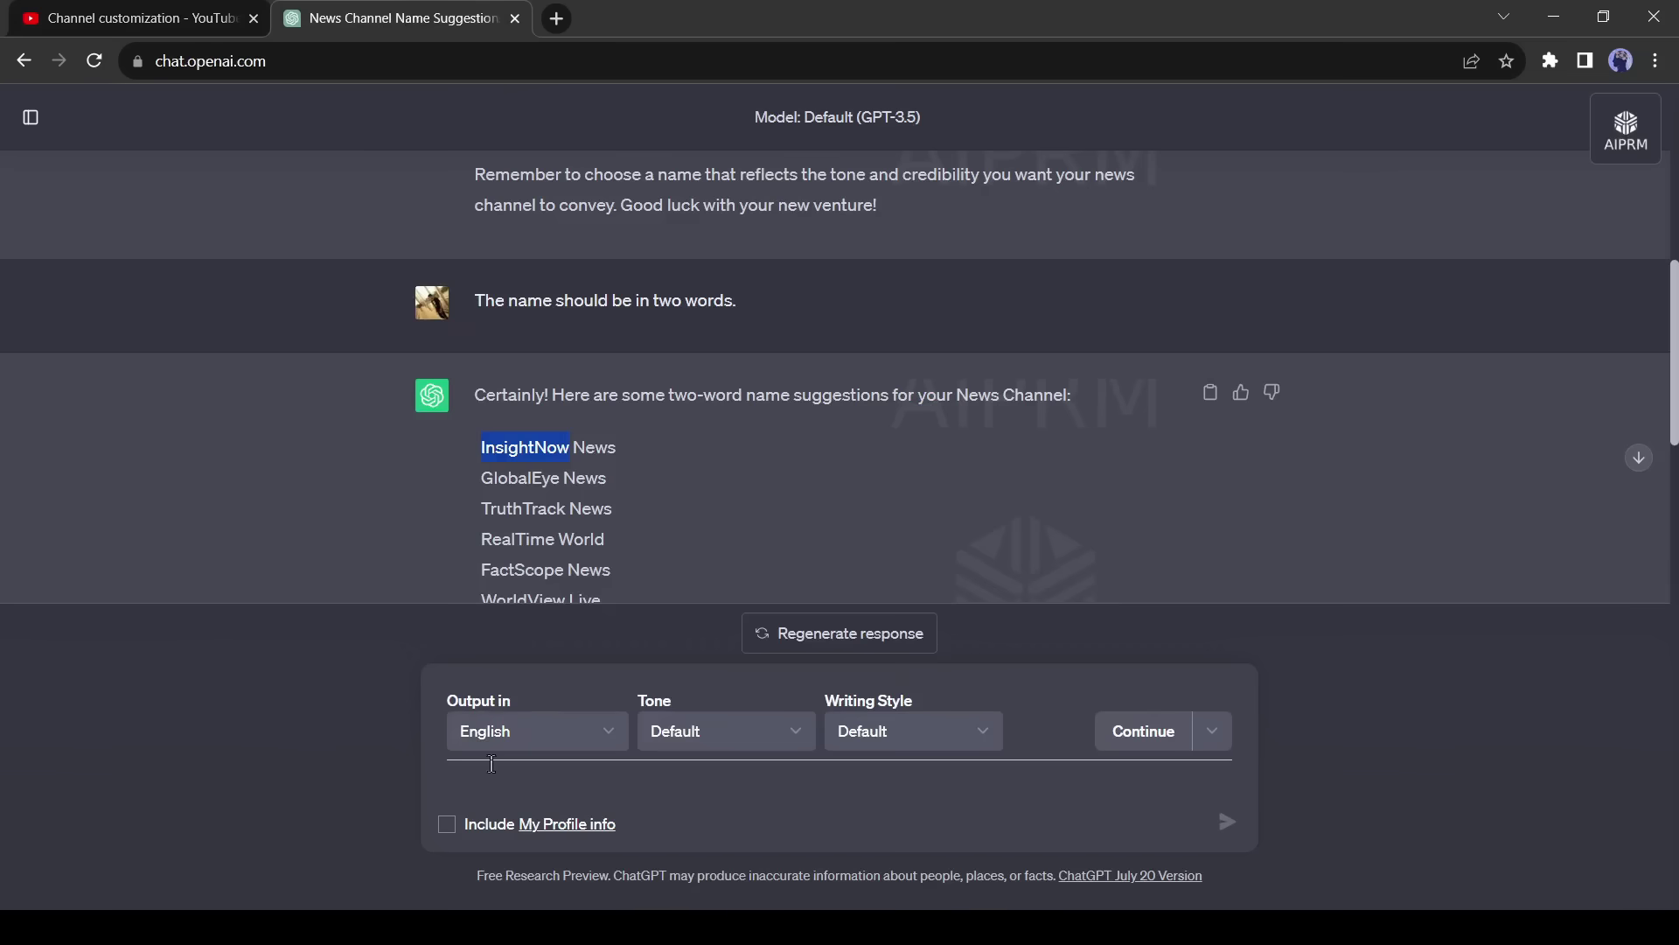
Ask ChatGPT for a slogan and YouTube description for the channel "InsightNow".
scroll(577, 574, "down", 5)
type("My channel")
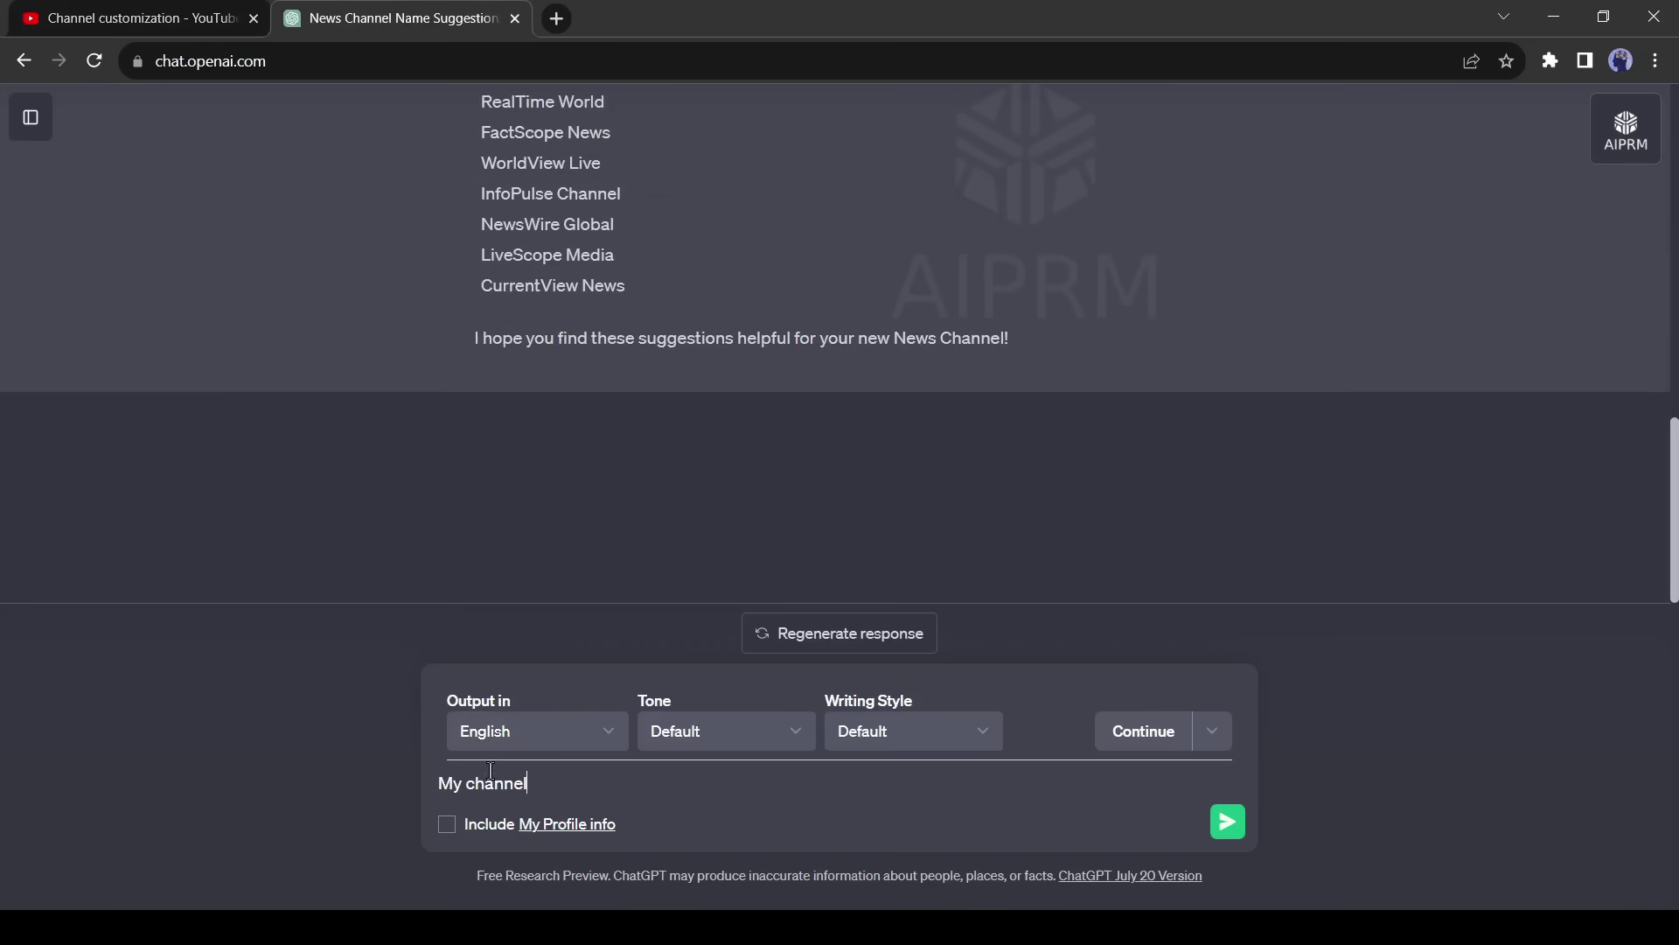
type(" name is")
scroll(558, 618, "up", 3)
type("\"InsightNow,\" Please write a slogan and YouTube d")
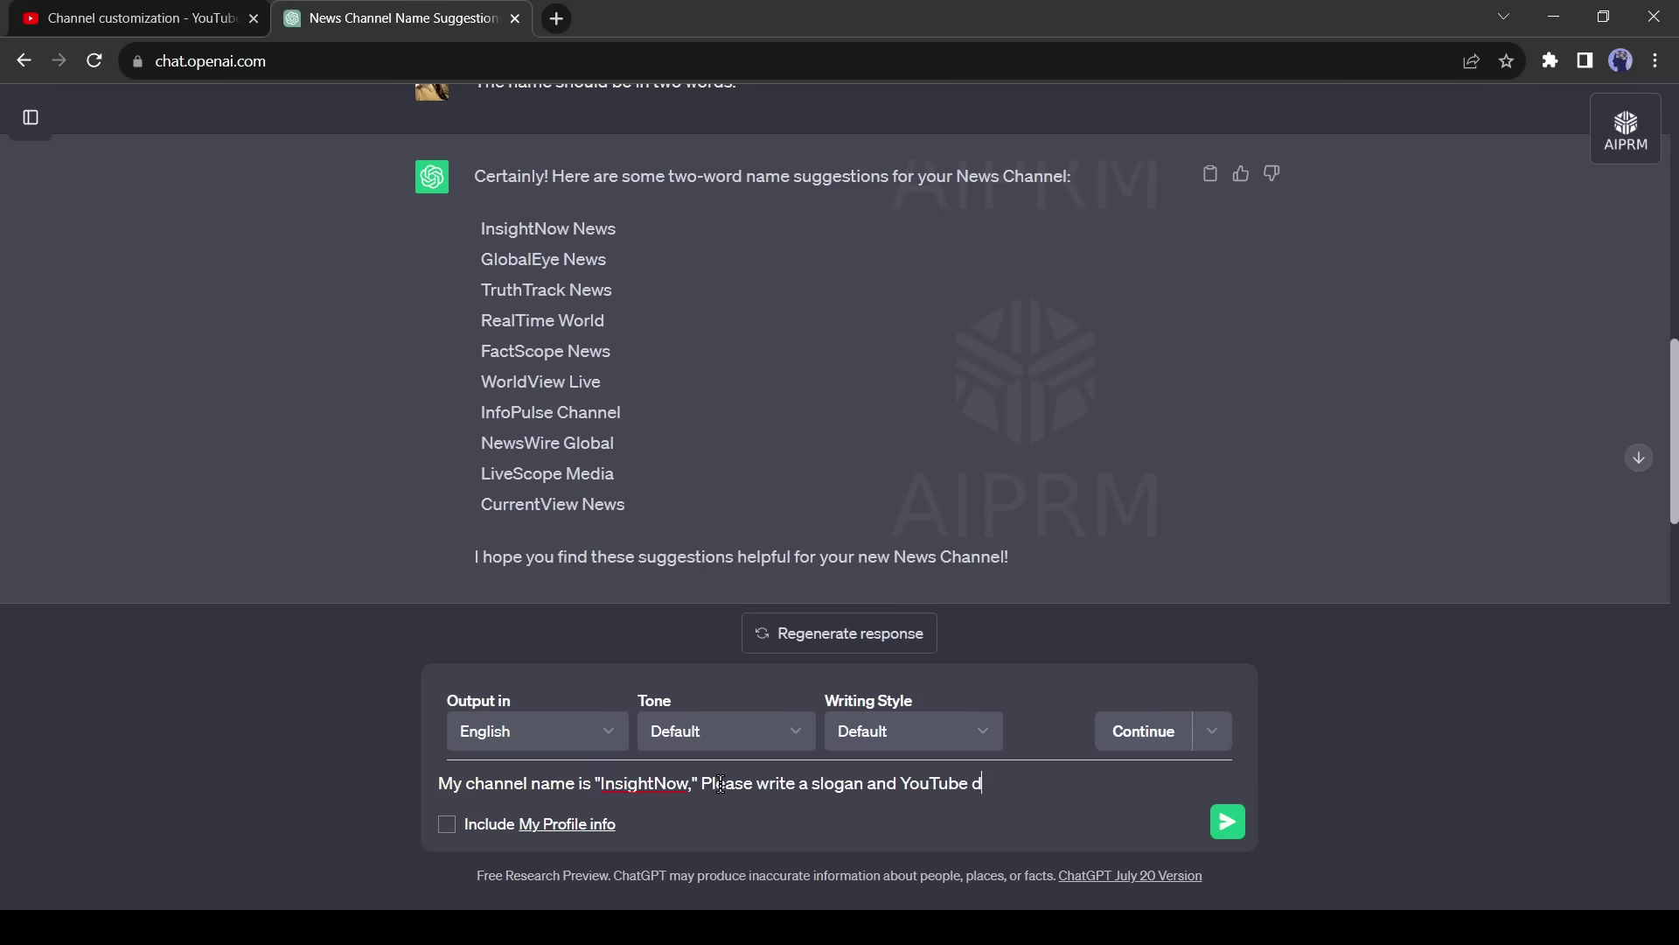
type("escription for this chan")
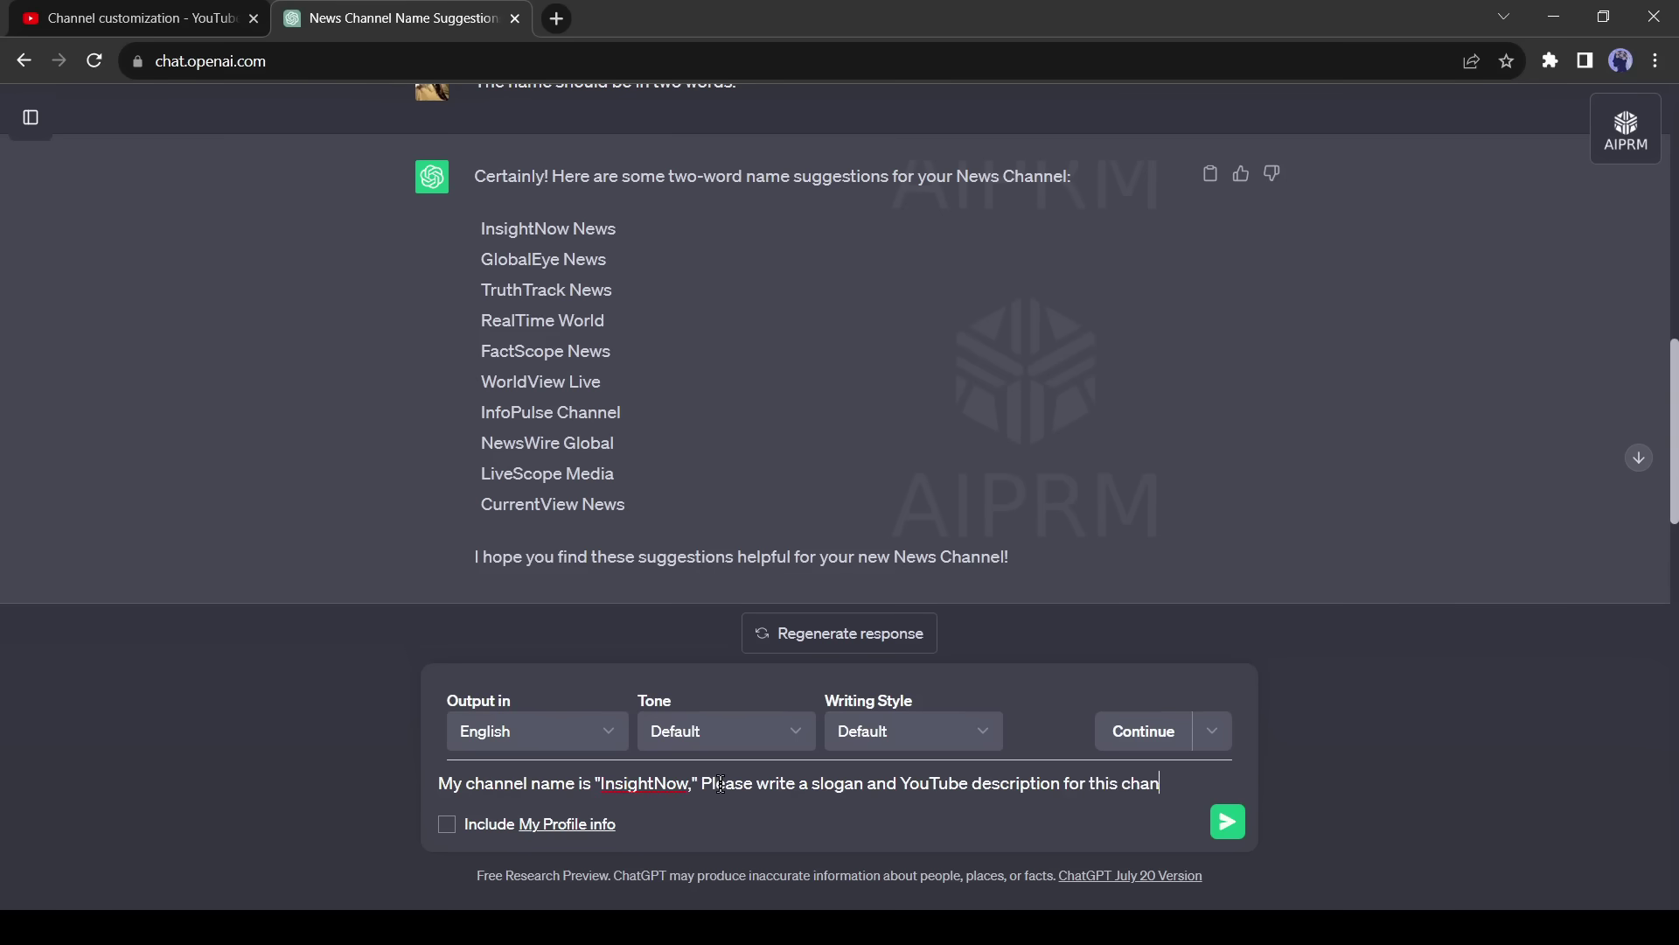
type("nel.")
key("Return")
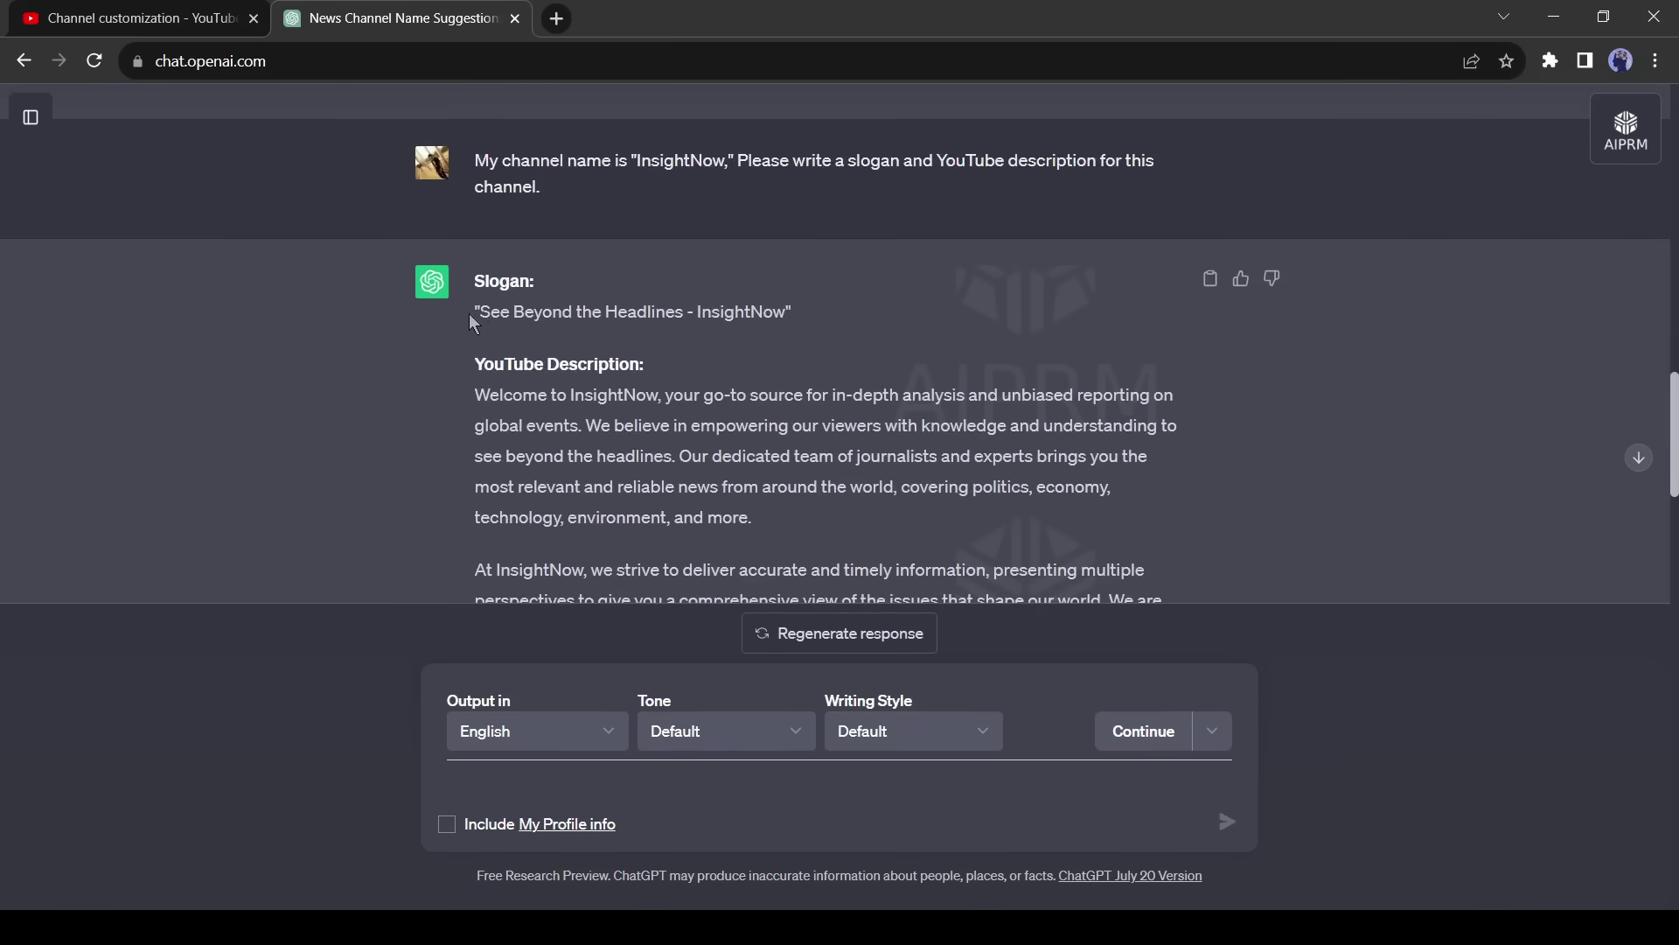
scroll(479, 308, "down", 1)
Paste ChatGPT's InsightNow description into the channel Description and publish it.
left_click_drag(476, 288, 877, 351)
key("ctrl+c")
left_click(79, 18)
left_click(510, 525)
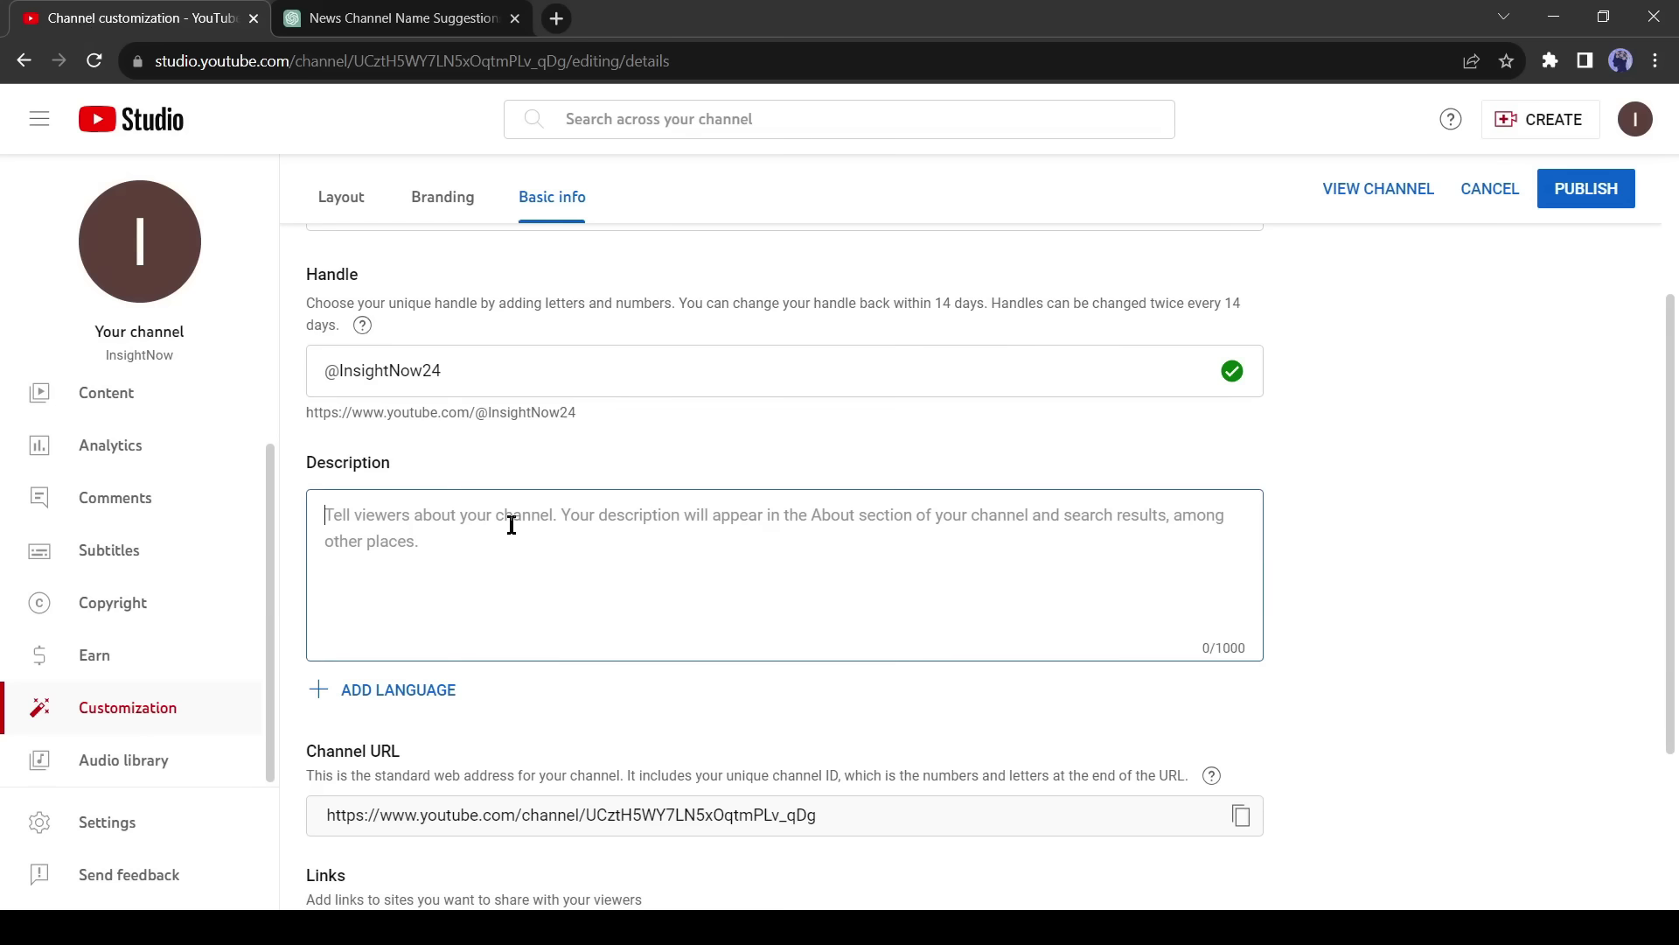
key("ctrl+v")
scroll(1312, 679, "down", 4)
left_click(1587, 190)
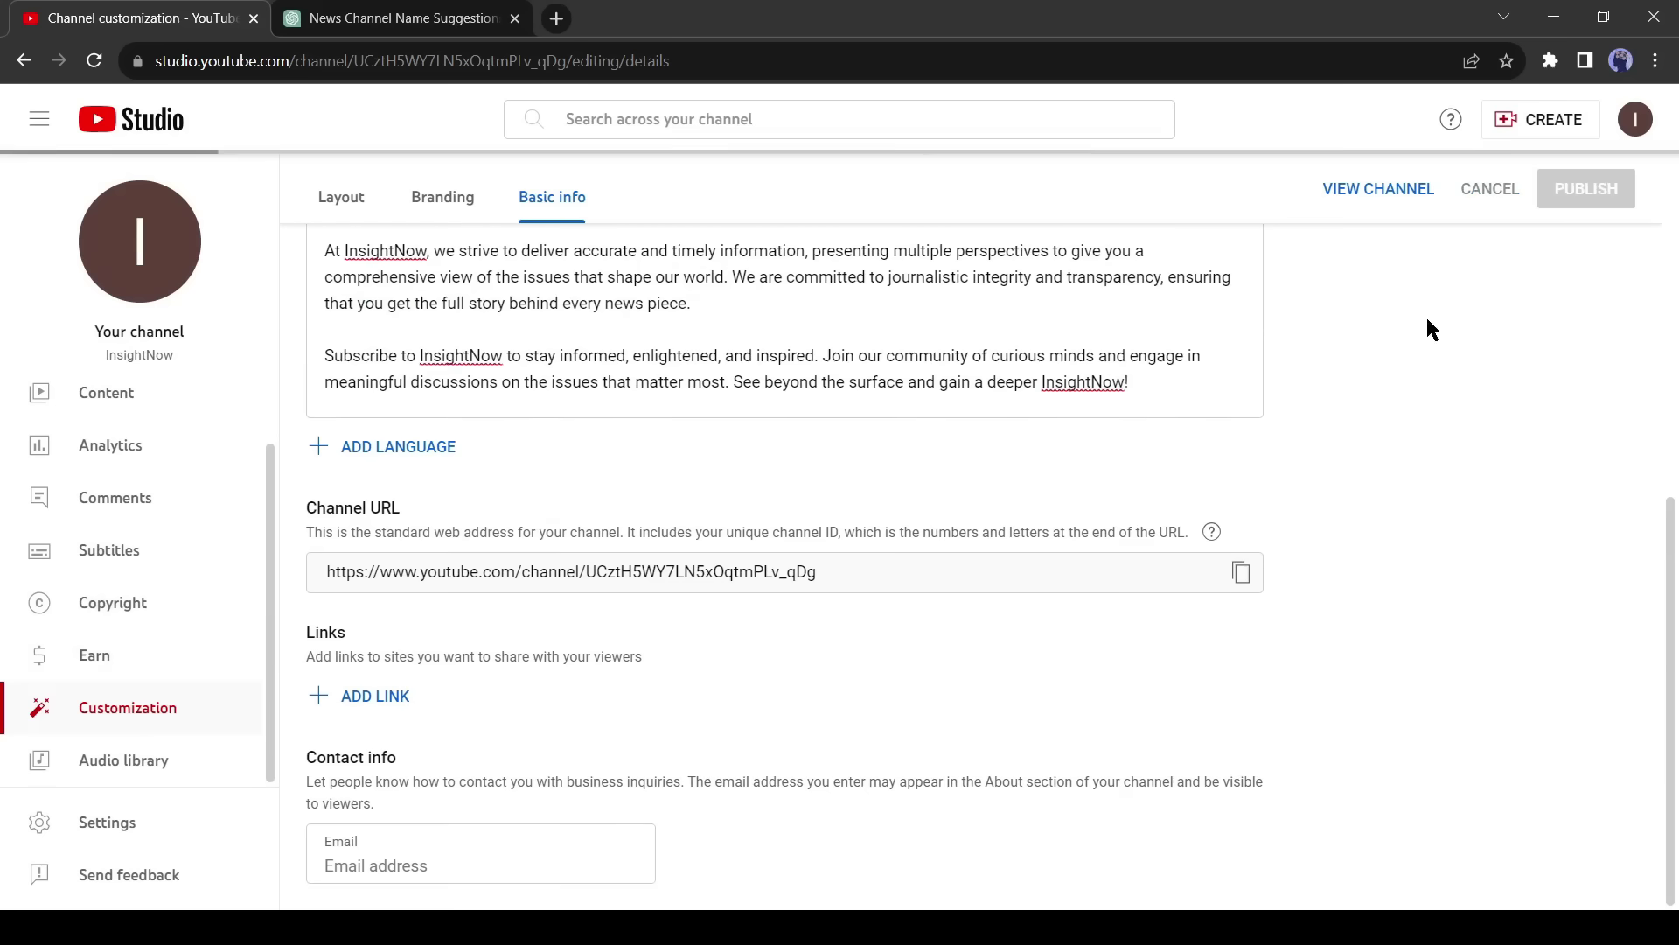
left_click(442, 260)
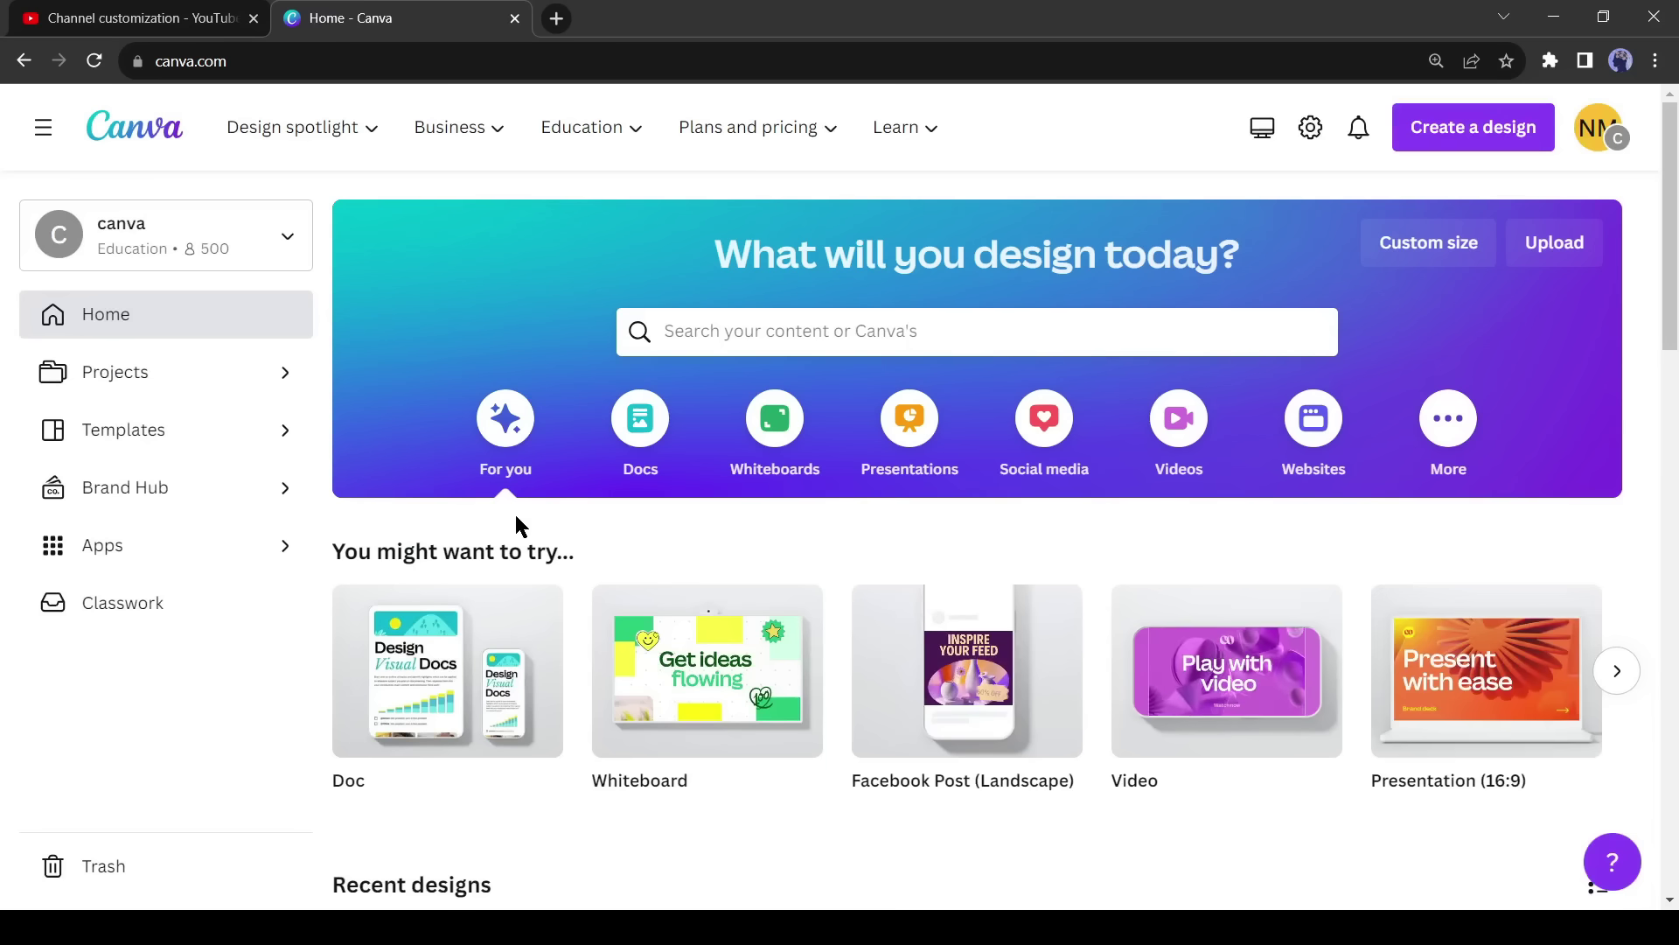
Start a new 500×500 px logo design in Canva.
left_click(893, 334)
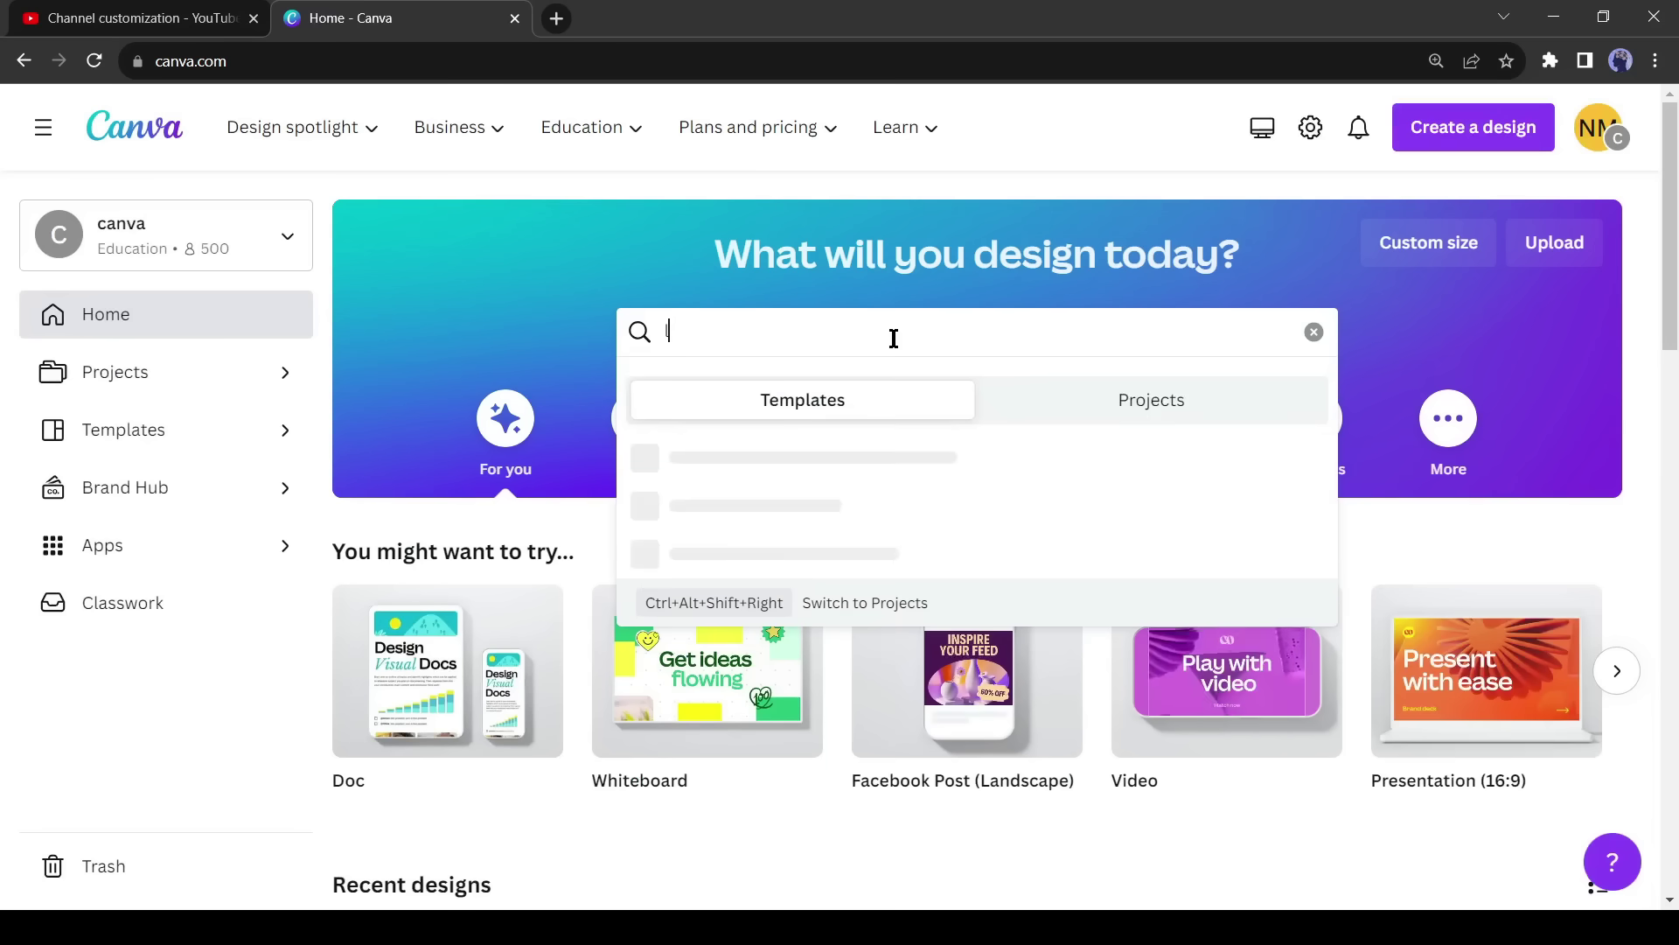
type("logo")
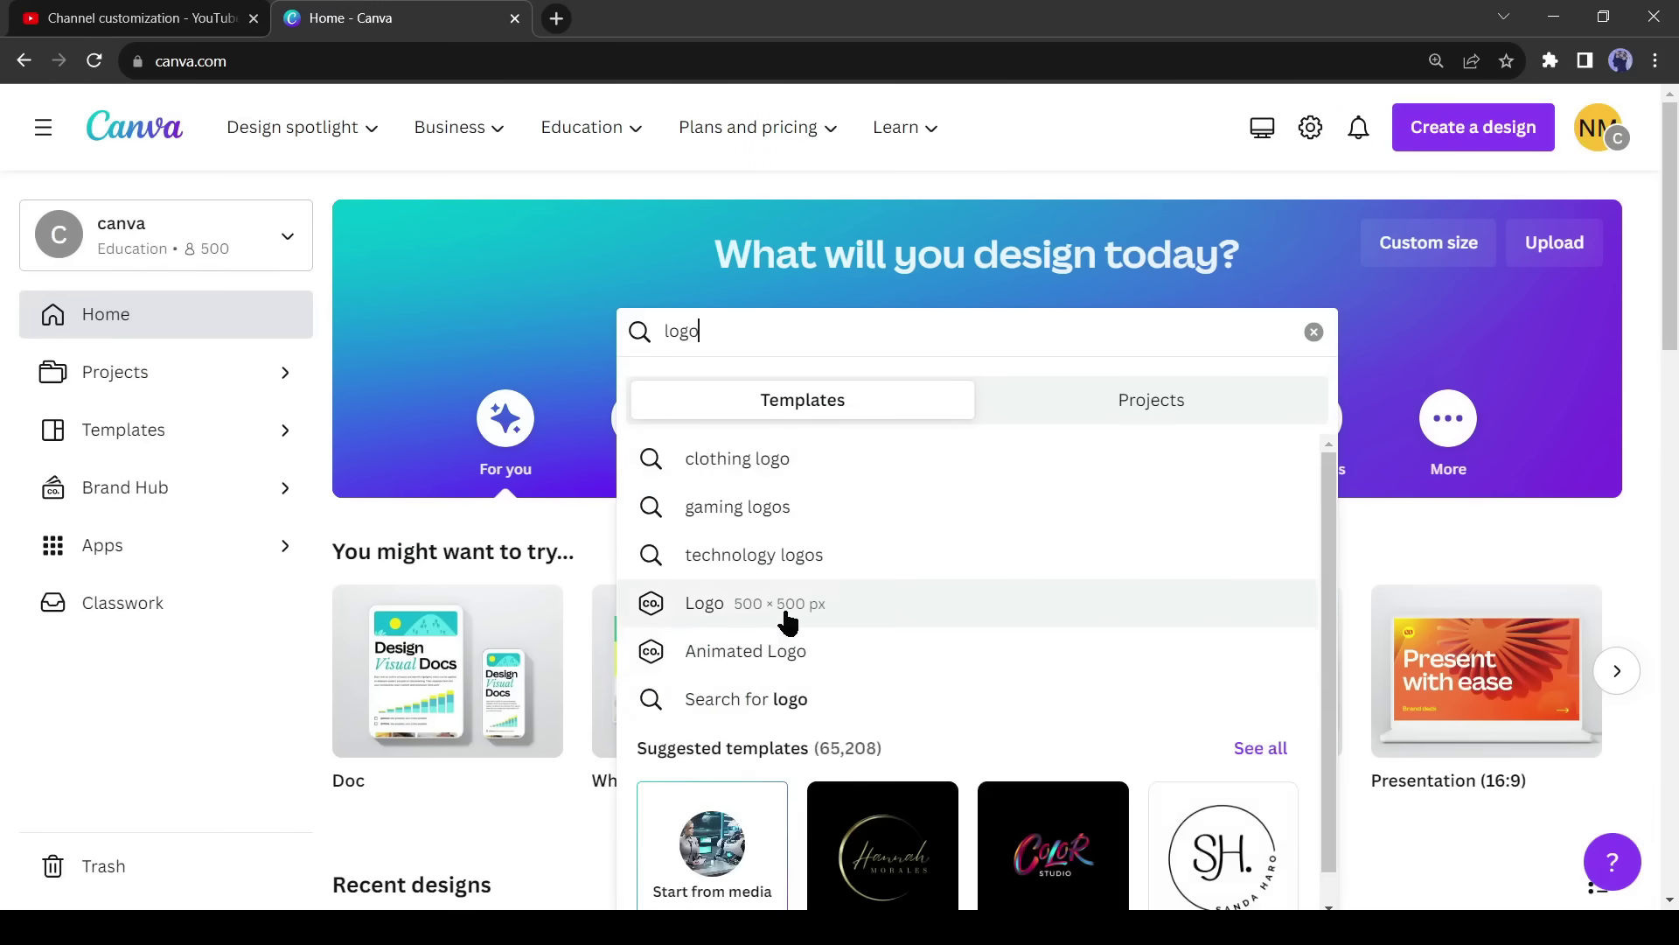
left_click(735, 605)
scroll(828, 574, "down", 4)
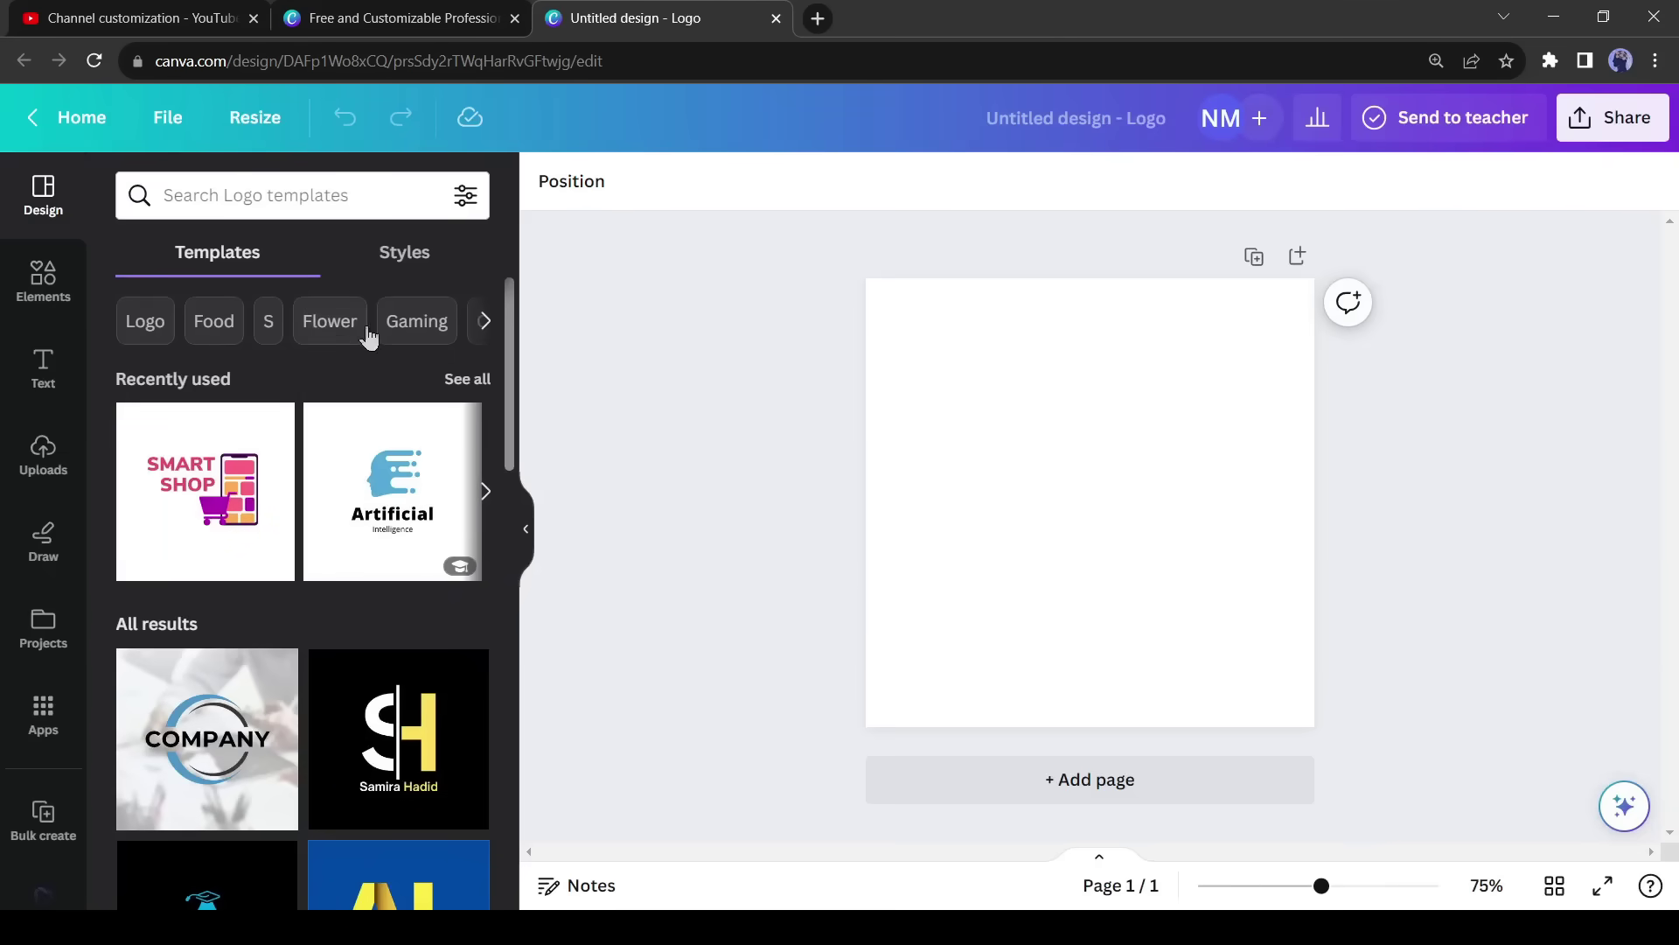
Search News Logos templates and apply THE NEWS logo template.
left_click(277, 199)
type("N")
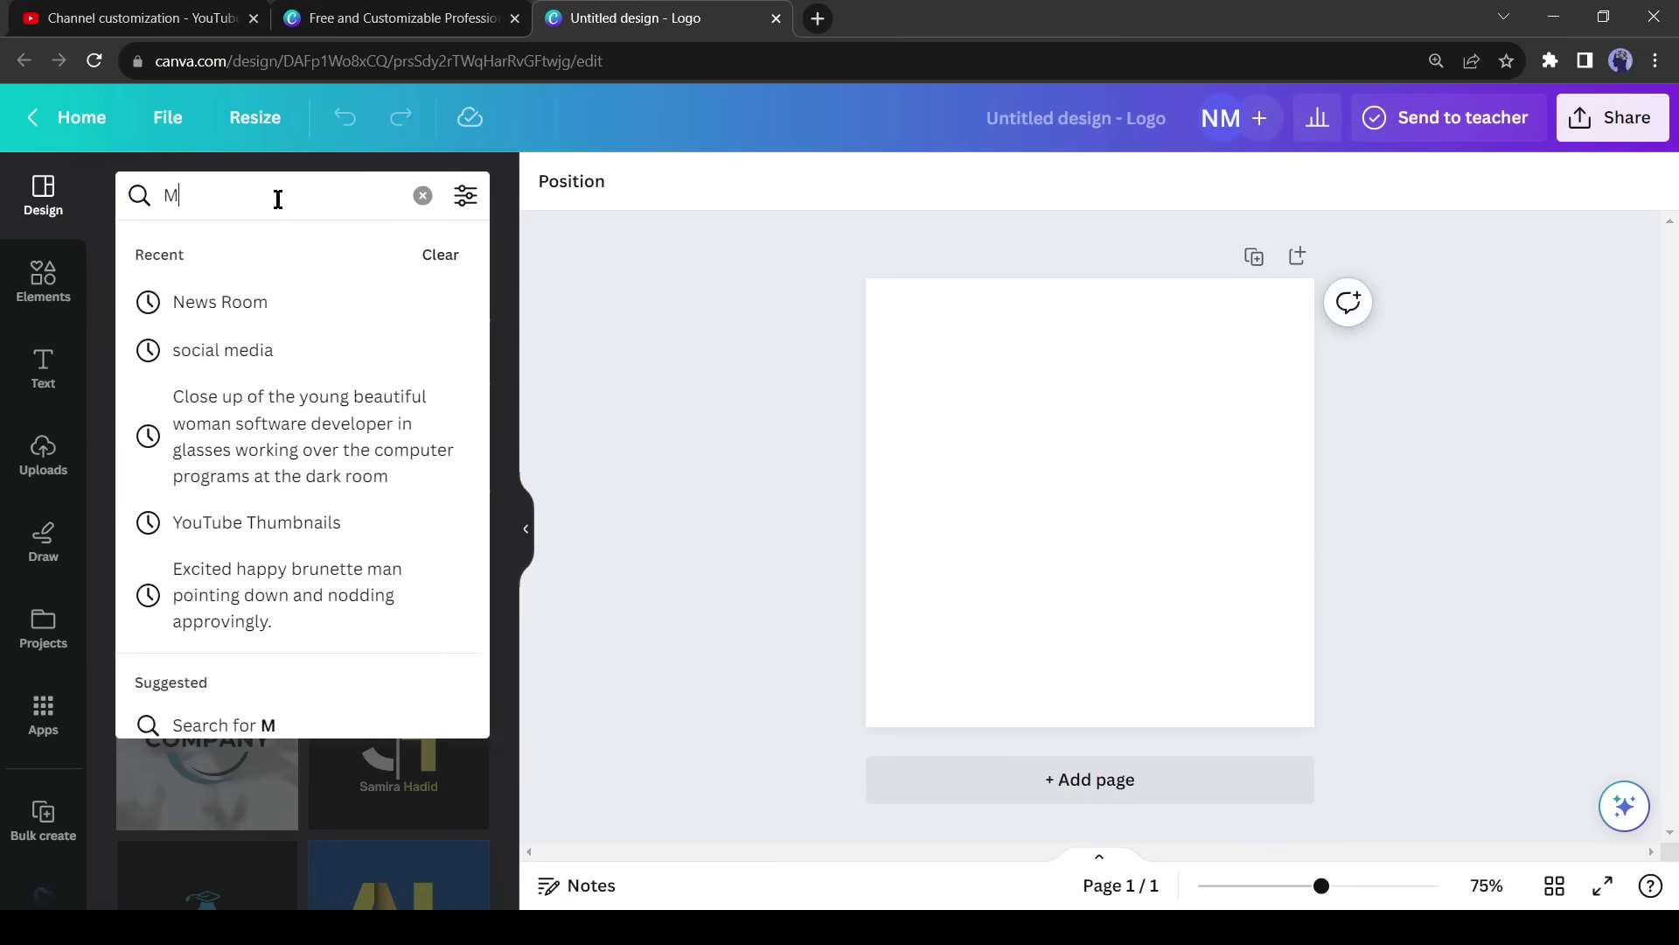
key("BackSpace")
type("News")
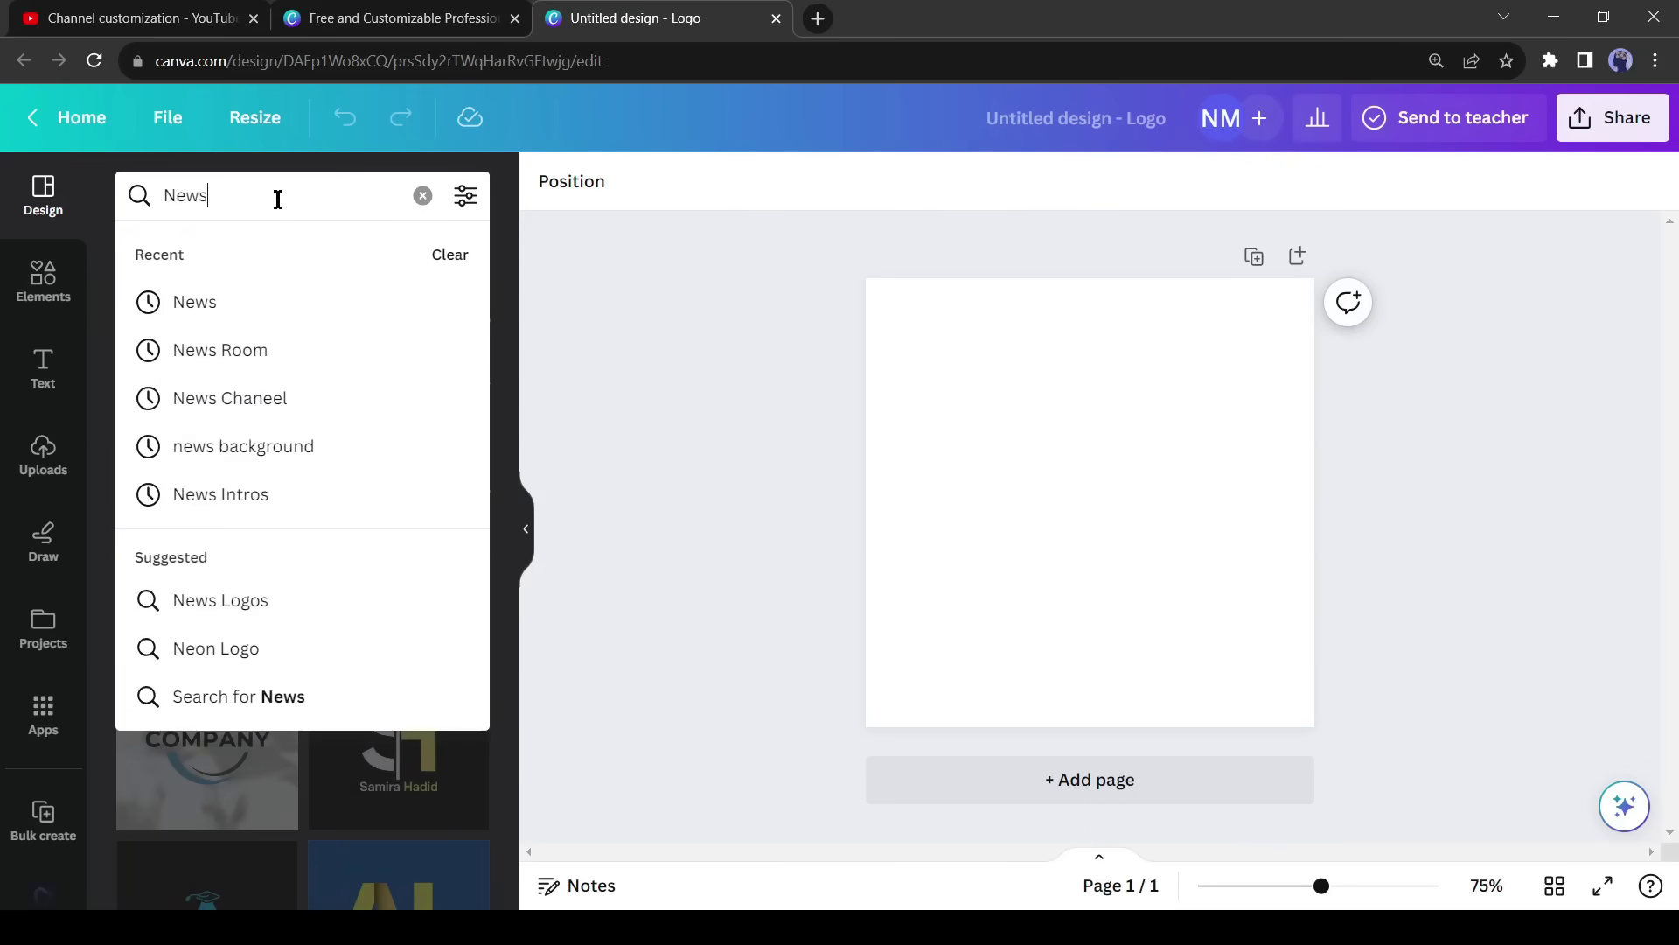
left_click(231, 604)
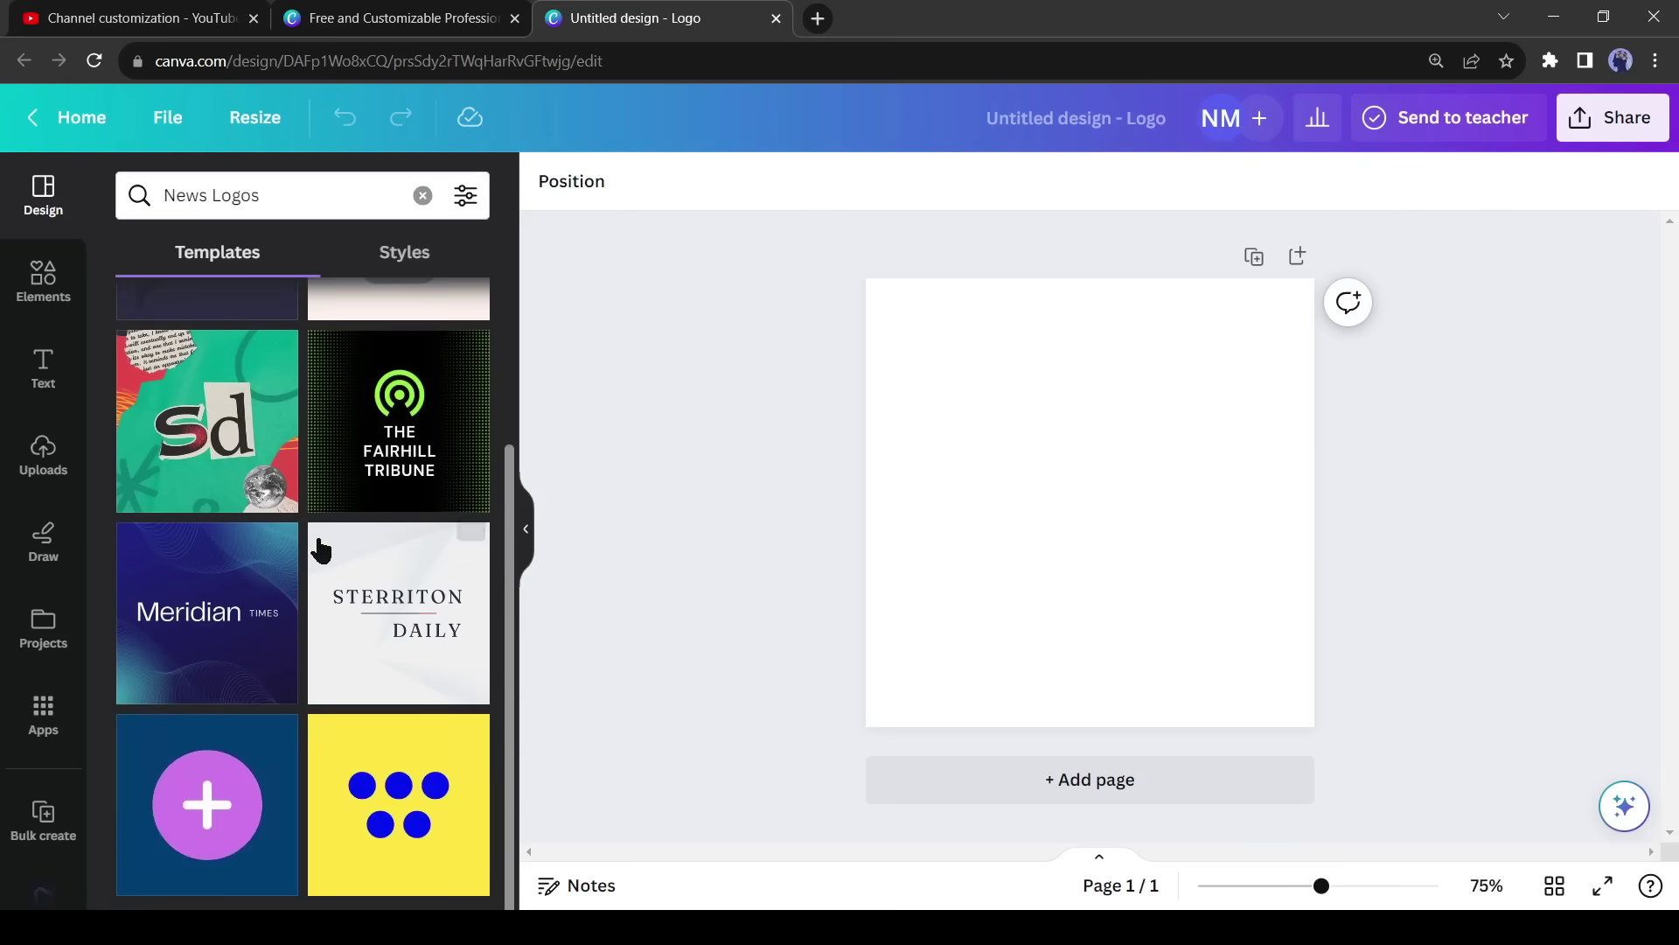
left_click(284, 525)
Change the logo text from THE NEWS to Insight above NOW.
left_click(991, 479)
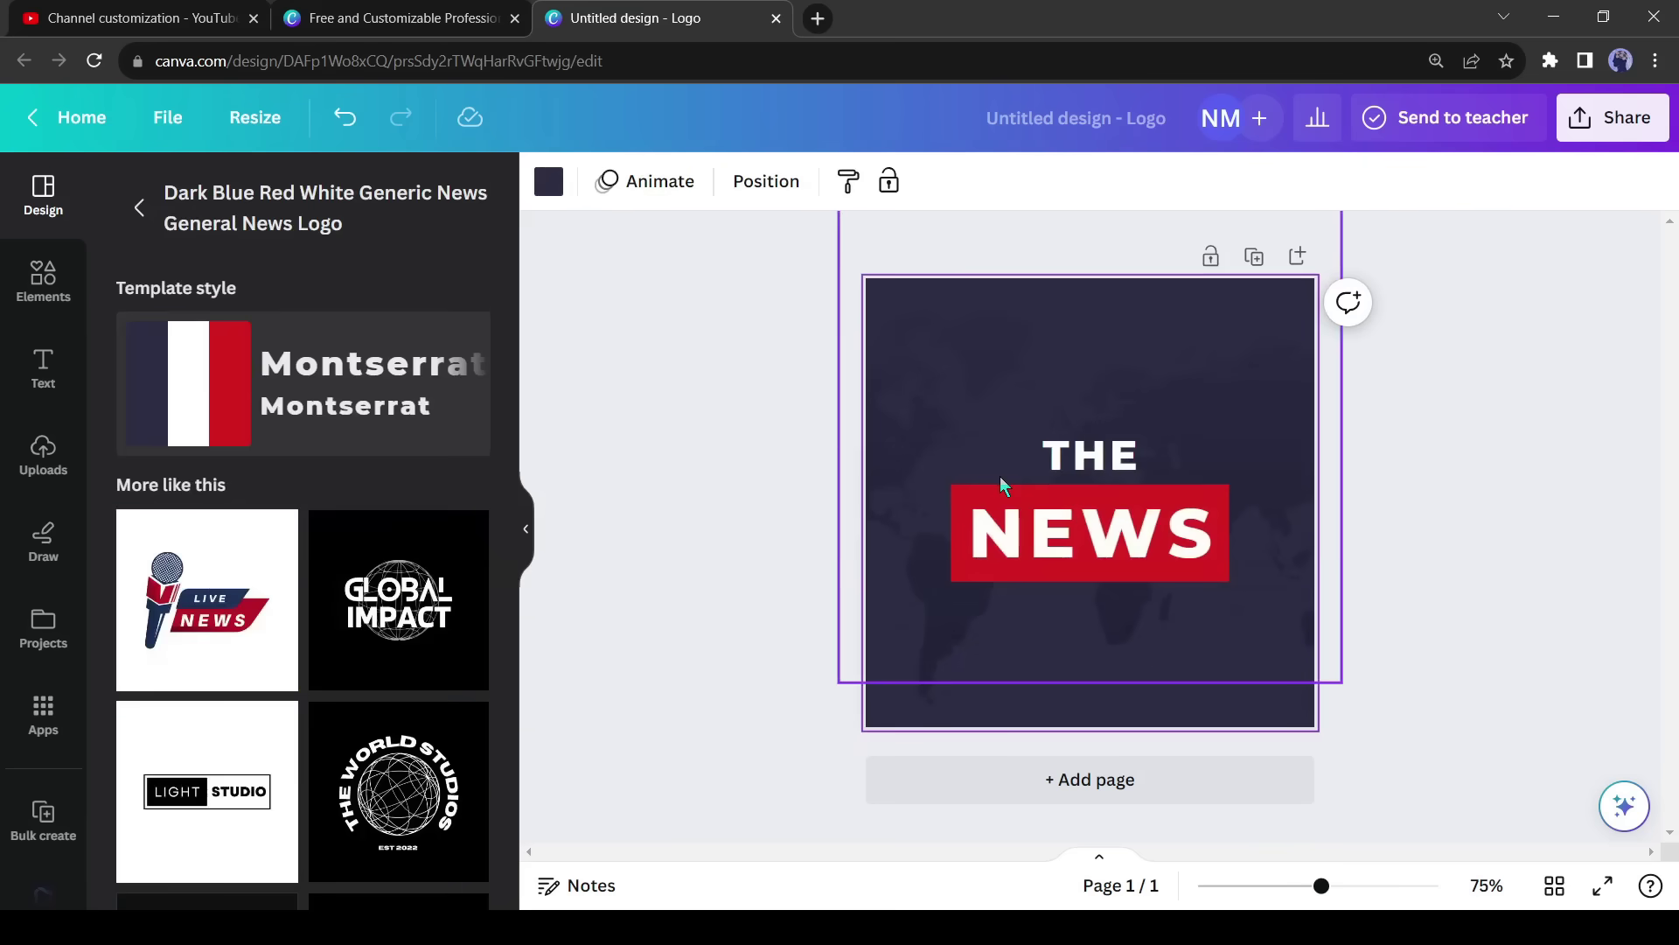
left_click(645, 218)
double_click(1089, 455)
type("Insight")
left_click_drag(1166, 476, 1236, 507)
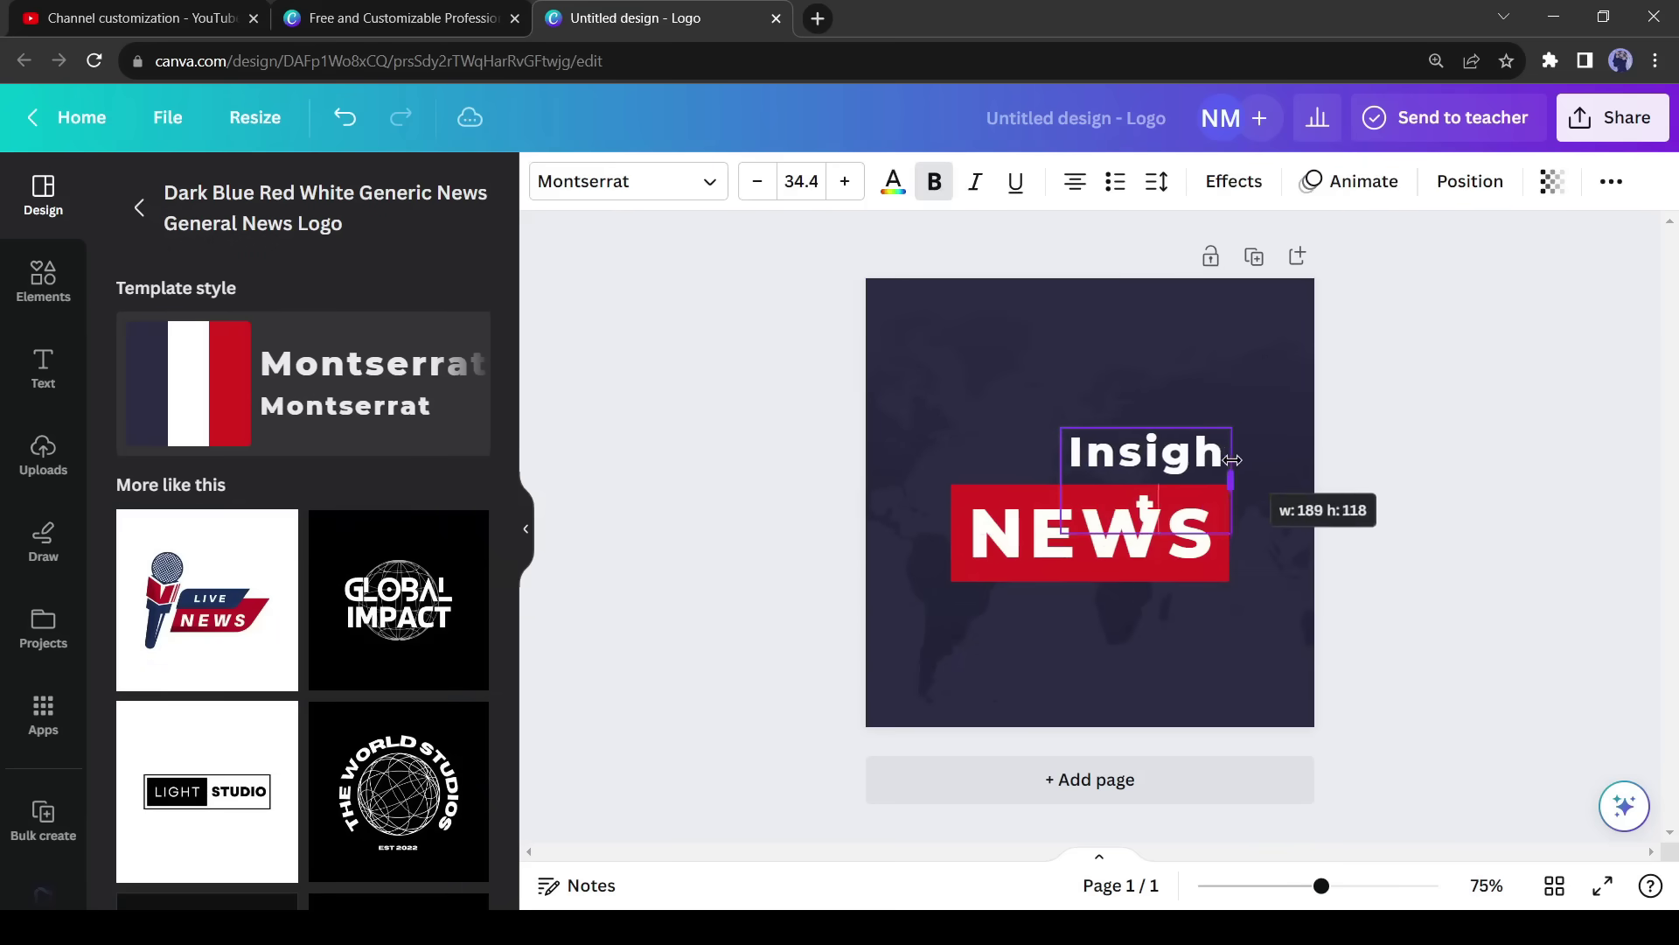
left_click_drag(1173, 454, 1053, 454)
double_click(1068, 549)
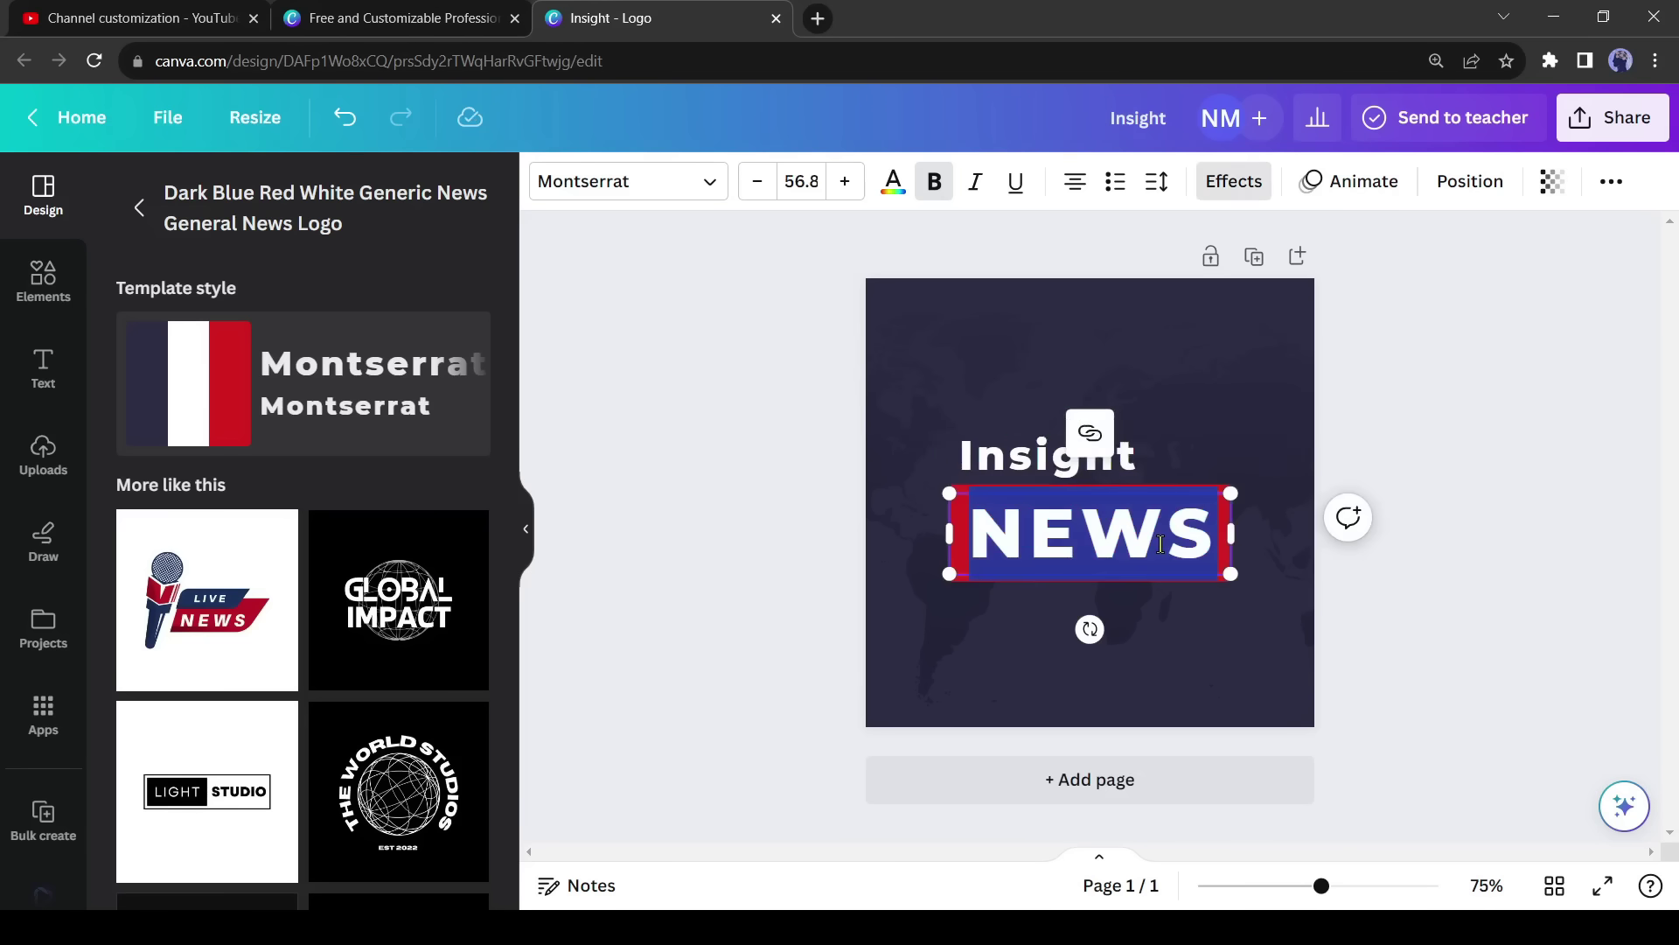
type("now")
Download the logo as a PNG.
left_click(1603, 122)
left_click(1330, 731)
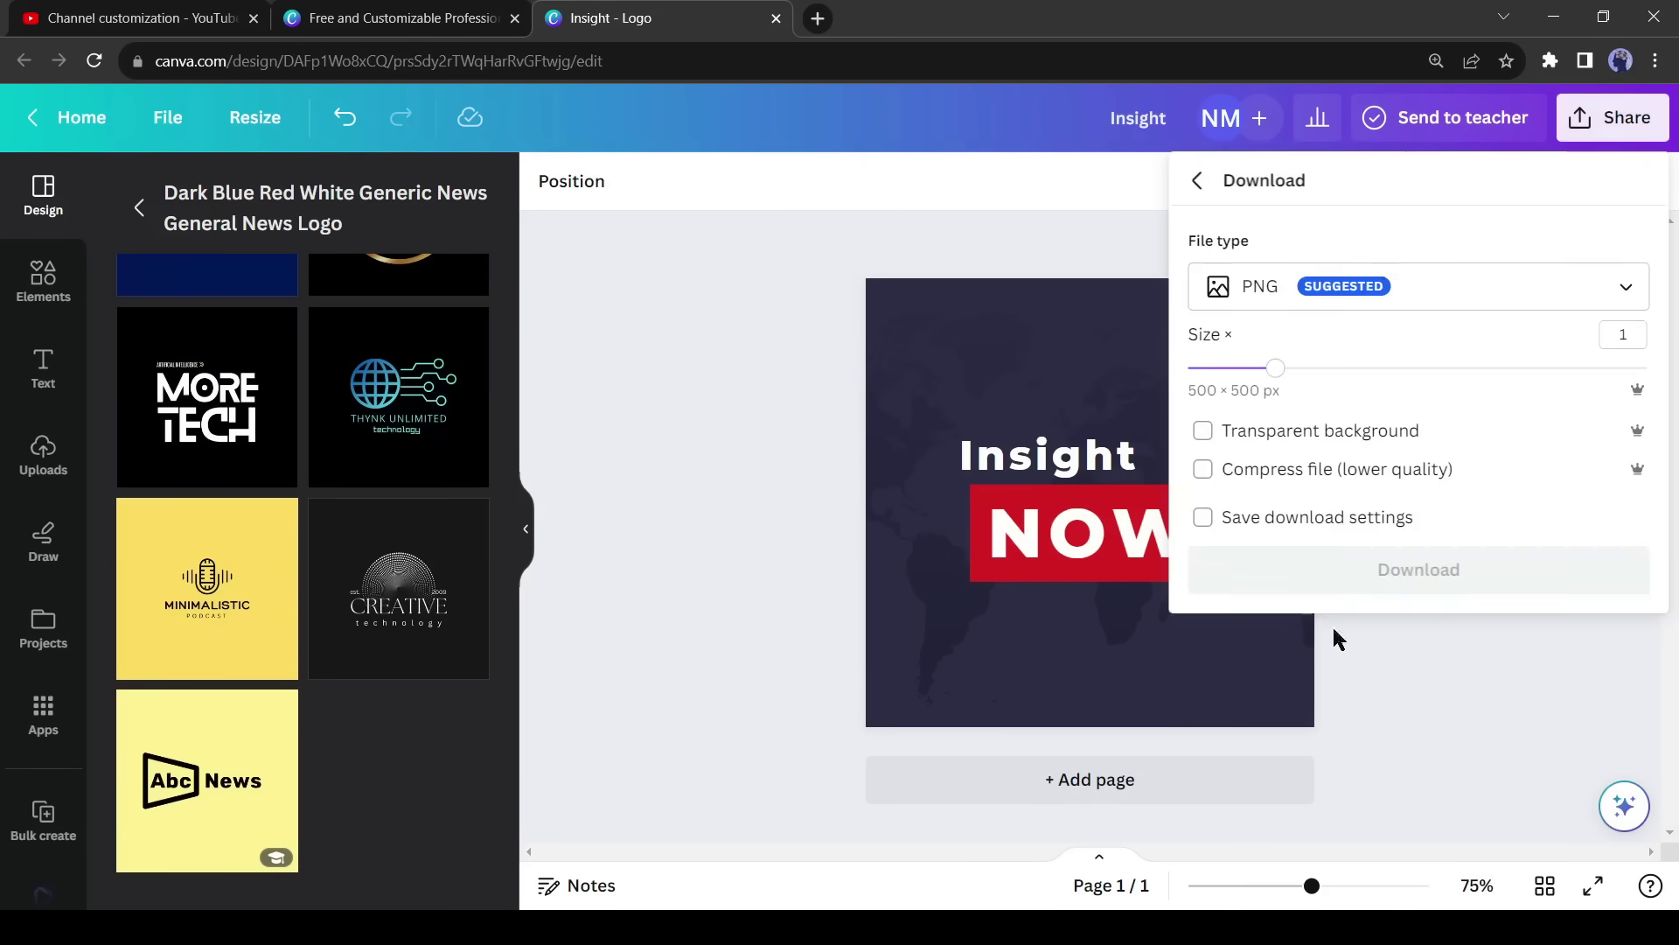
left_click(1423, 571)
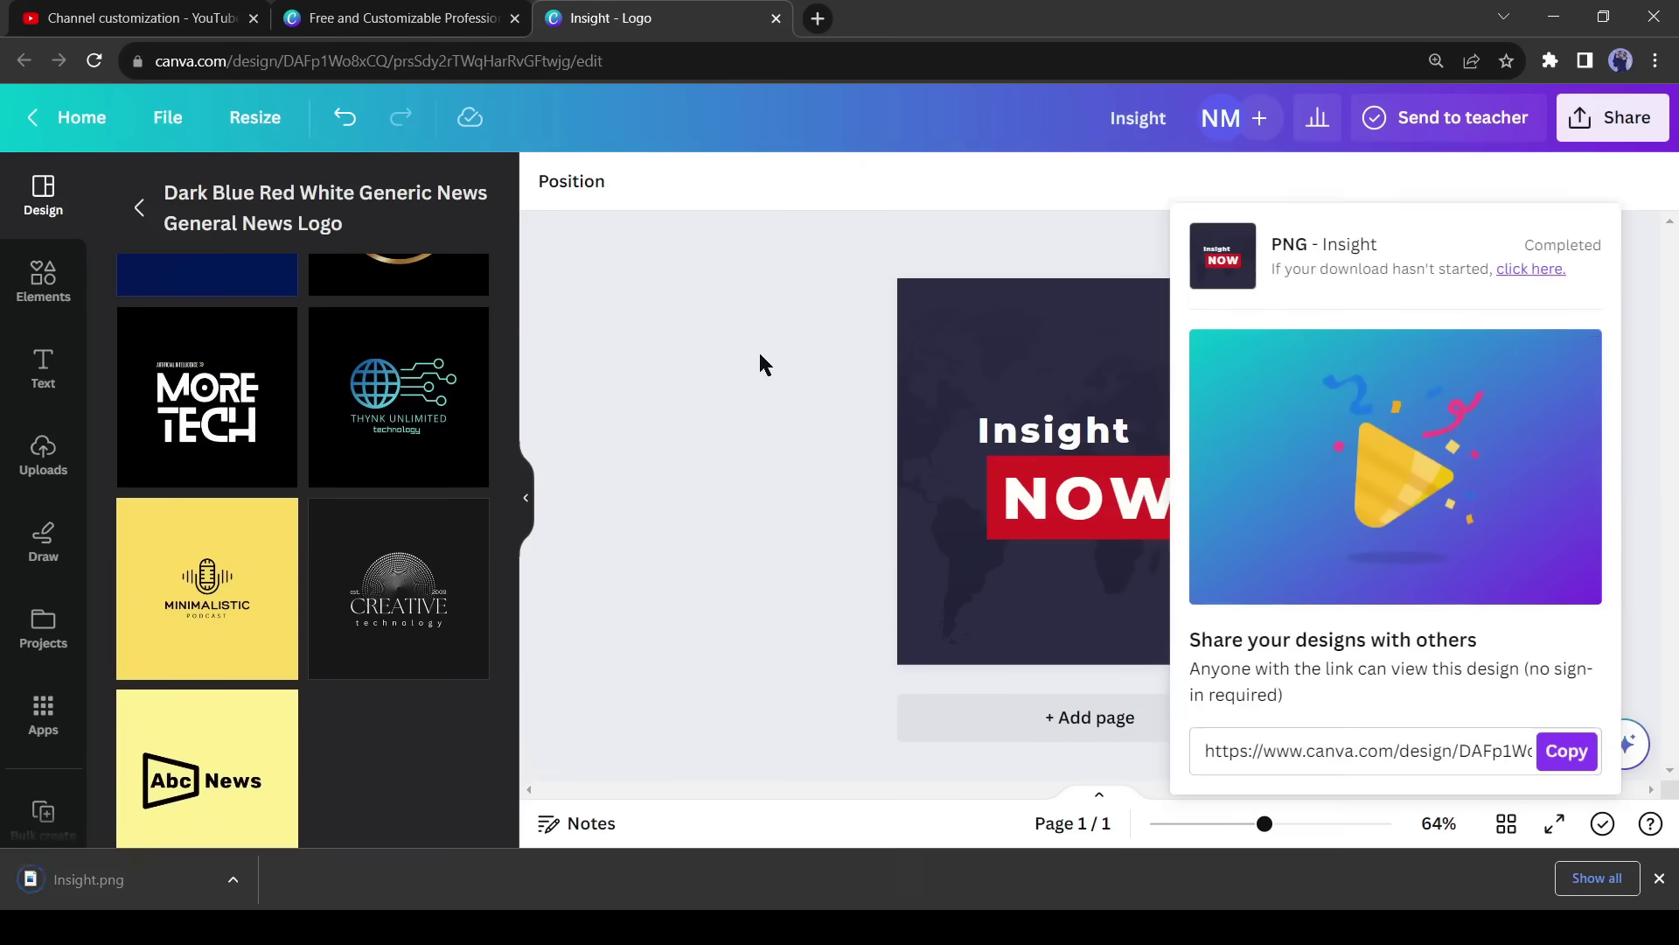
left_click(761, 364)
Set Insight.png as the channel profile picture and confirm the crop.
key("ctrl+1")
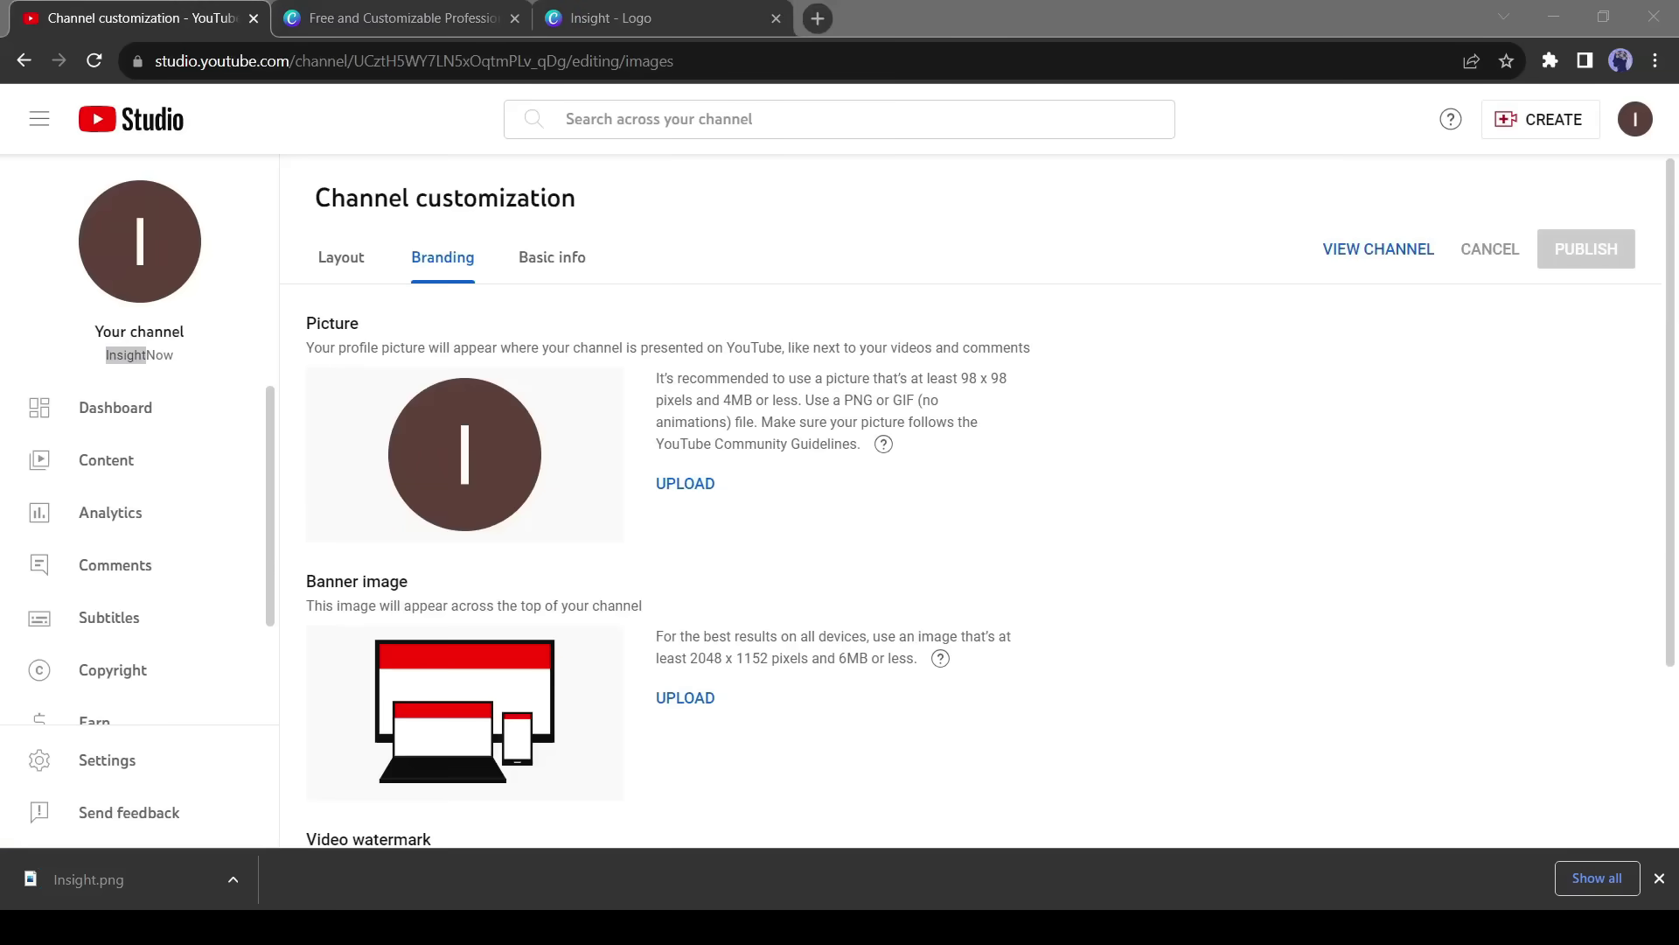
left_click_drag(87, 879, 469, 532)
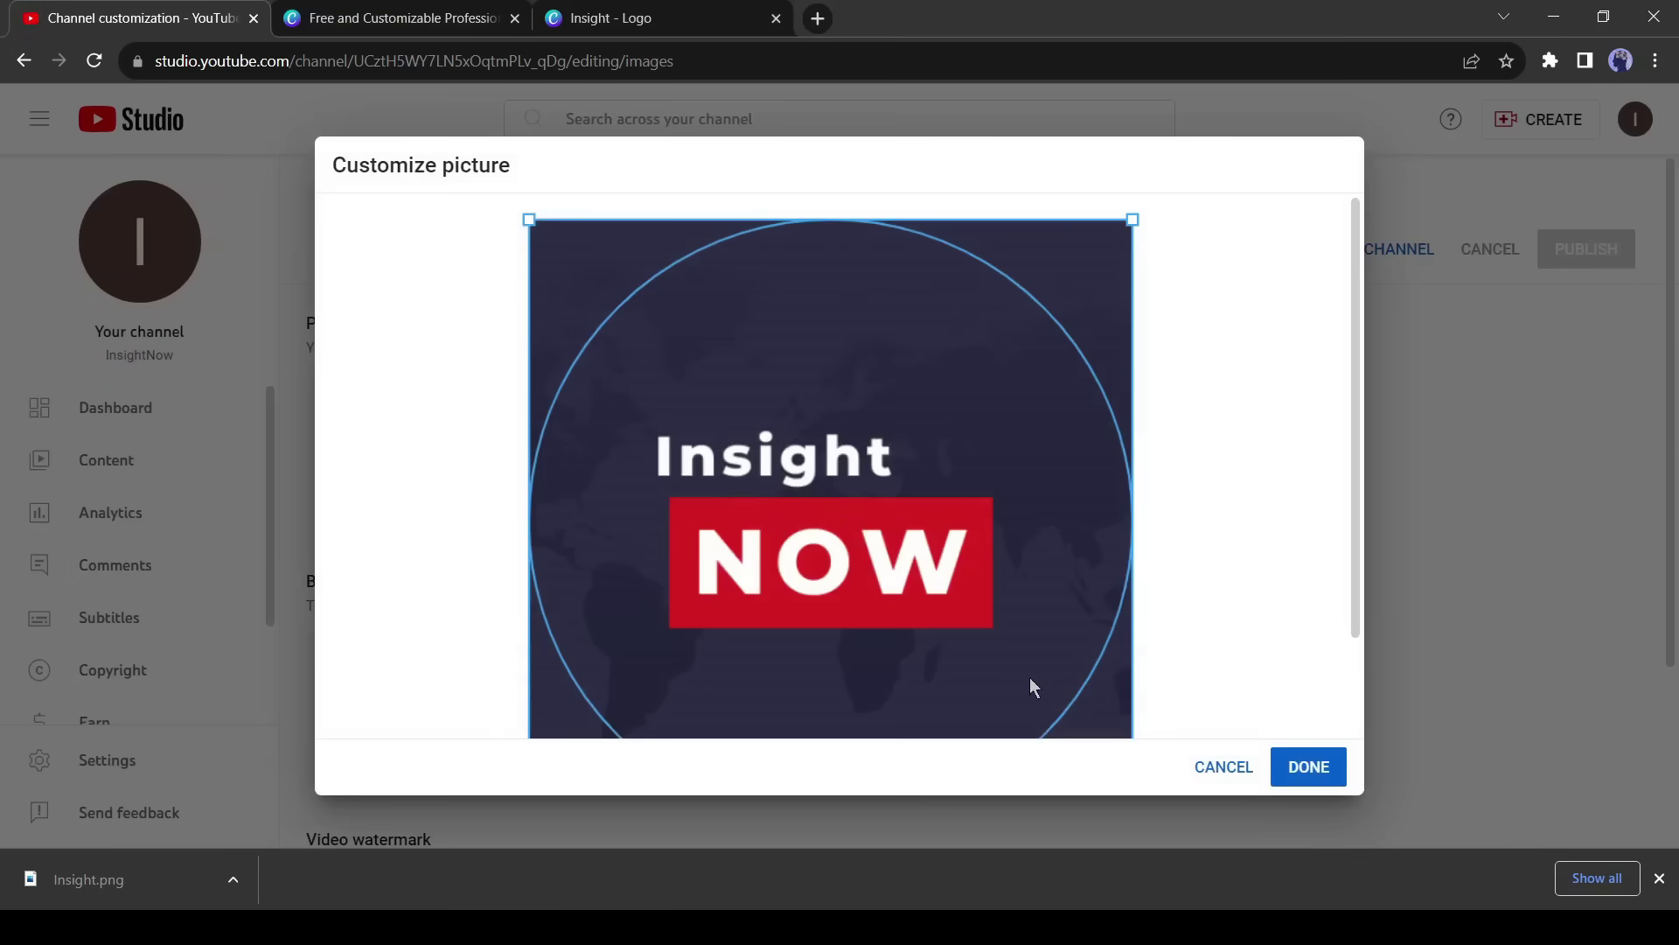
left_click(1315, 772)
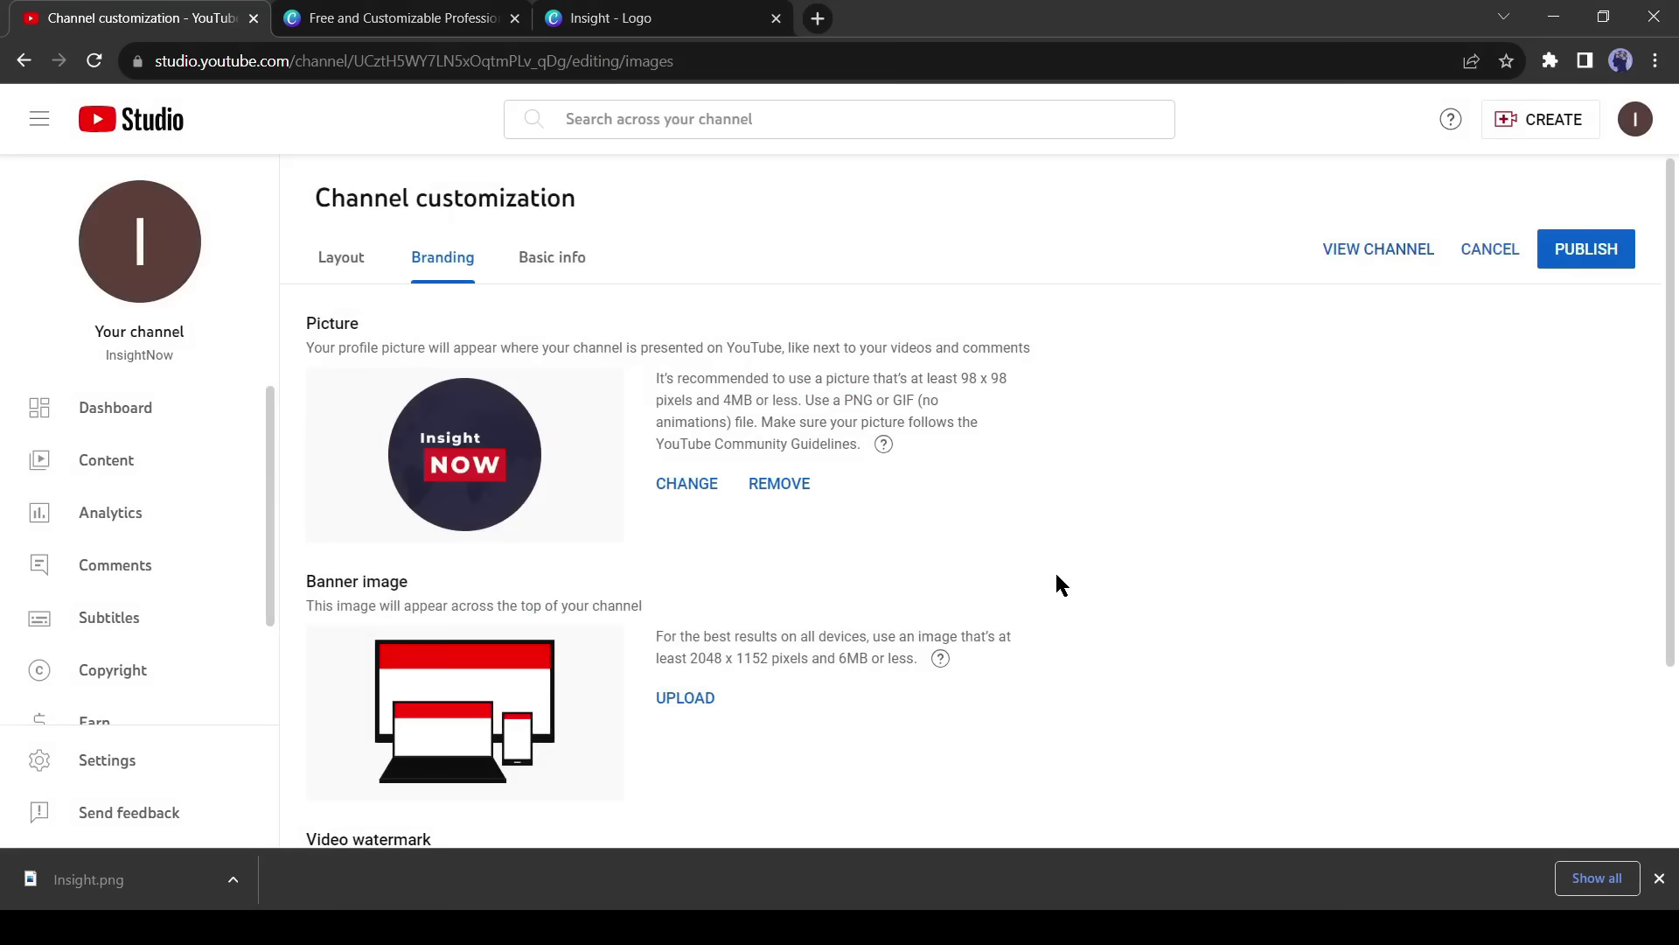
scroll(738, 553, "down", 1)
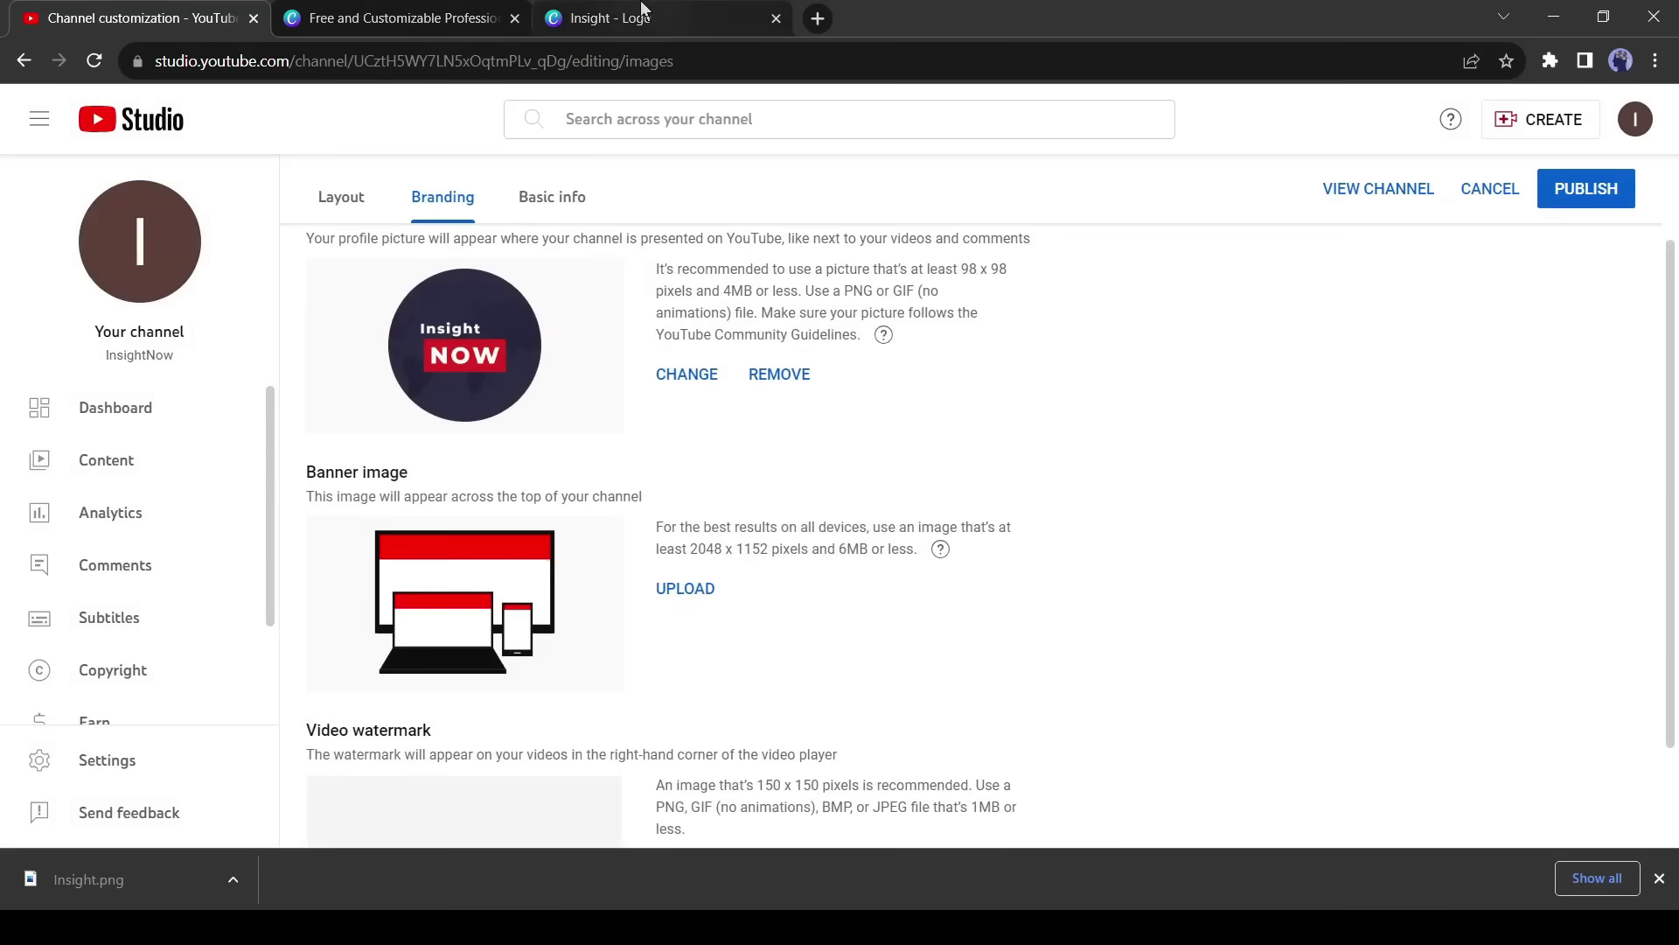
Close the logo design and start a blank YouTube banner design.
left_click(677, 24)
left_click(776, 18)
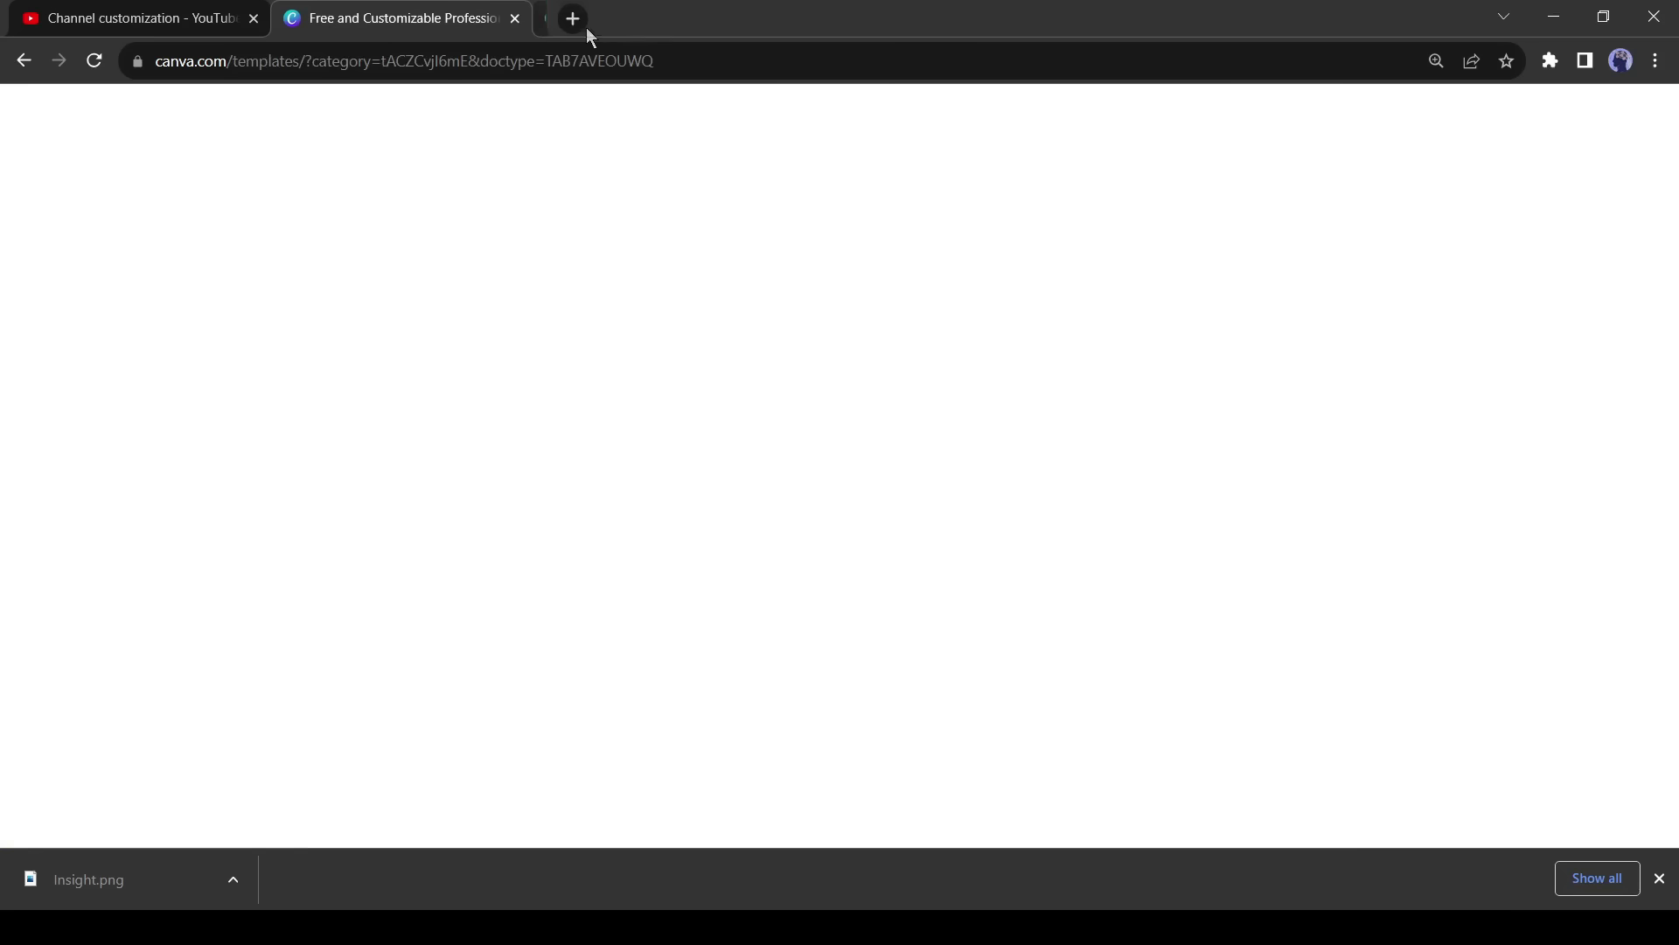
left_click(1099, 135)
type("YOU")
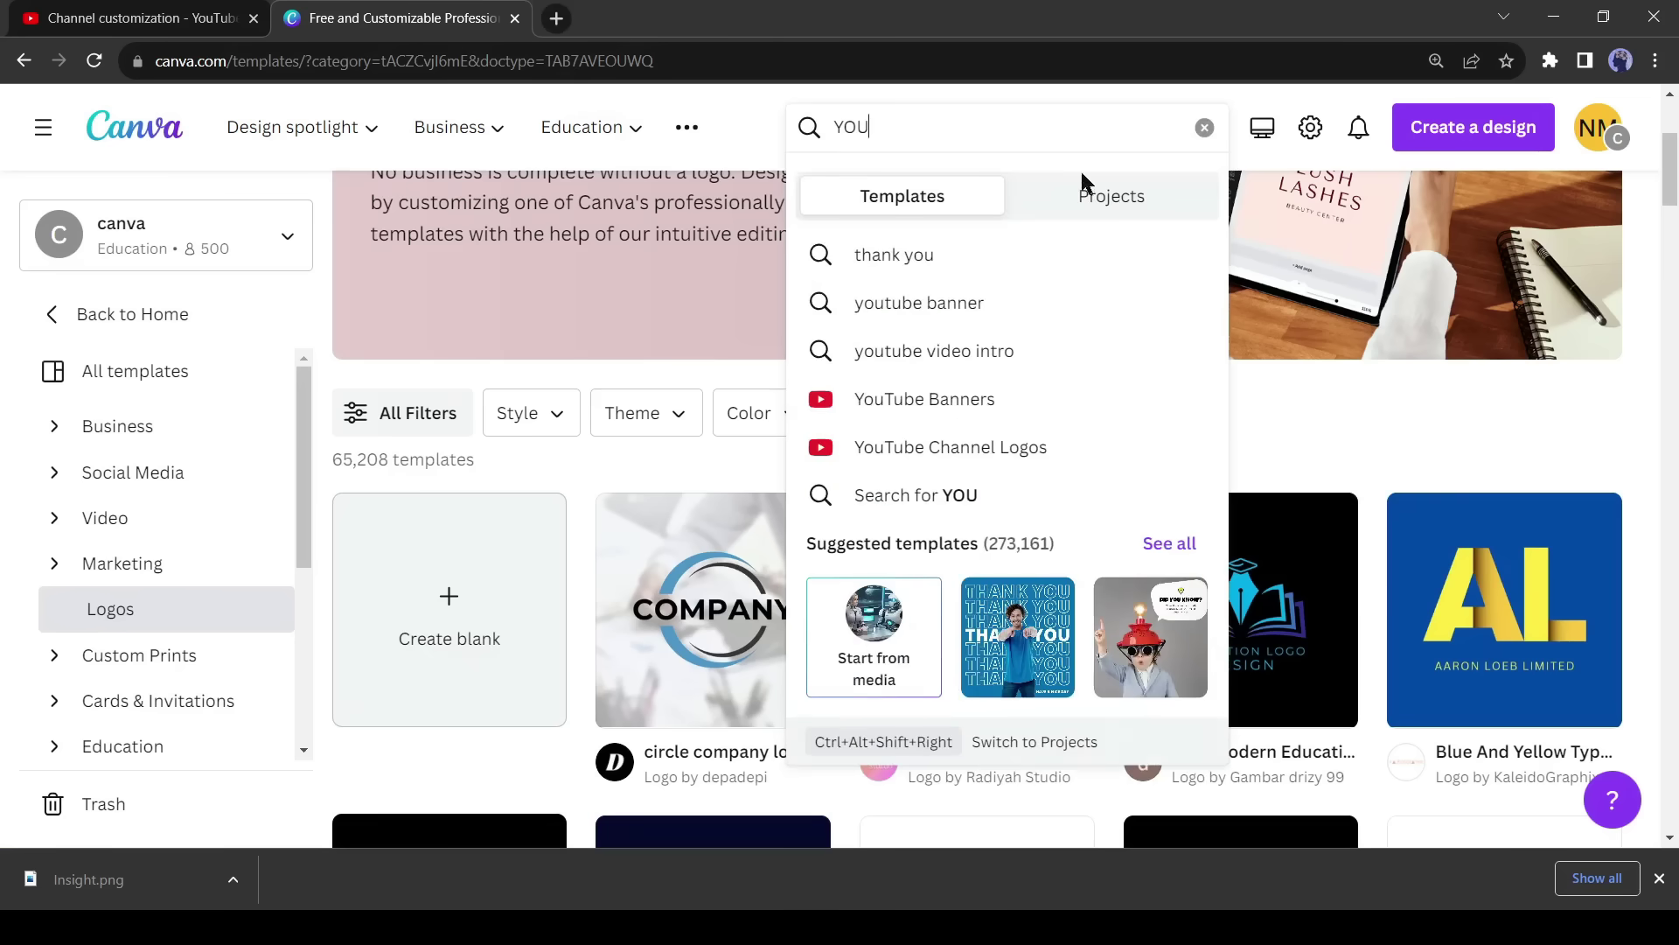
left_click(858, 300)
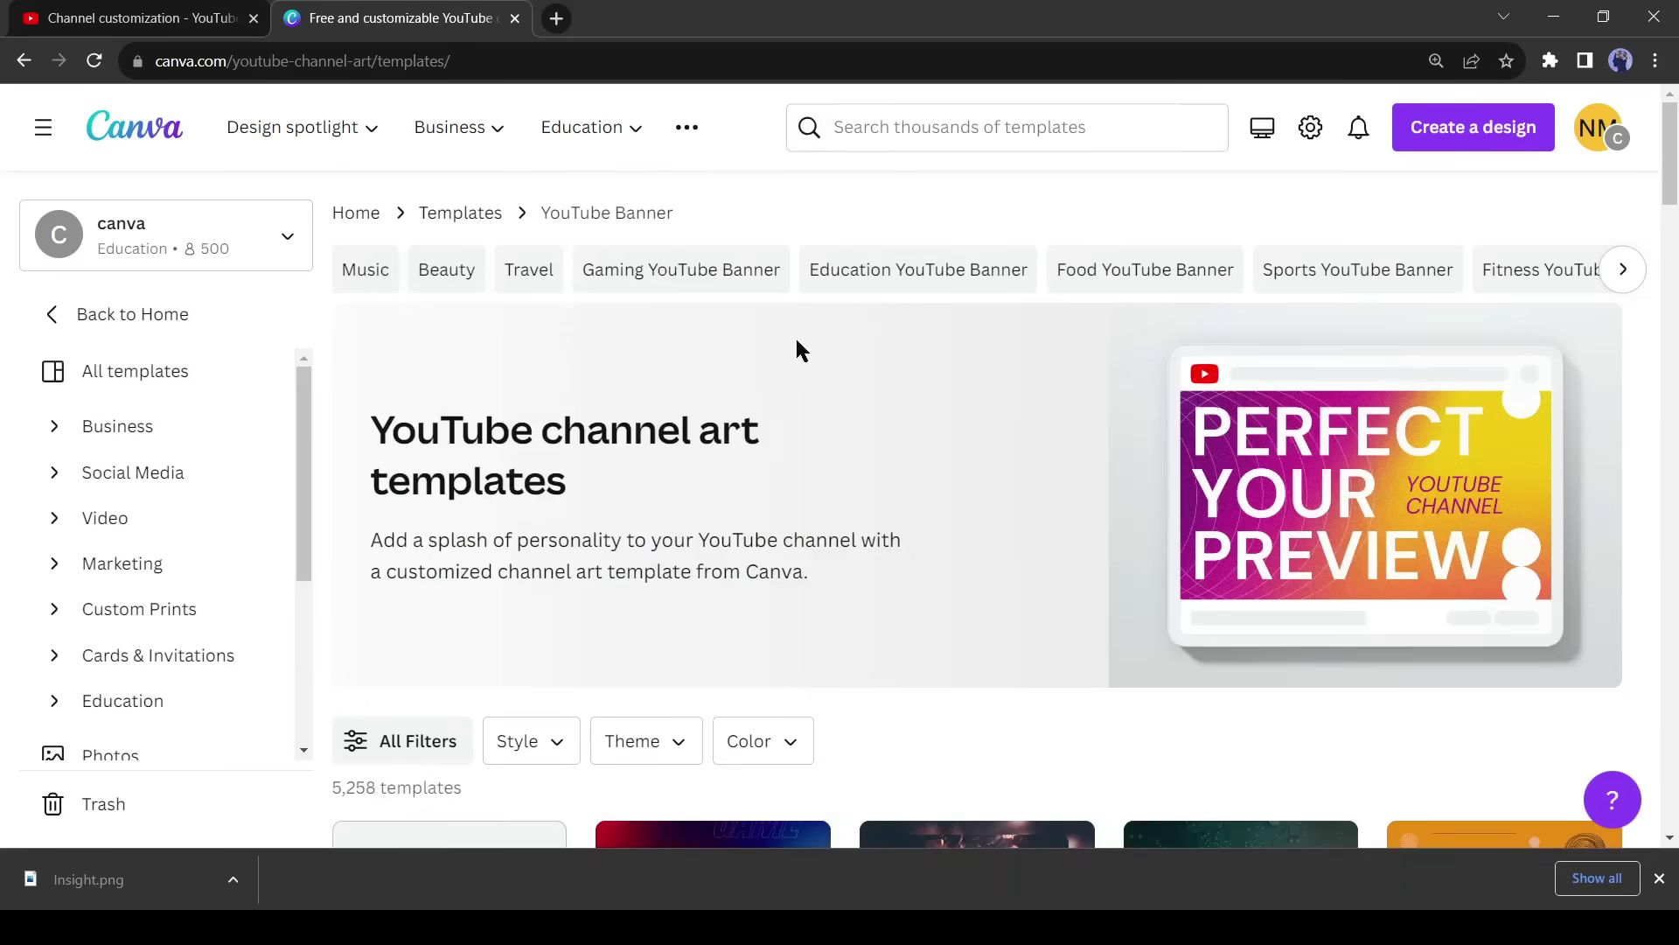
scroll(795, 336, "down", 5)
left_click(450, 450)
Search News Youtube channel banner templates and apply the Borcelle News template.
left_click(166, 327)
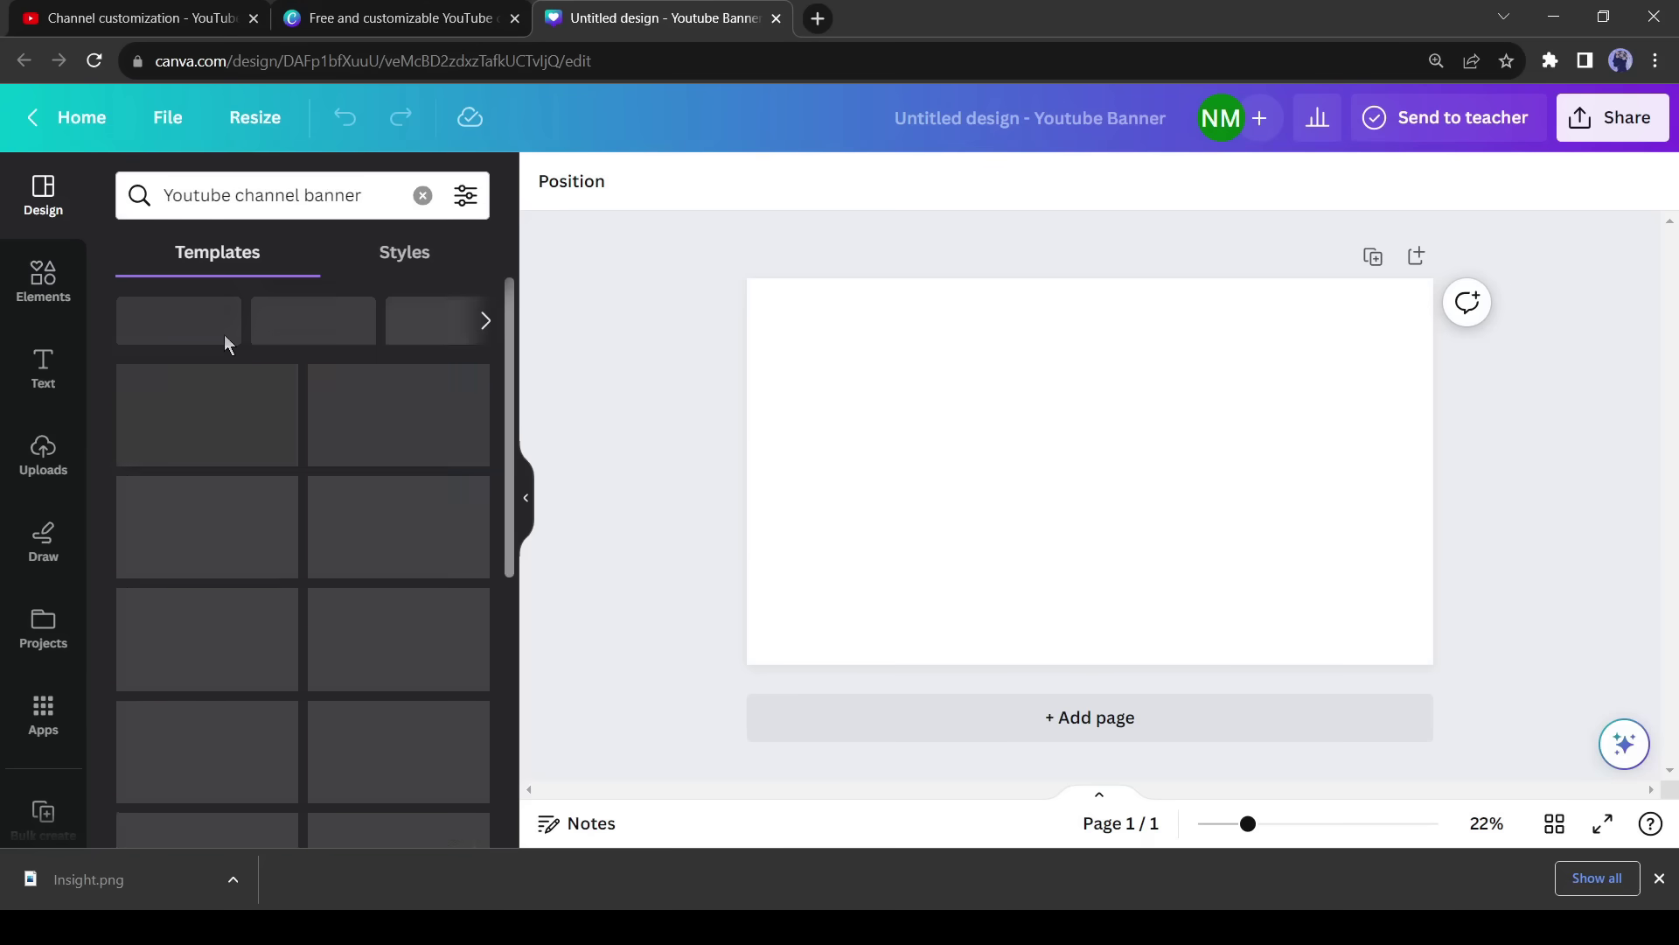
left_click(390, 195)
left_click(165, 195)
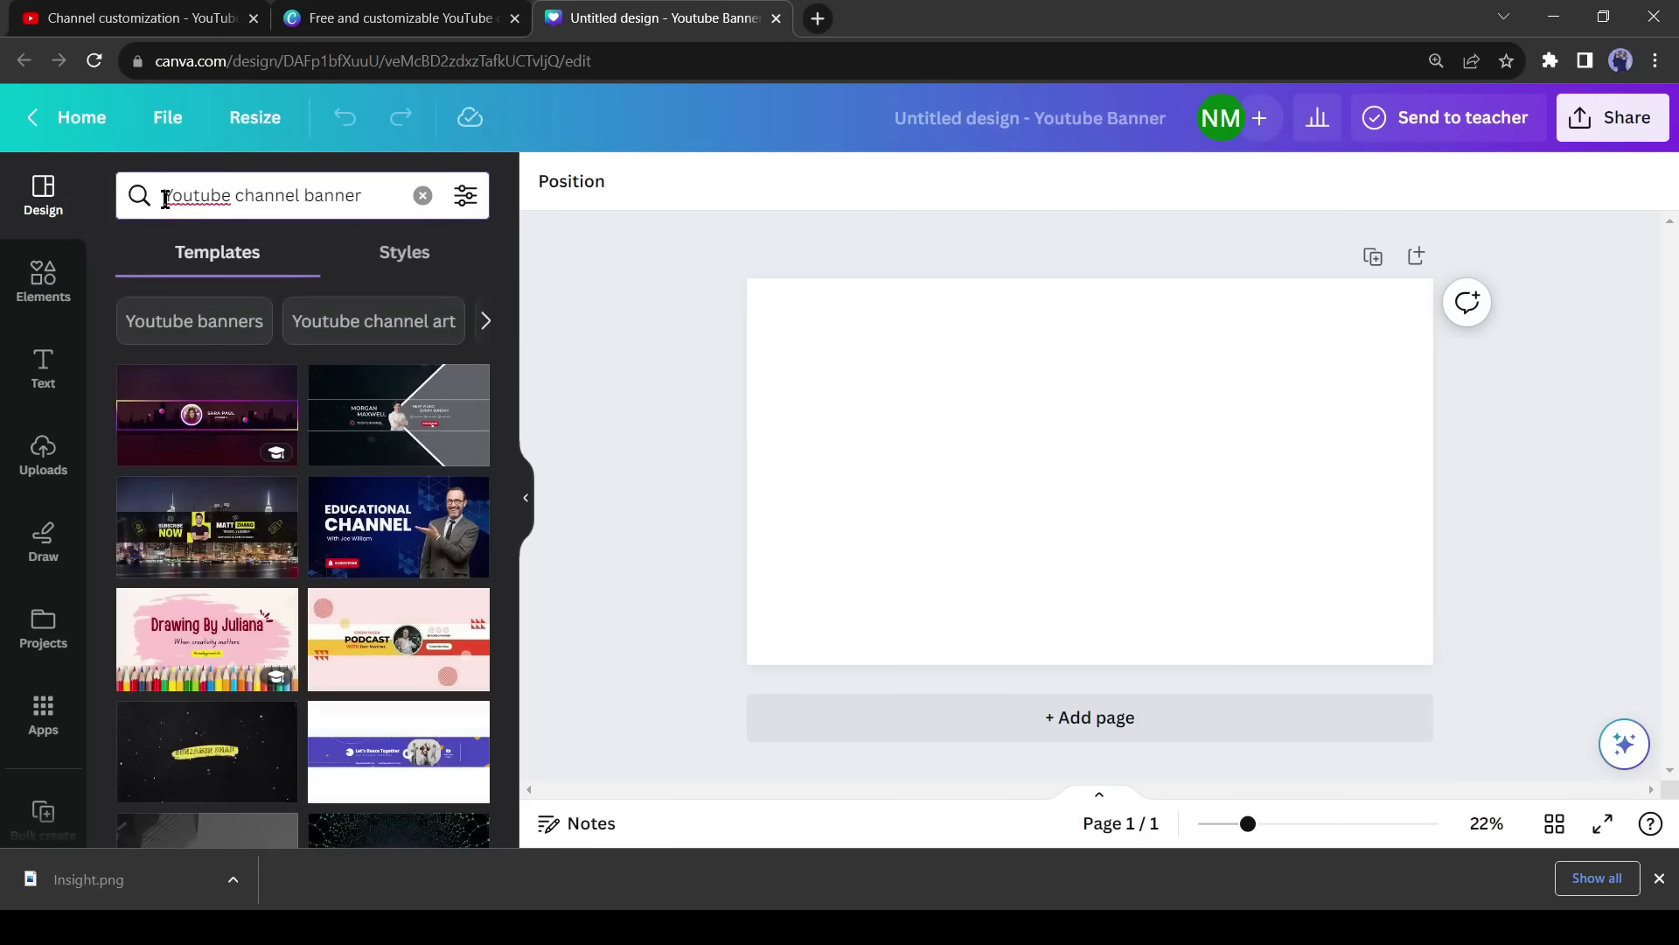
type("nEWS")
key("Return")
scroll(390, 446, "down", 2)
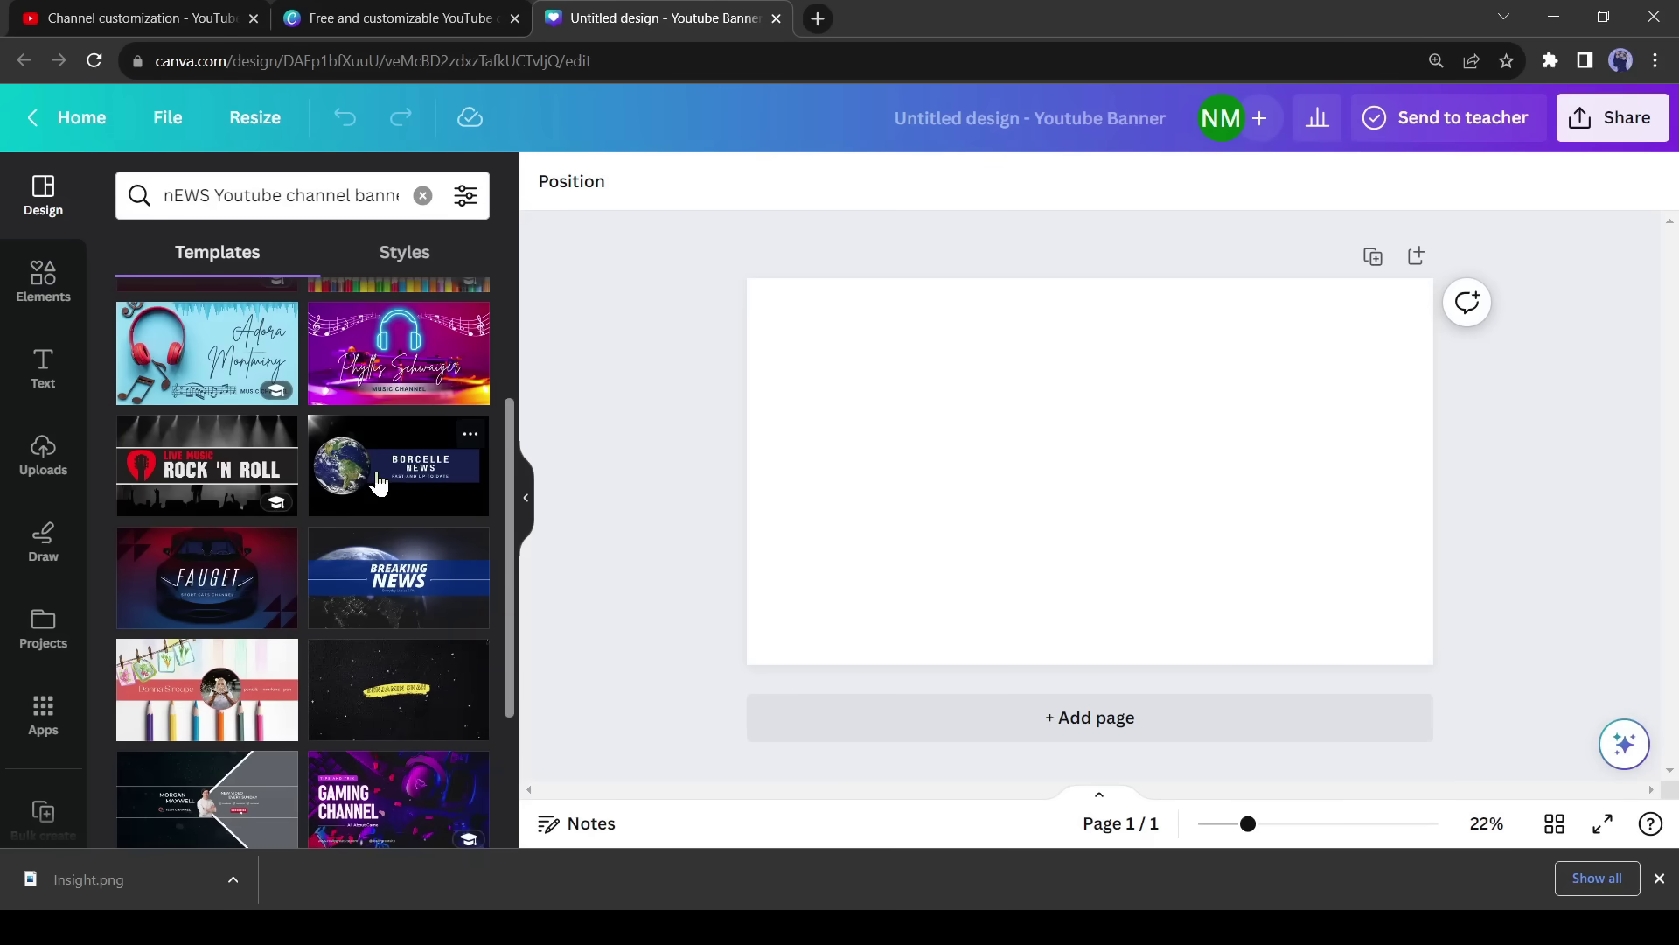
left_click(378, 482)
Retitle the banner from BORCELLE NEWS to INSIGHT NOW.
double_click(1120, 442)
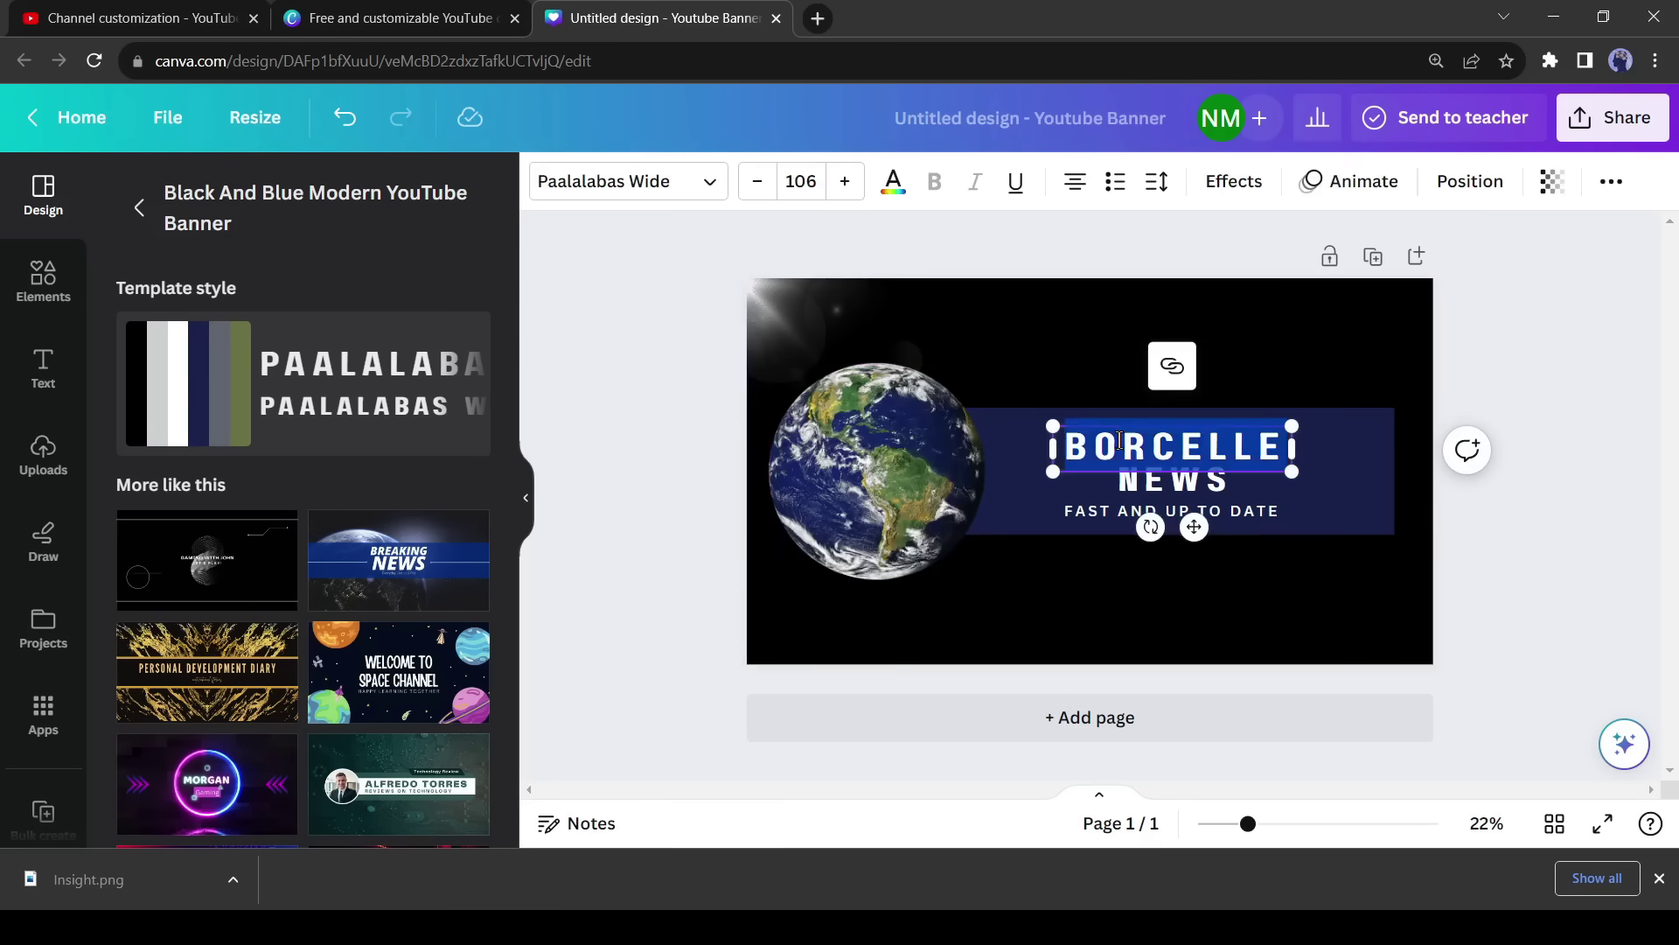
type("INSIGHT")
double_click(1172, 479)
type("NOW")
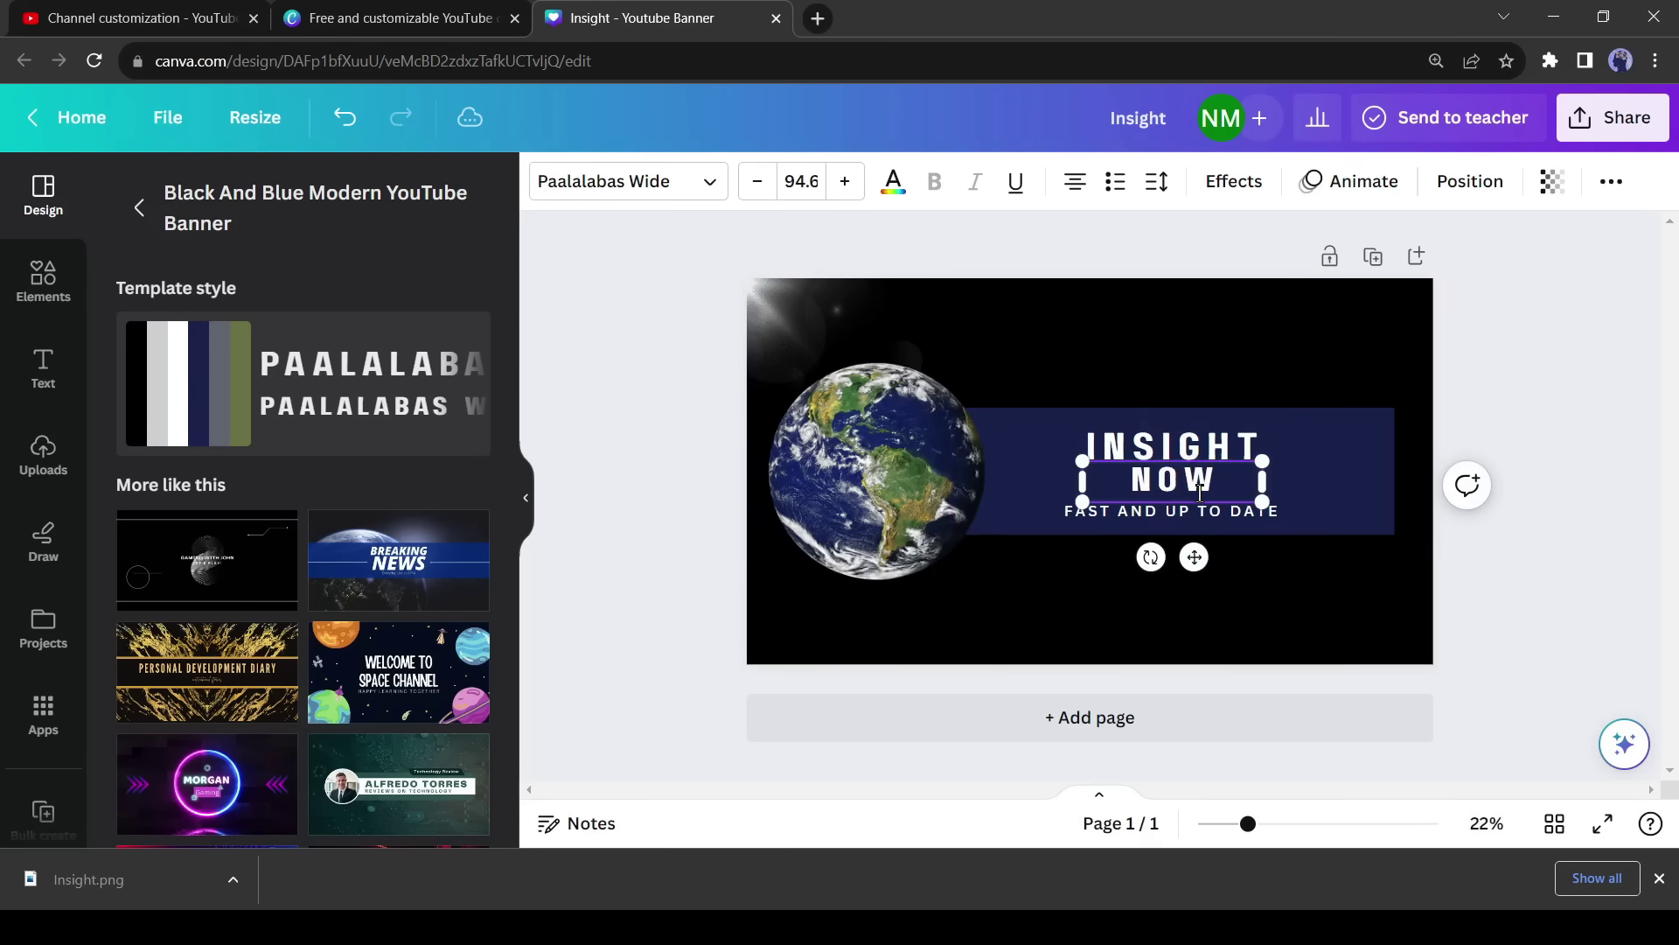
left_click(1172, 511)
key("Escape")
Download the banner as a JPG file.
left_click(1612, 117)
left_click(1461, 412)
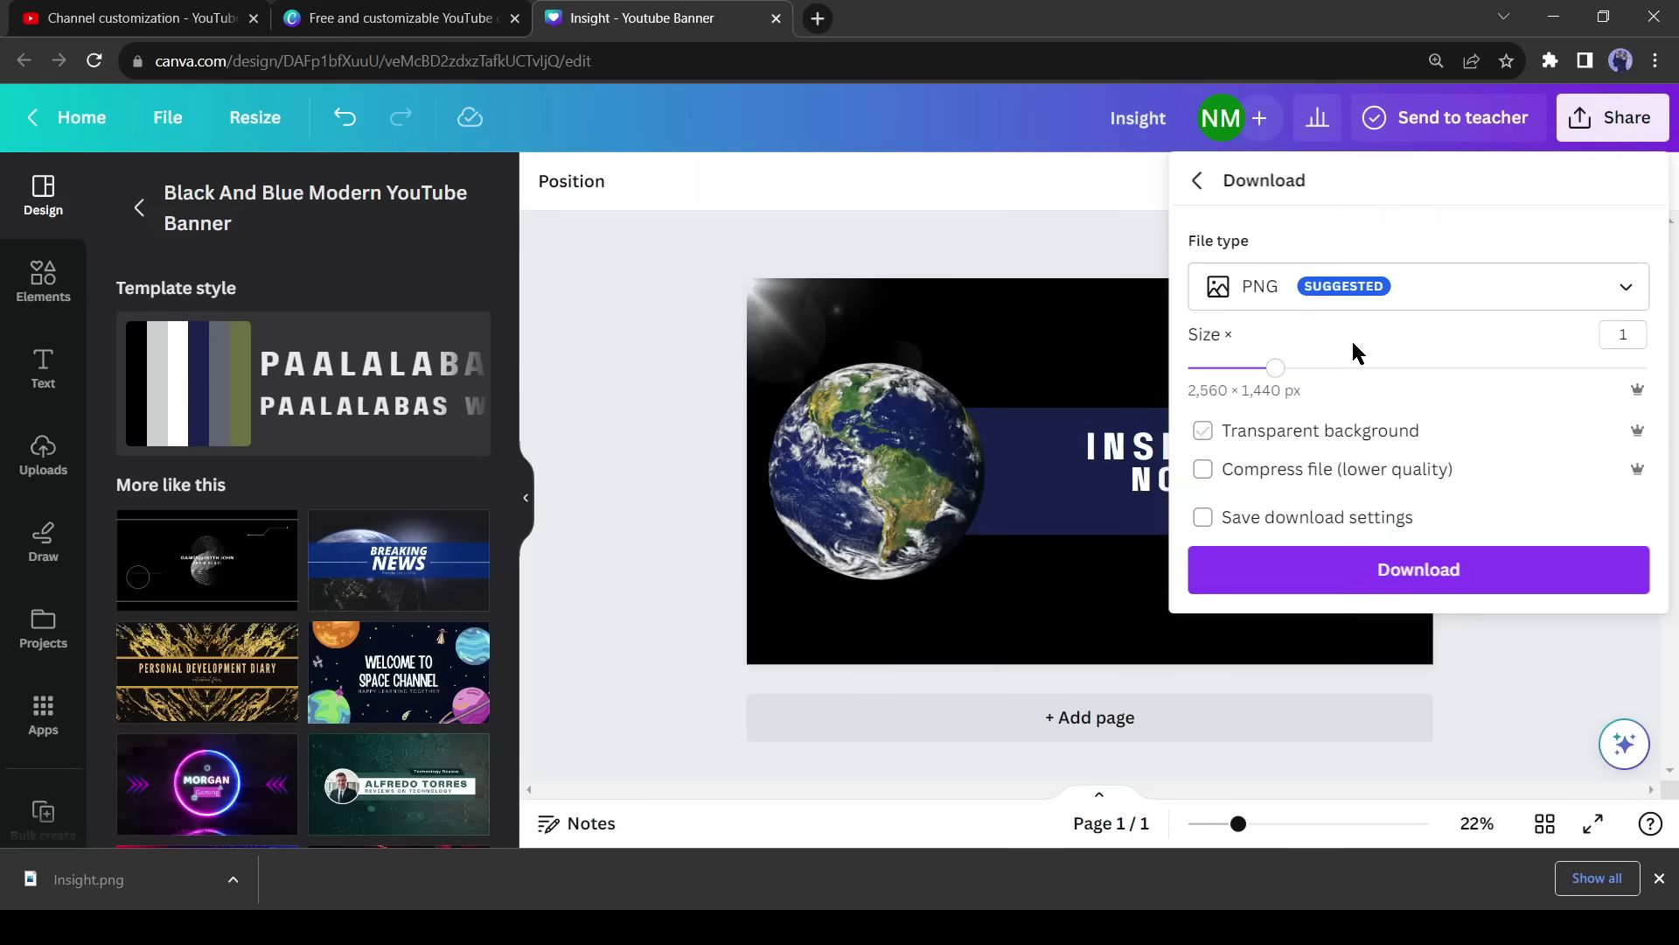
left_click(1351, 287)
left_click(1352, 355)
left_click(1419, 573)
key("ctrl+1")
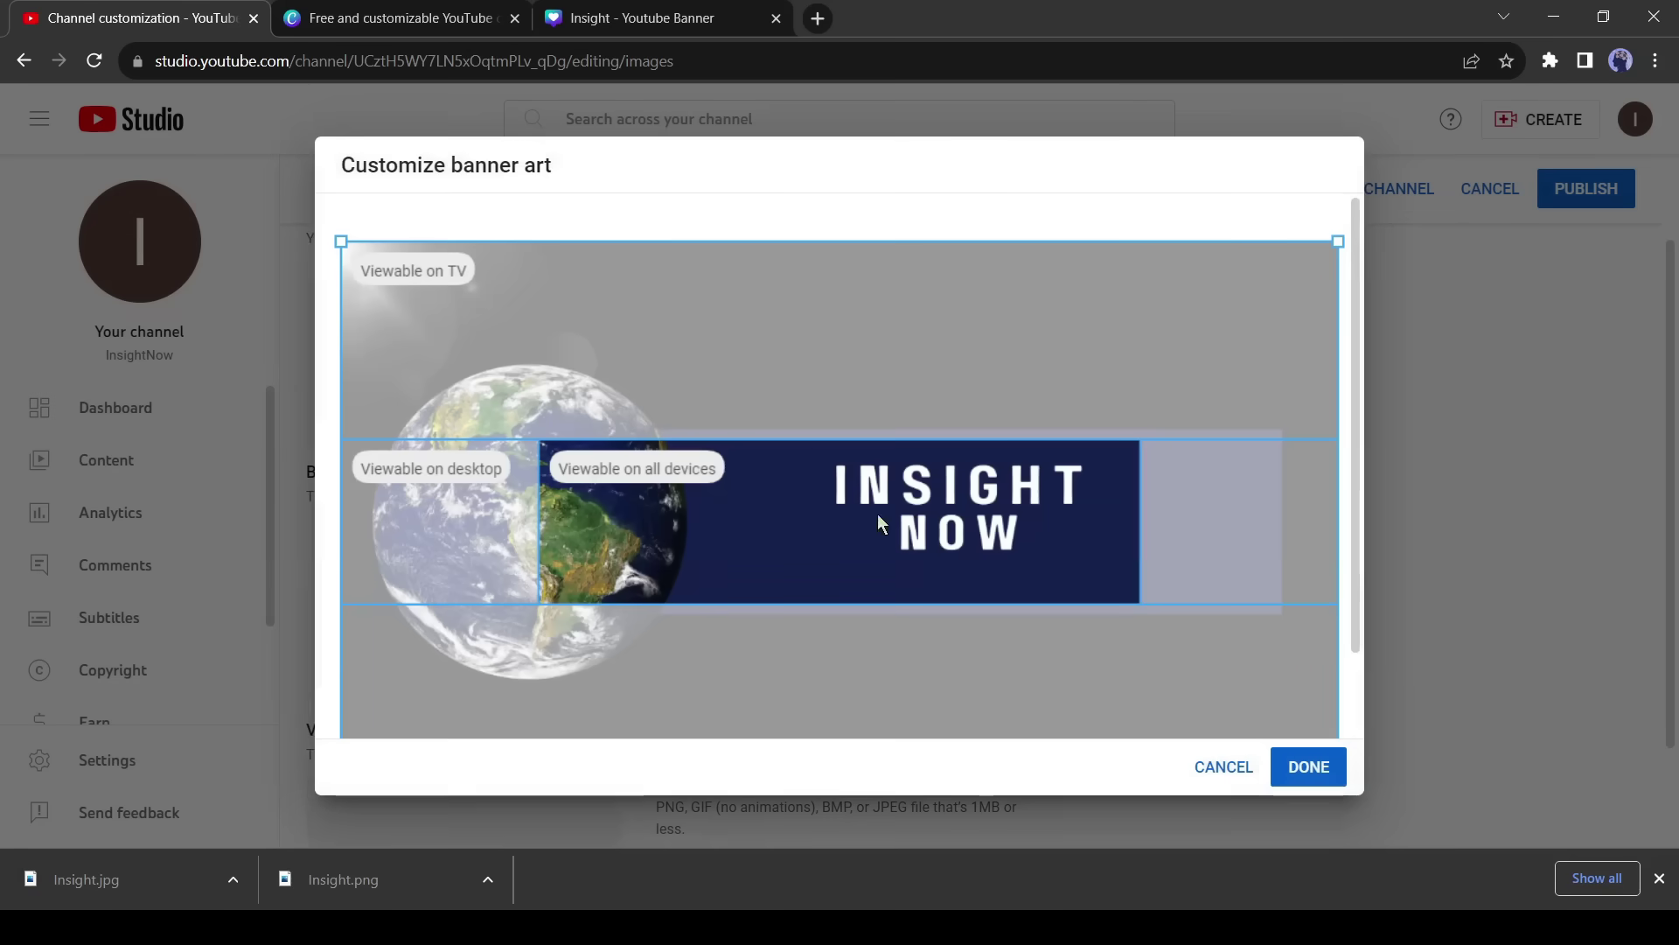
Confirm the banner crop and upload the Insight image as the video watermark.
left_click(1309, 767)
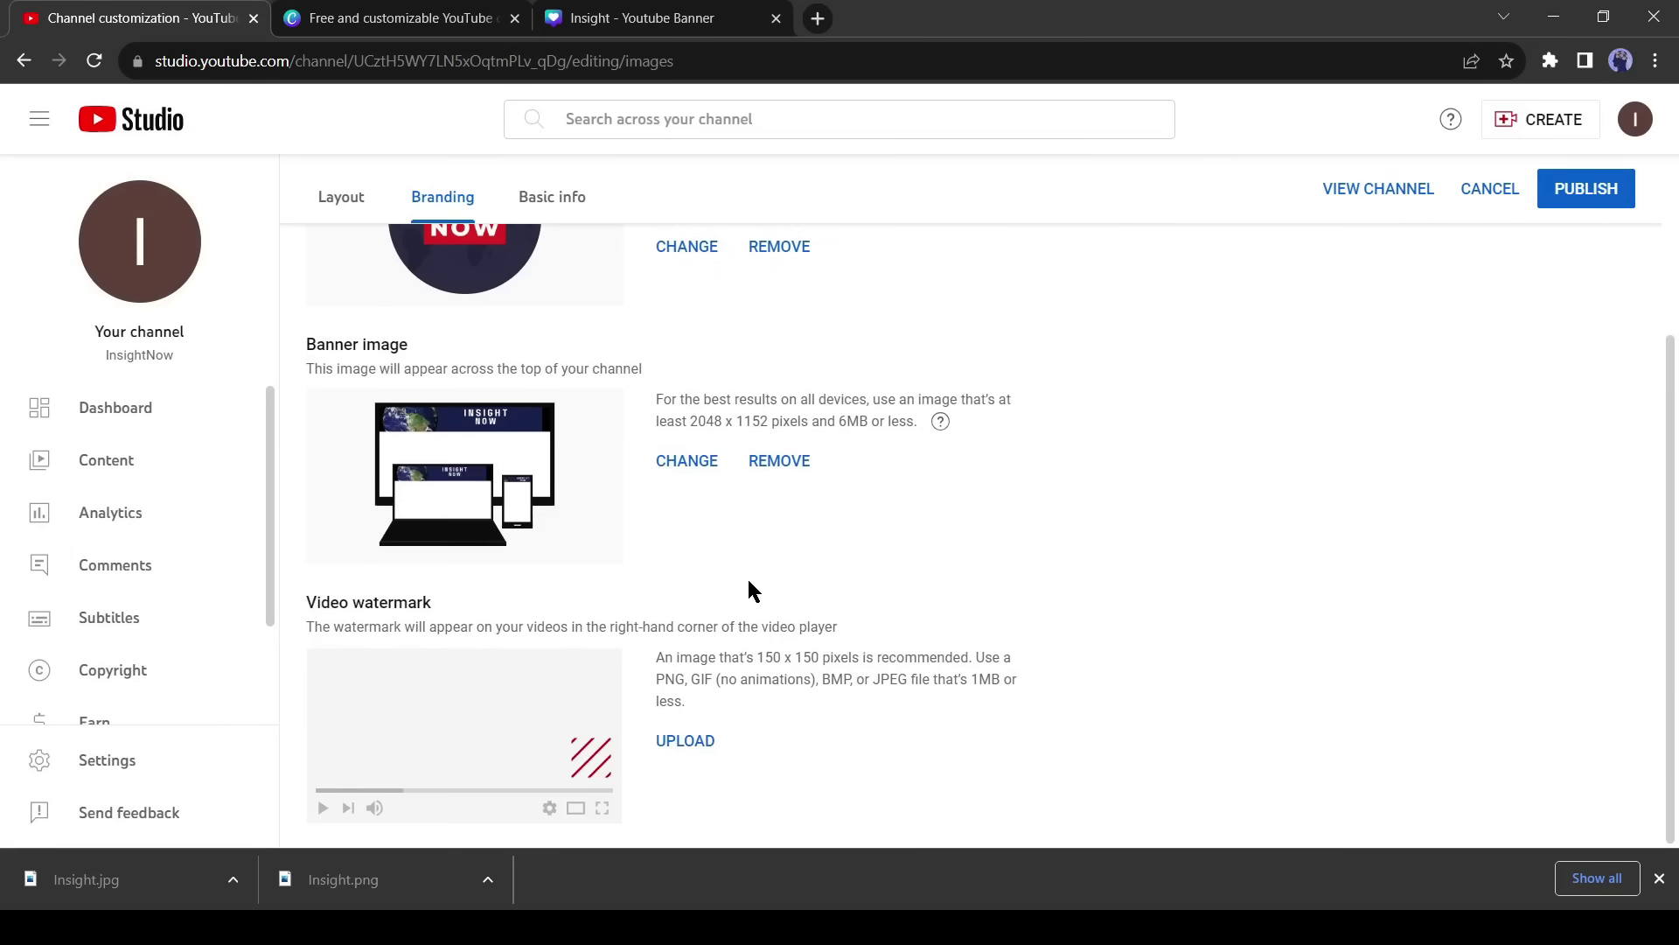
left_click(700, 743)
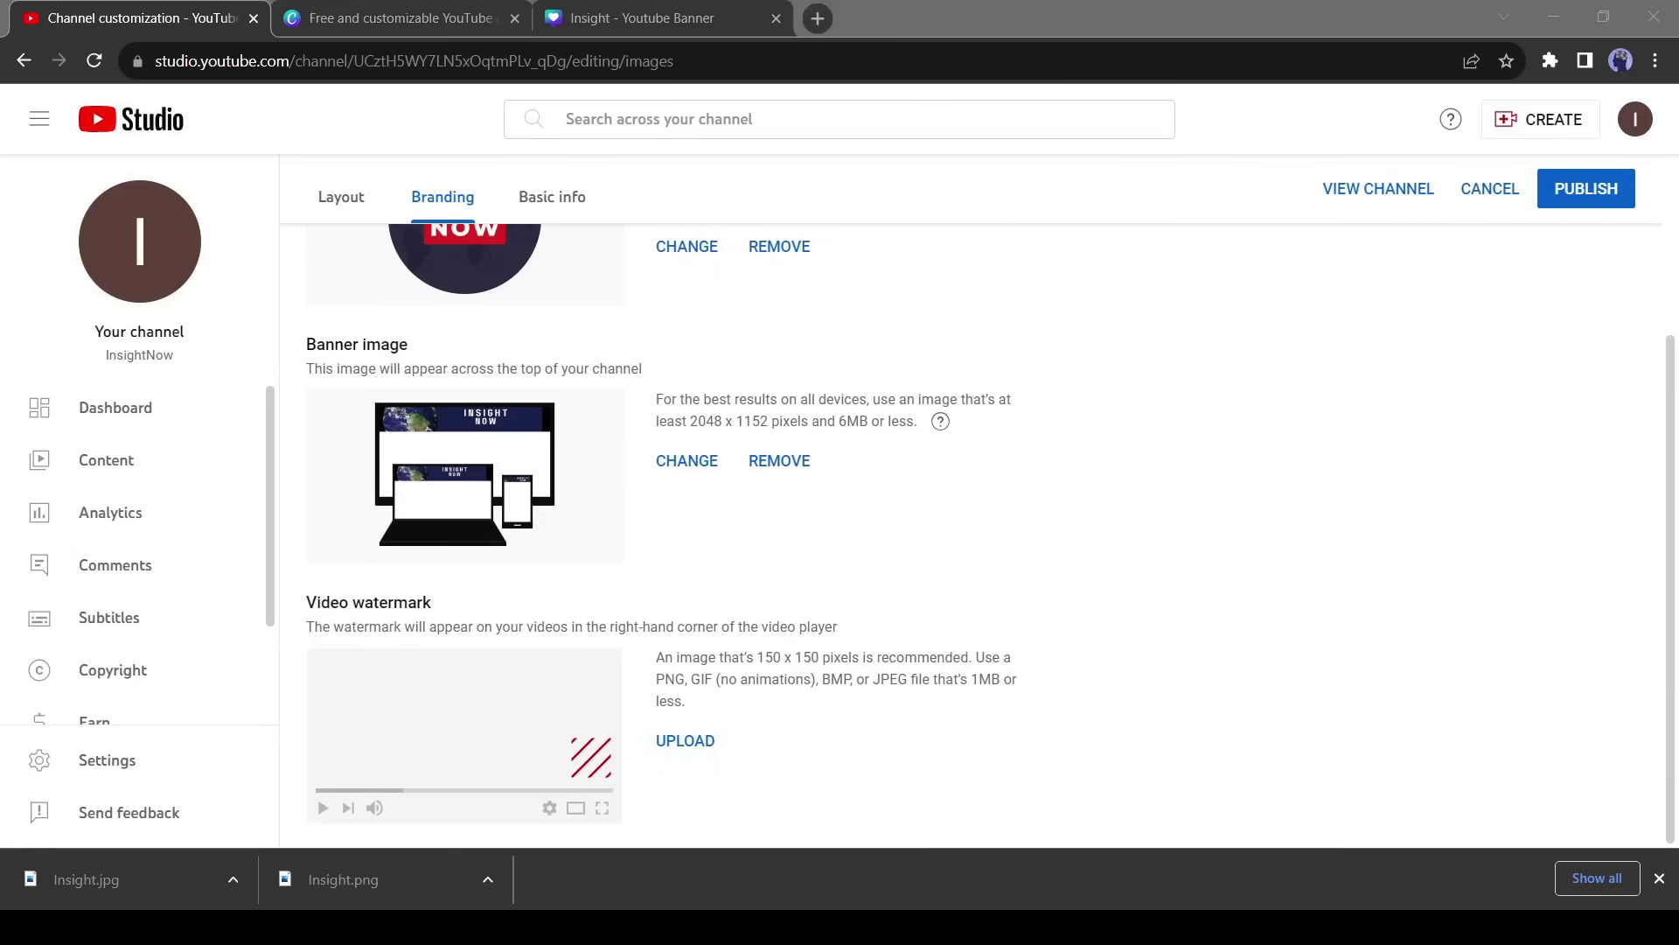
double_click(985, 563)
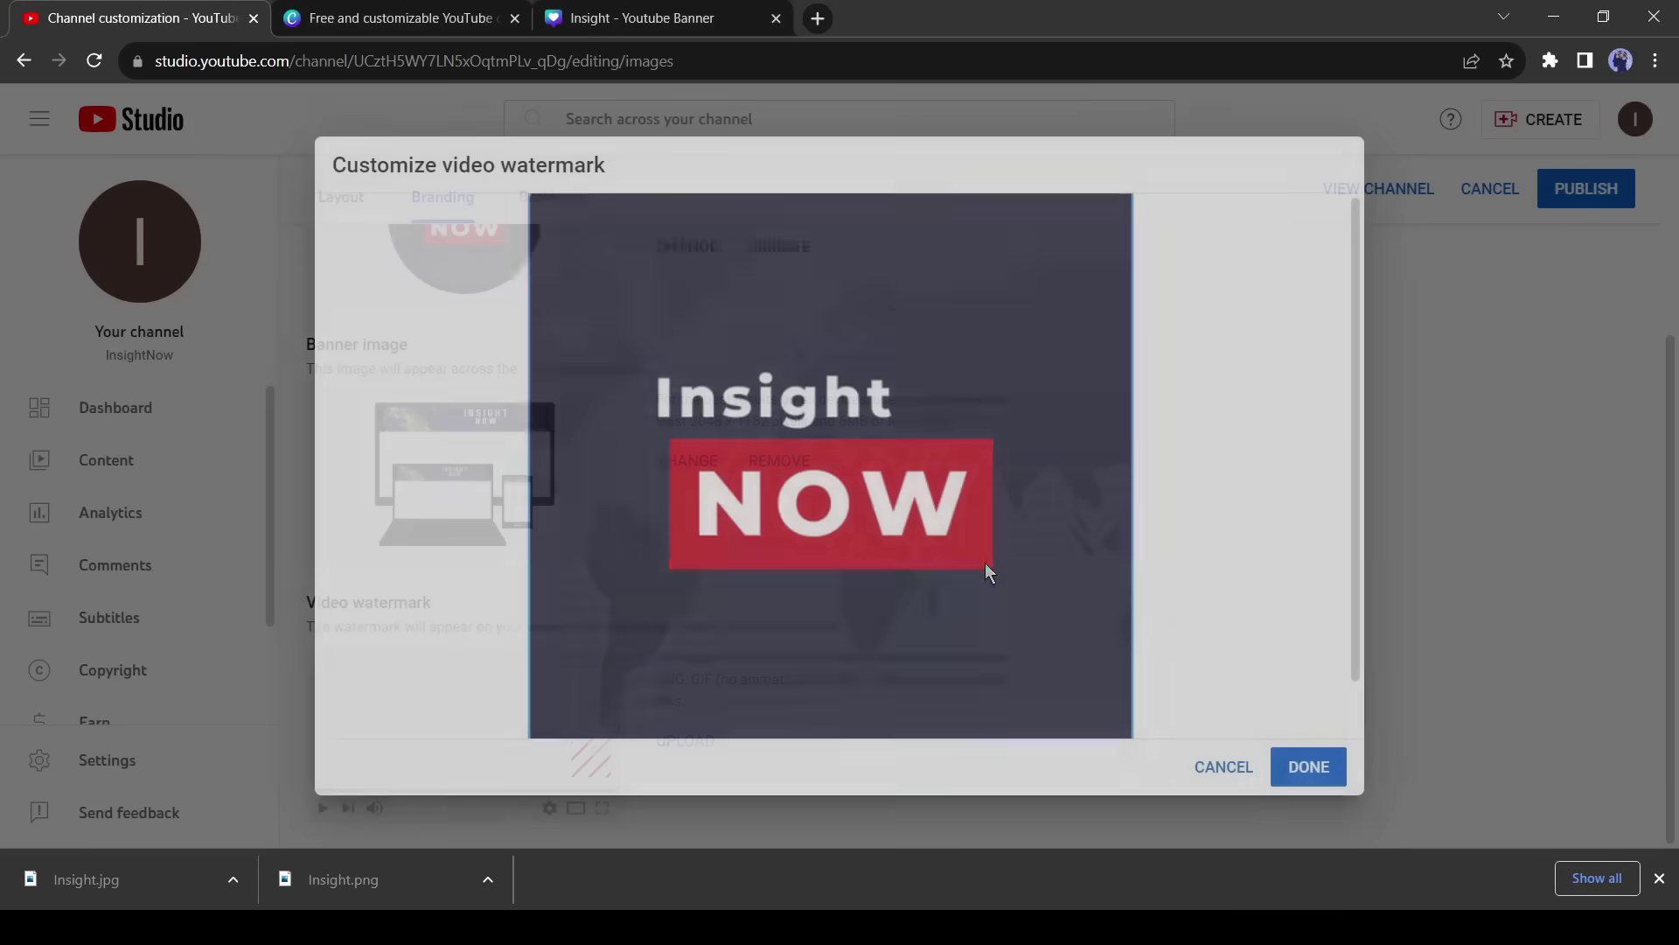
left_click(1309, 767)
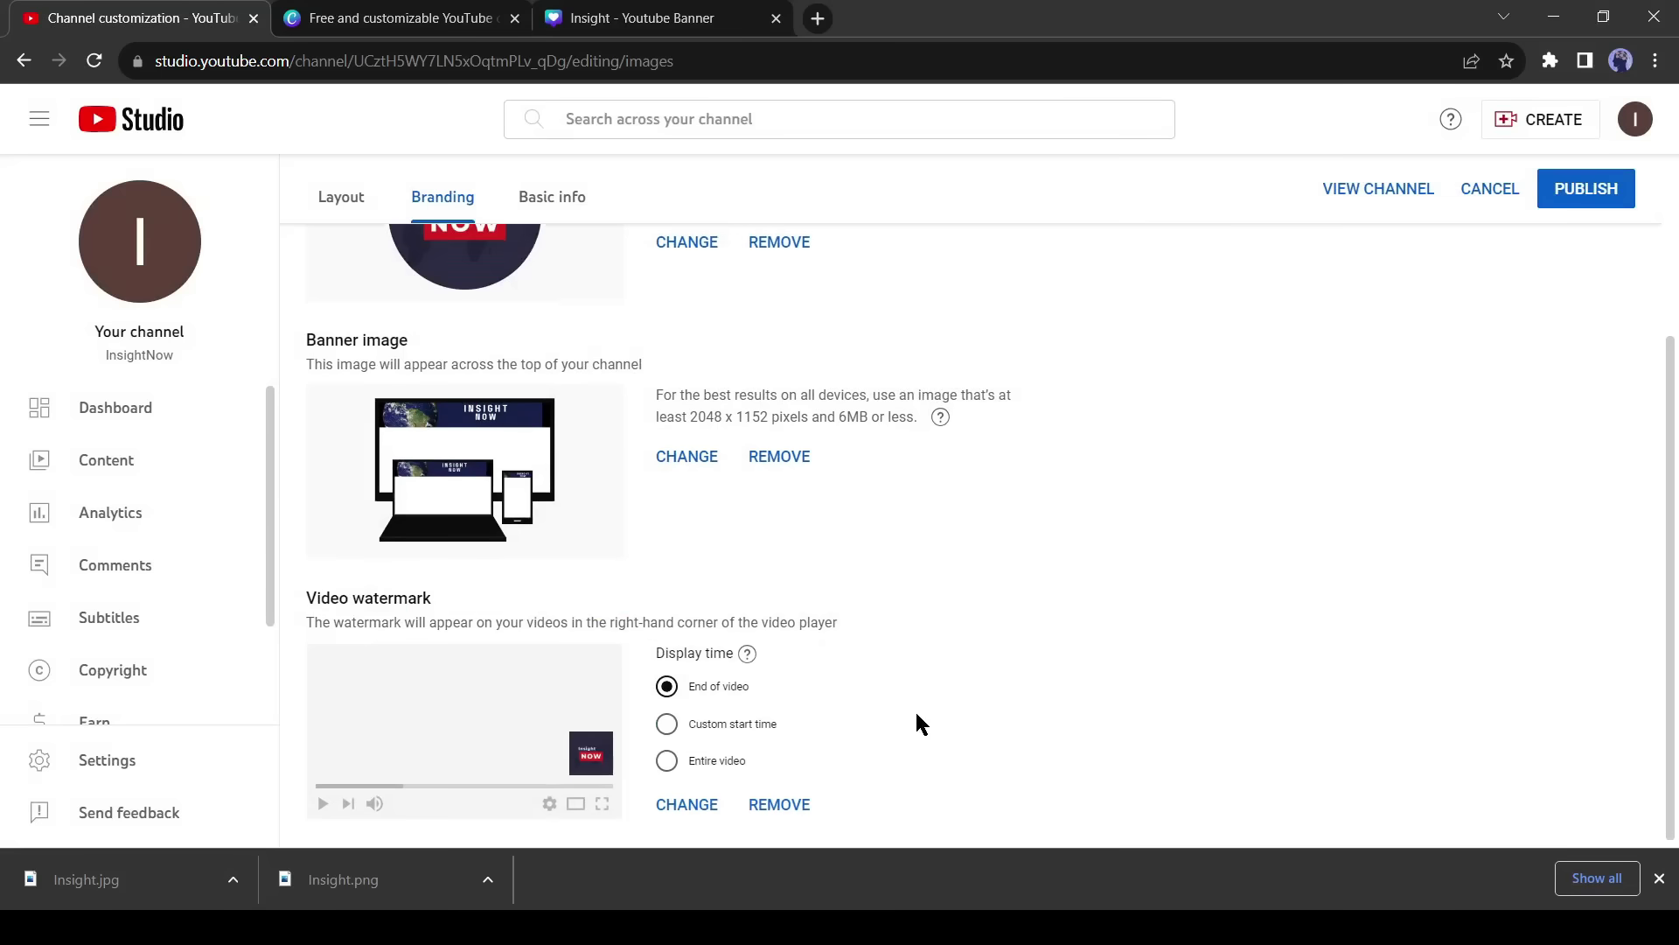
Show the watermark for the entire video, publish, and go to the channel.
left_click(709, 768)
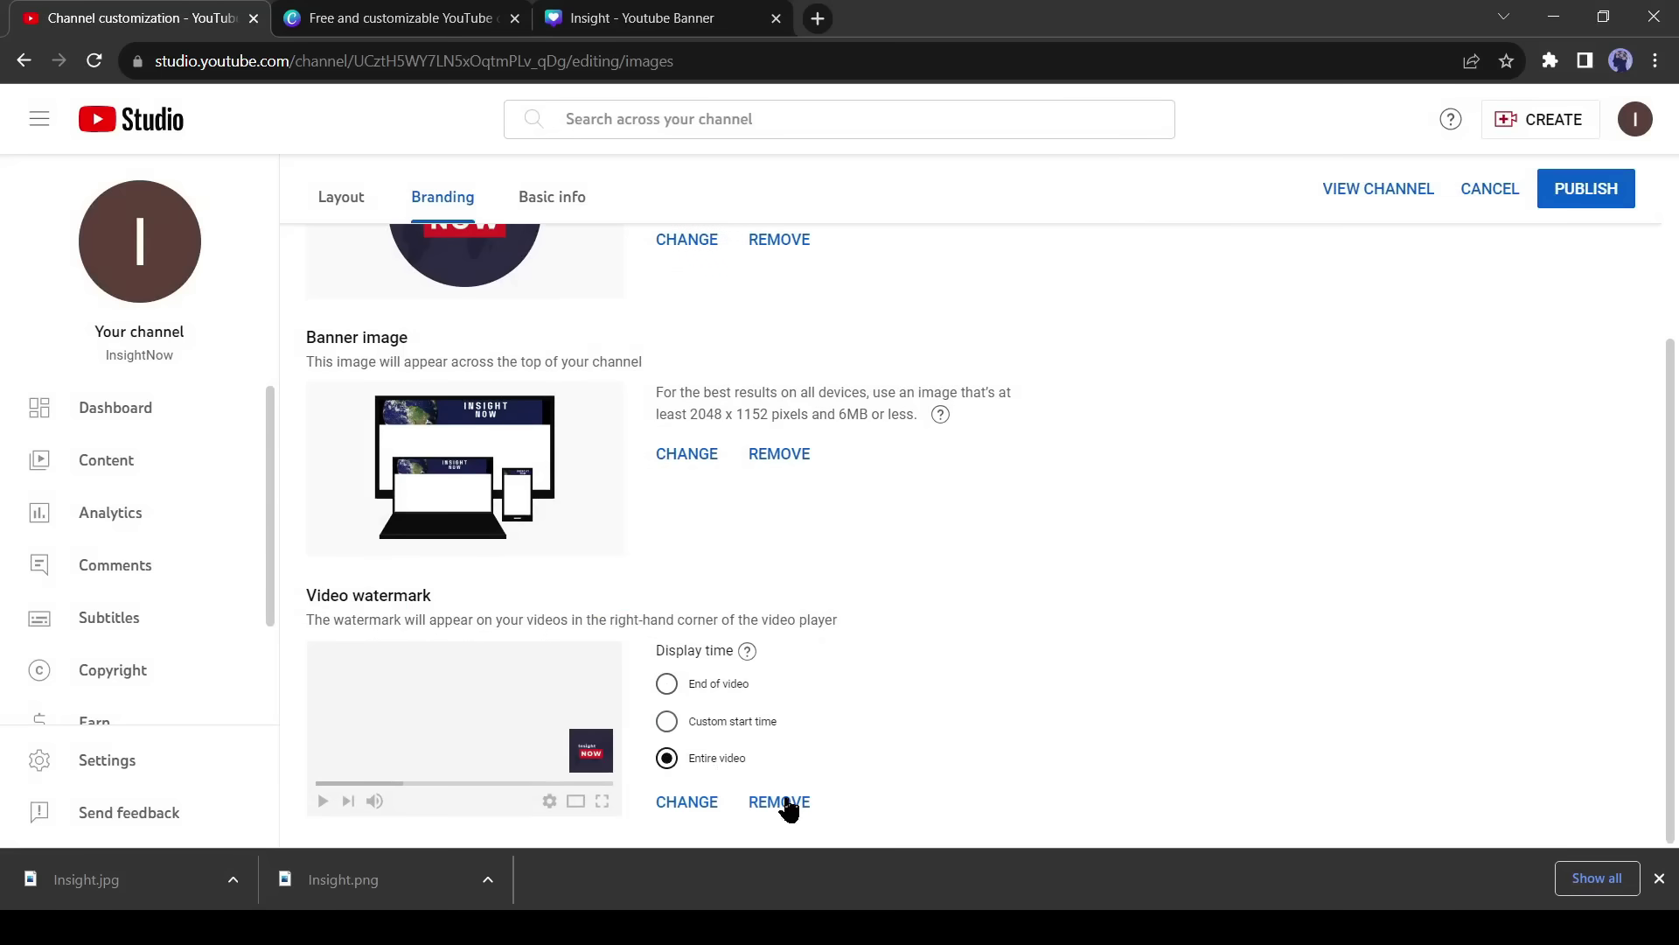
left_click(1585, 188)
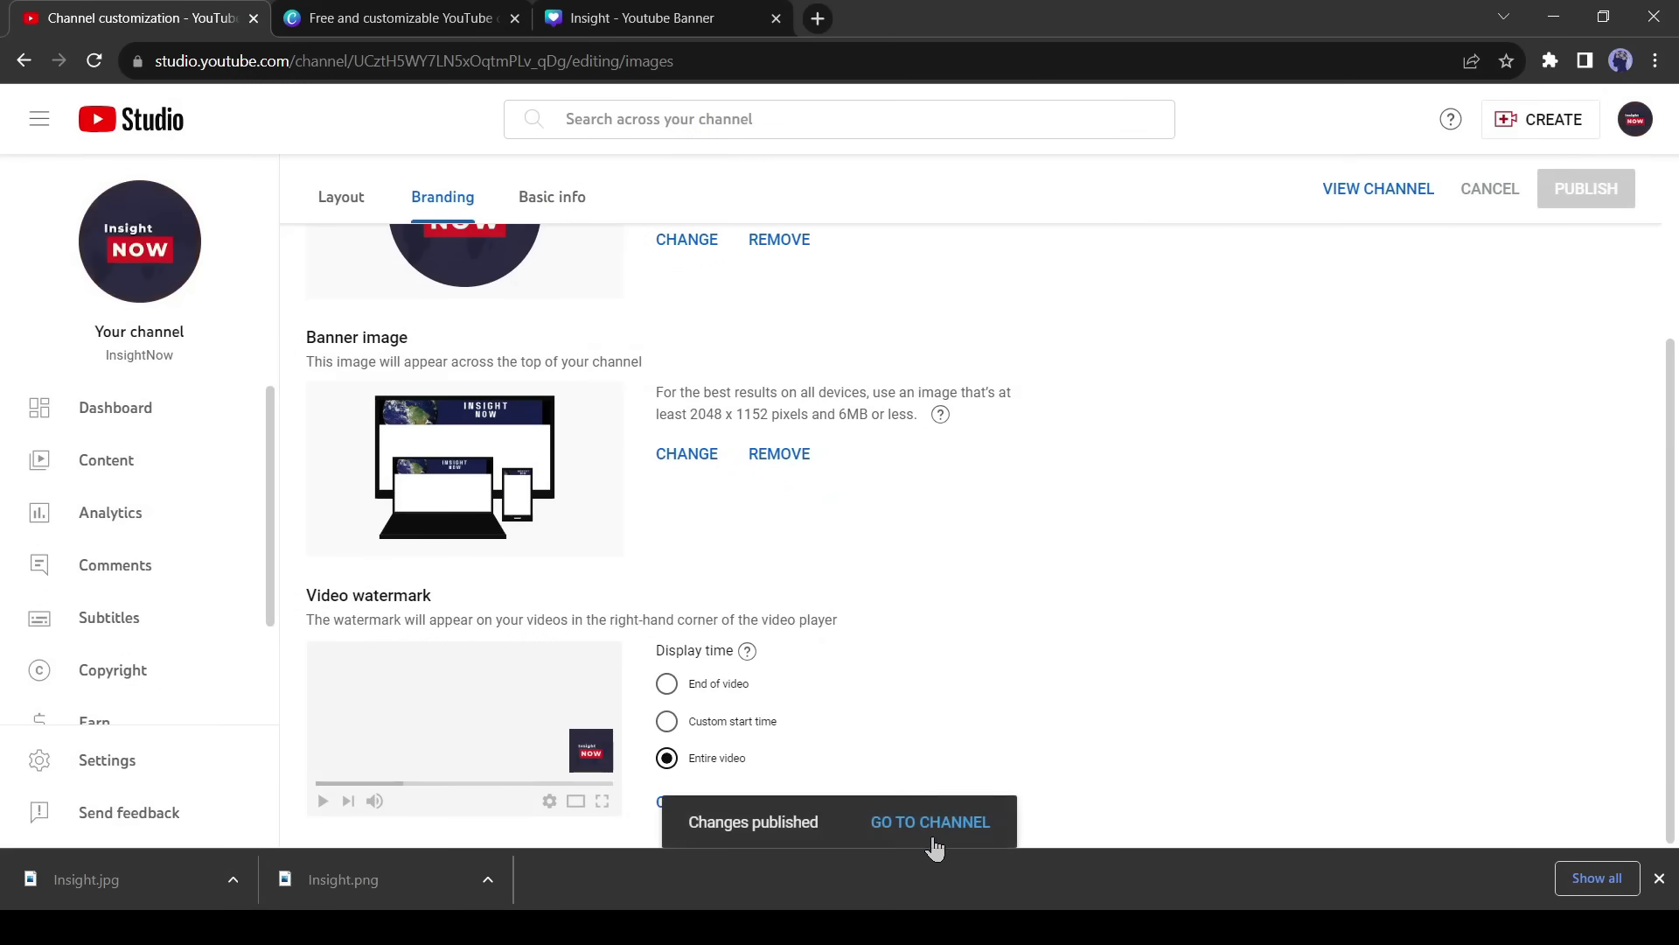
left_click(933, 840)
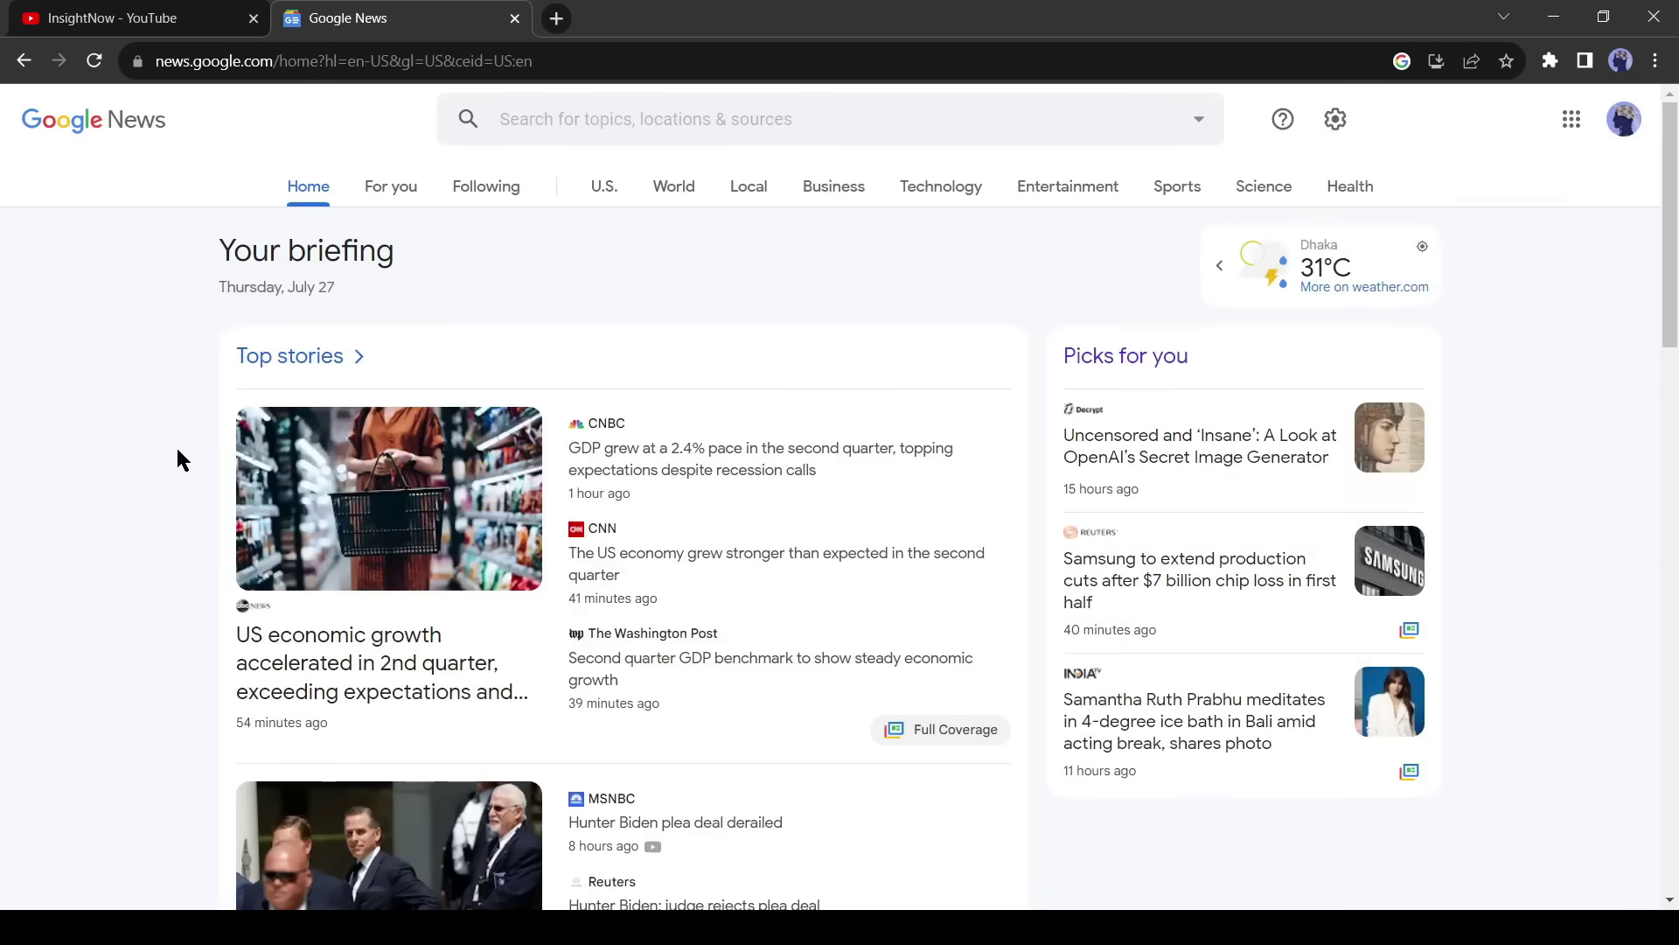
Open the Biden extreme-heat article and paste its first four paragraphs into a new Google Doc.
scroll(178, 459, "down", 15)
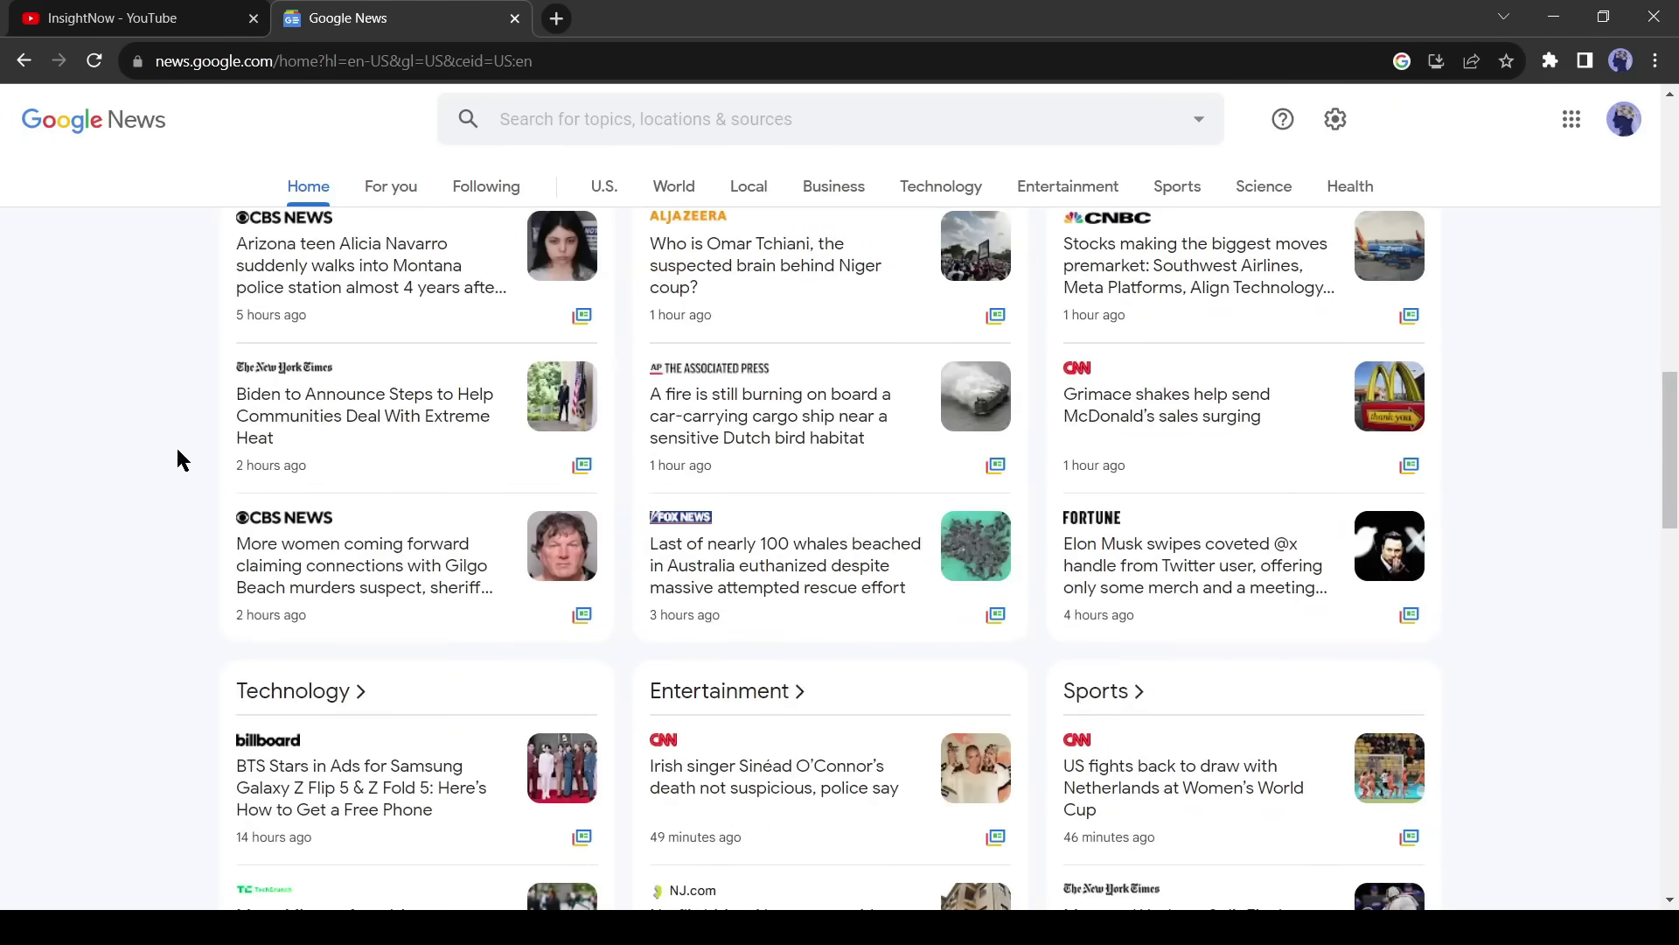
left_click(442, 404)
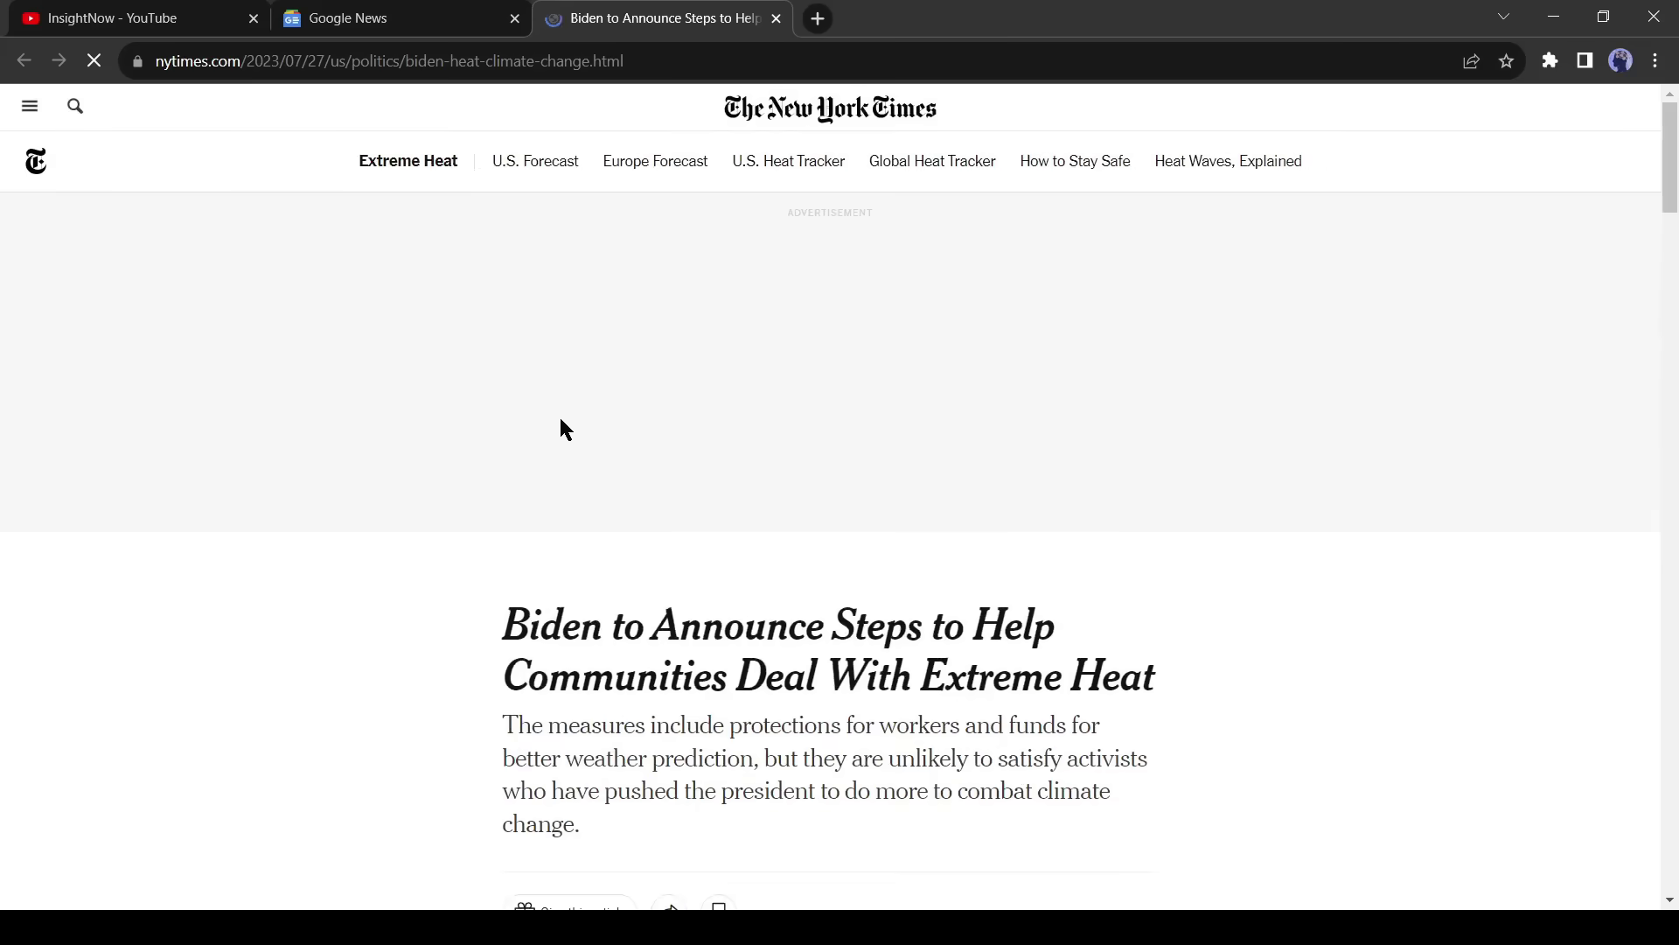
scroll(559, 428, "down", 10)
left_click_drag(505, 444, 1053, 750)
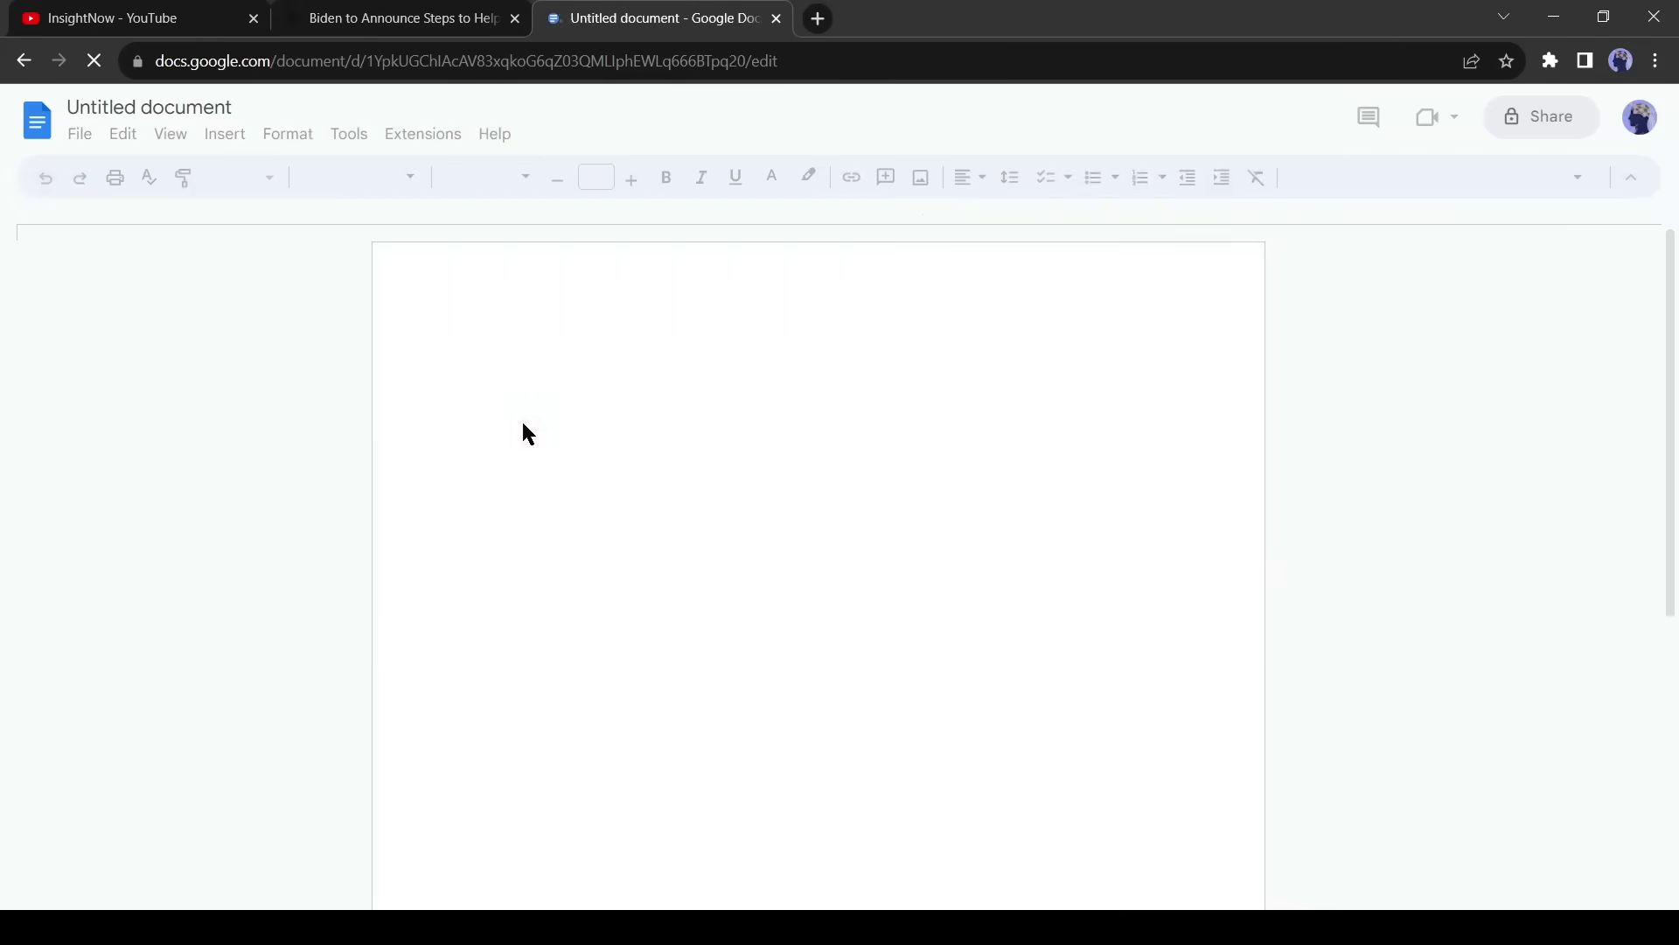
type("President Biden will announce new measures on Thursday aimed at helping communities across the country deal with extreme weather, as rising temperatures scorch much of the country and amplify alarms about the climate crisis.  The announcement, to be made in an auditorium on the White House grounds, will come on a day when the National Weather Service is warning that temperatures in the nation’s capital could hit triple digits for the first time in nearly seven years. White House officials said the new measures would include funding to improve weather prediction, grants to help ensure clean drinking water across the West and protections for workers who are most vulnerable to heat deaths.  Those types of measures — trying to adapt to the effects of global warming rather than dealing with its source — illustrate Mr. Biden’s bind on the climate. Even as heat waves smash temperature records on three continents and some members of his own party have called for him to be more aggressive in blocking fossil fuel projects, he faces a Congress that is hostile to climate legislation.  In a news briefing on Wednesday, Karine Jean-Pierre, the White House press secretary, said the new measures would build on what she called an \"aggressive and ambitious climate agenda.\"")
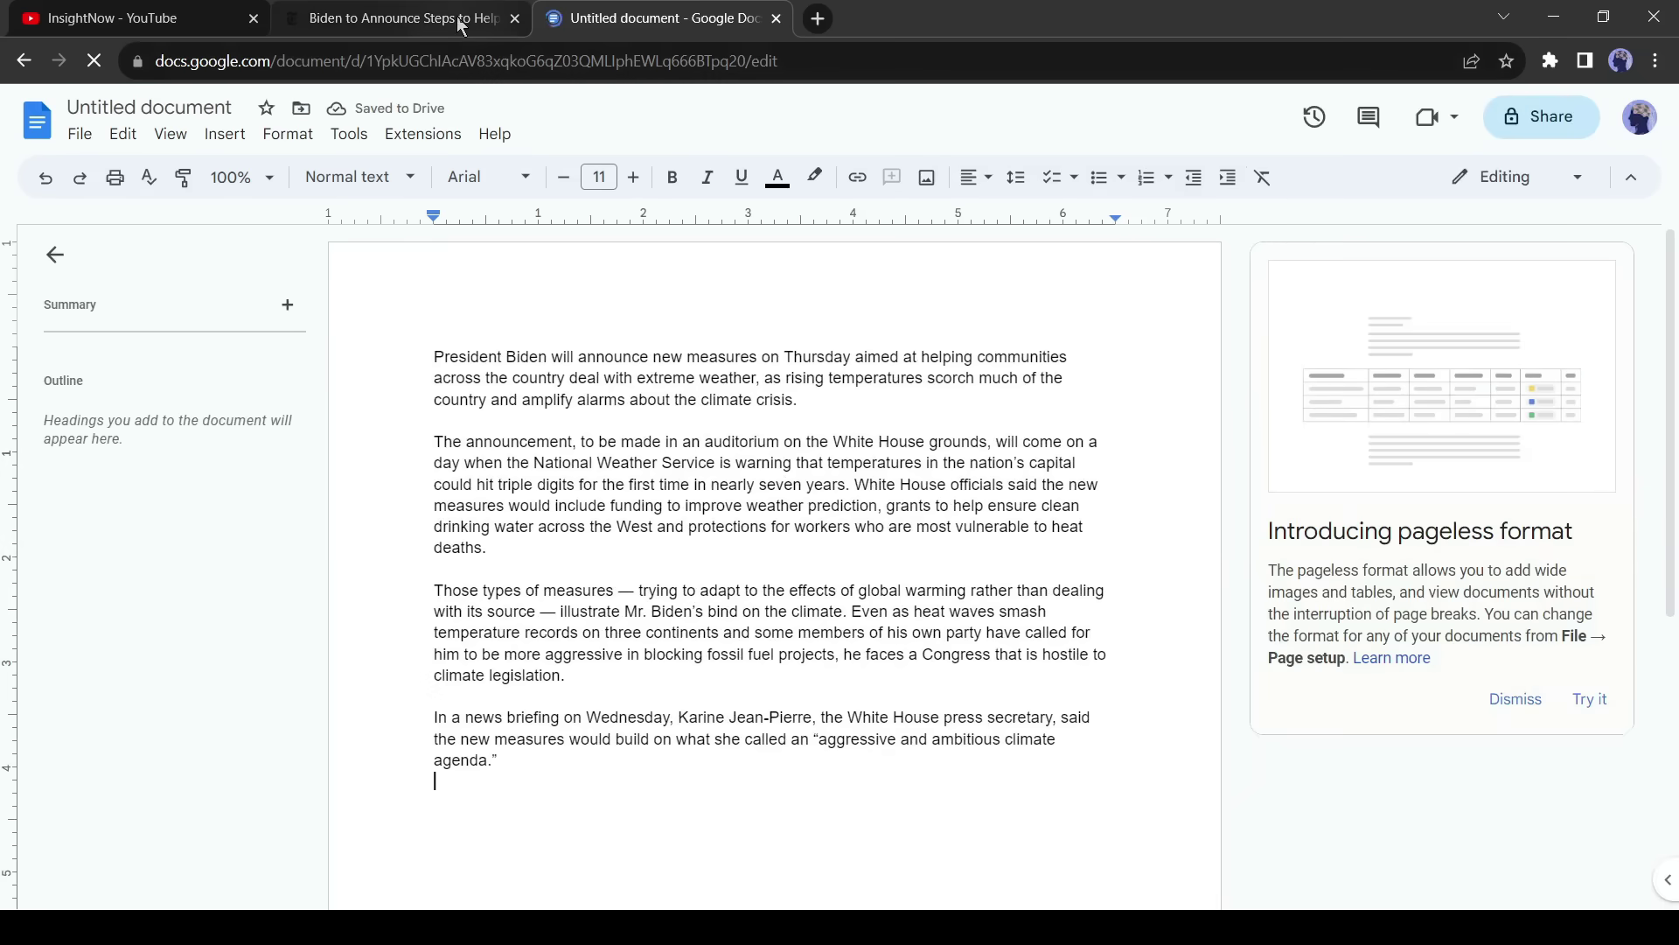
Close the New York Times article tab and open a fresh browser tab.
left_click(461, 26)
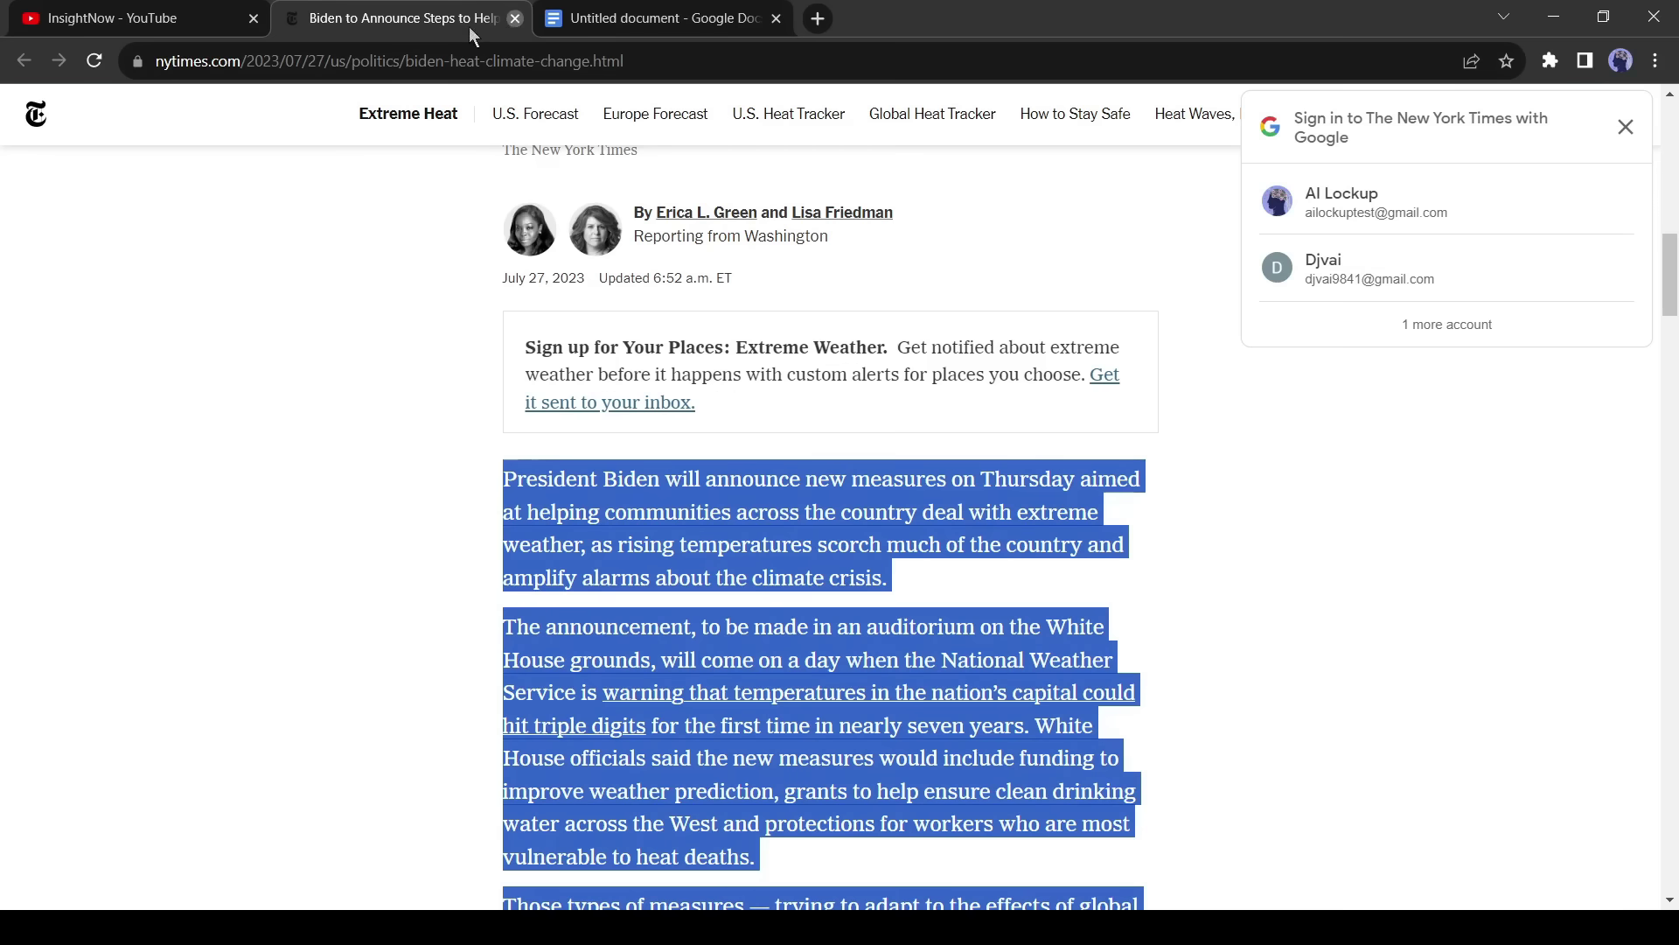
left_click(516, 20)
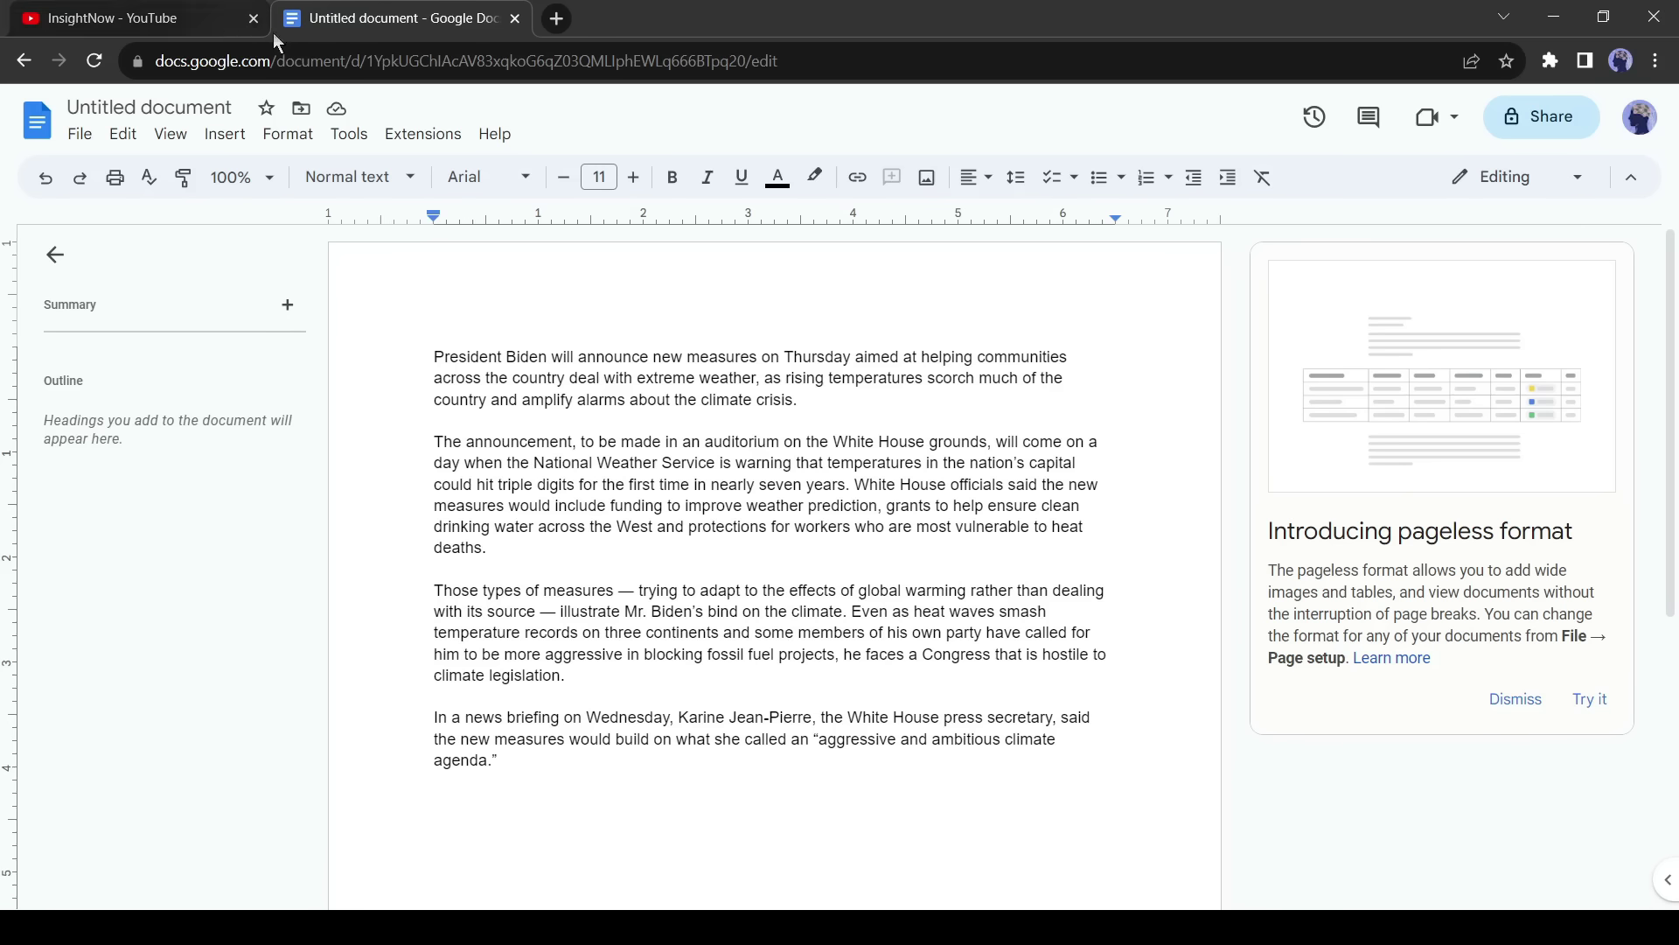
left_click(556, 22)
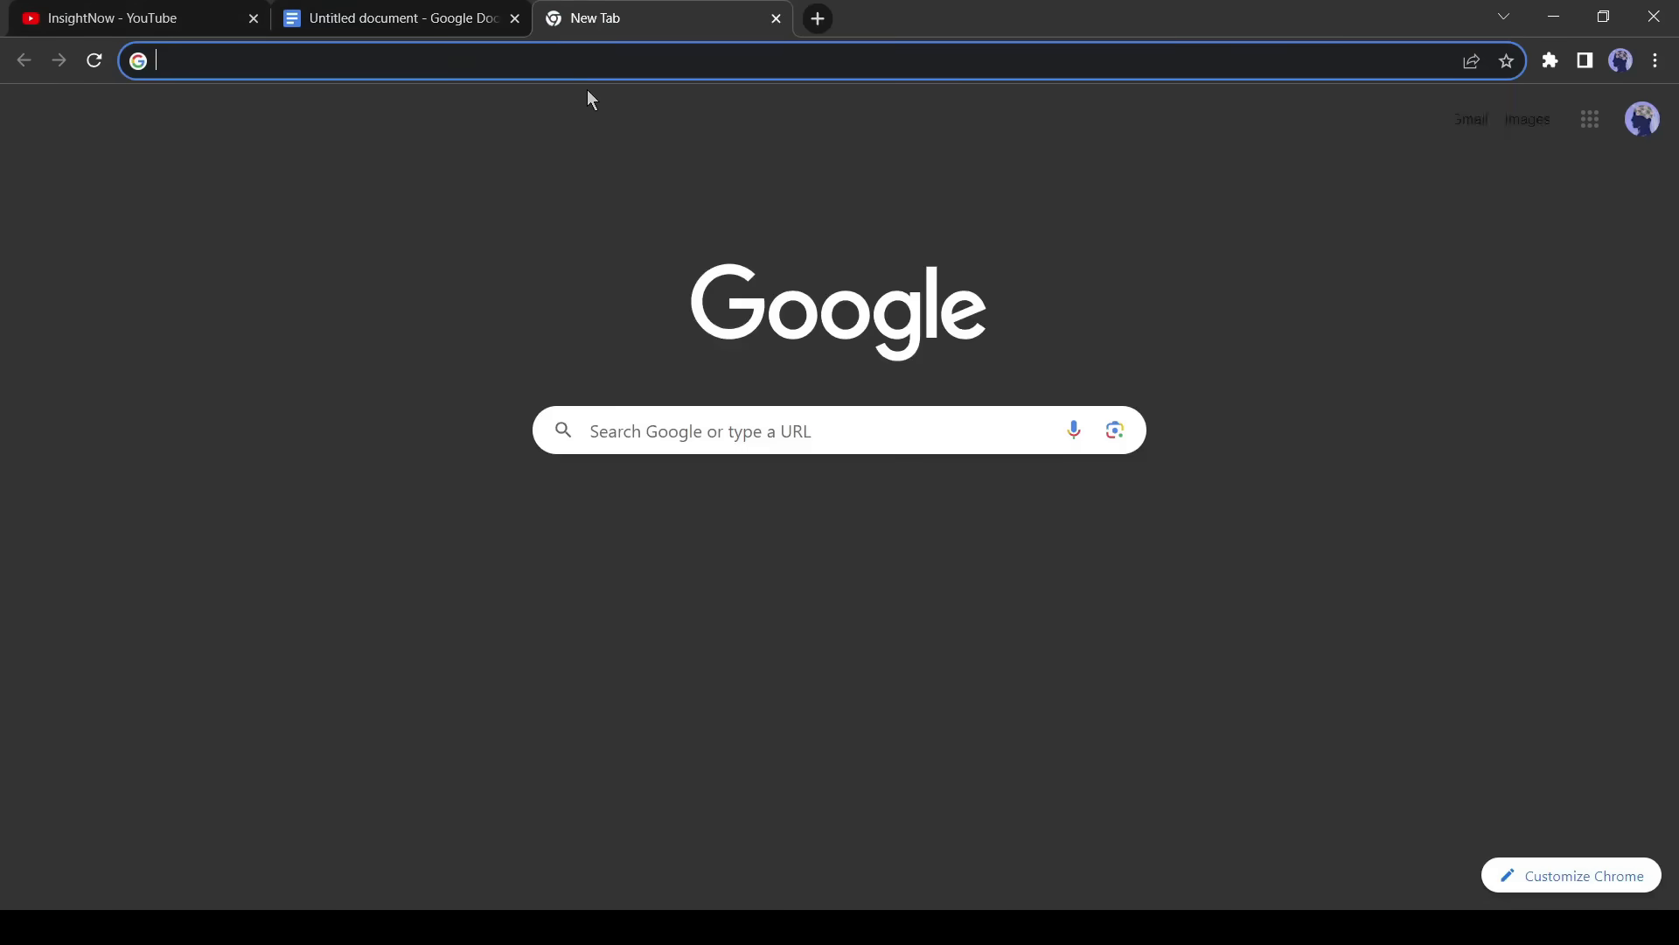
Load heygen.com, dismiss the promotional banner and start the free trial.
type("hey")
key("Return")
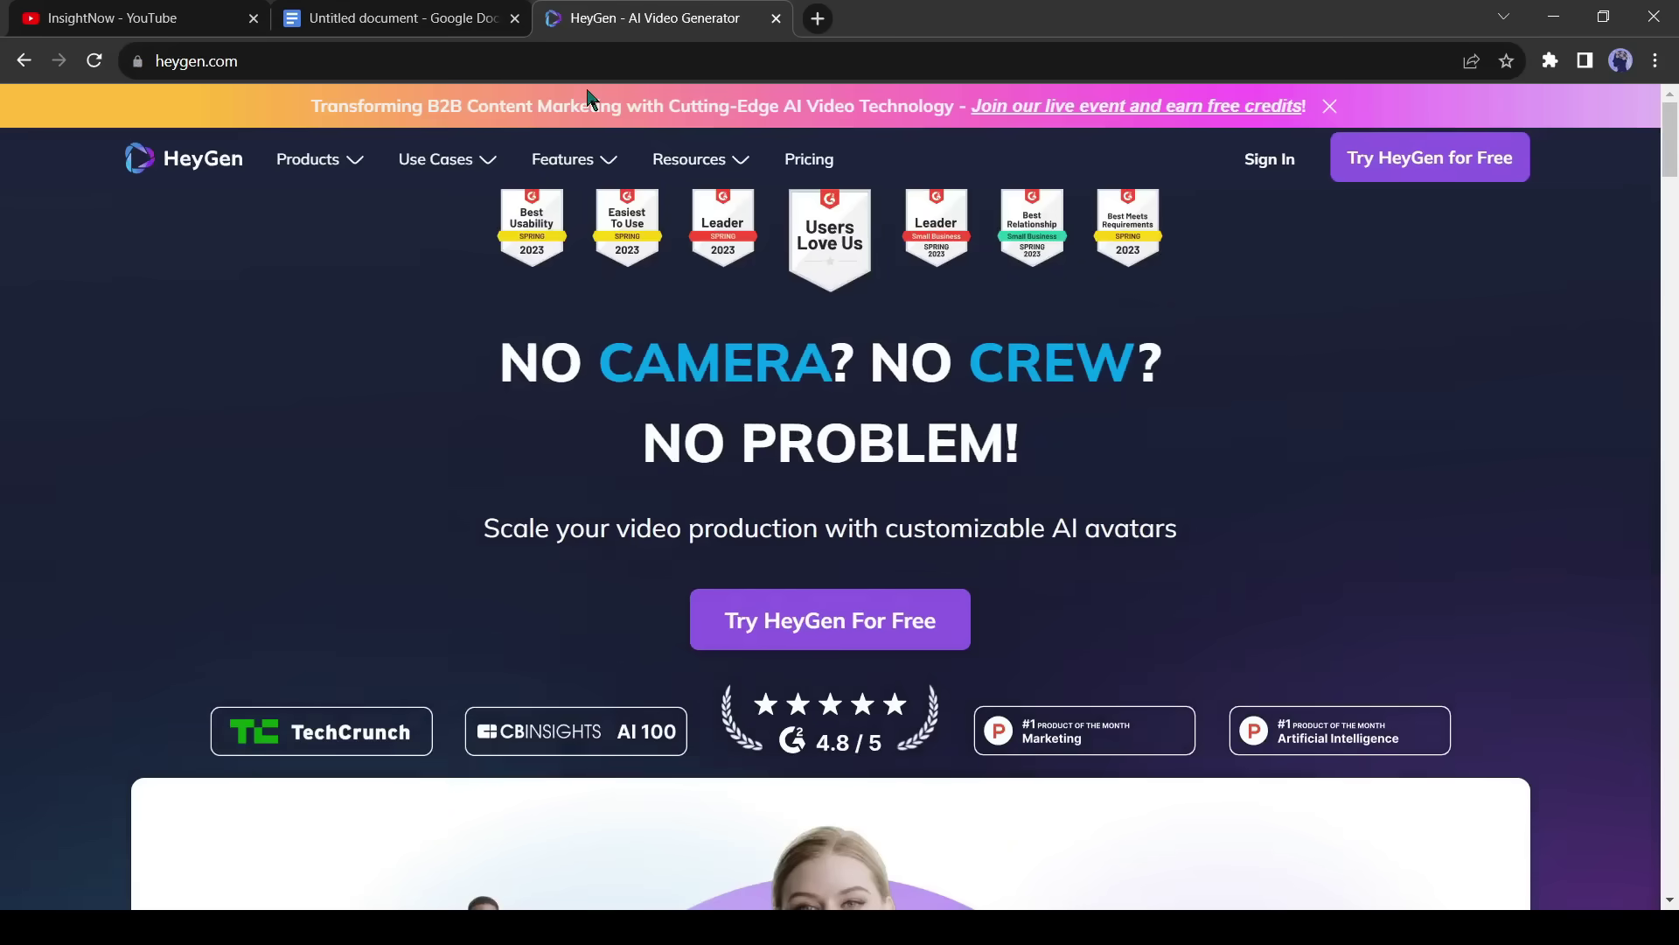
left_click(1330, 107)
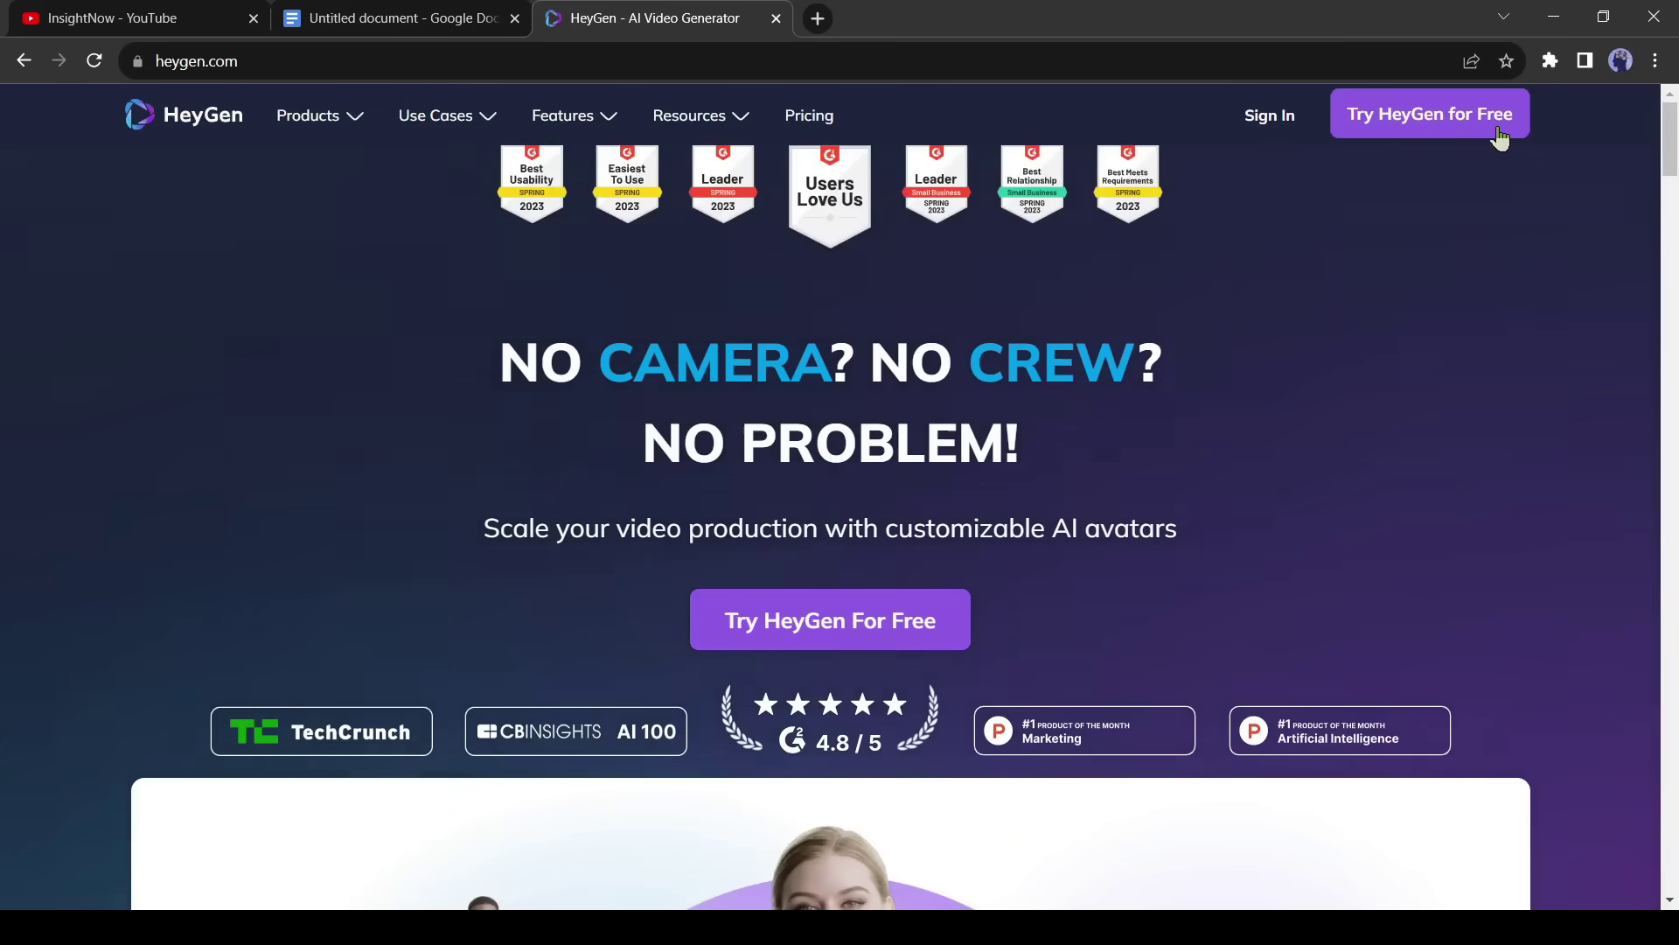
left_click(1414, 132)
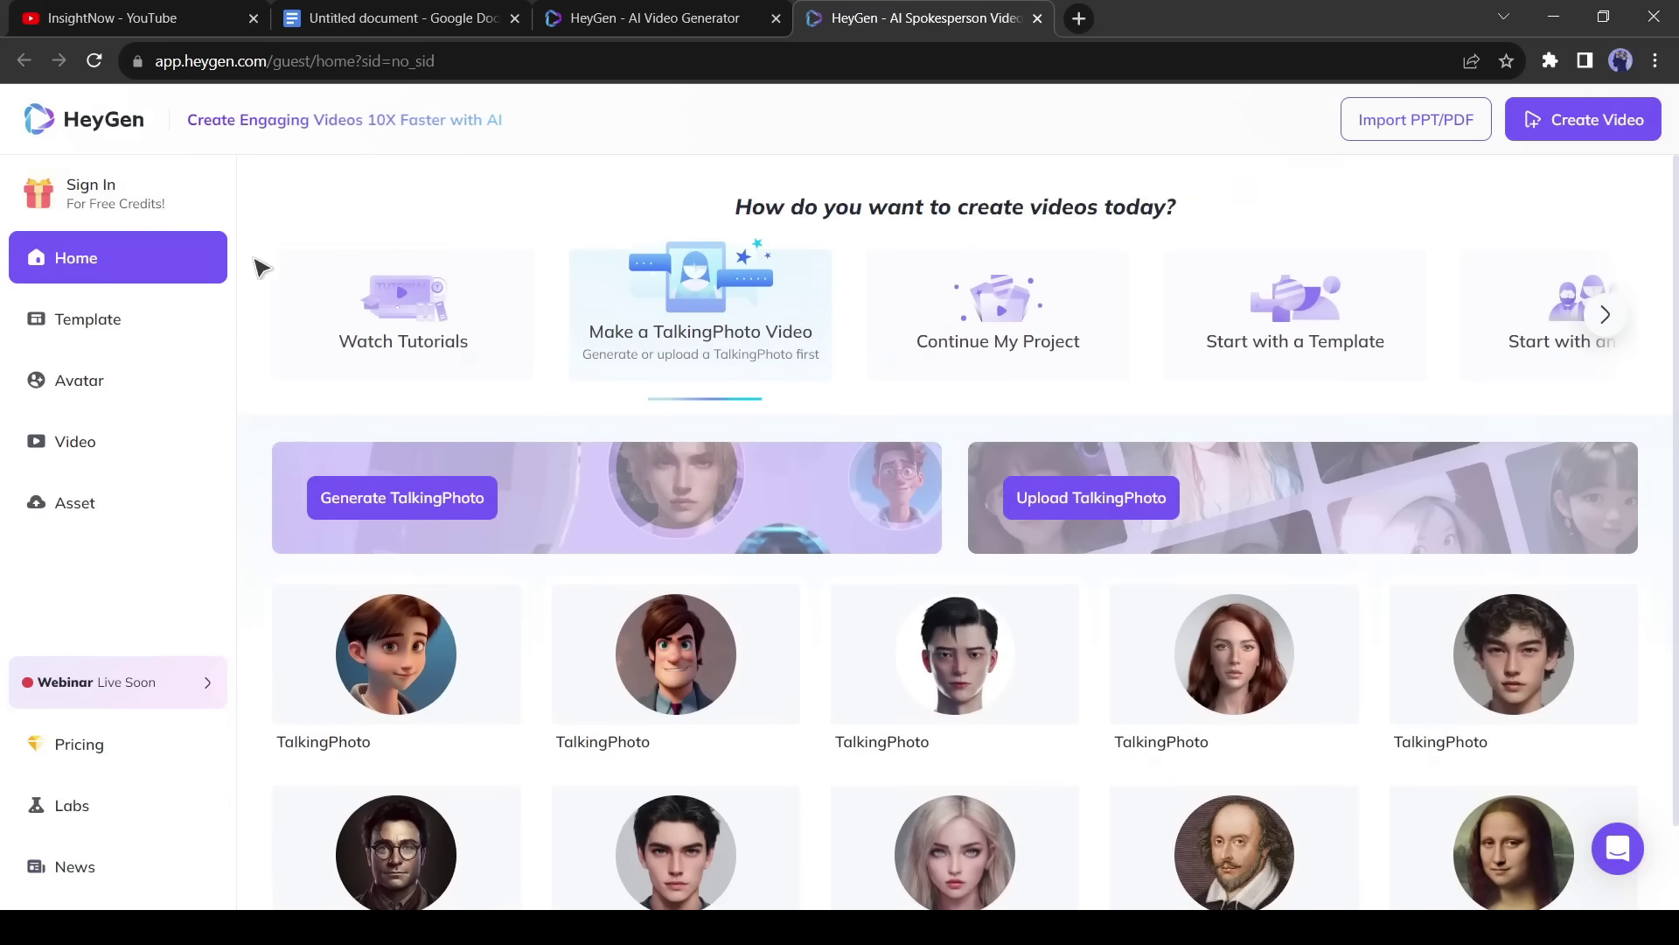
Sign up for the free account and choose 'Start with an Avatar'.
left_click(113, 215)
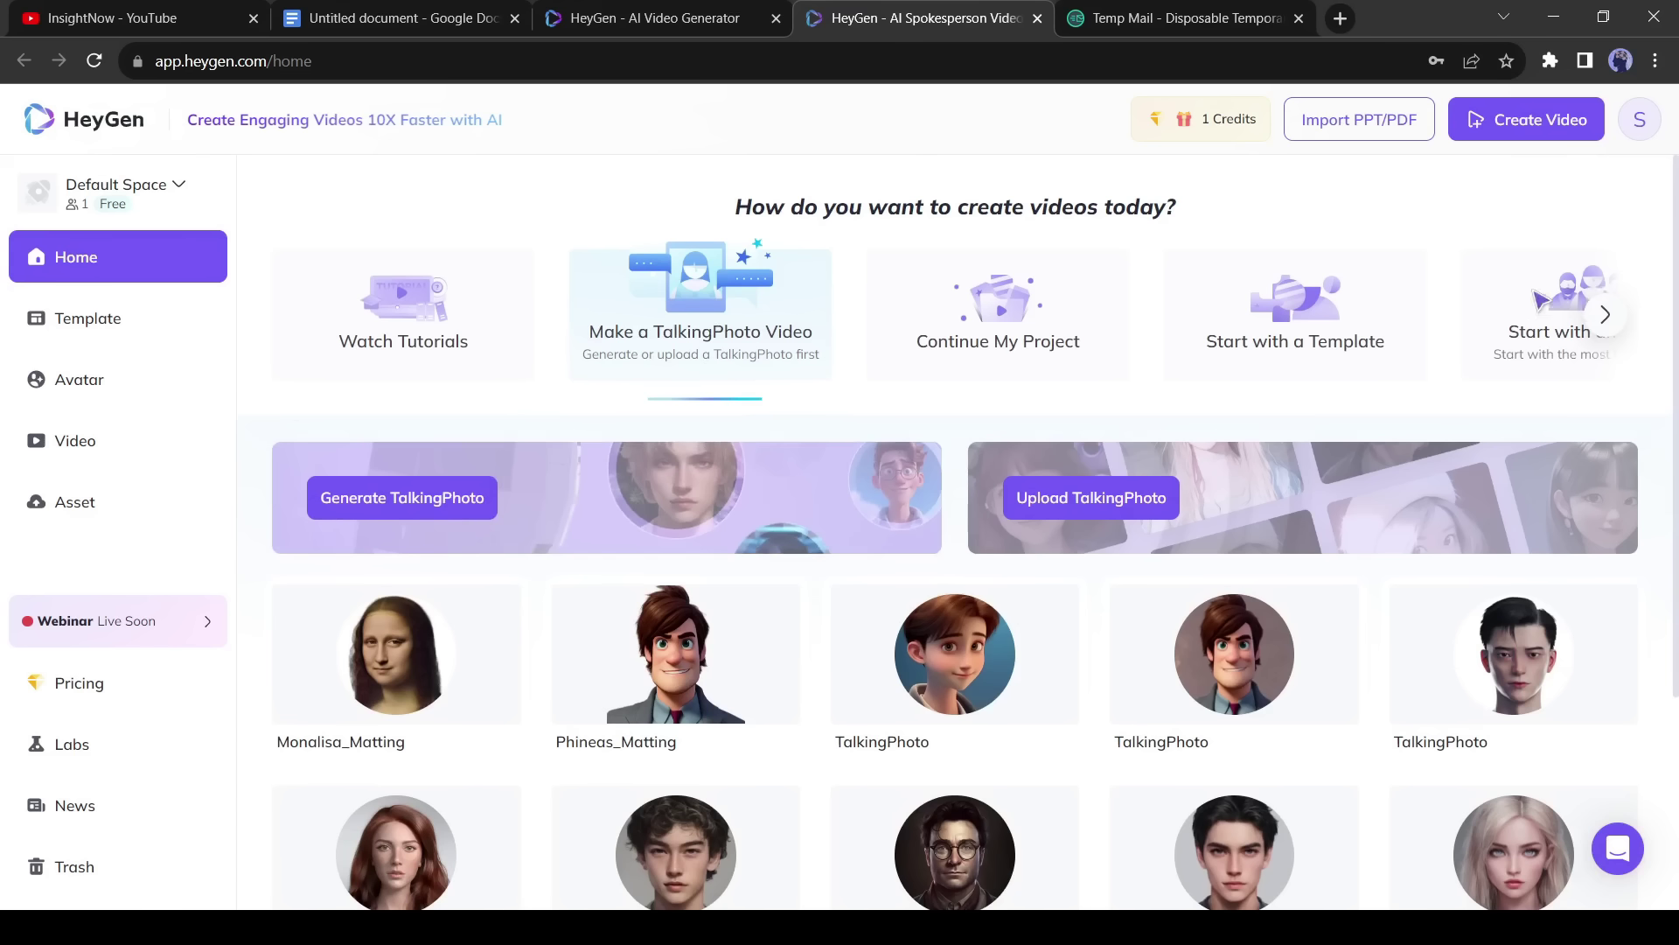
left_click(1605, 315)
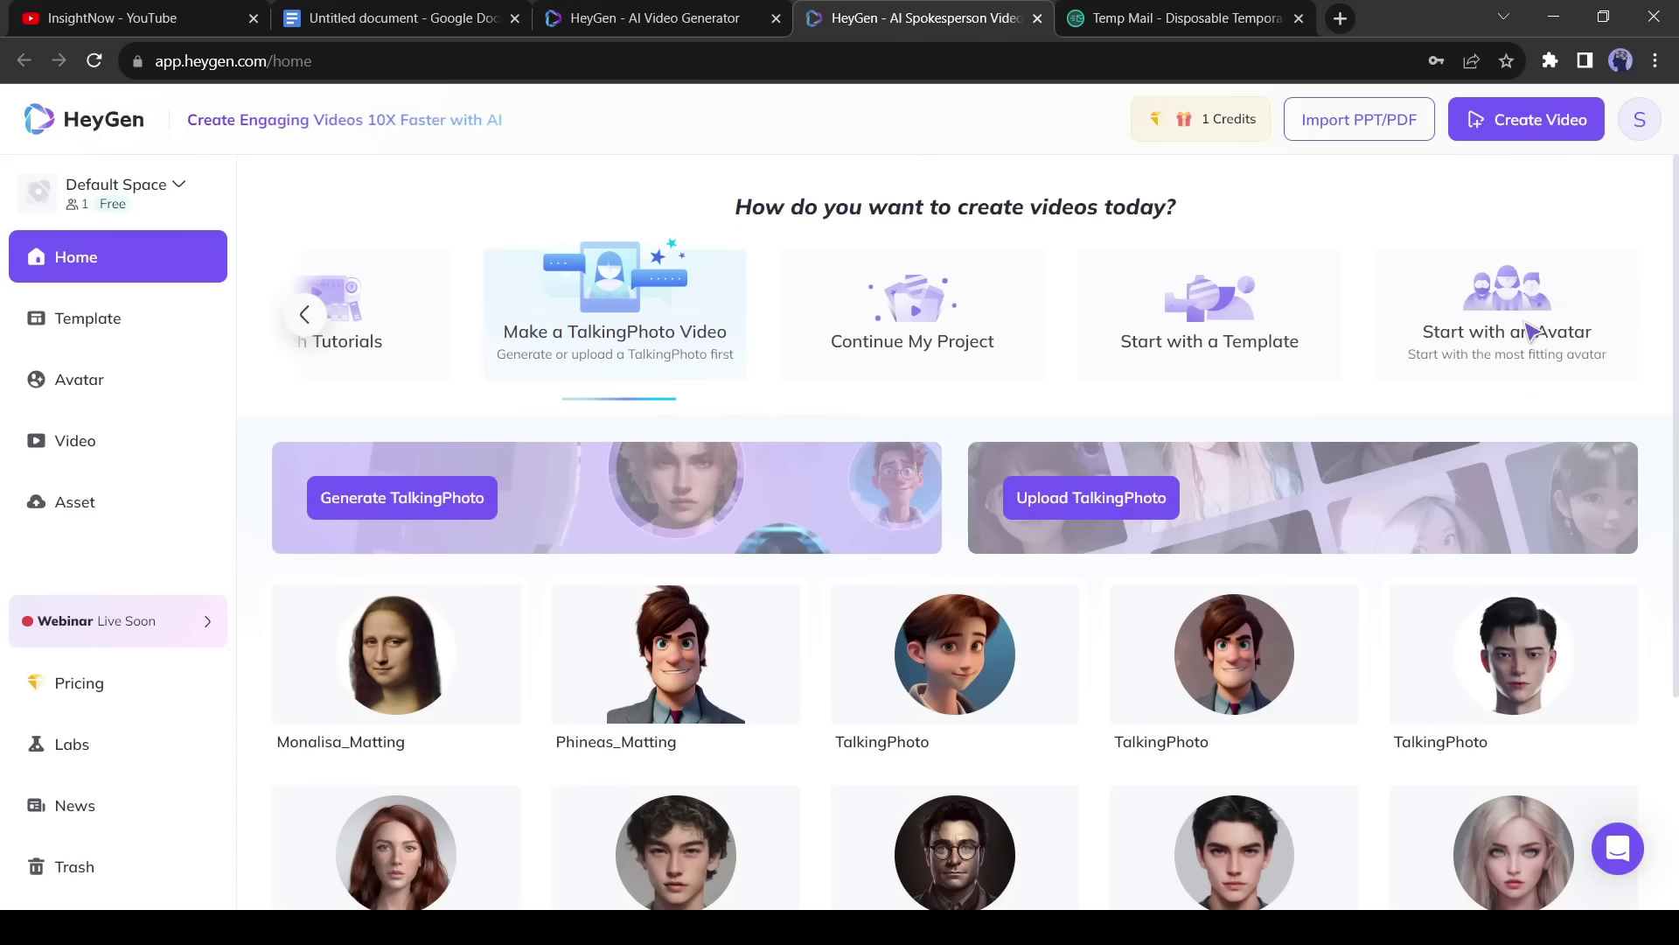
left_click(1455, 311)
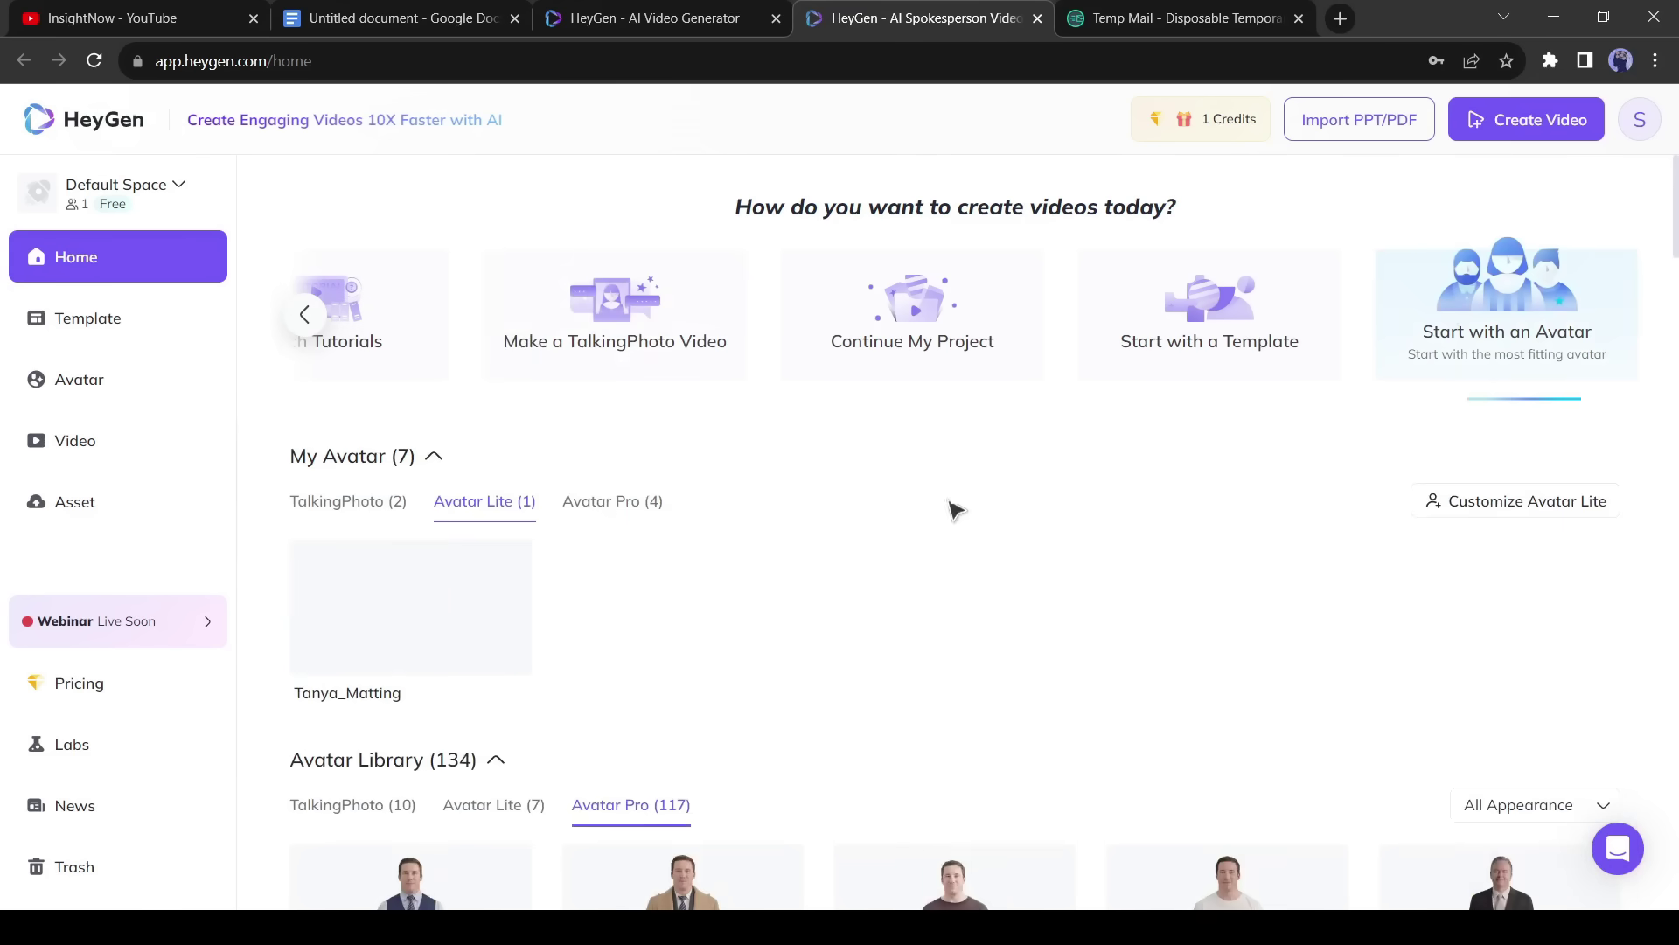
Edit the Vera in Suit avatar with a demo FaceSwap face and save it as Vera_Look2.
scroll(874, 523, "down", 5)
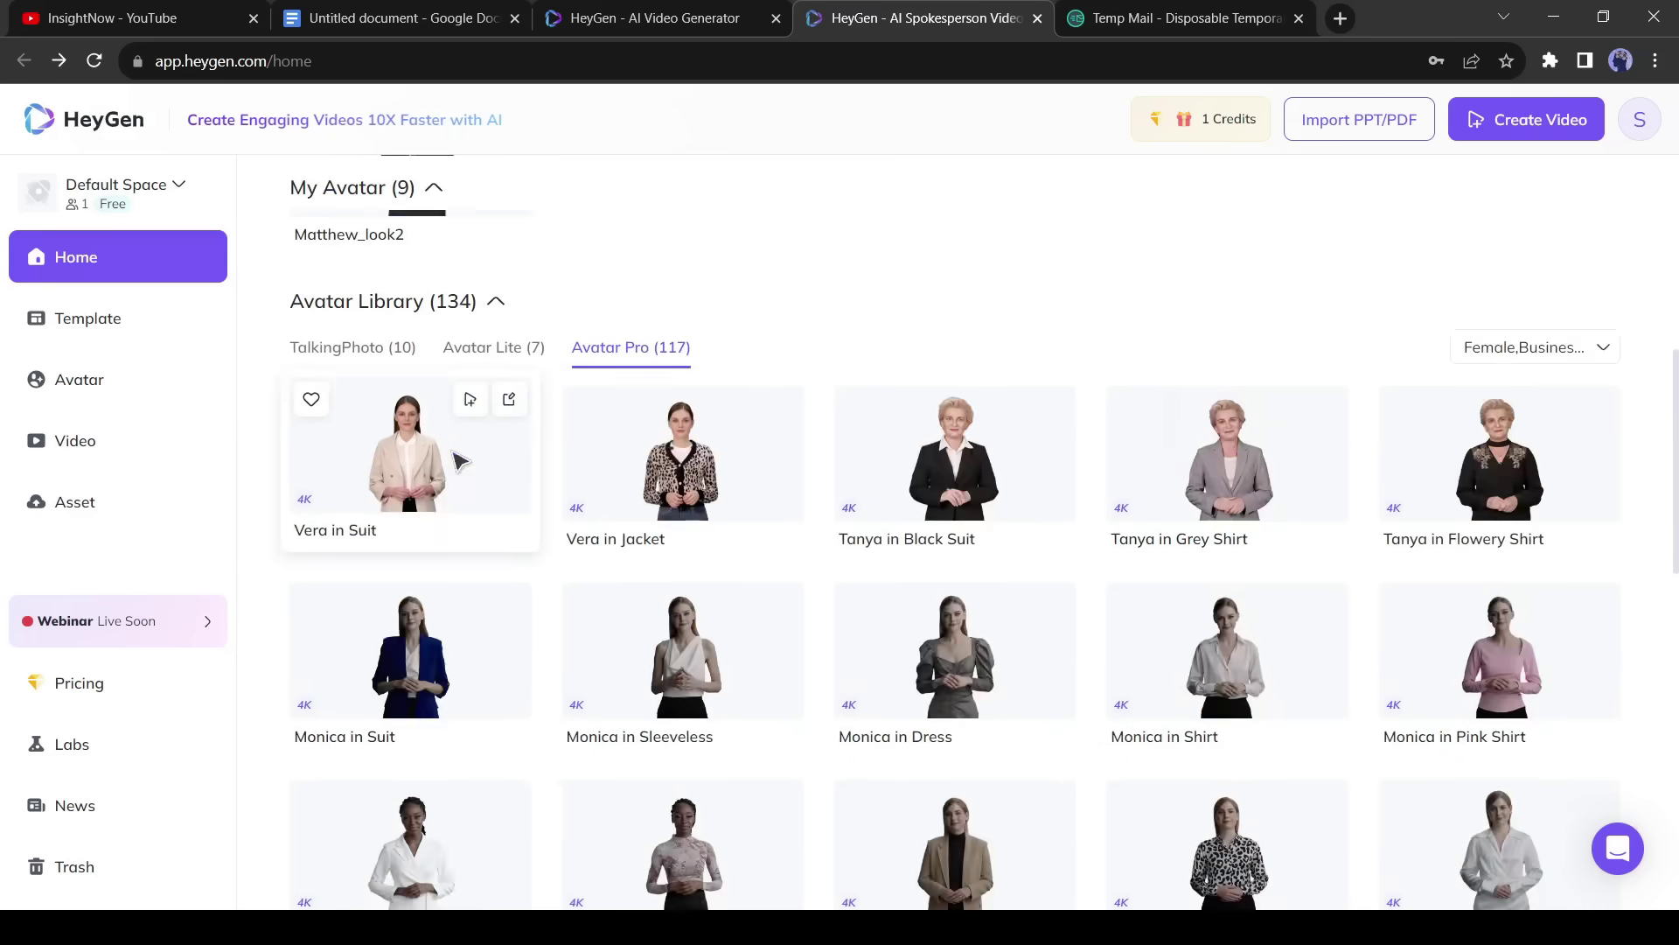
left_click(458, 458)
left_click(748, 804)
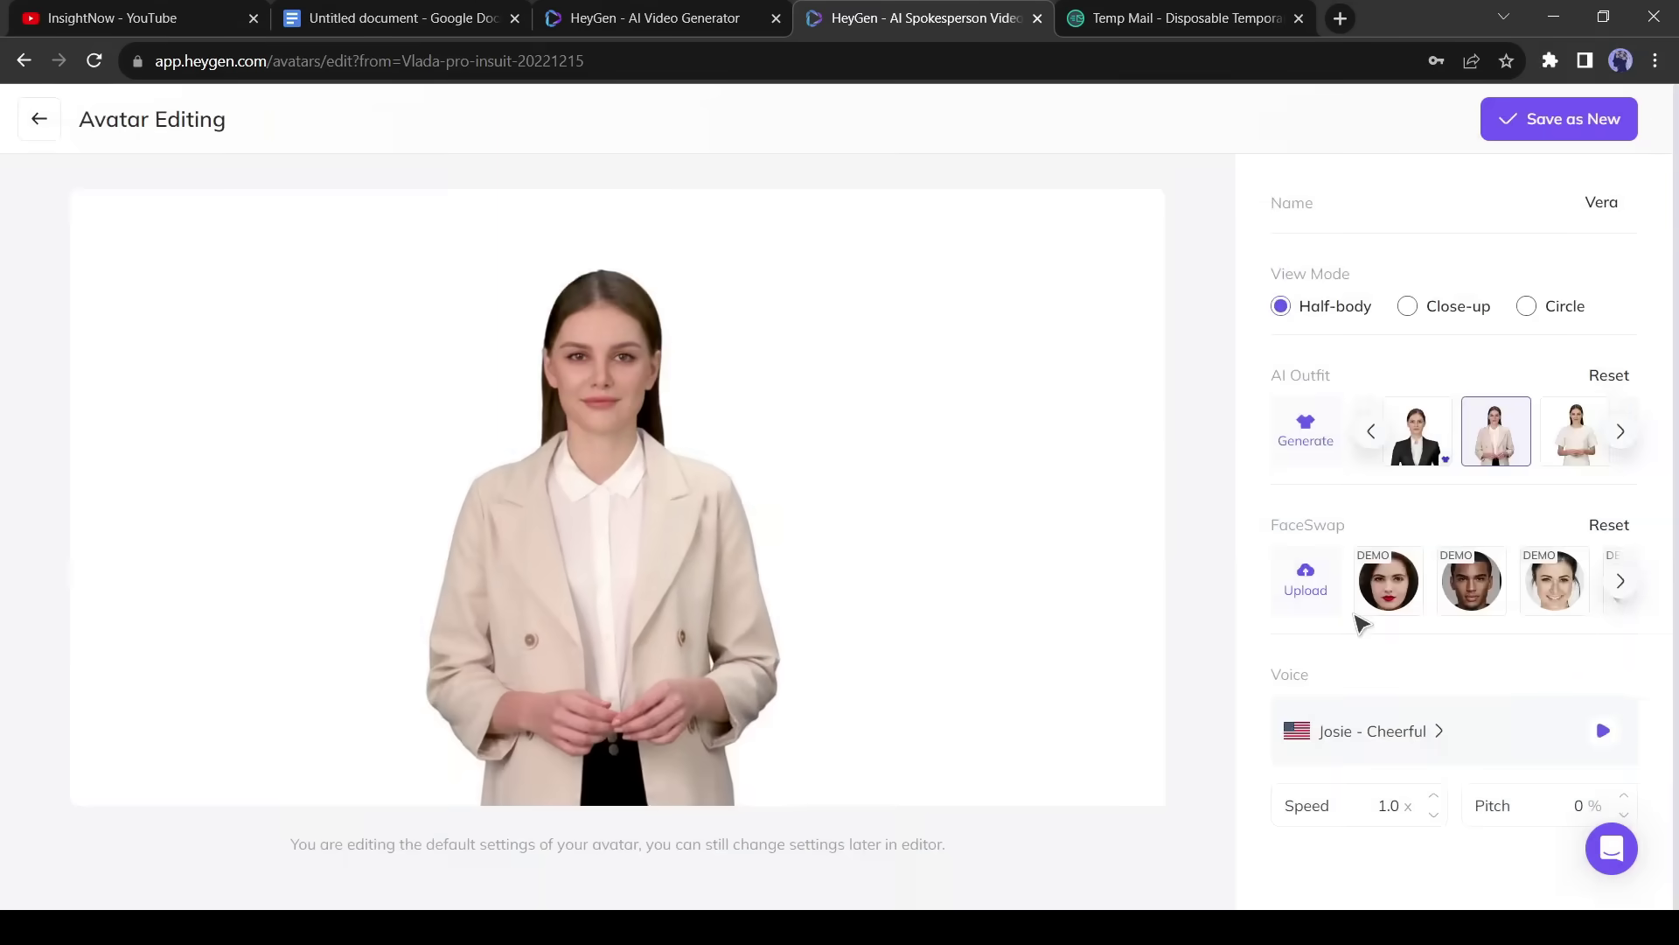
left_click(1619, 431)
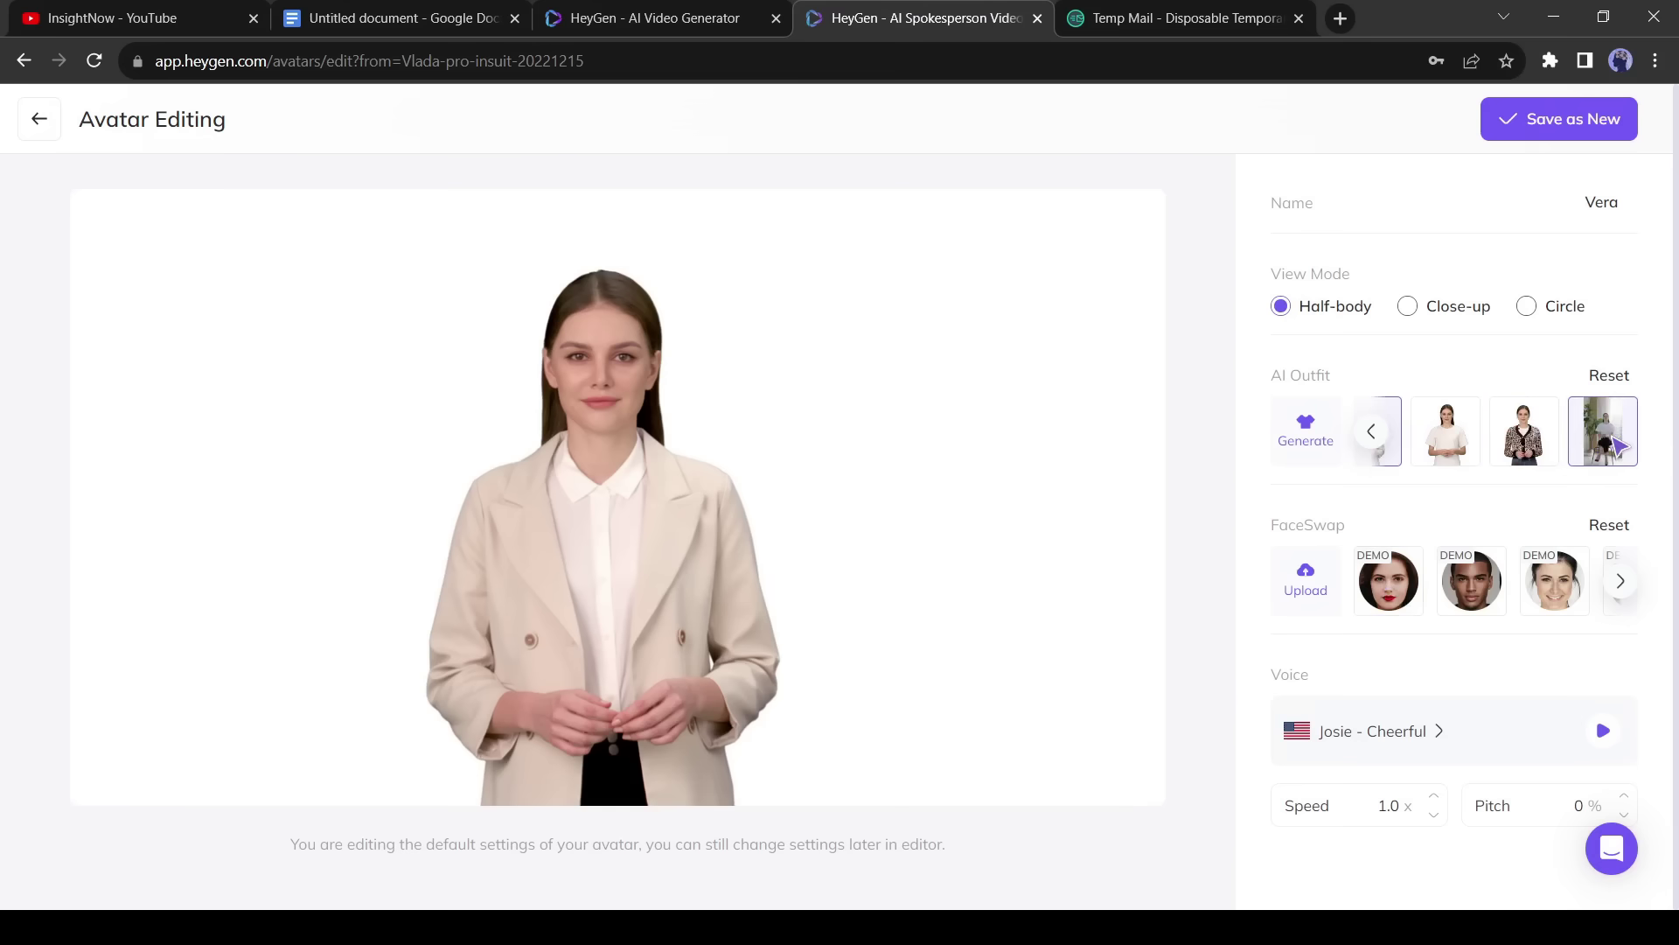
left_click(1384, 600)
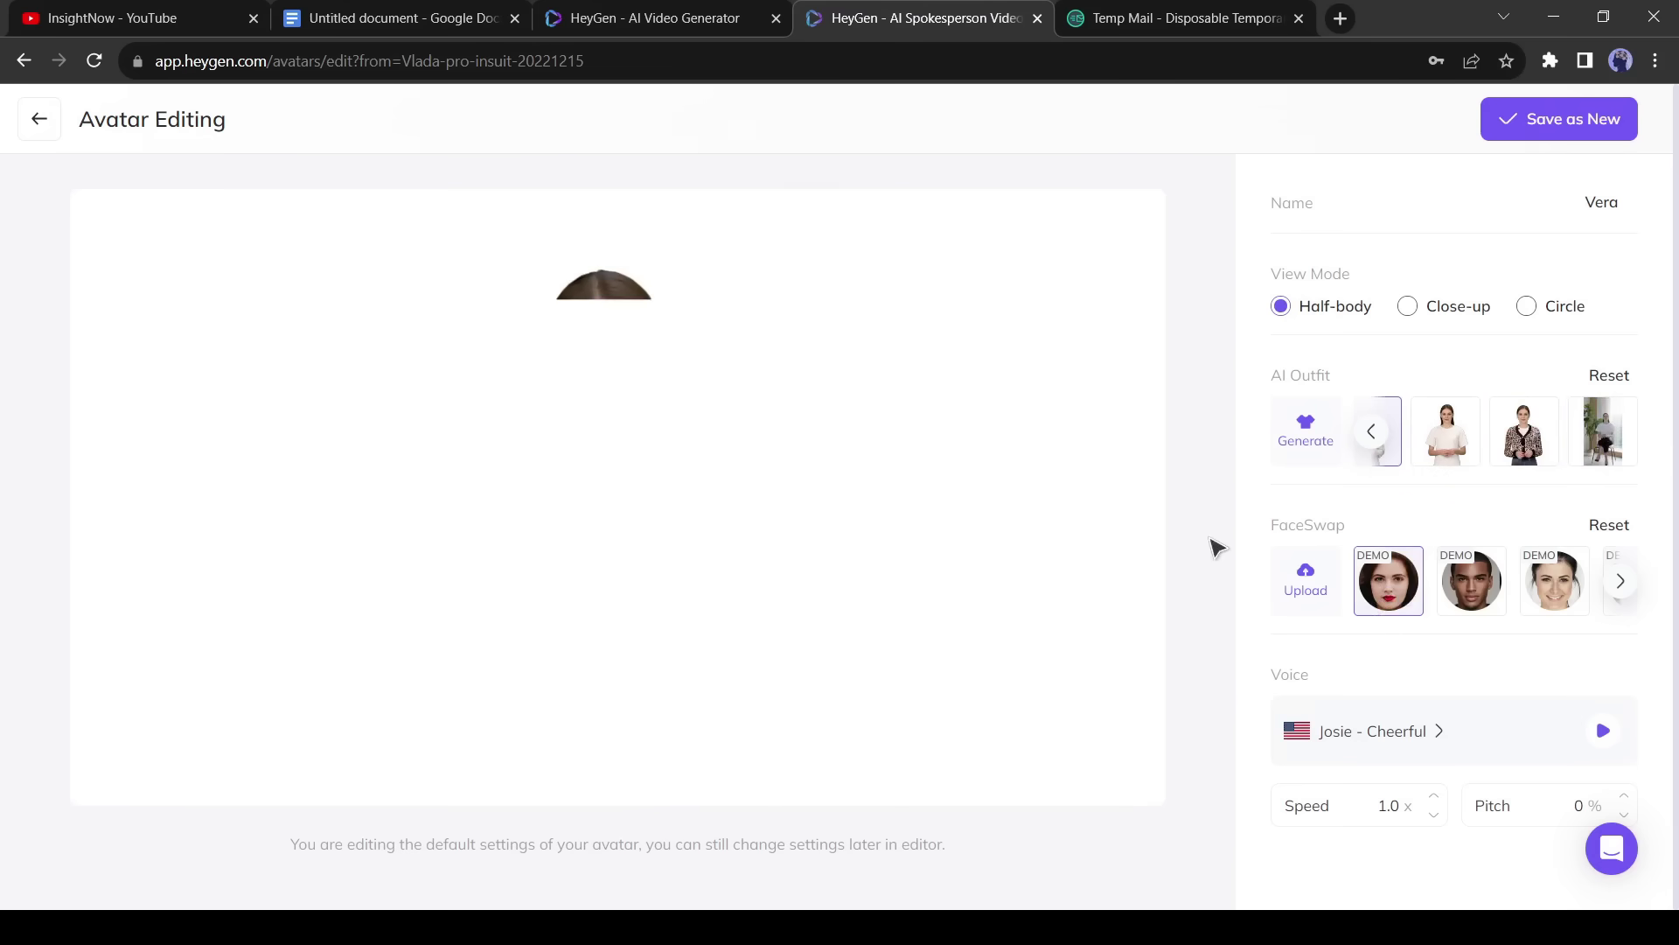
left_click(1299, 584)
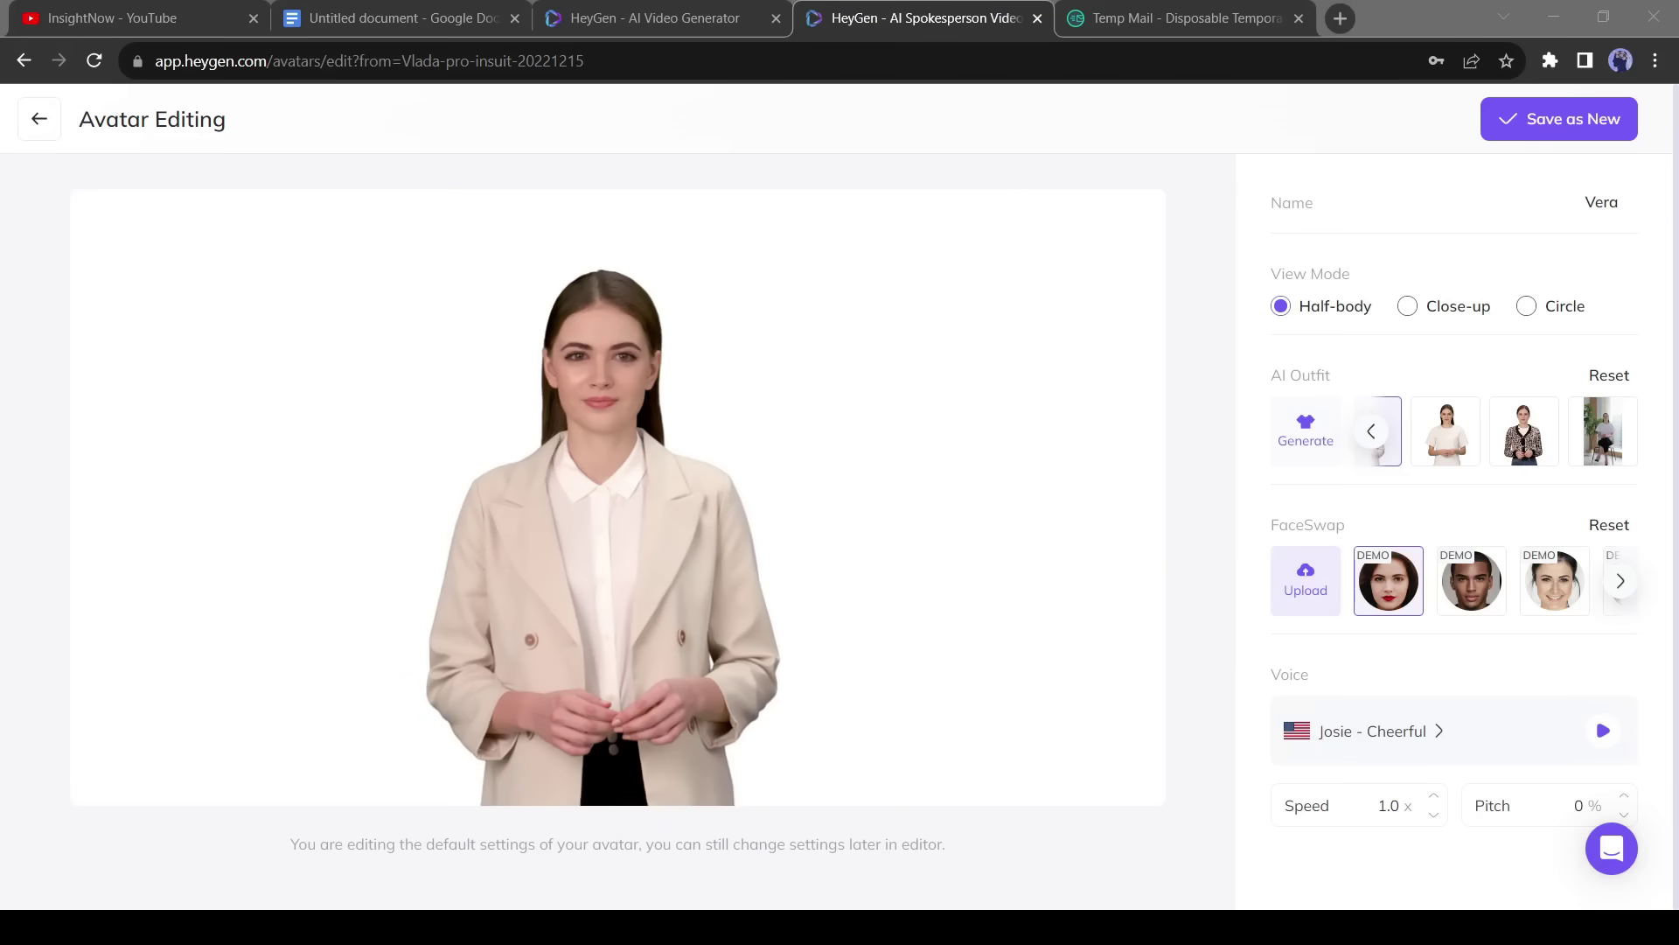
key("Escape")
left_click(1556, 123)
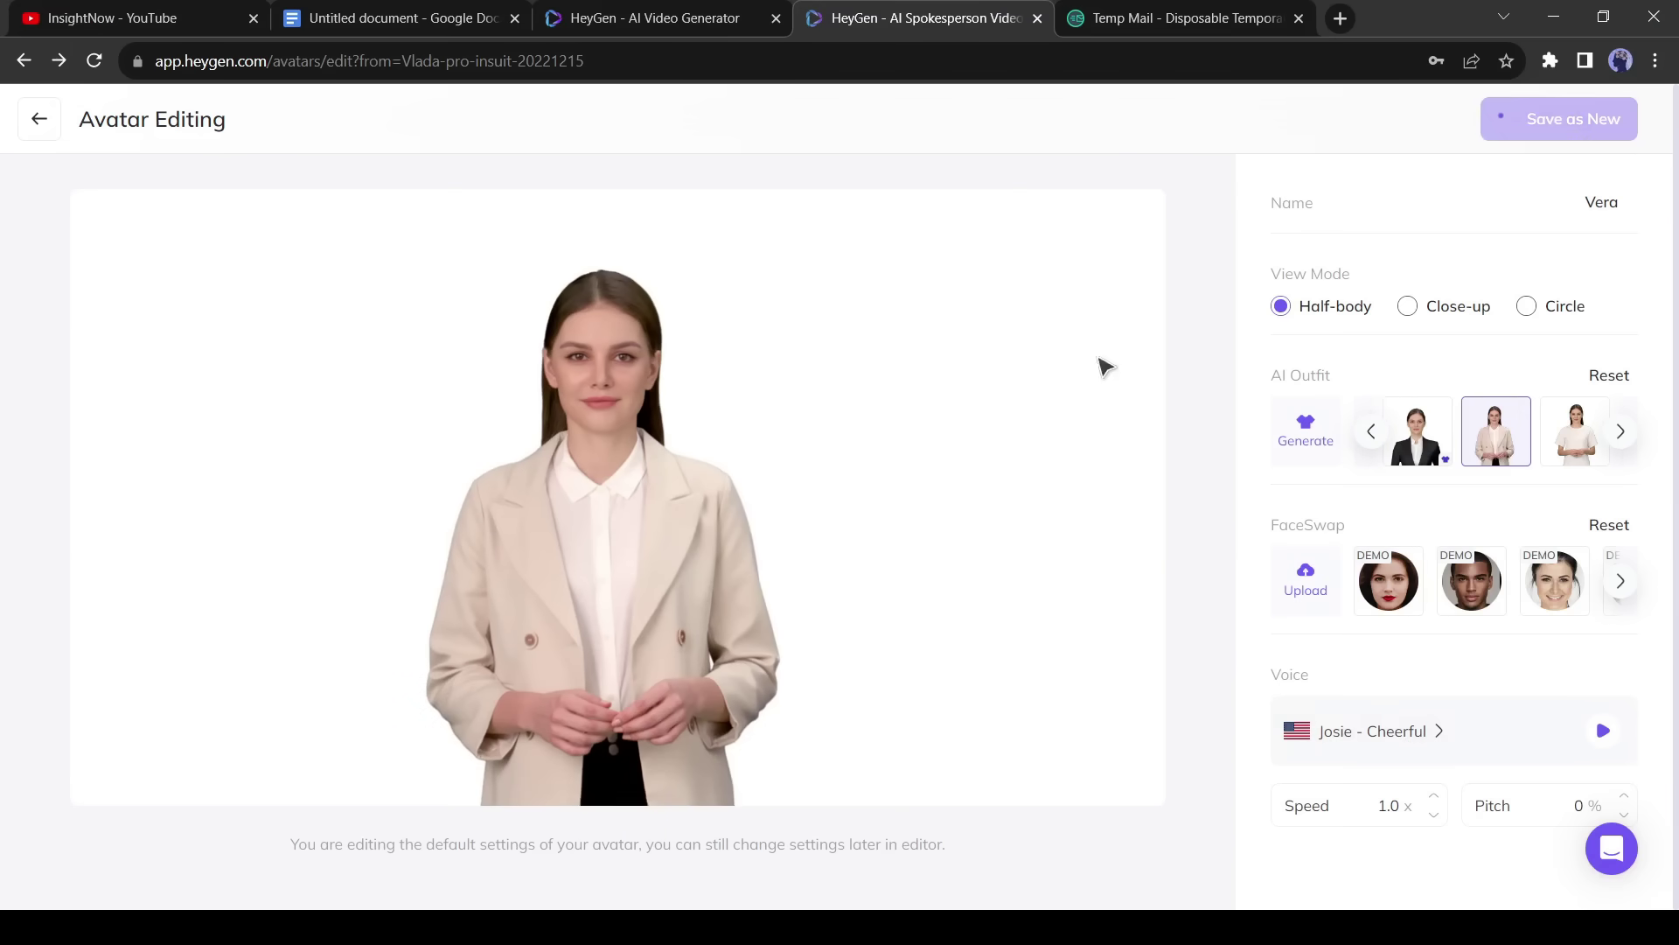
Start a new landscape video with the first Vera avatar.
mouse_move(761, 754)
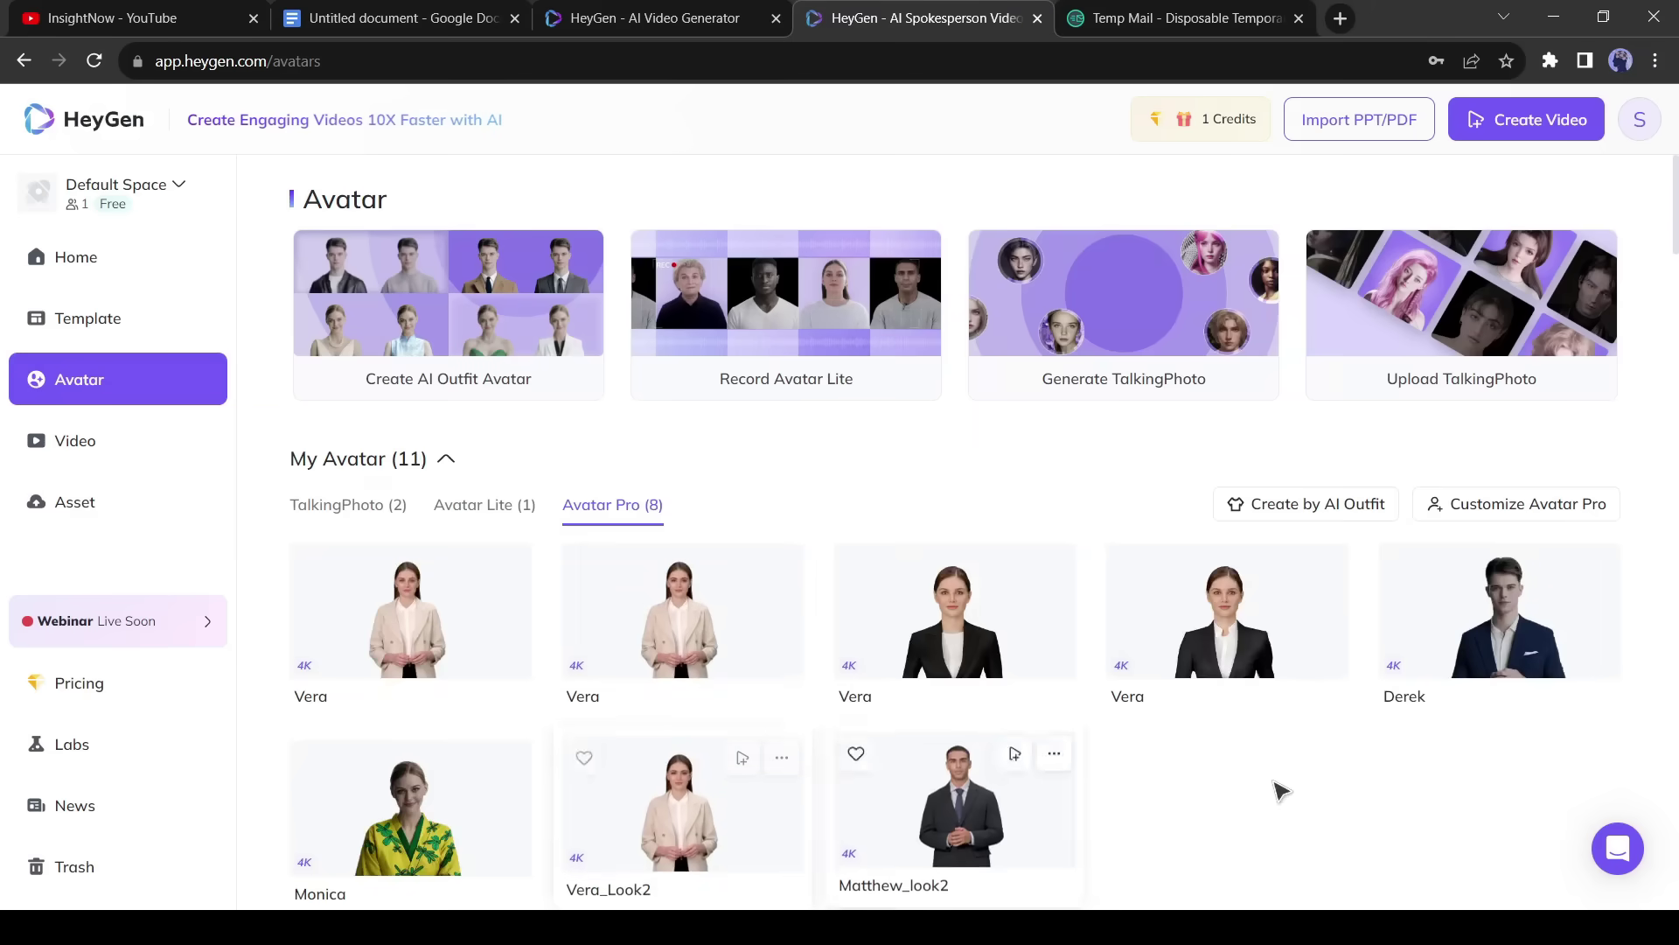
scroll(1137, 778, "down", 1)
left_click(410, 536)
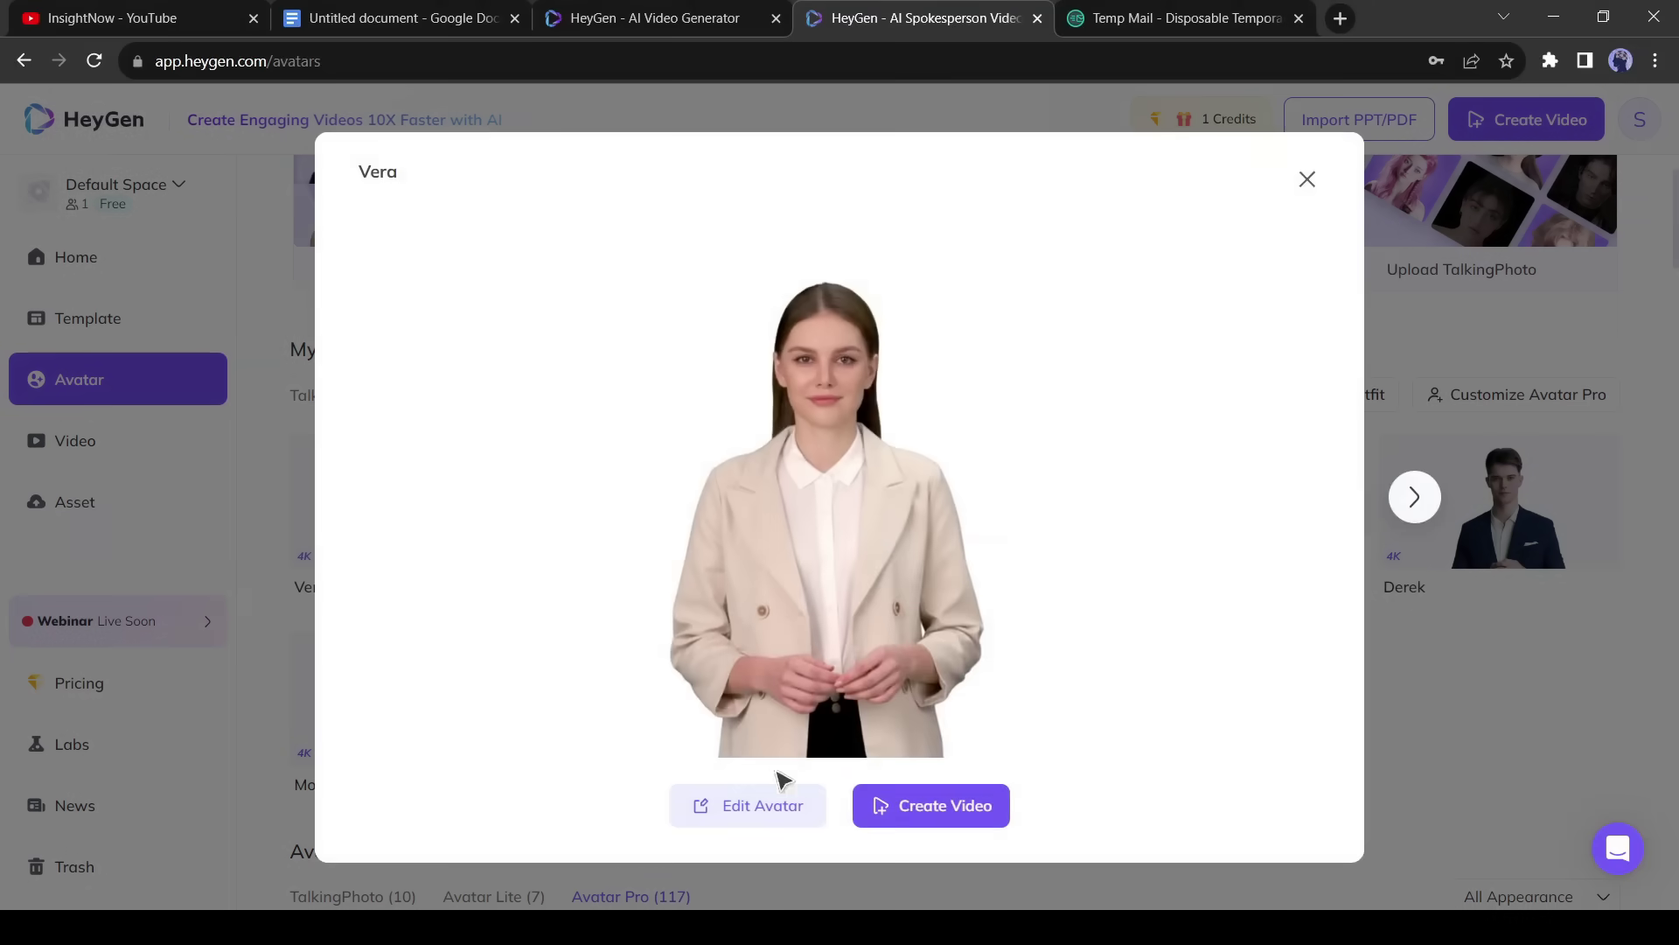
left_click(908, 801)
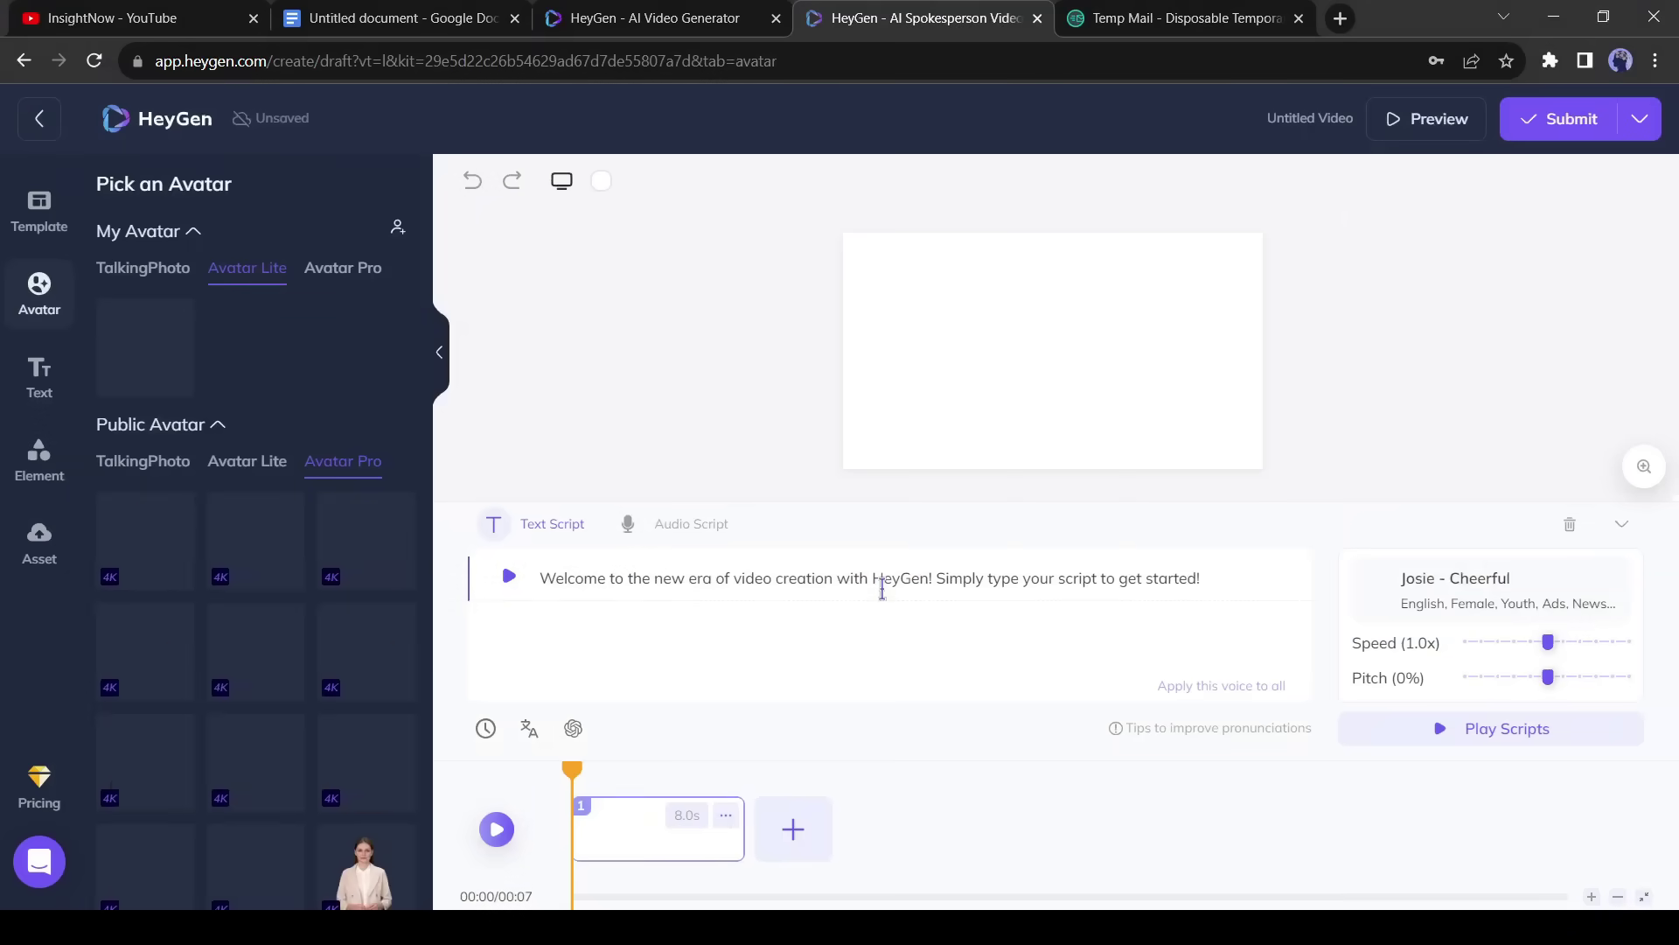
Replace the video script with the article's first Biden paragraph from the Google Doc.
key("ctrl+2")
left_click_drag(435, 356, 805, 403)
key("ctrl+c")
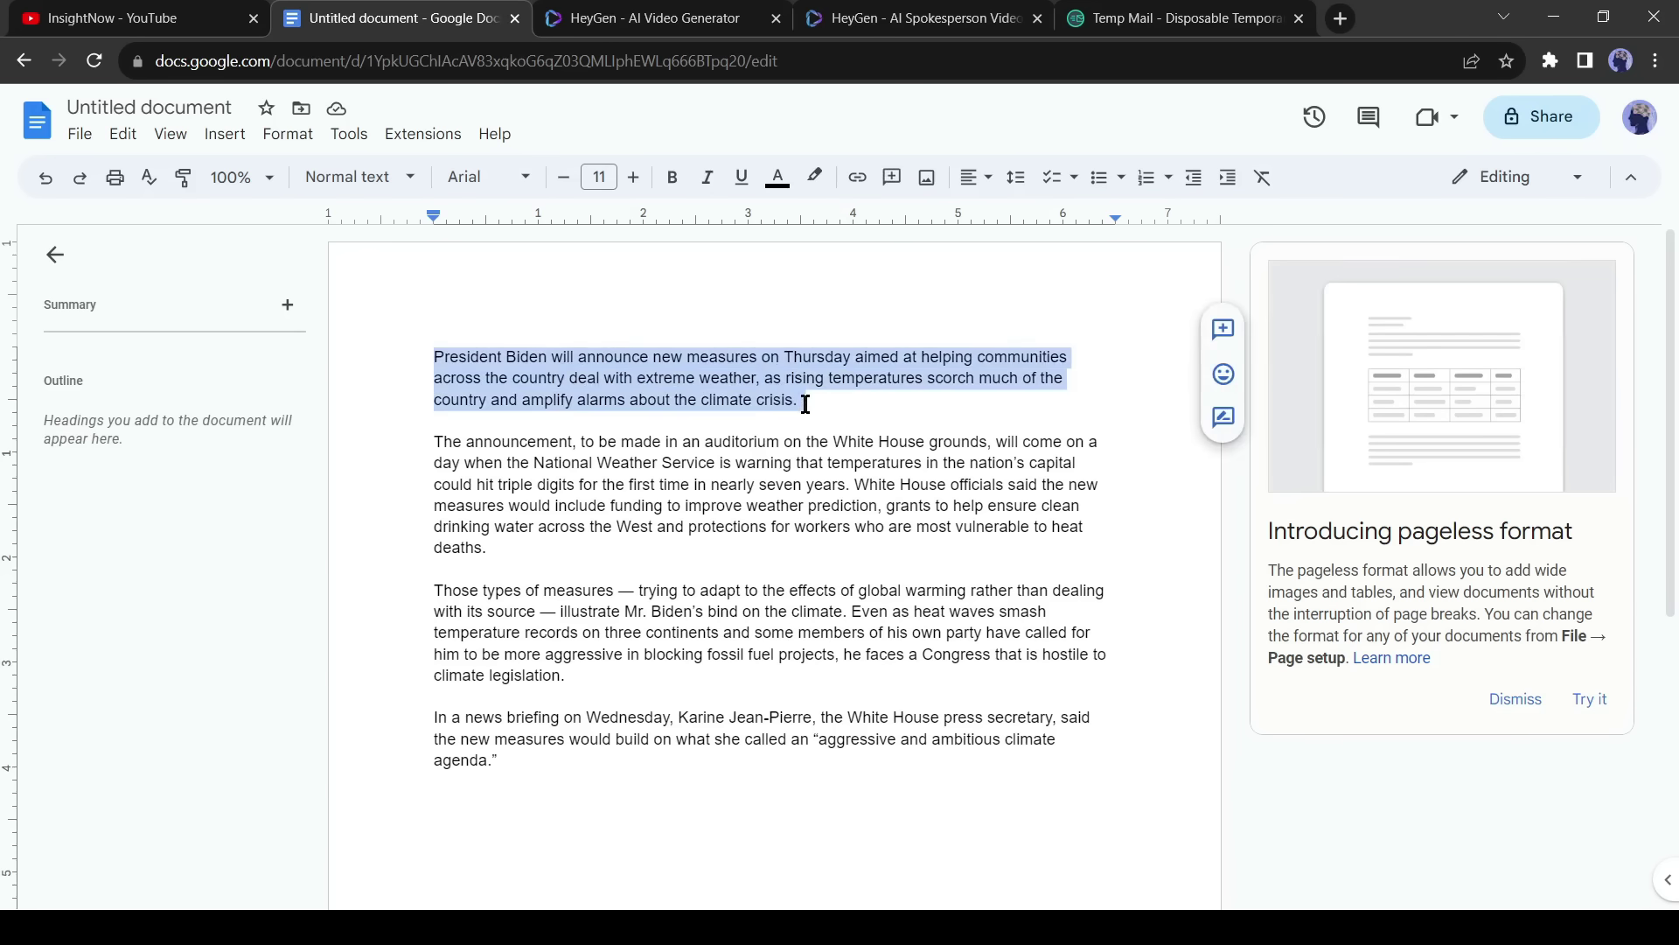
left_click(918, 18)
left_click(700, 576)
key("ctrl+a")
key("ctrl+v")
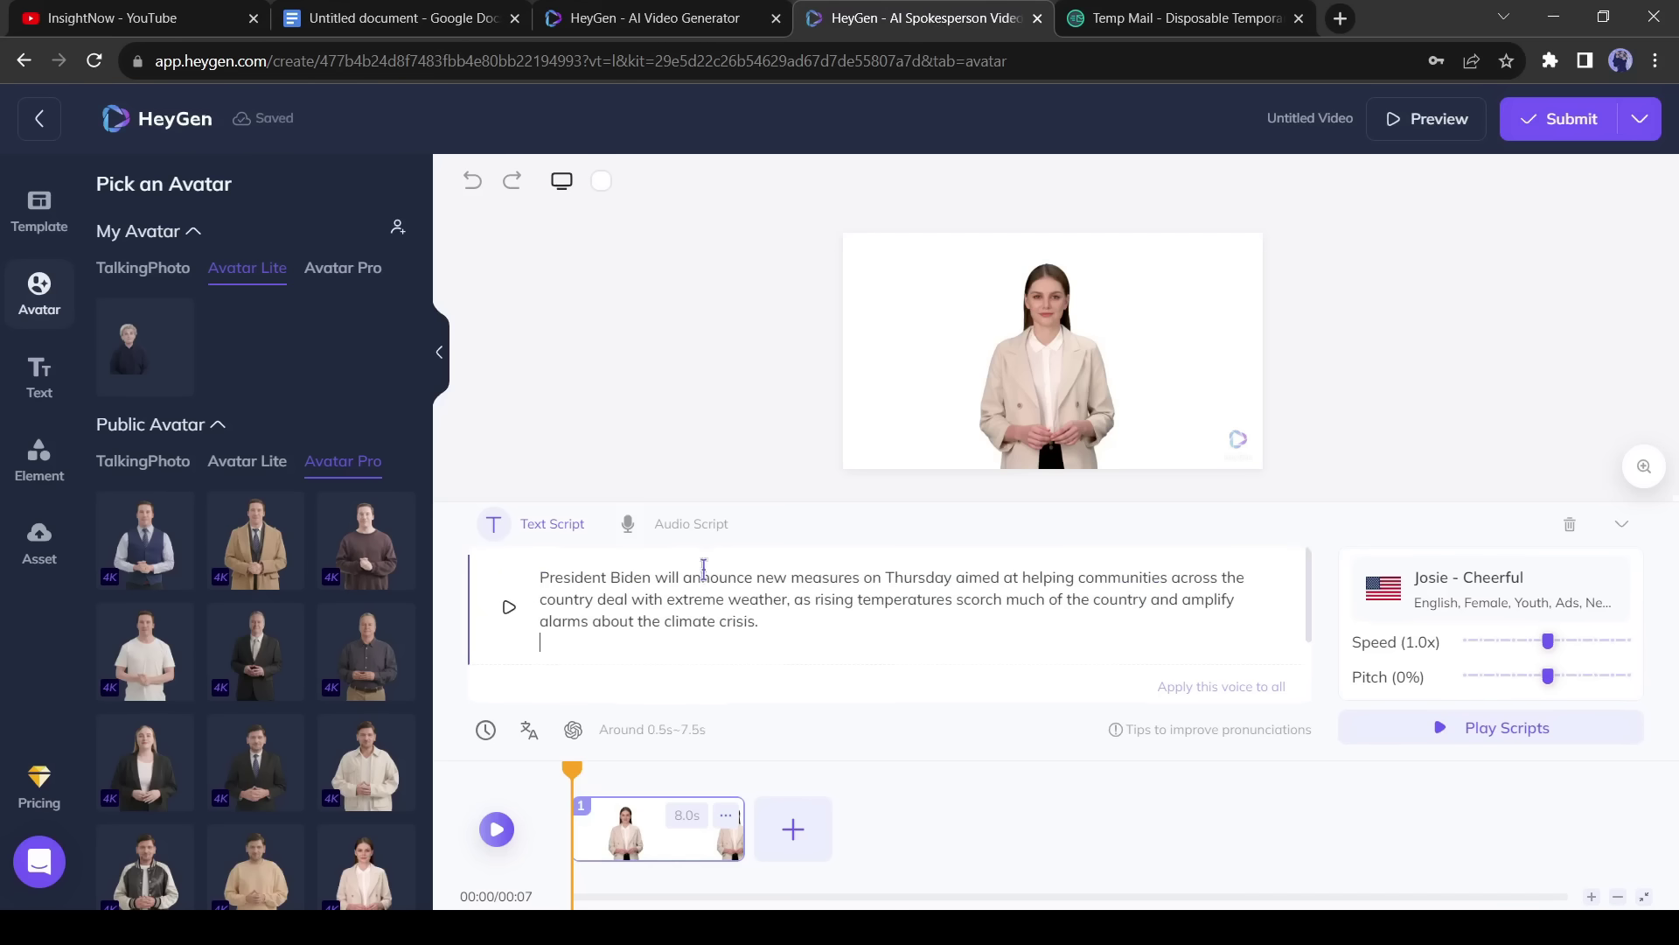
Set speech speed to 0.8x, choose the Jenny - Professional voice, and submit the video.
left_click_drag(1543, 642, 1515, 643)
left_click(1541, 604)
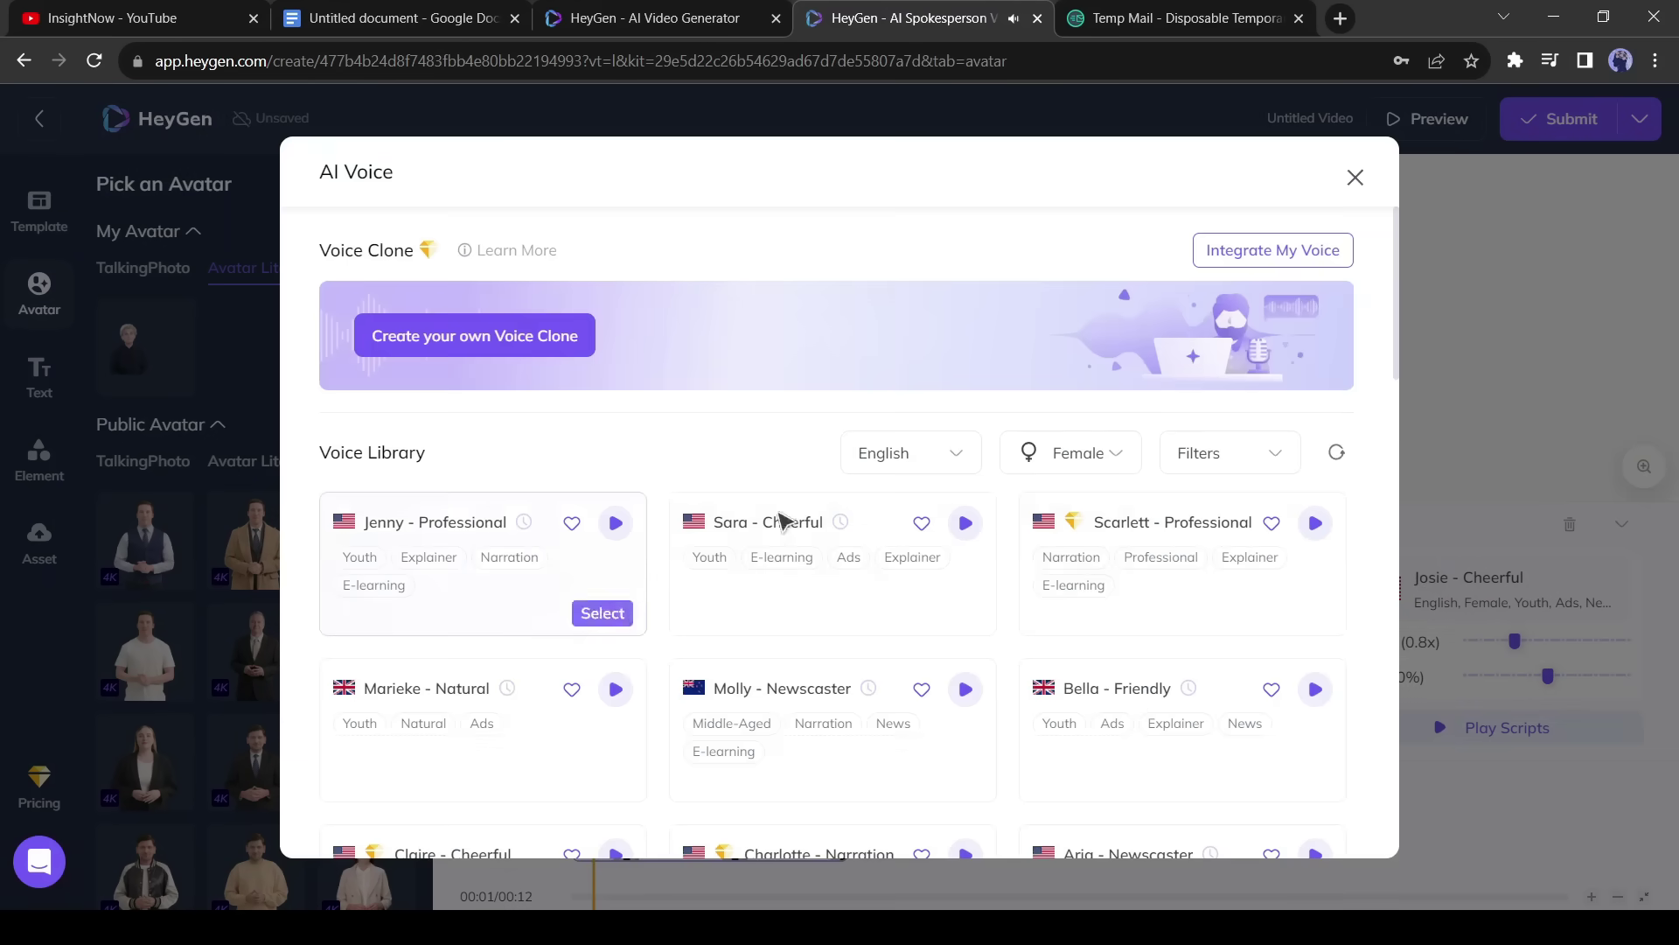
left_click(603, 612)
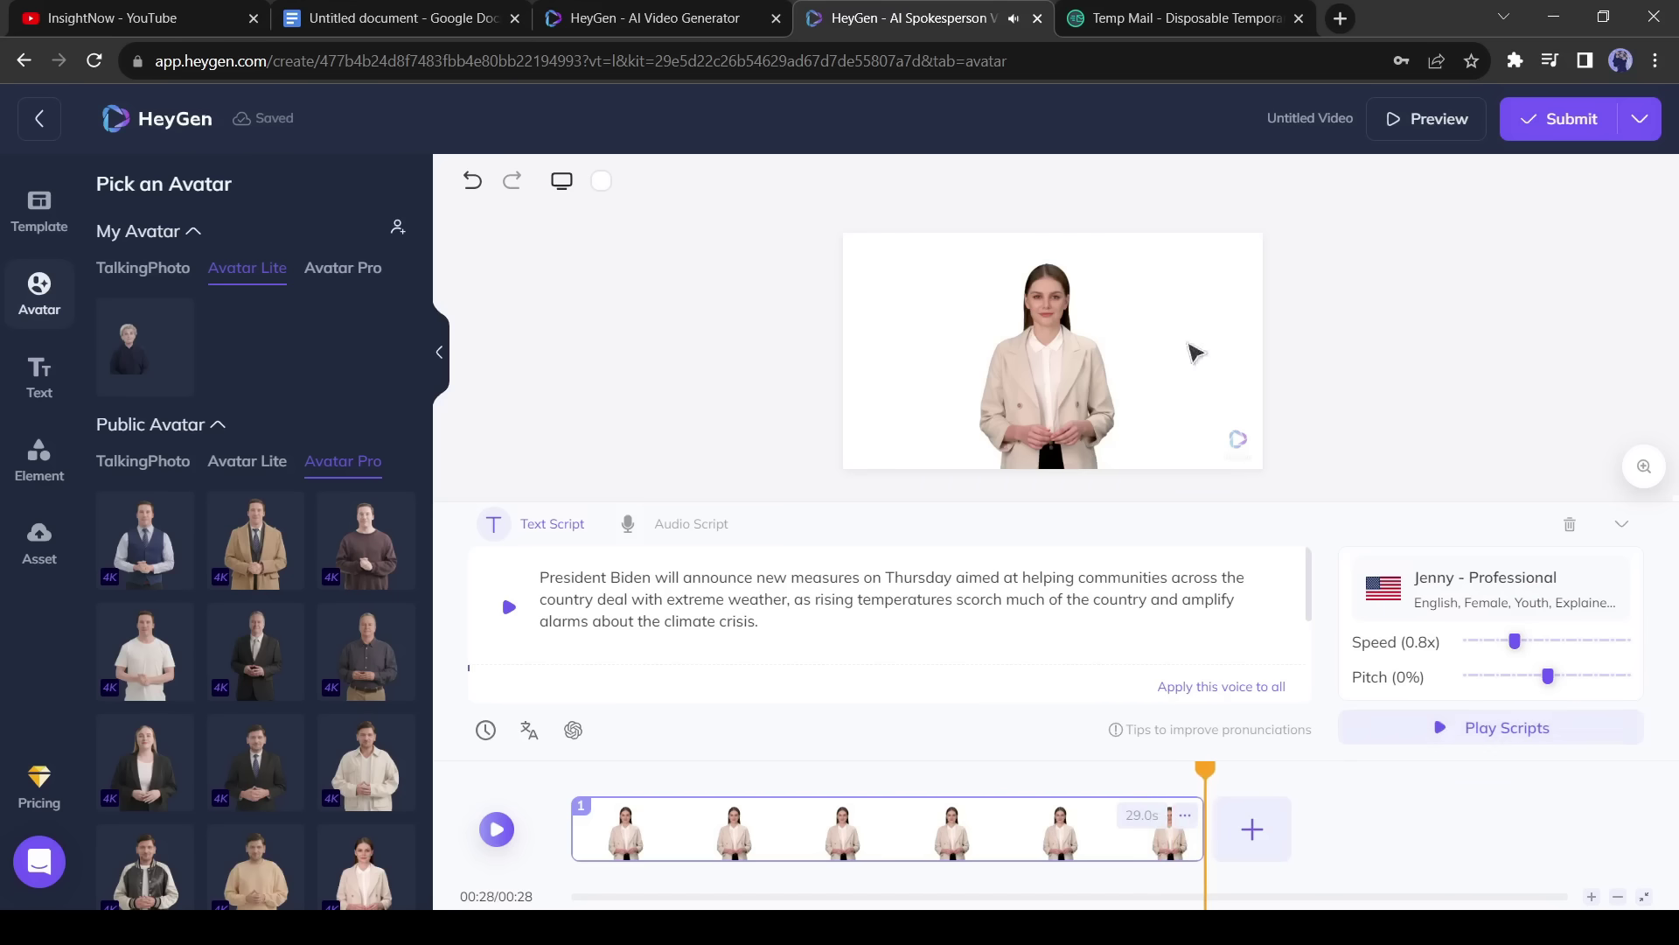
left_click(1556, 127)
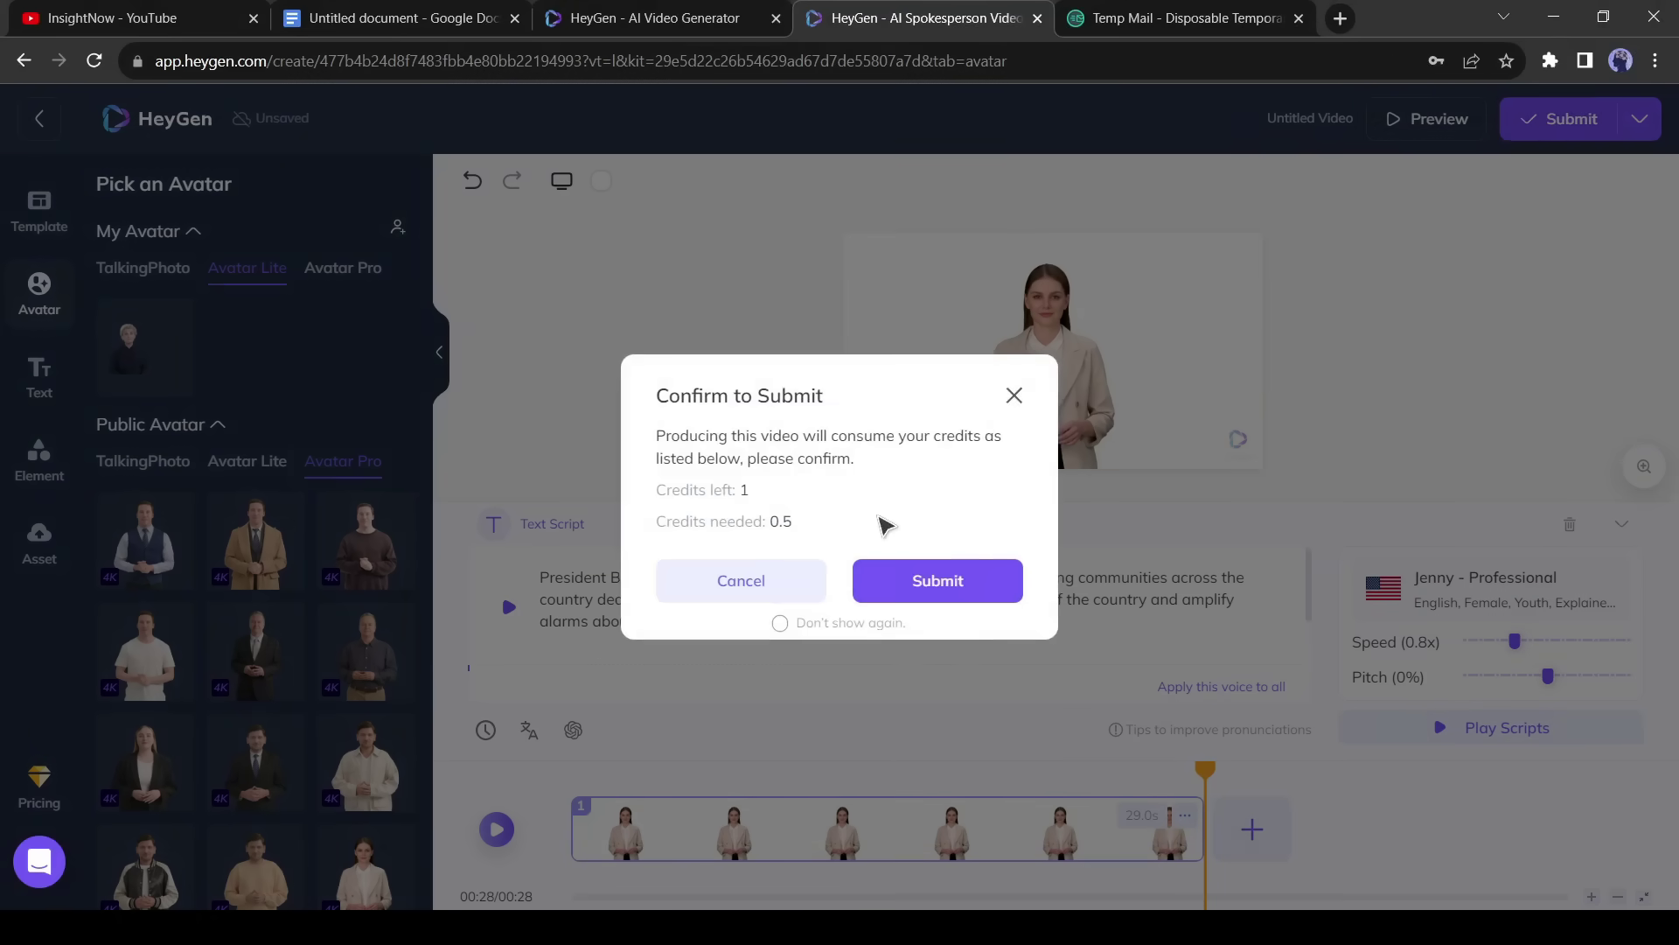
left_click(932, 579)
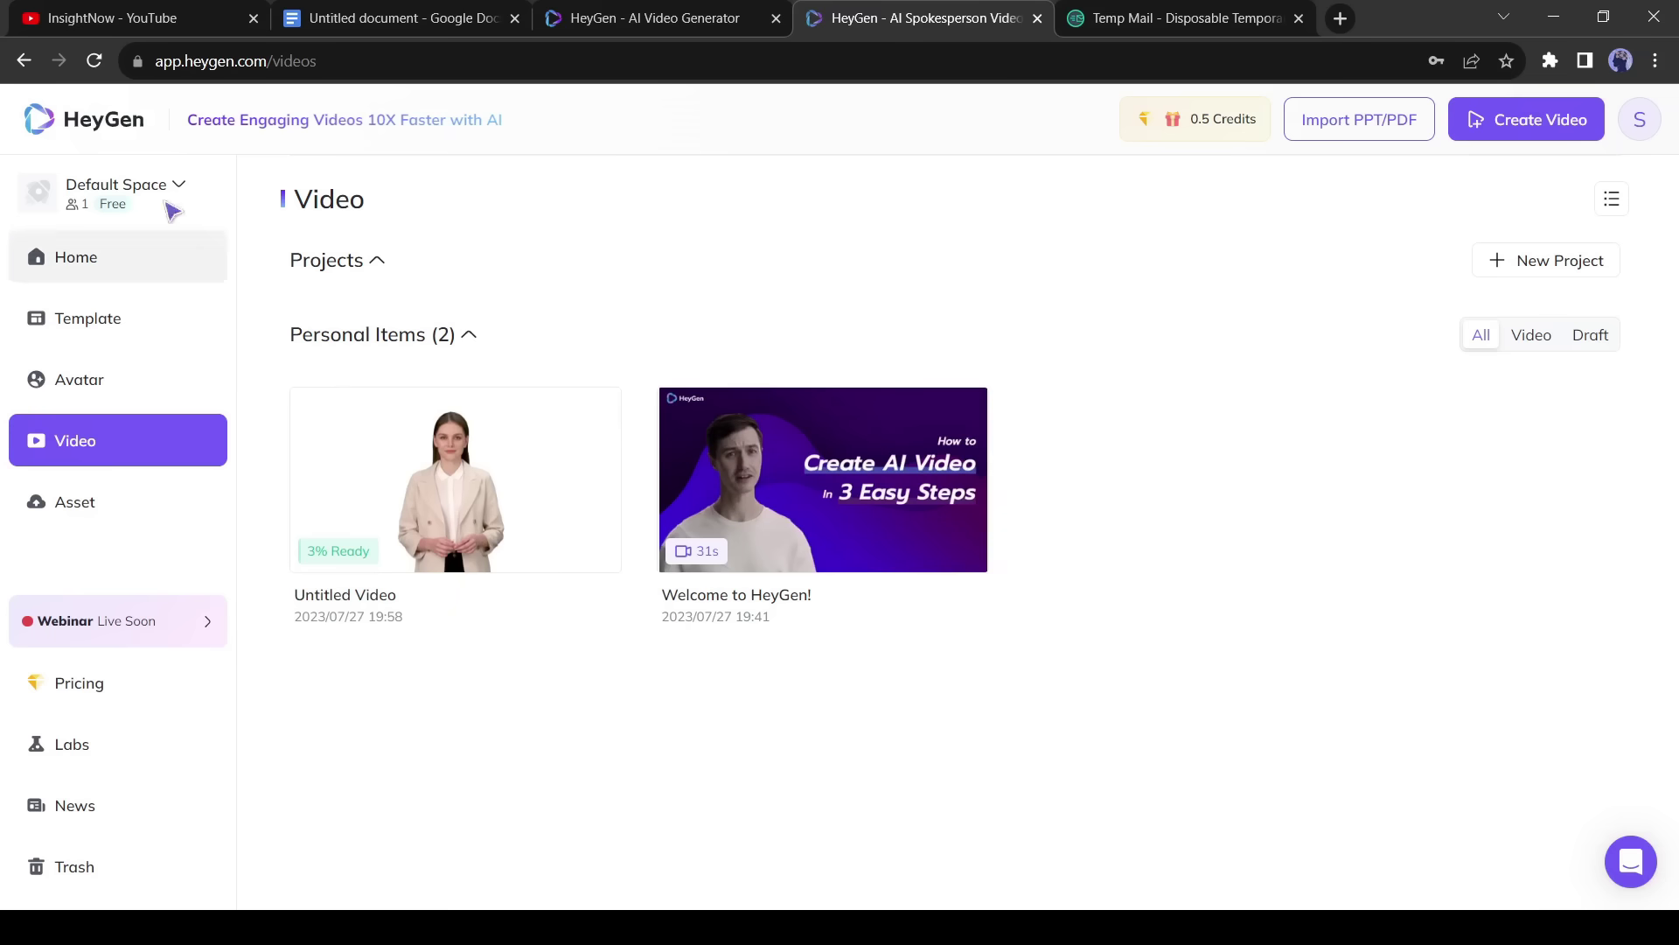
Give the draft video a green-screen canvas background.
left_click(23, 63)
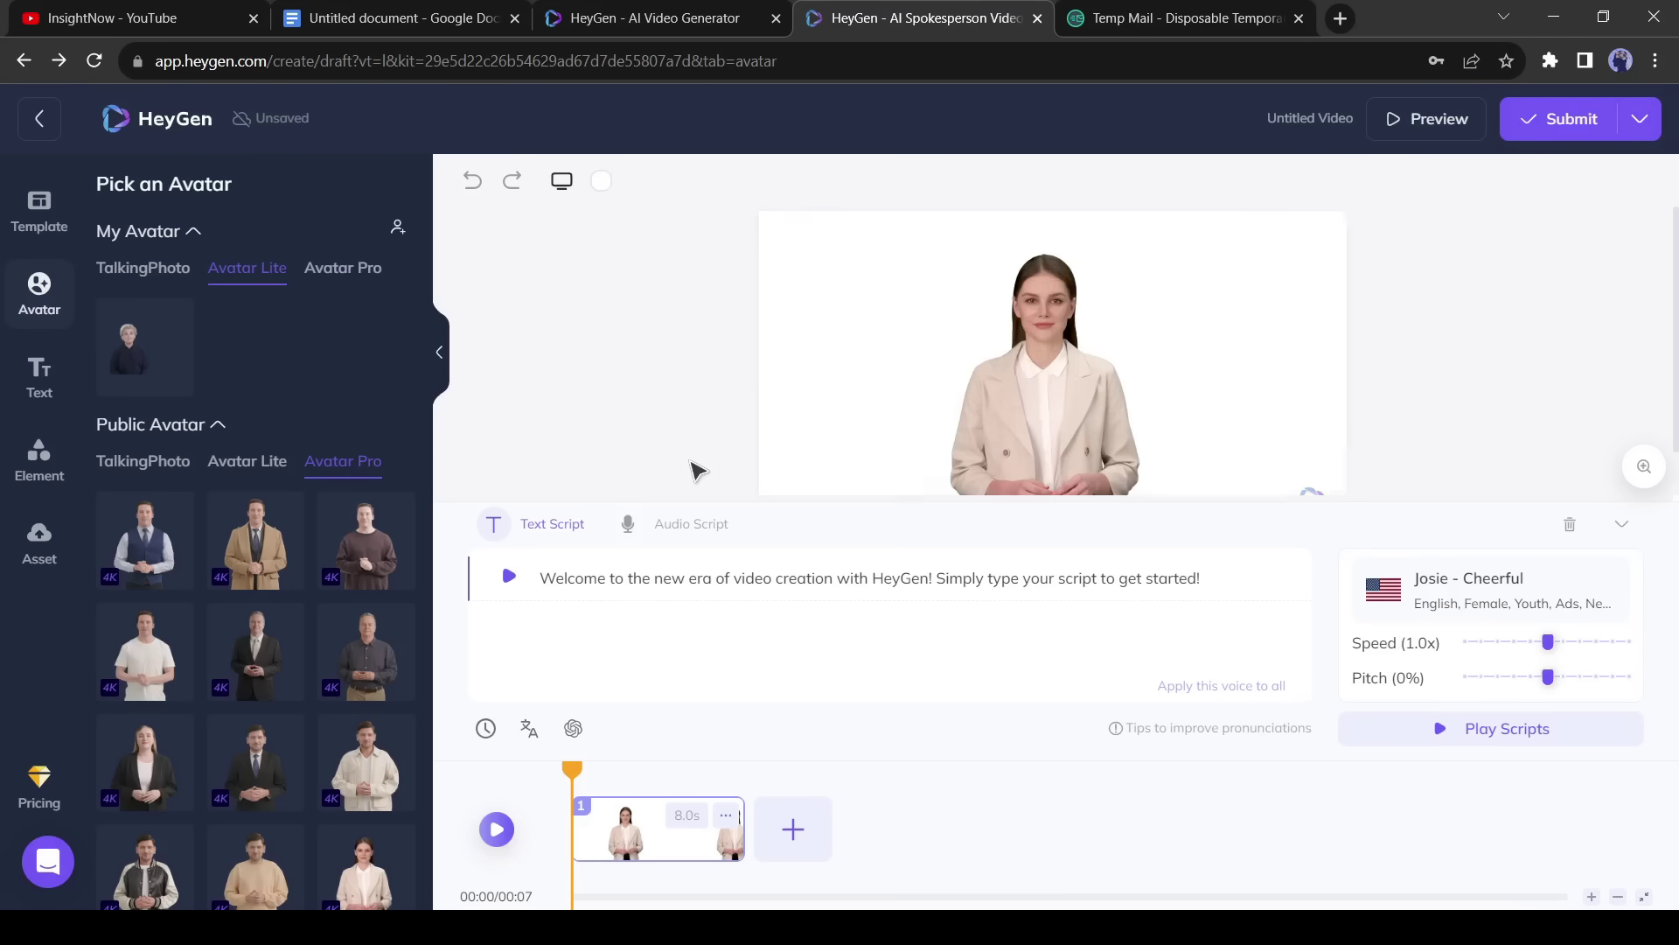
left_click(603, 185)
left_click(581, 360)
left_click(693, 230)
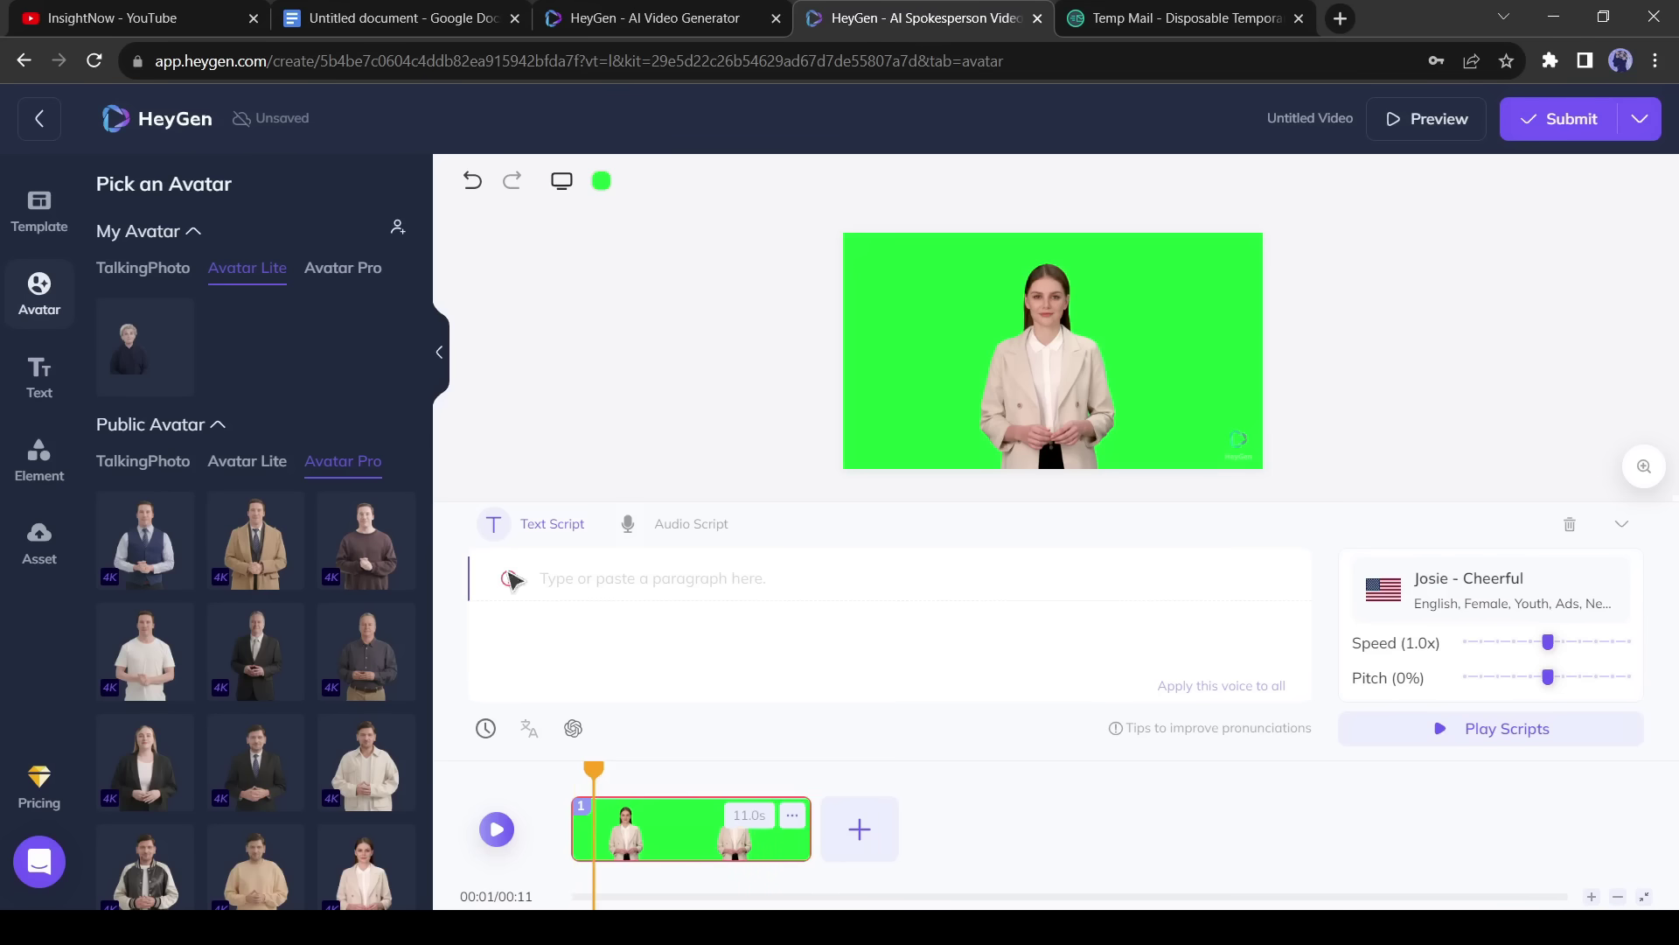
Paste the news script, choose the Jenny - Professional voice, and submit the video.
key("ctrl+v")
left_click(1602, 580)
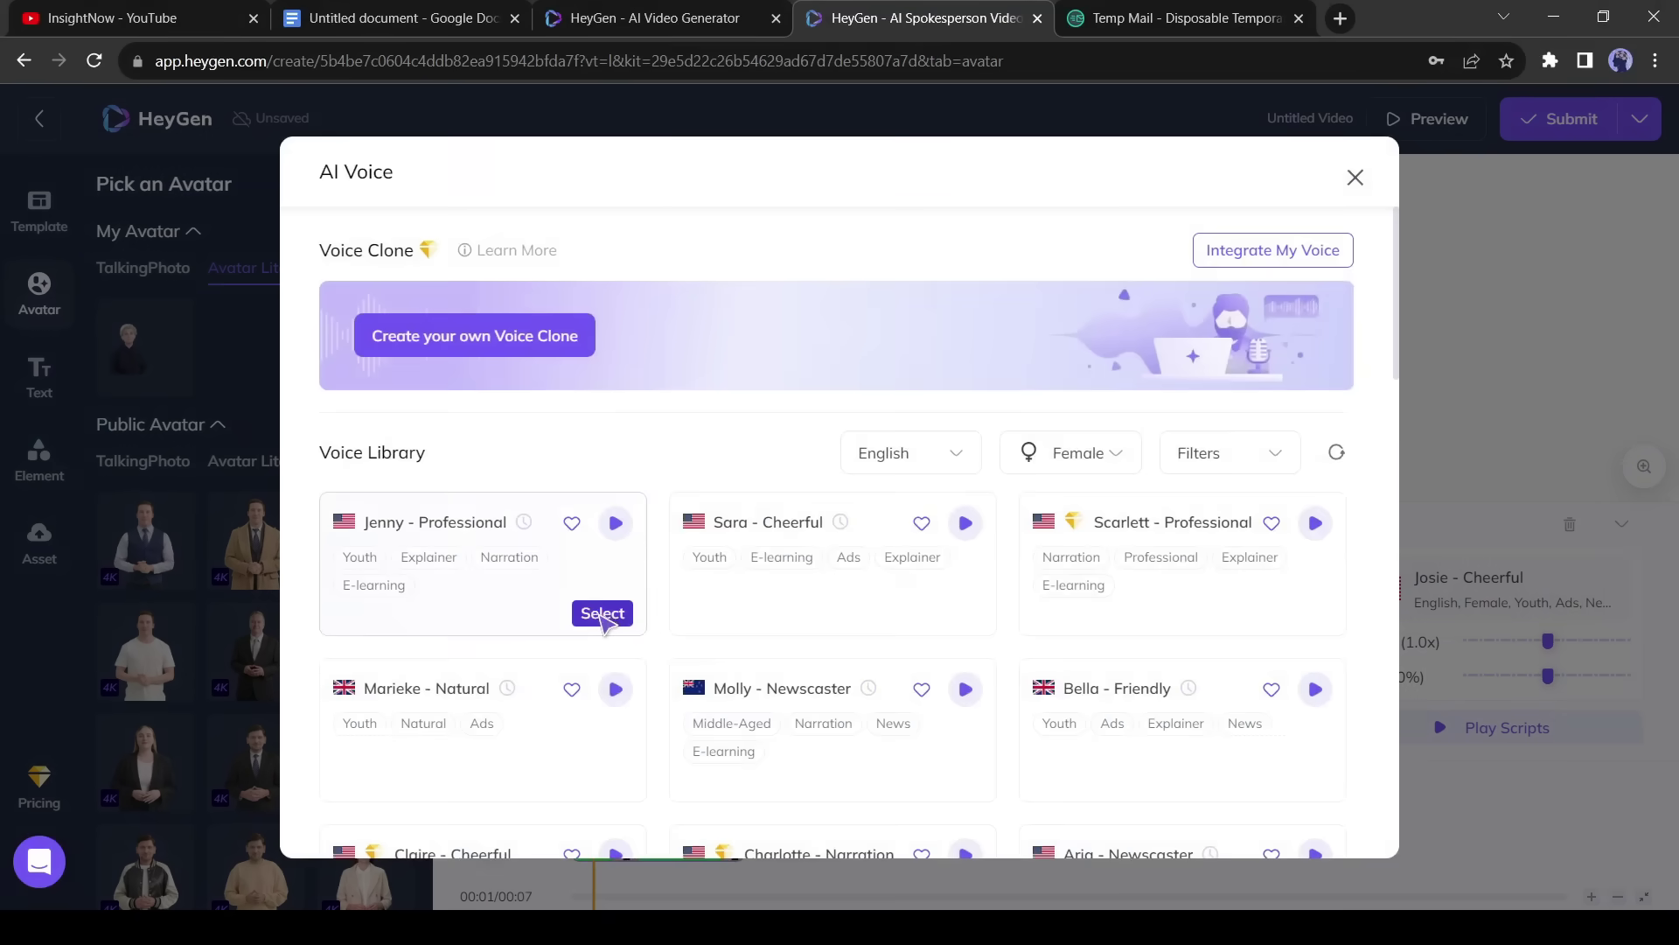
left_click(598, 613)
left_click(1561, 119)
left_click(936, 581)
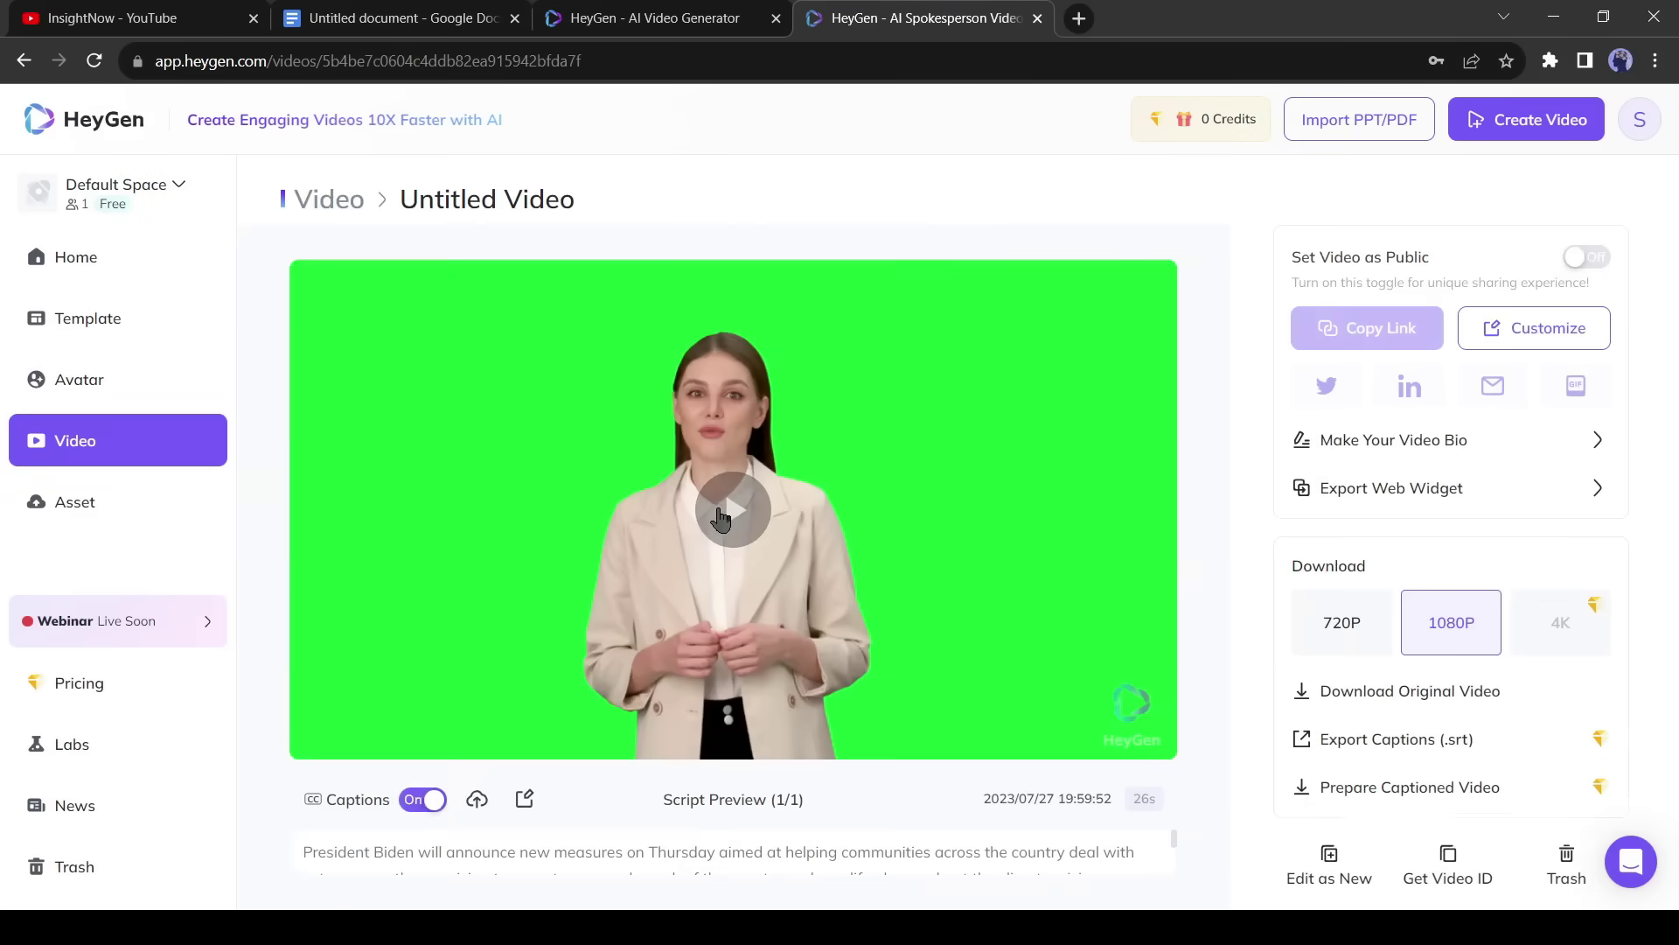
Play the 26-second video, turn captions off, download Untitled Video.mp4, then view pricing plans.
left_click(753, 517)
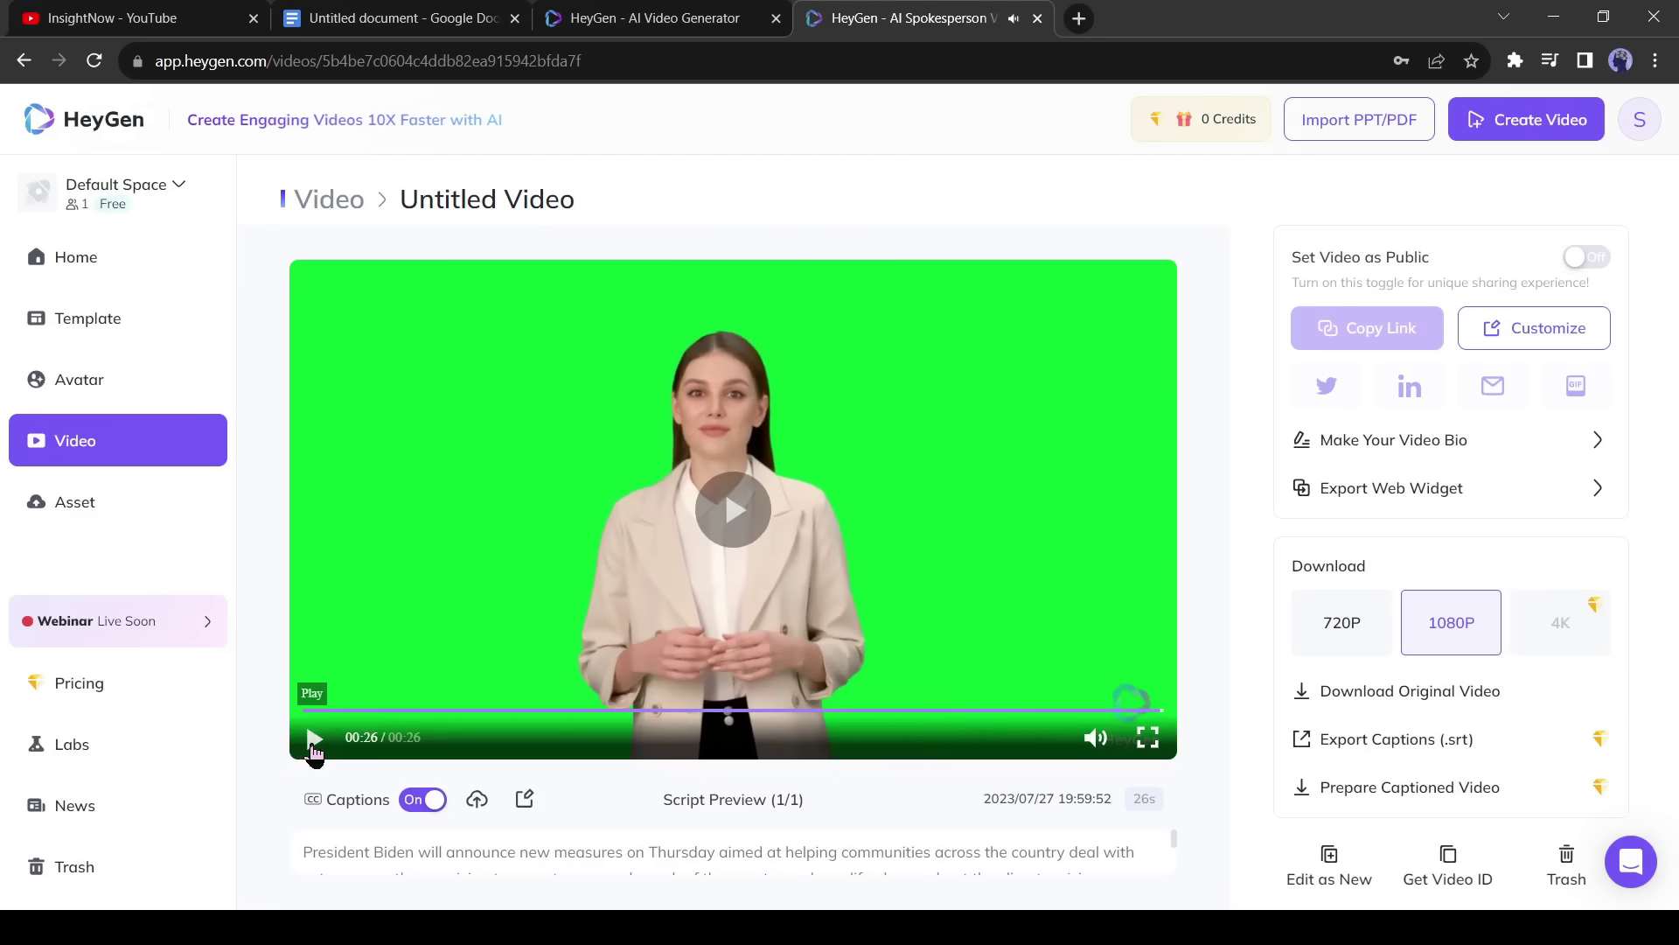
left_click(423, 799)
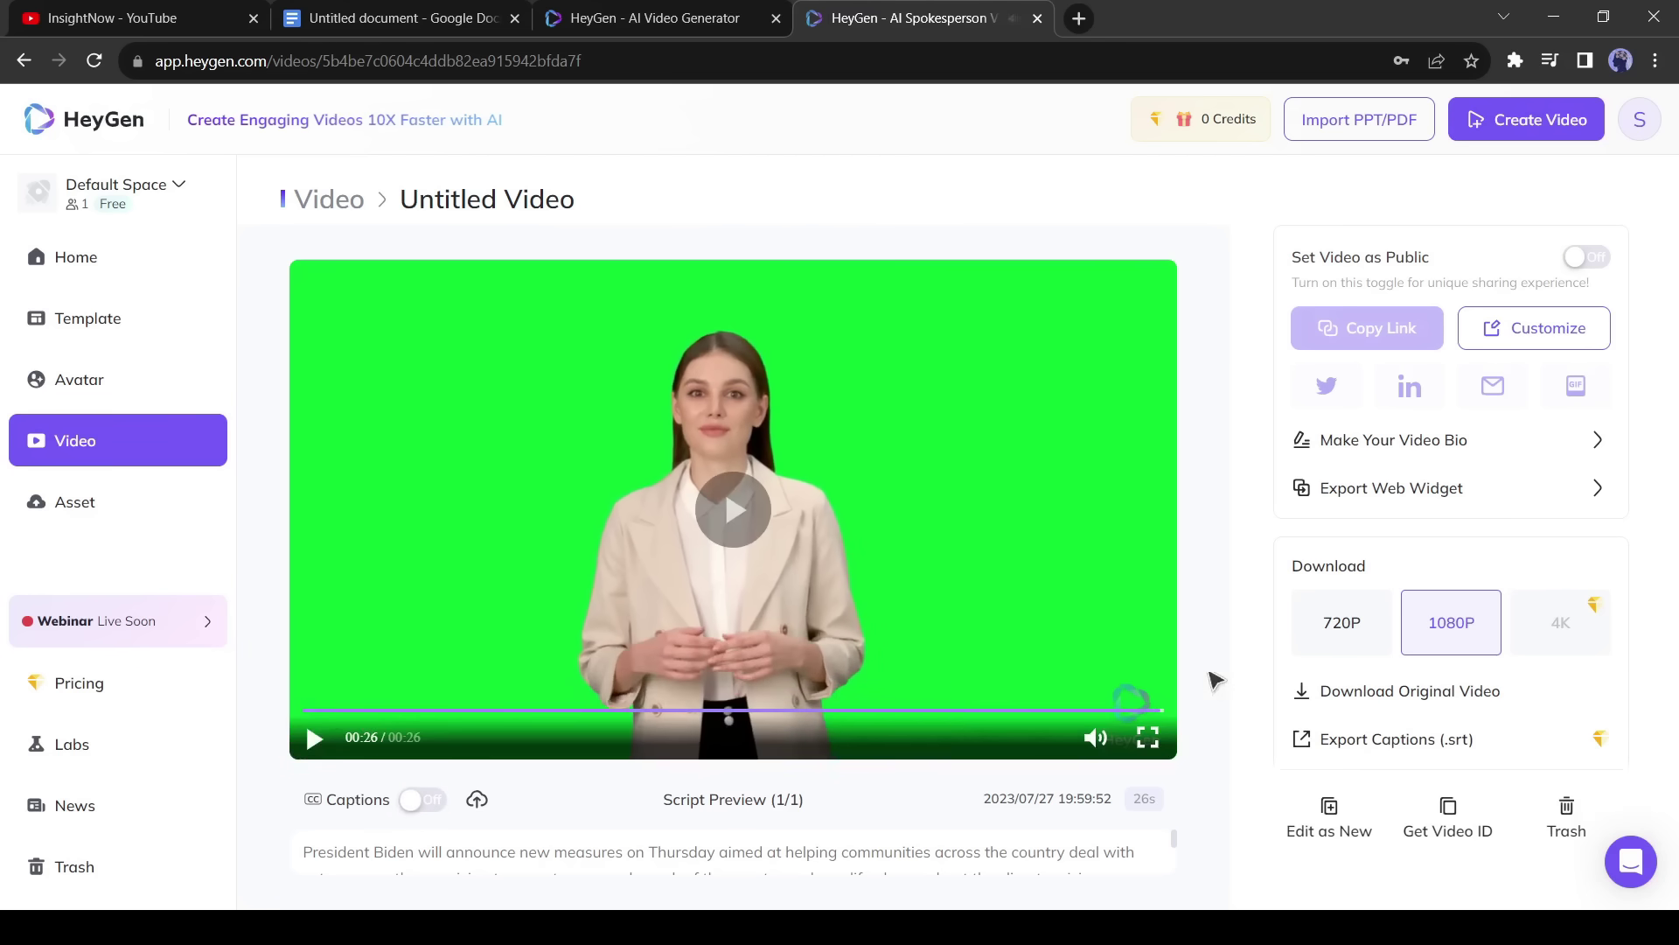
left_click(1389, 698)
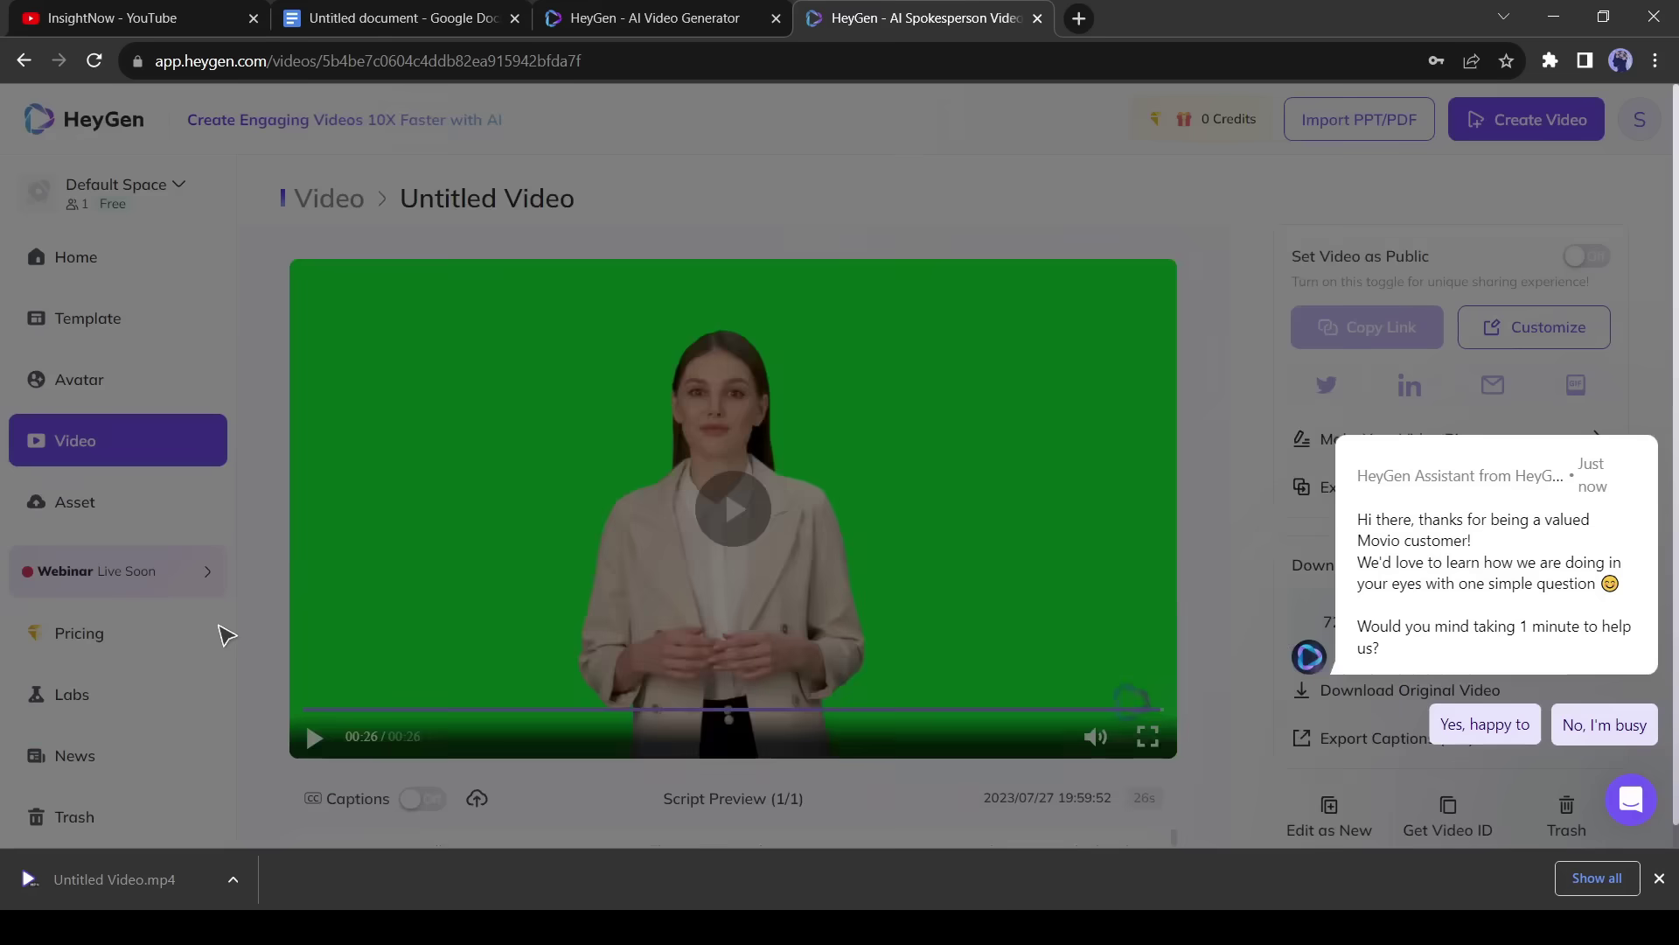
left_click(226, 635)
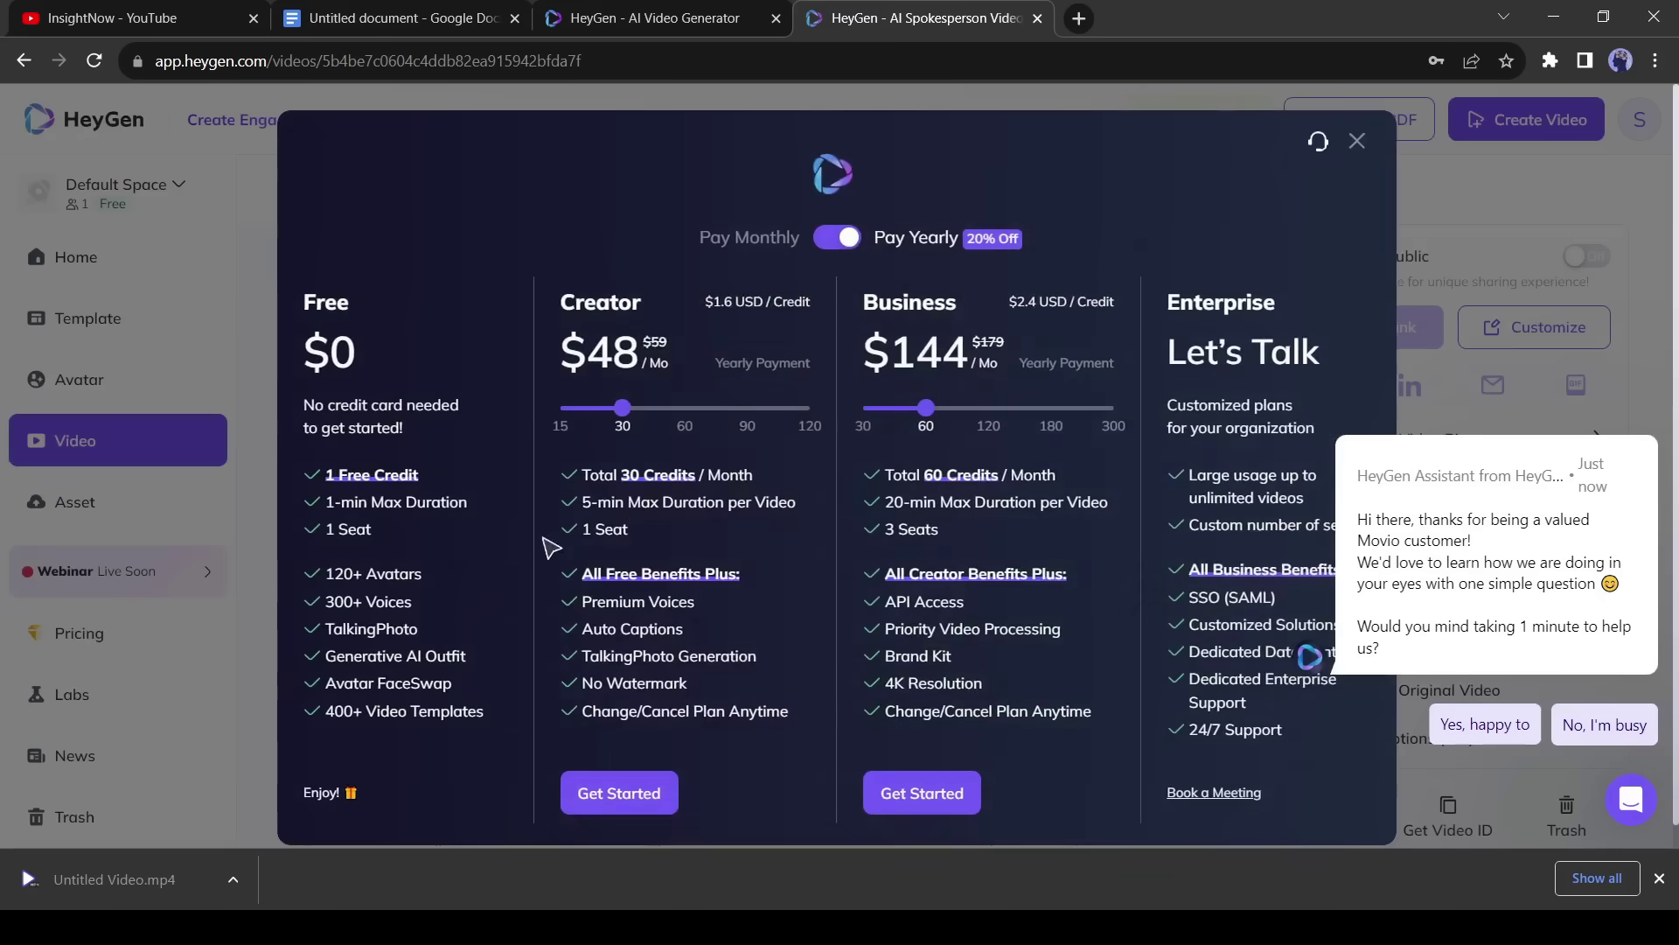
scroll(489, 533, "down", 1)
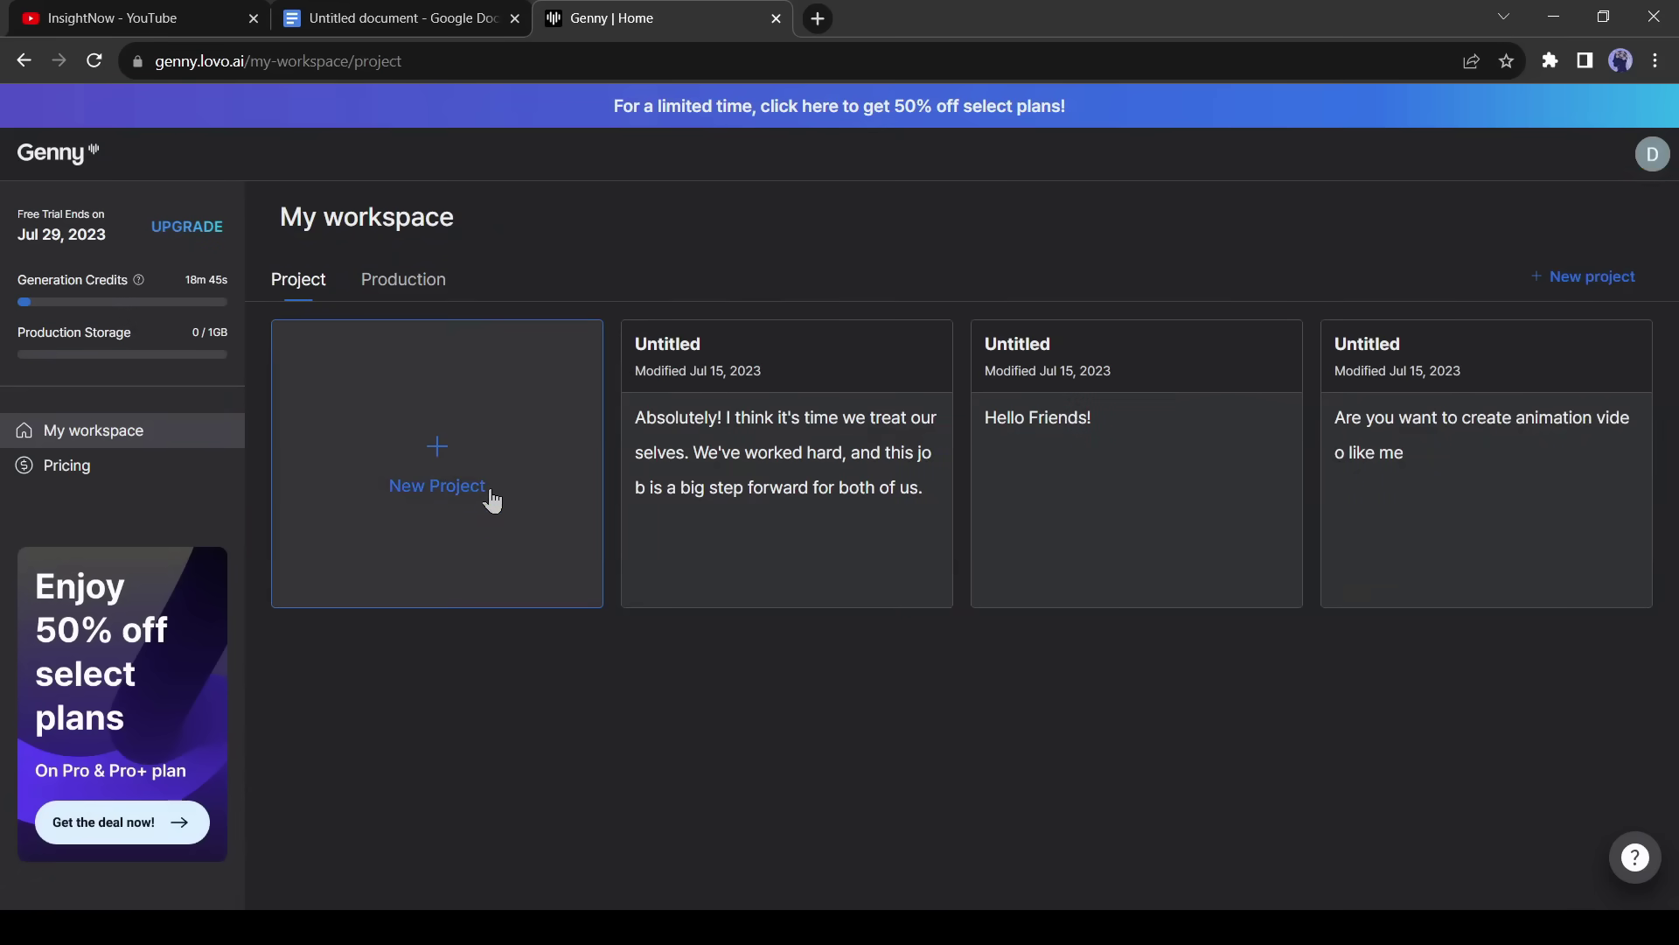
Create a new Voice Over project and delete the extra text block.
left_click(442, 471)
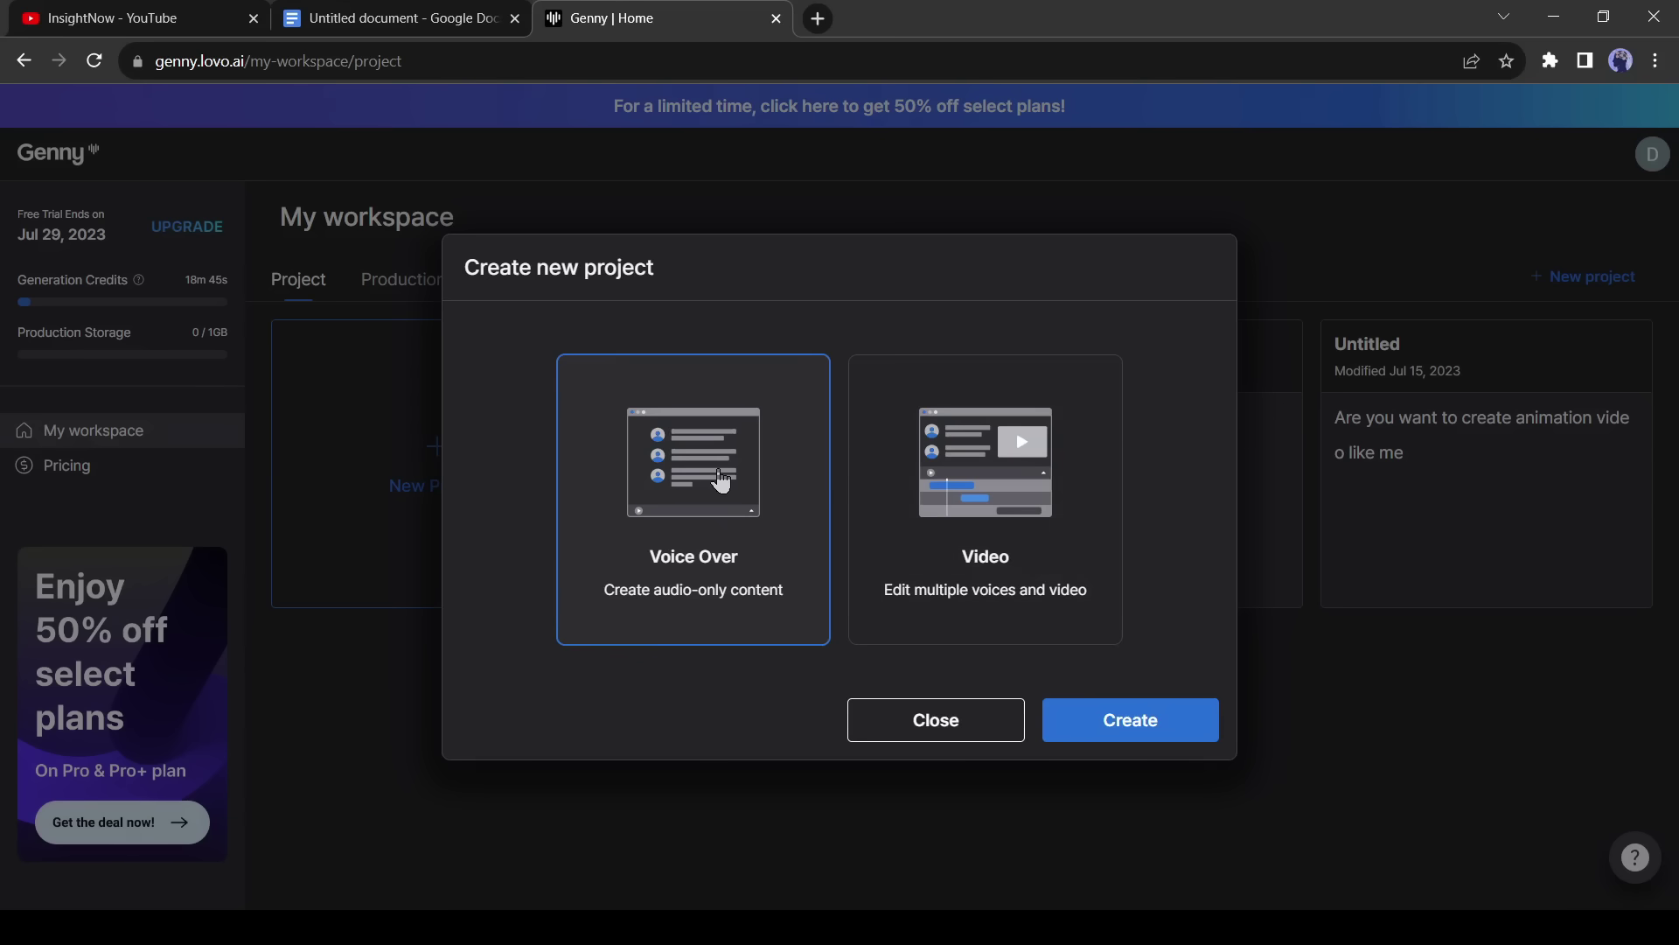
left_click(1130, 722)
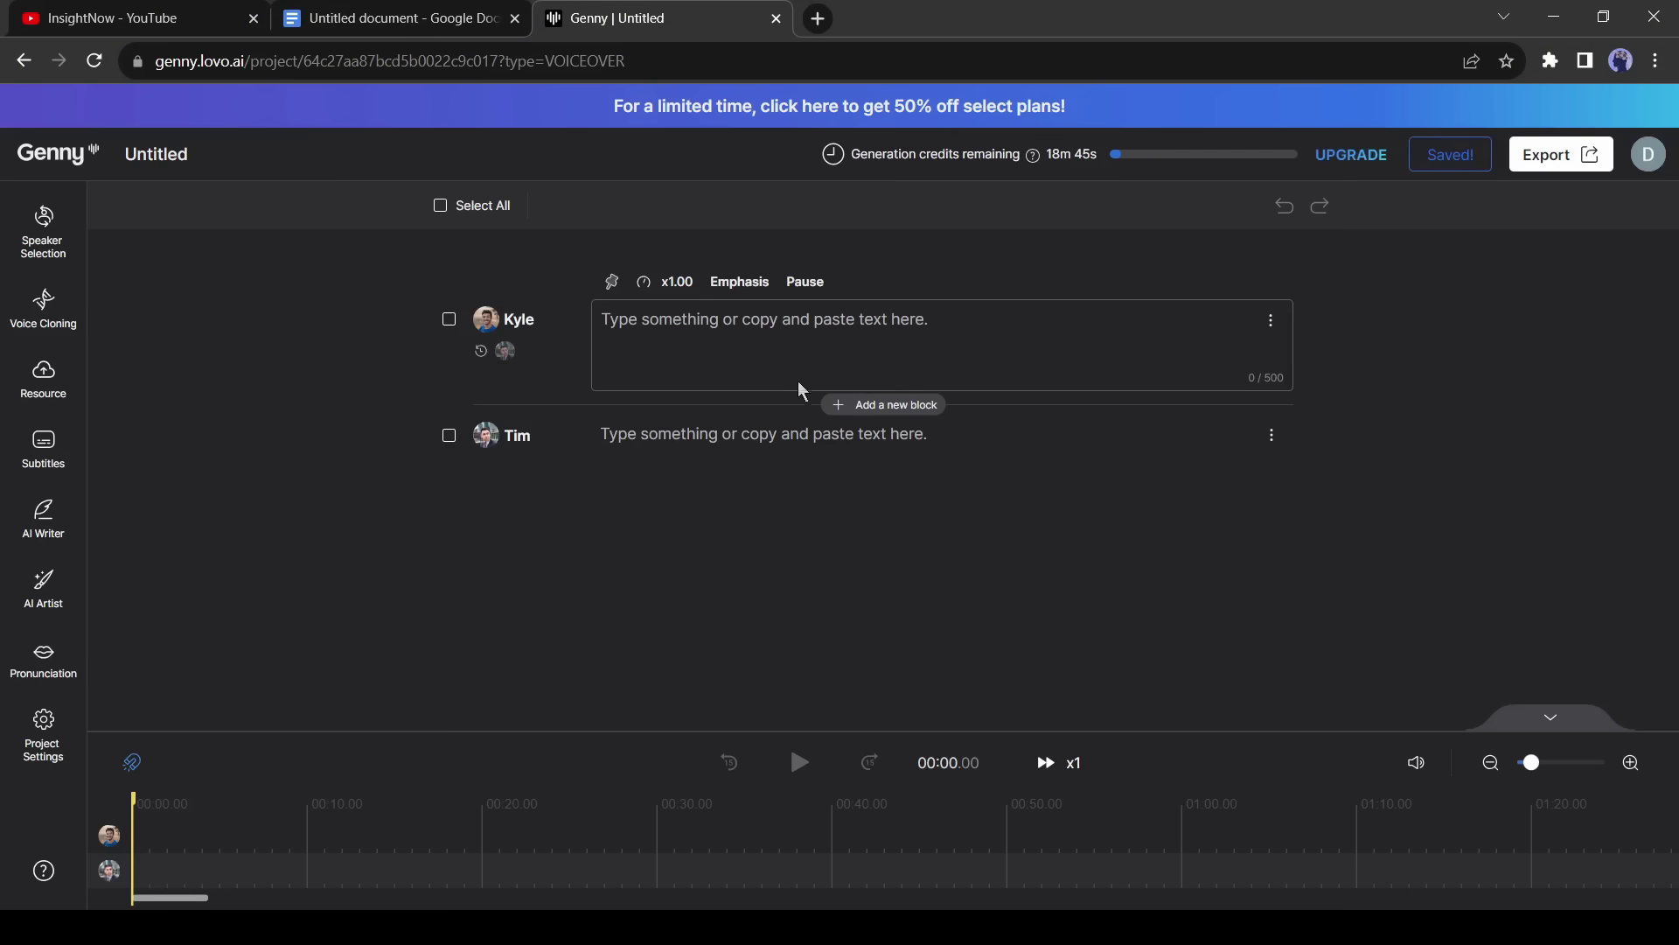
left_click(440, 205)
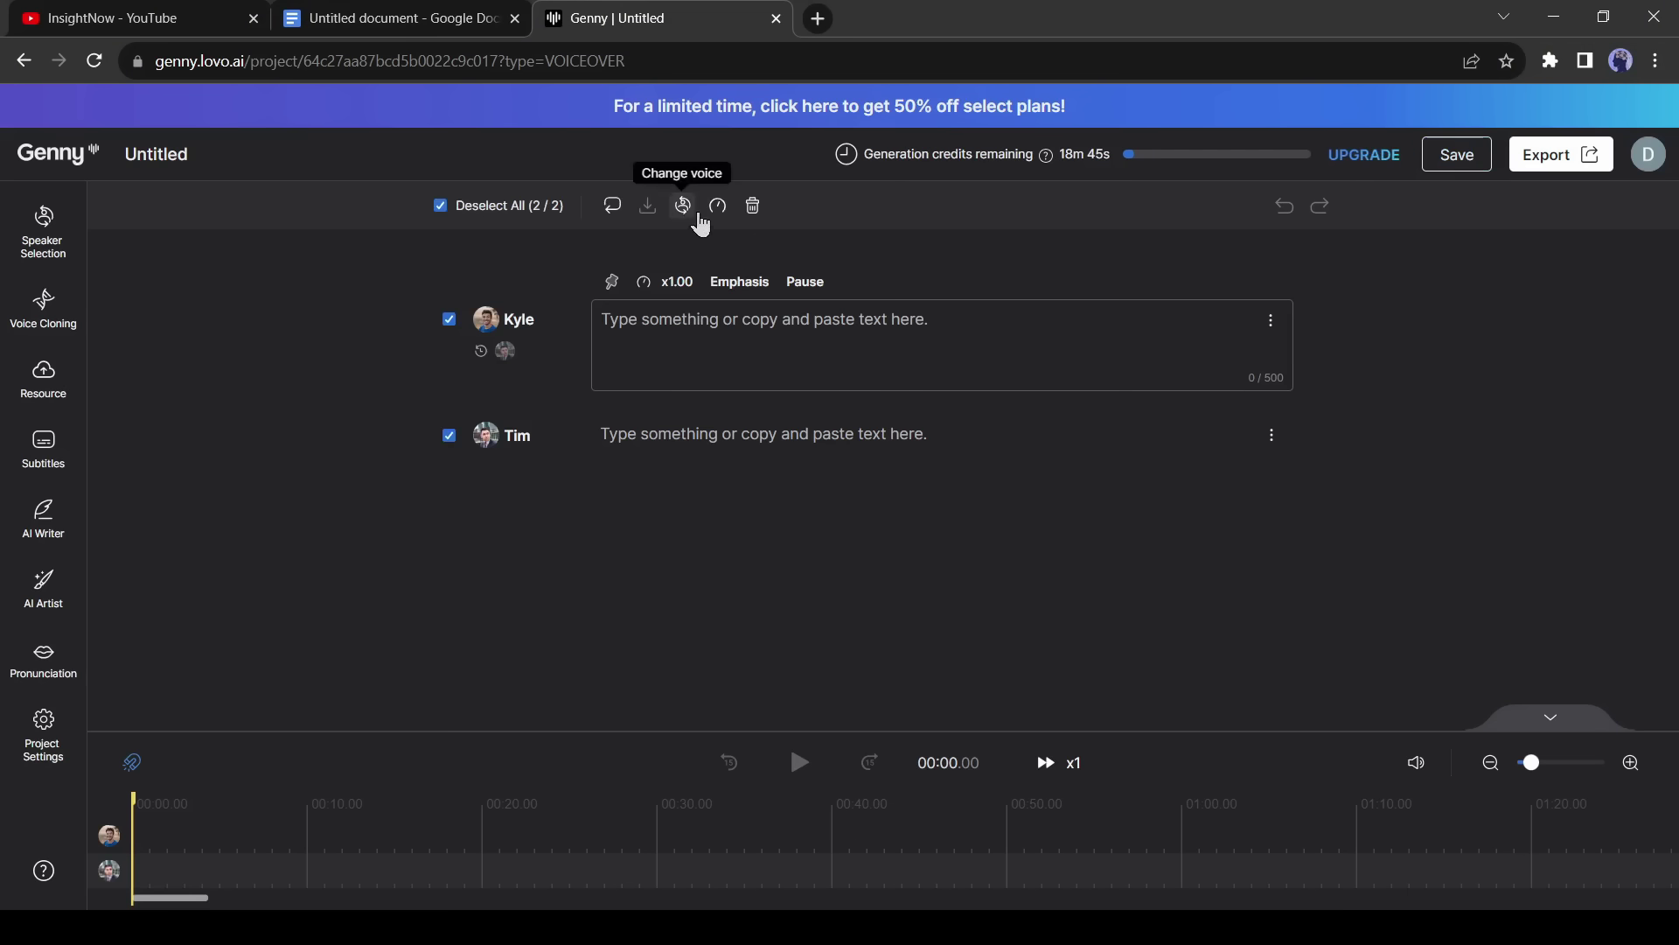
left_click(753, 205)
left_click(978, 568)
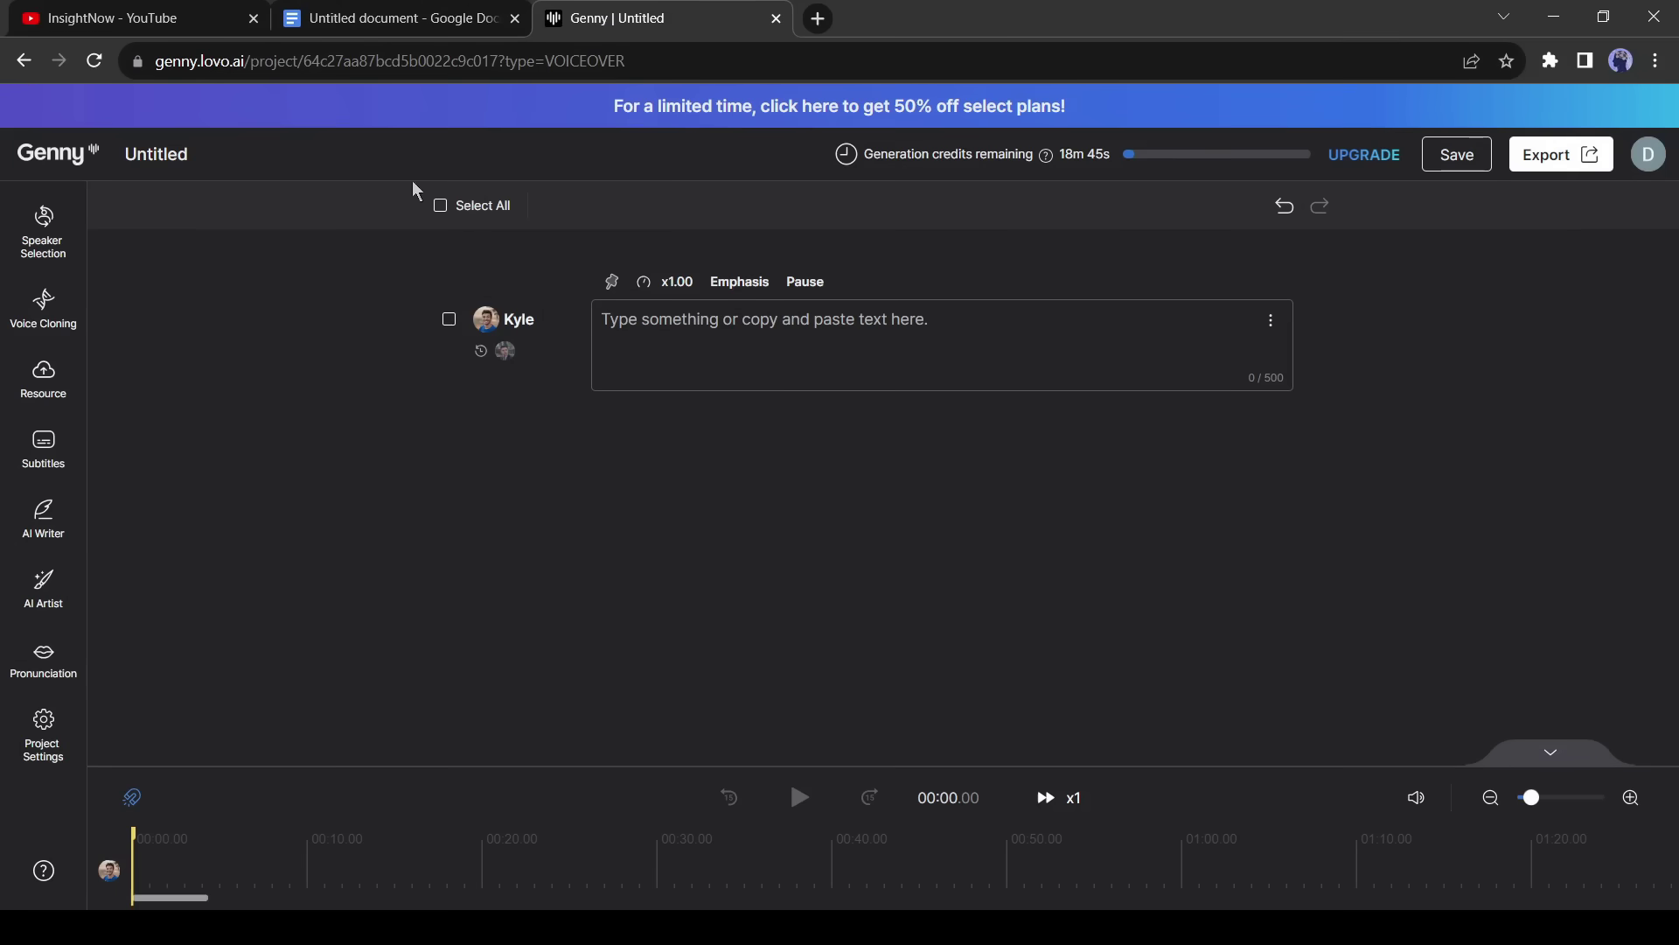
Preview and assign the Jenna MacDonald voice to the speaker.
left_click(529, 323)
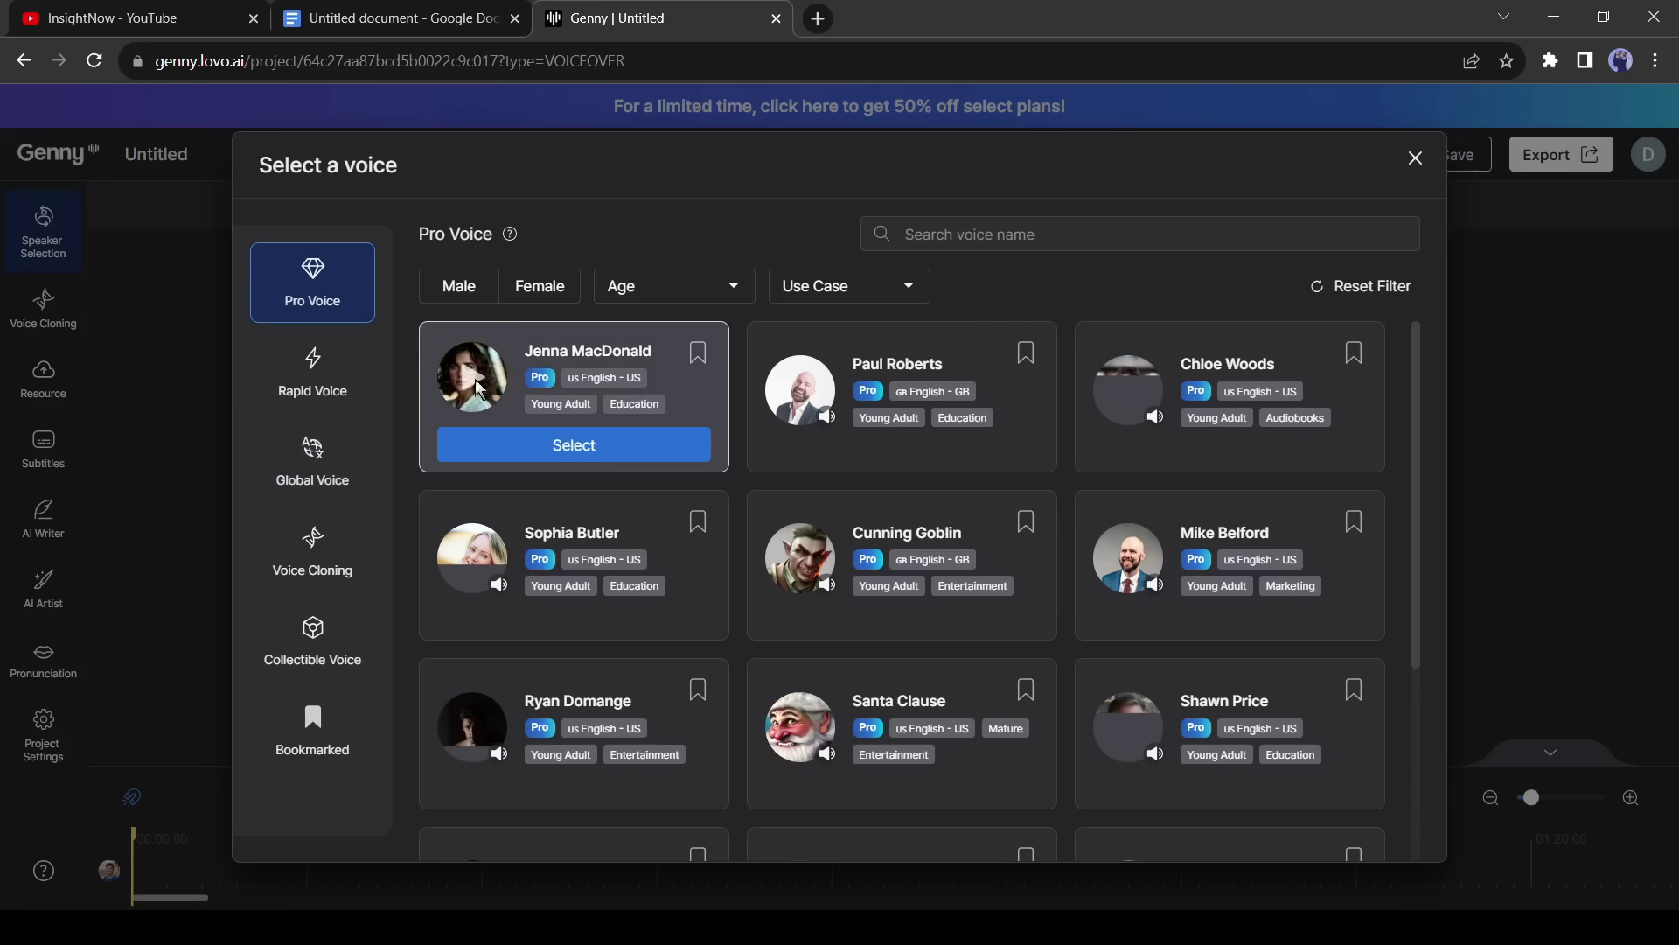
left_click(488, 393)
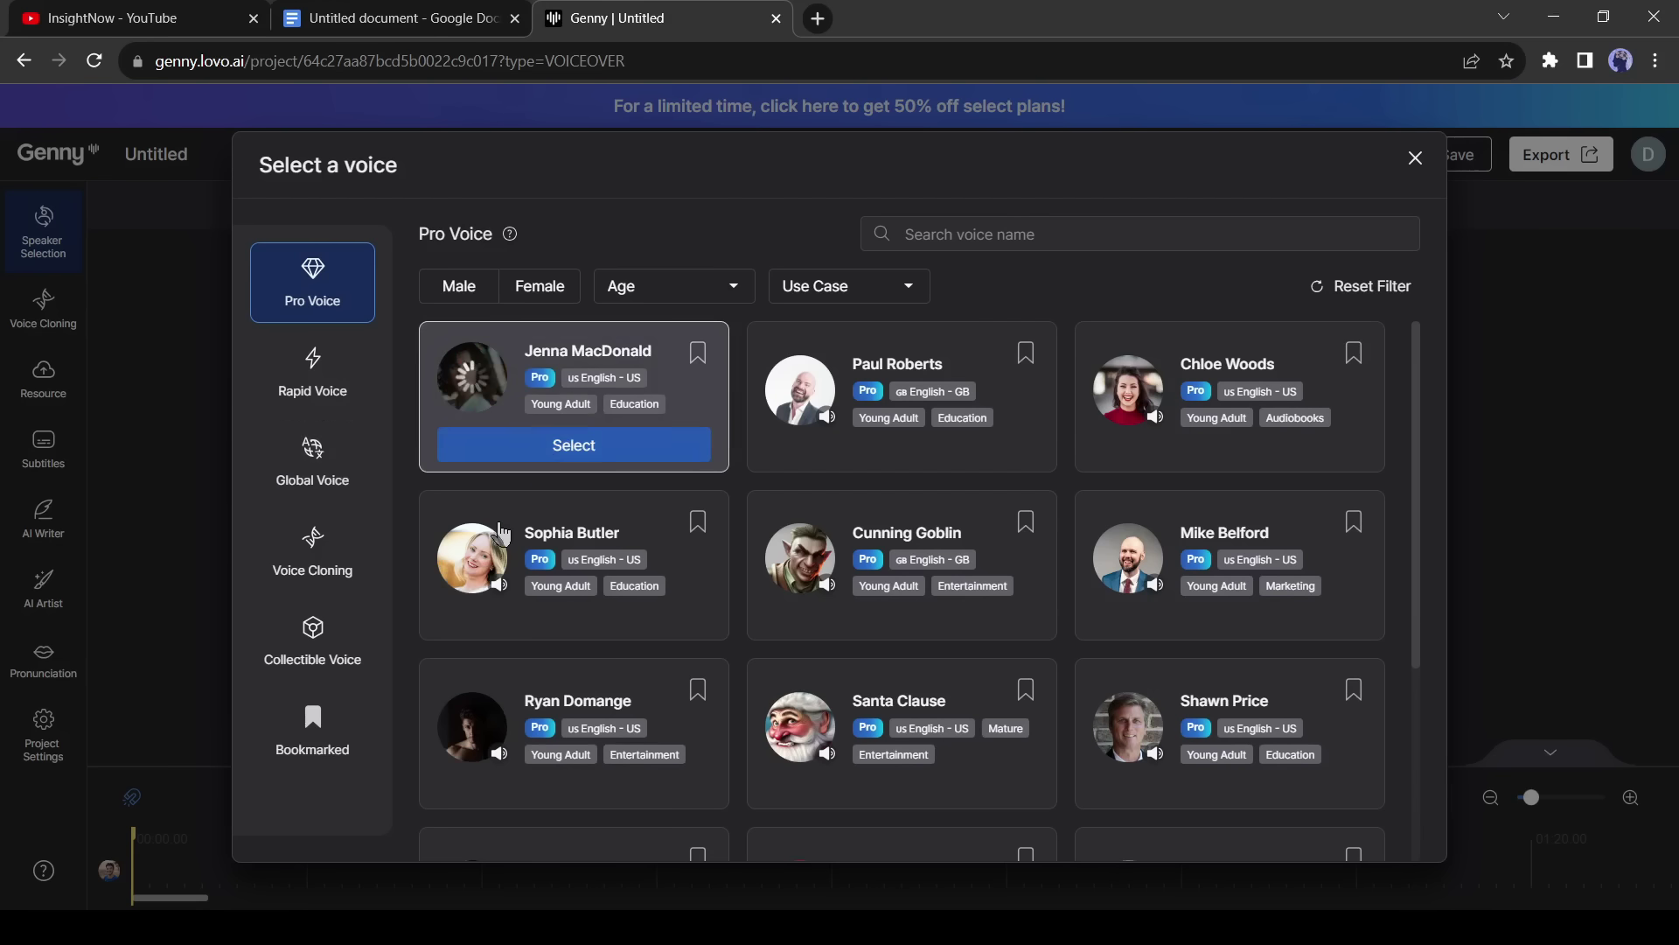
left_click(621, 466)
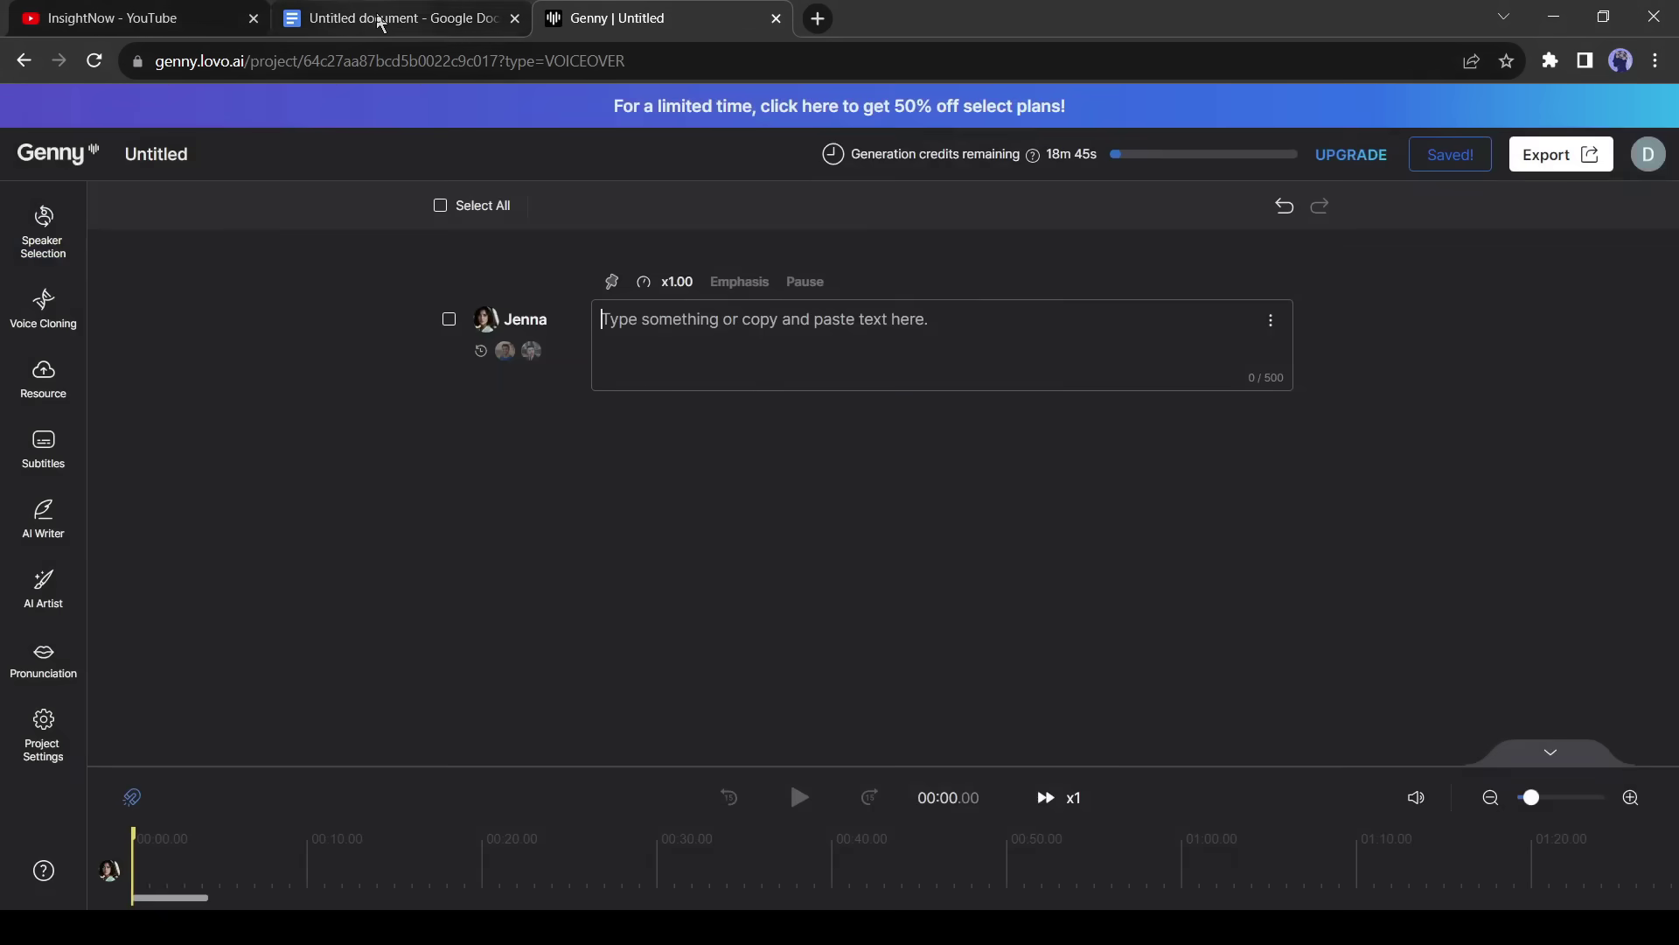
Copy the whole news article from Google Docs into the empty Genny text block.
left_click(398, 17)
left_click_drag(436, 358, 574, 767)
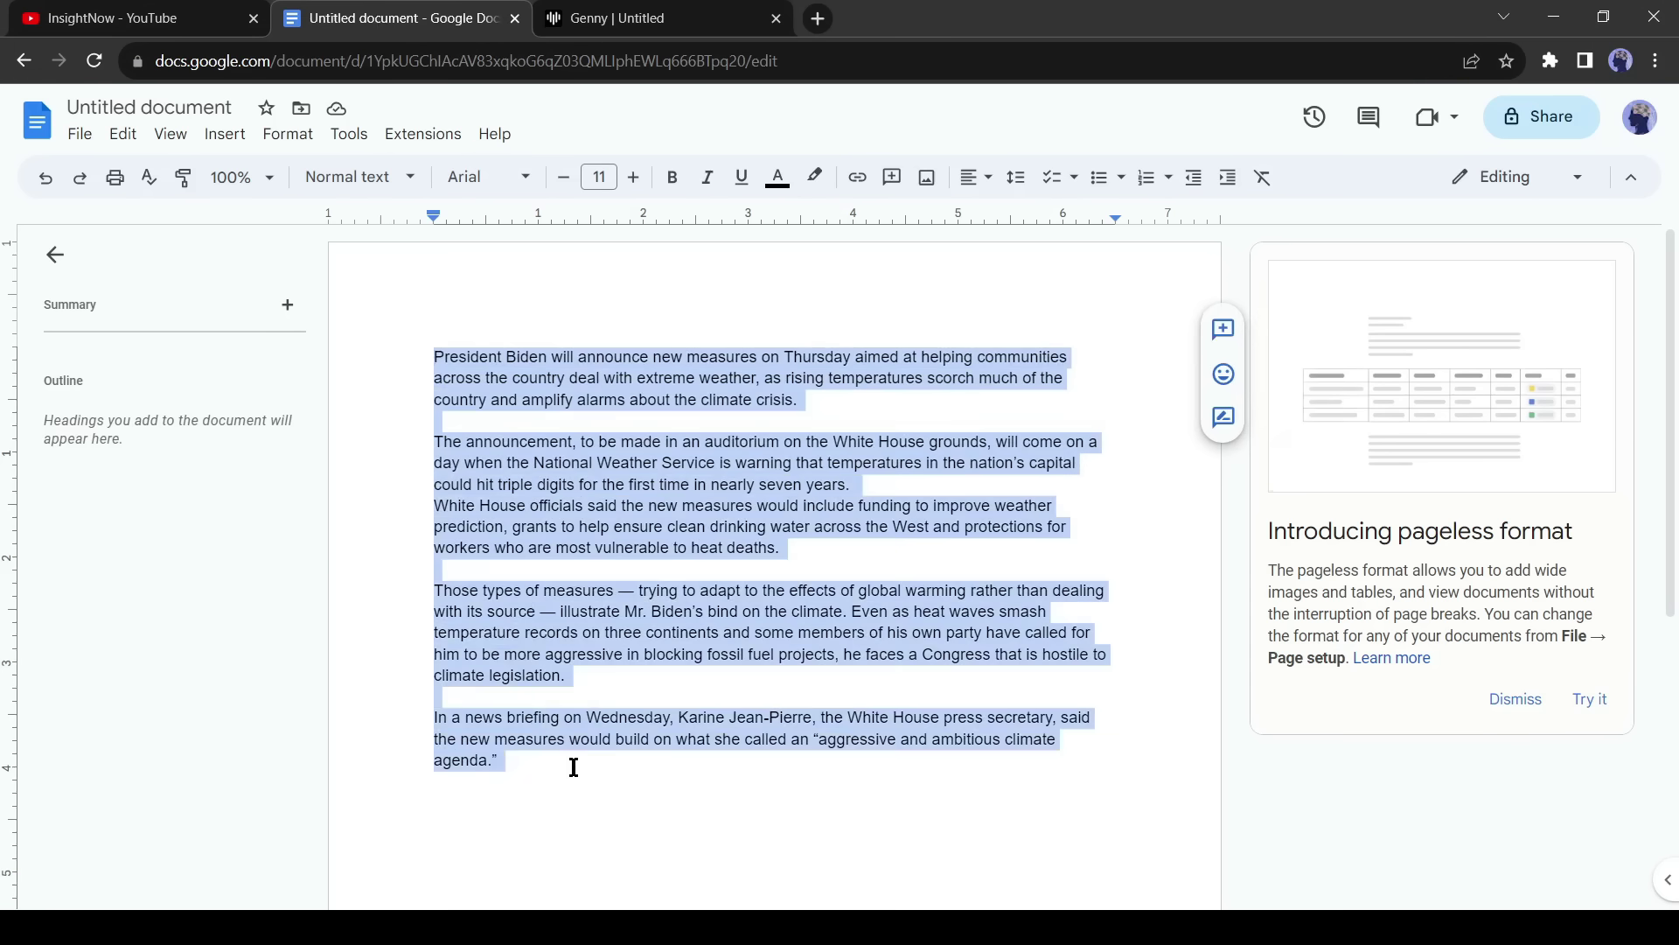
key("ctrl+c")
left_click(662, 17)
left_click(768, 349)
key("ctrl+v")
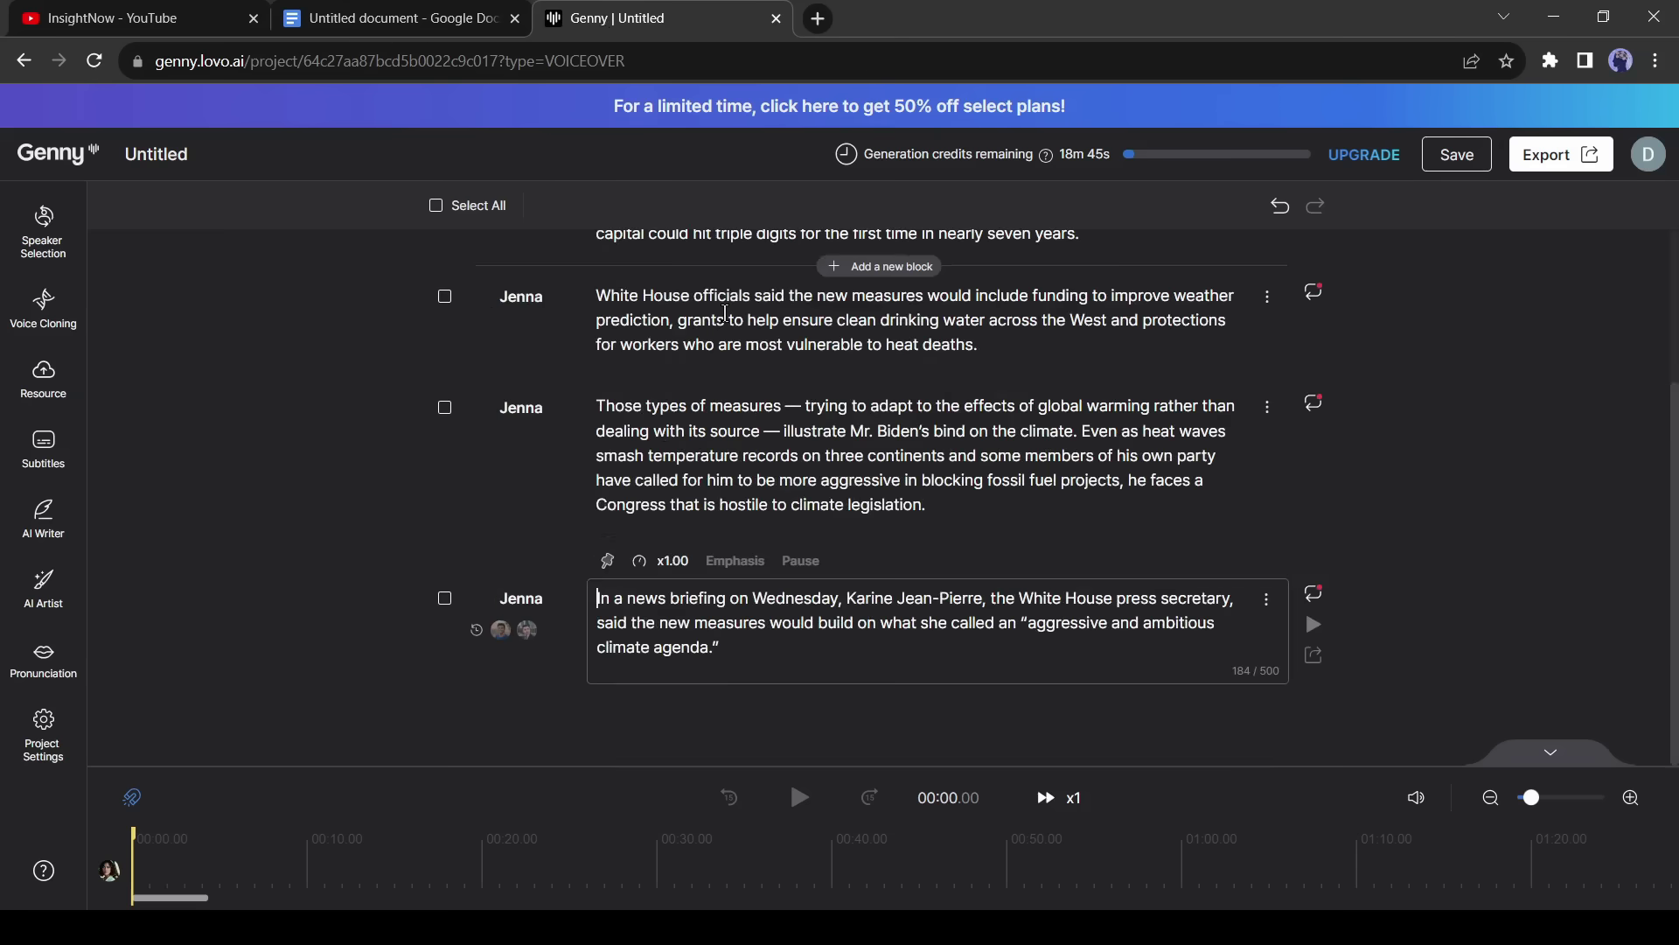
Generate Jenna speech for all five text blocks and review the resulting audio clips.
scroll(889, 486, "up", 3)
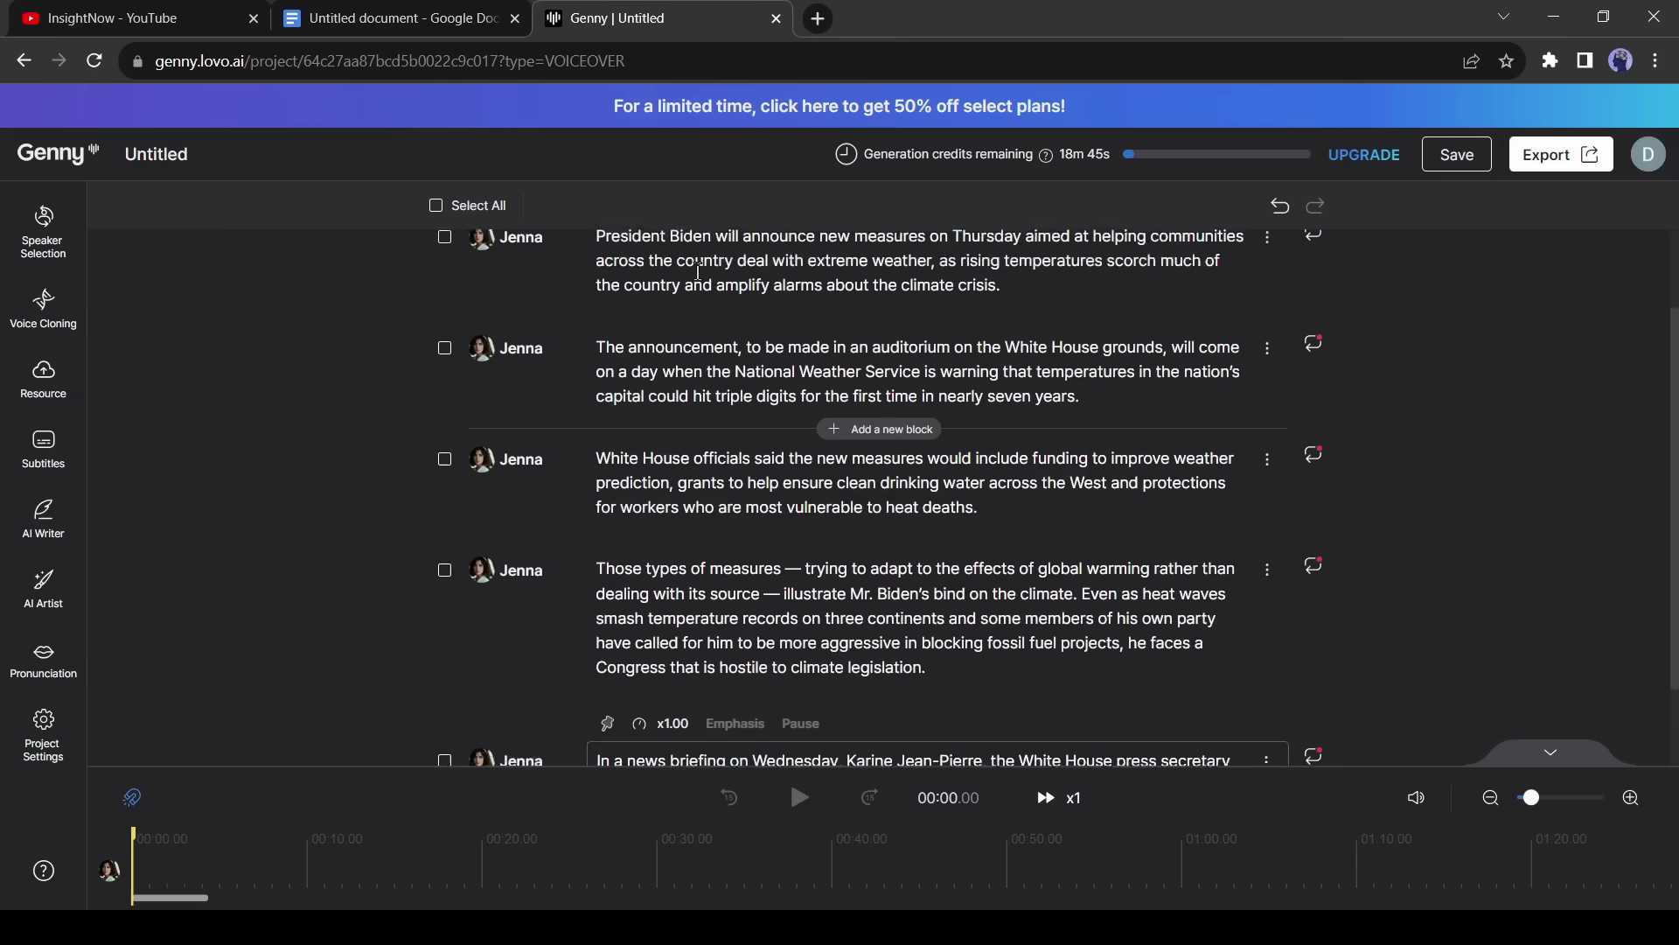
left_click(449, 213)
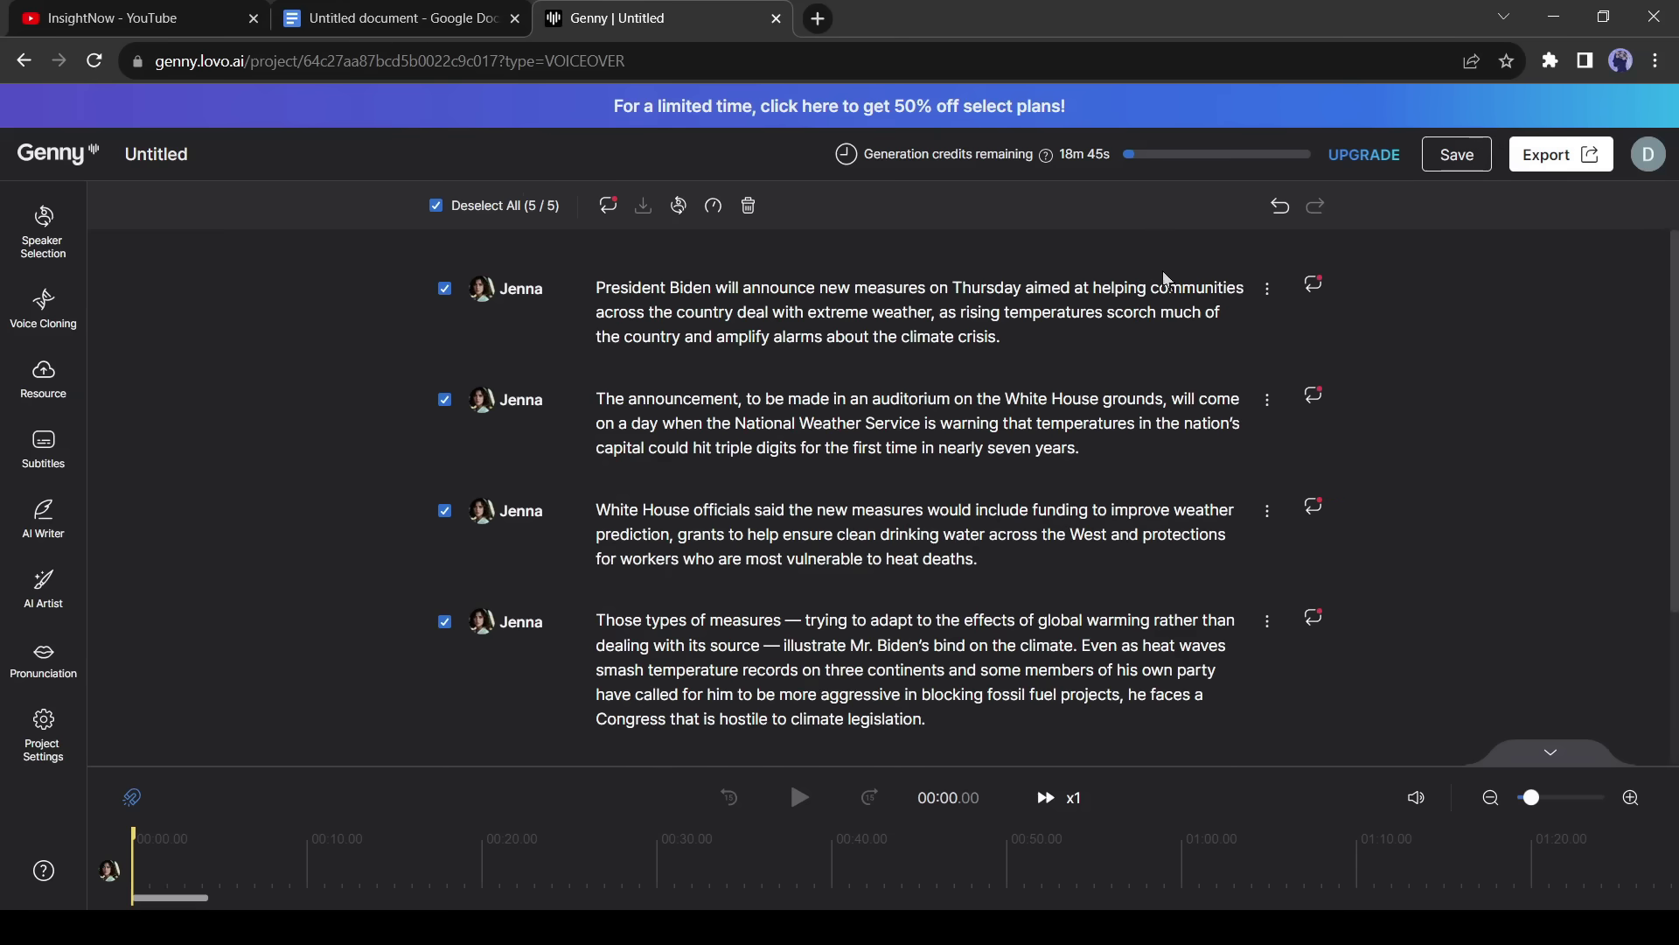
left_click(609, 208)
left_click(1167, 566)
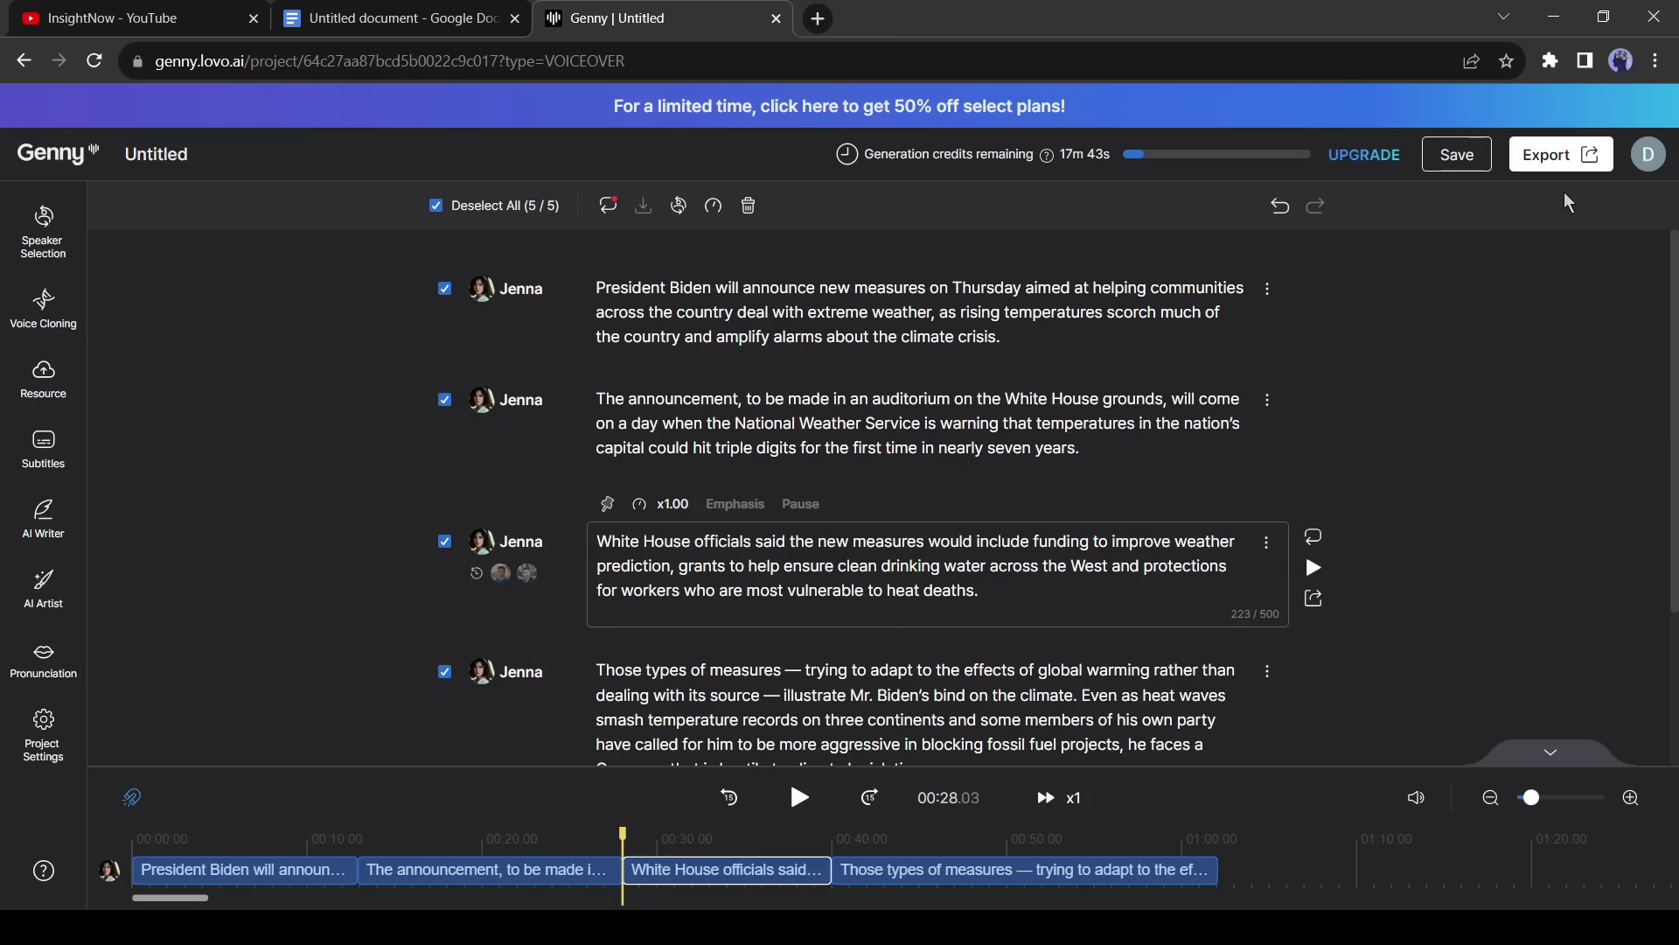
scroll(1067, 648, "down", 1)
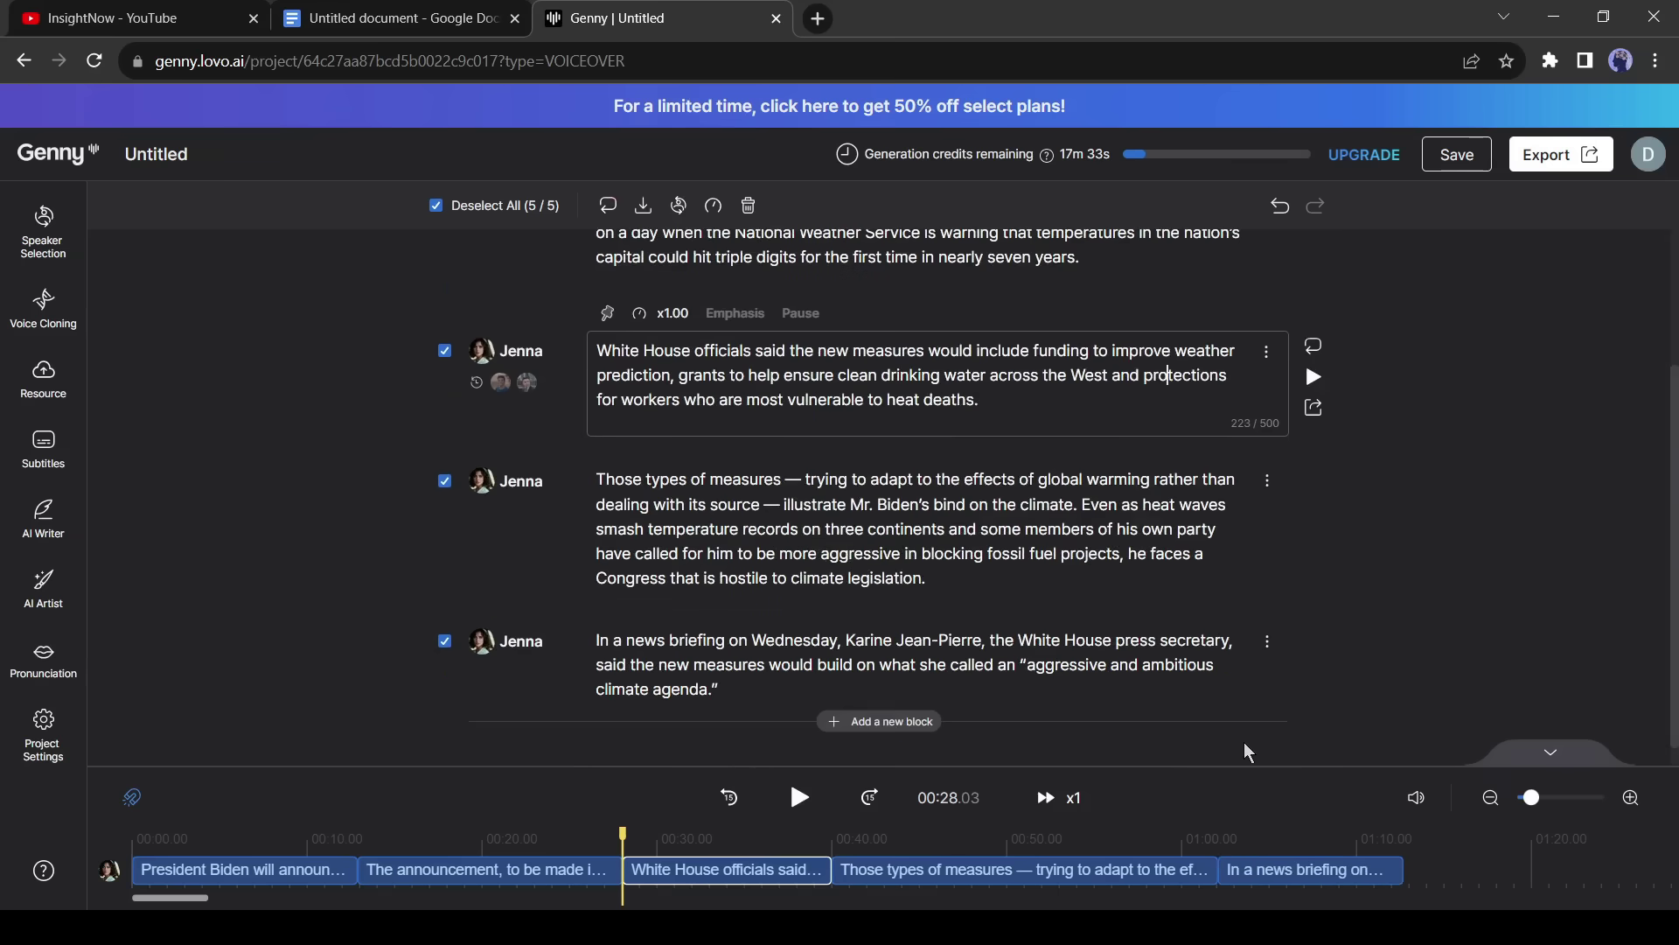
left_click(1205, 678)
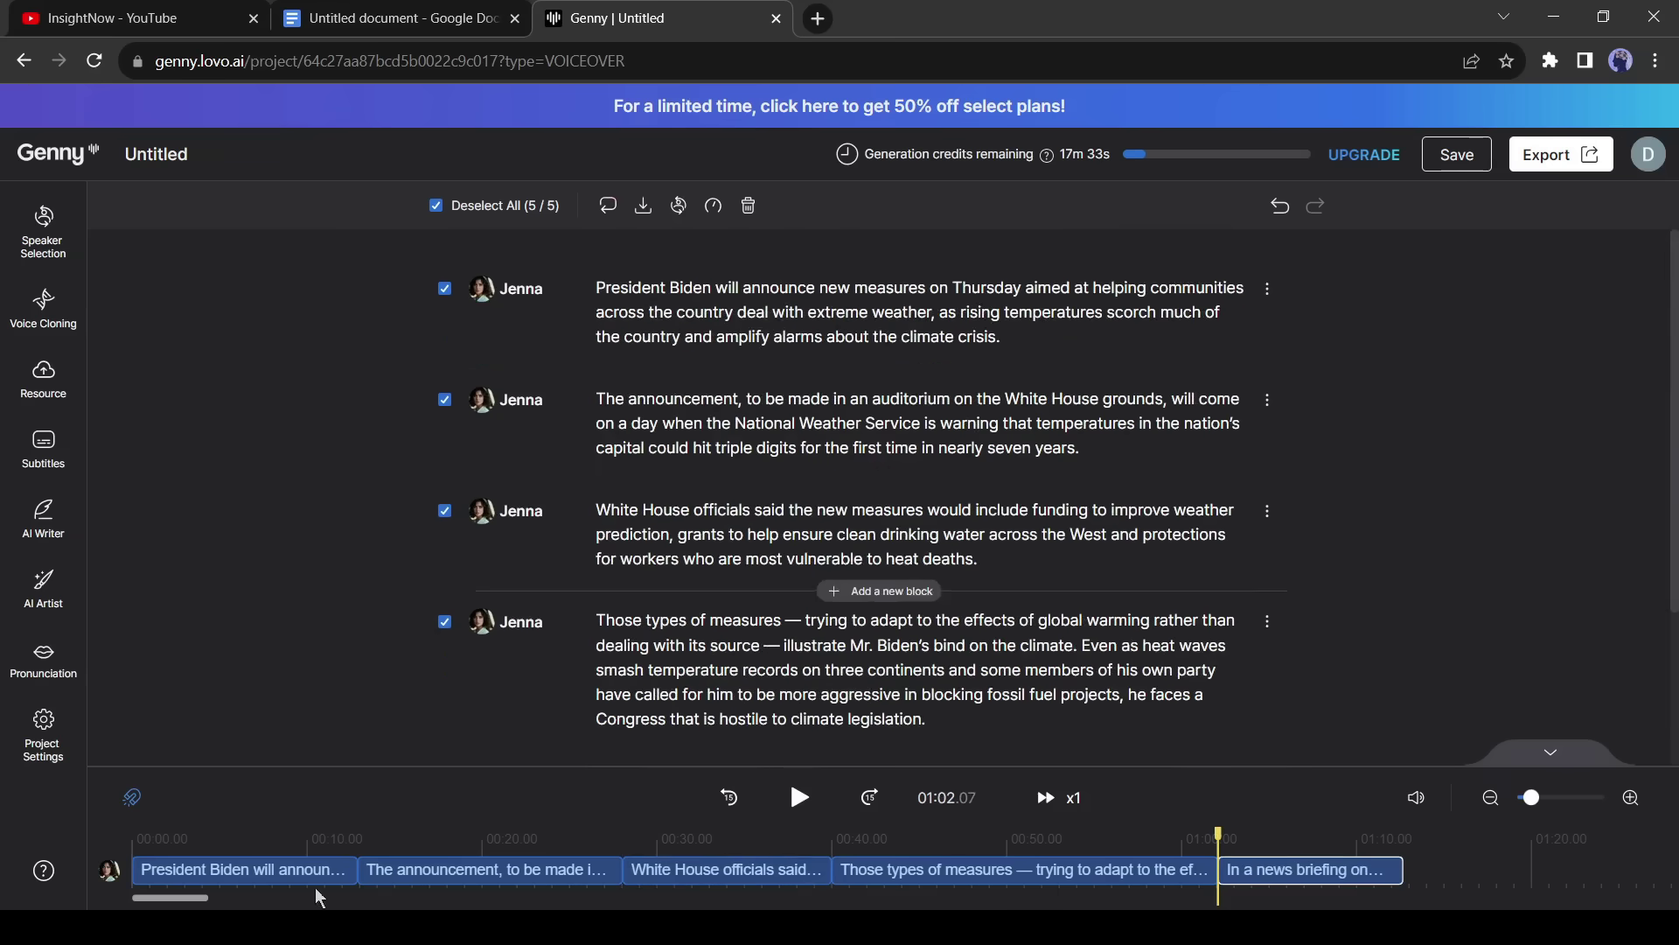
left_click(1369, 441)
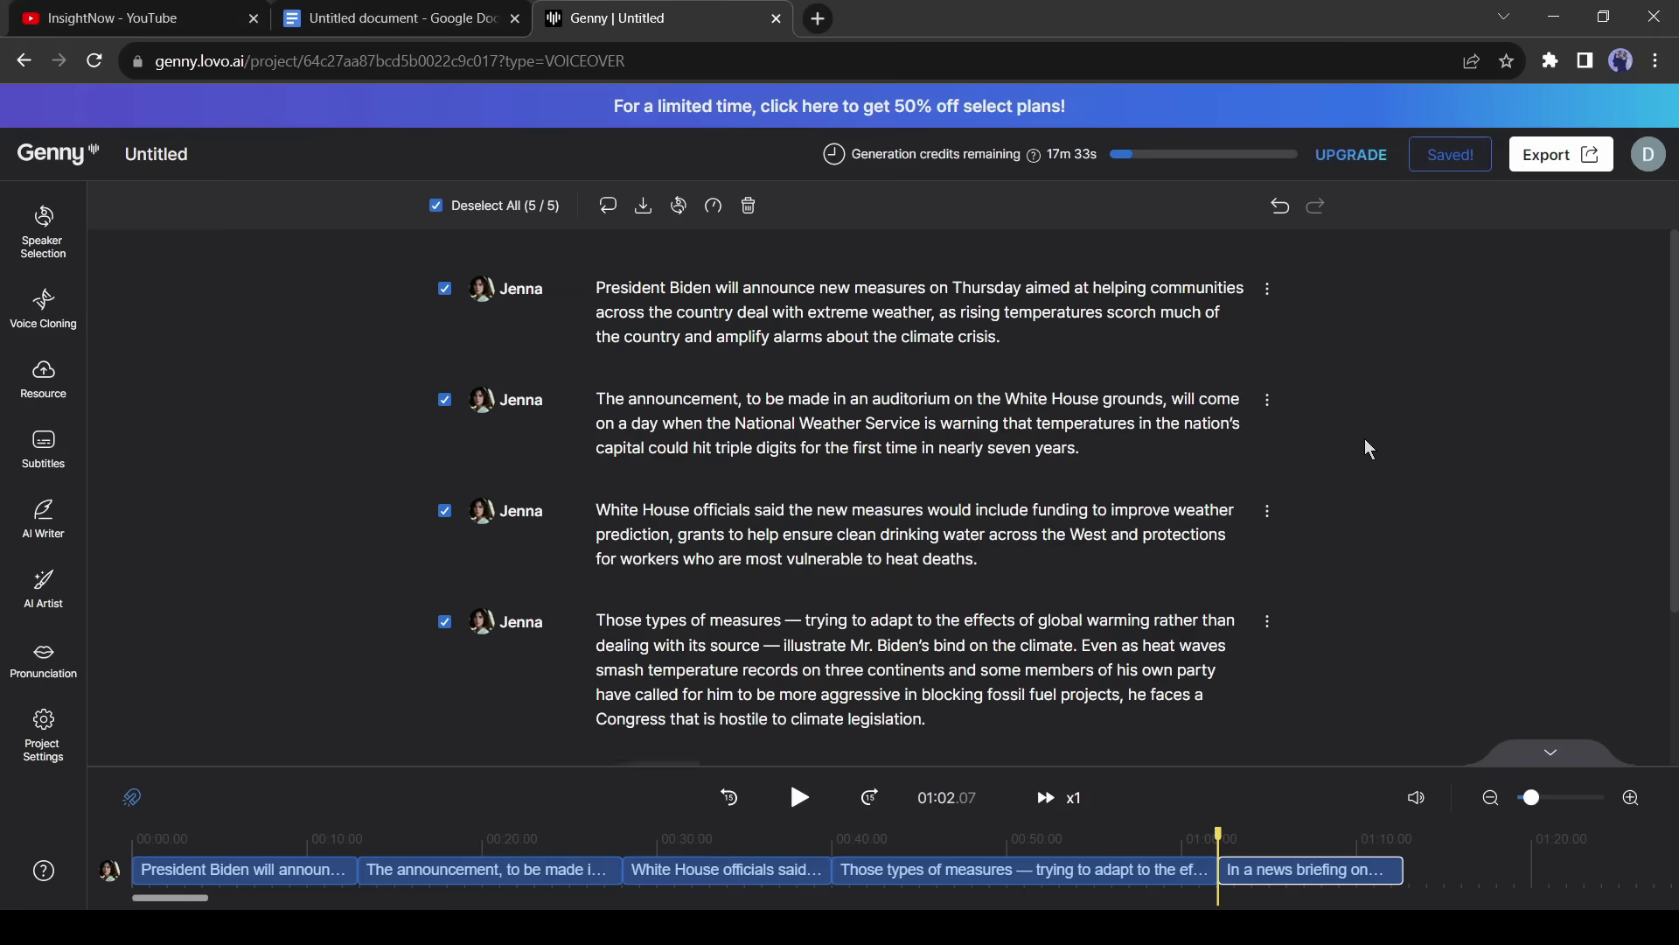
left_click(1268, 291)
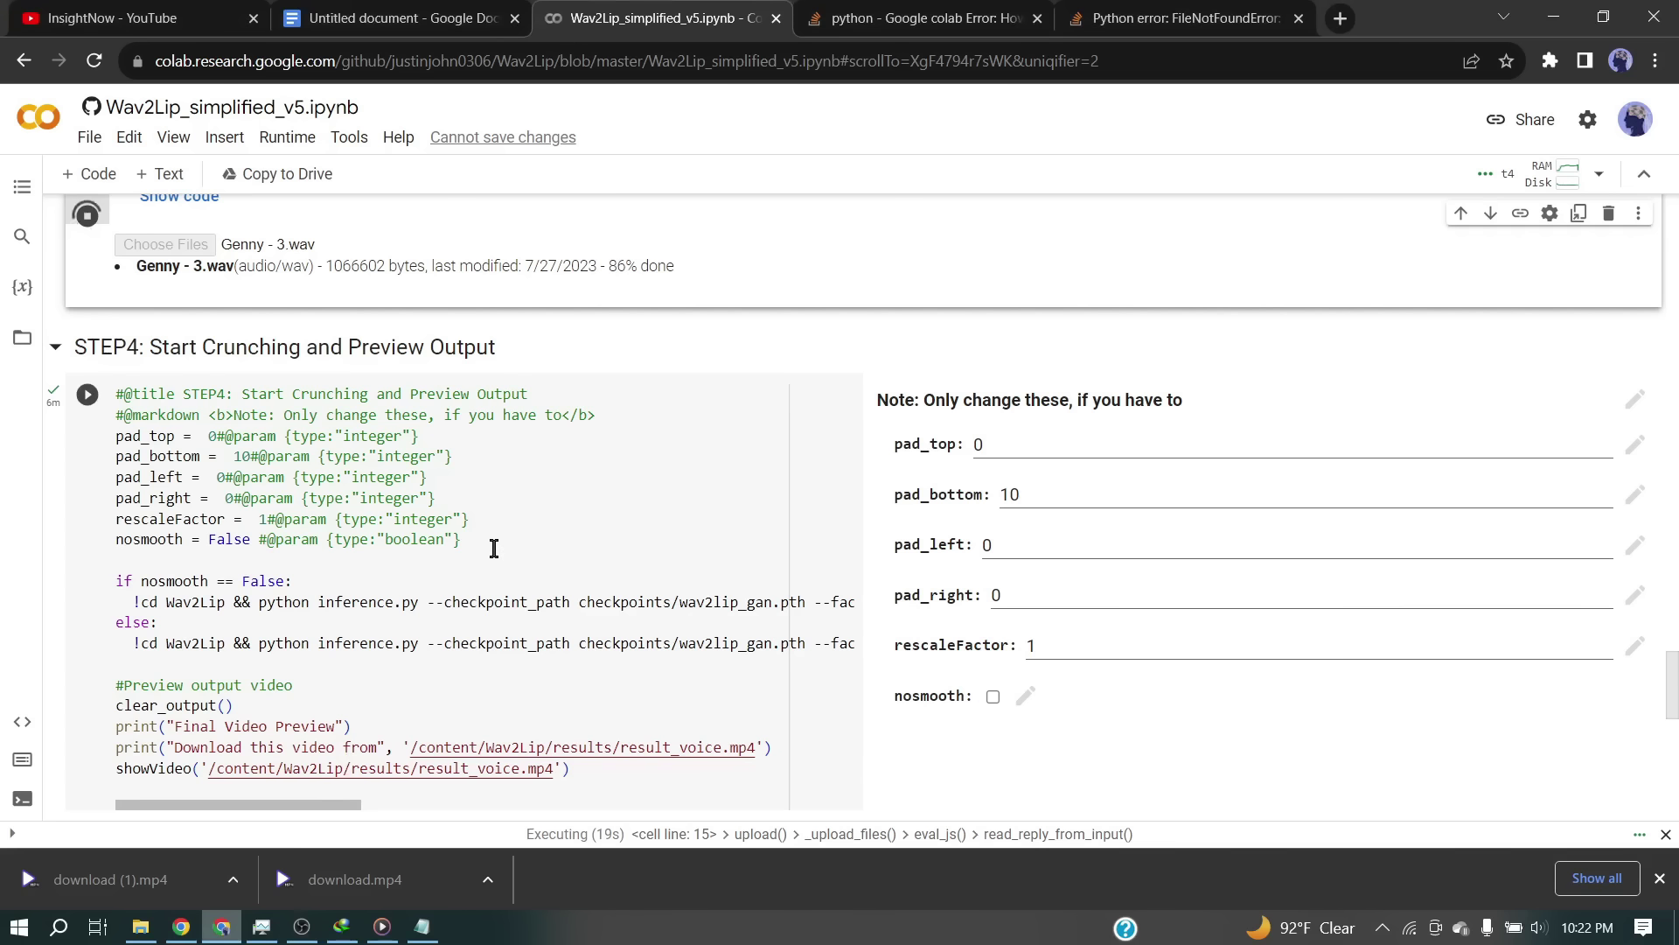
Connect the Wav2Lip notebook to a Colab runtime.
scroll(494, 549, "up", 1)
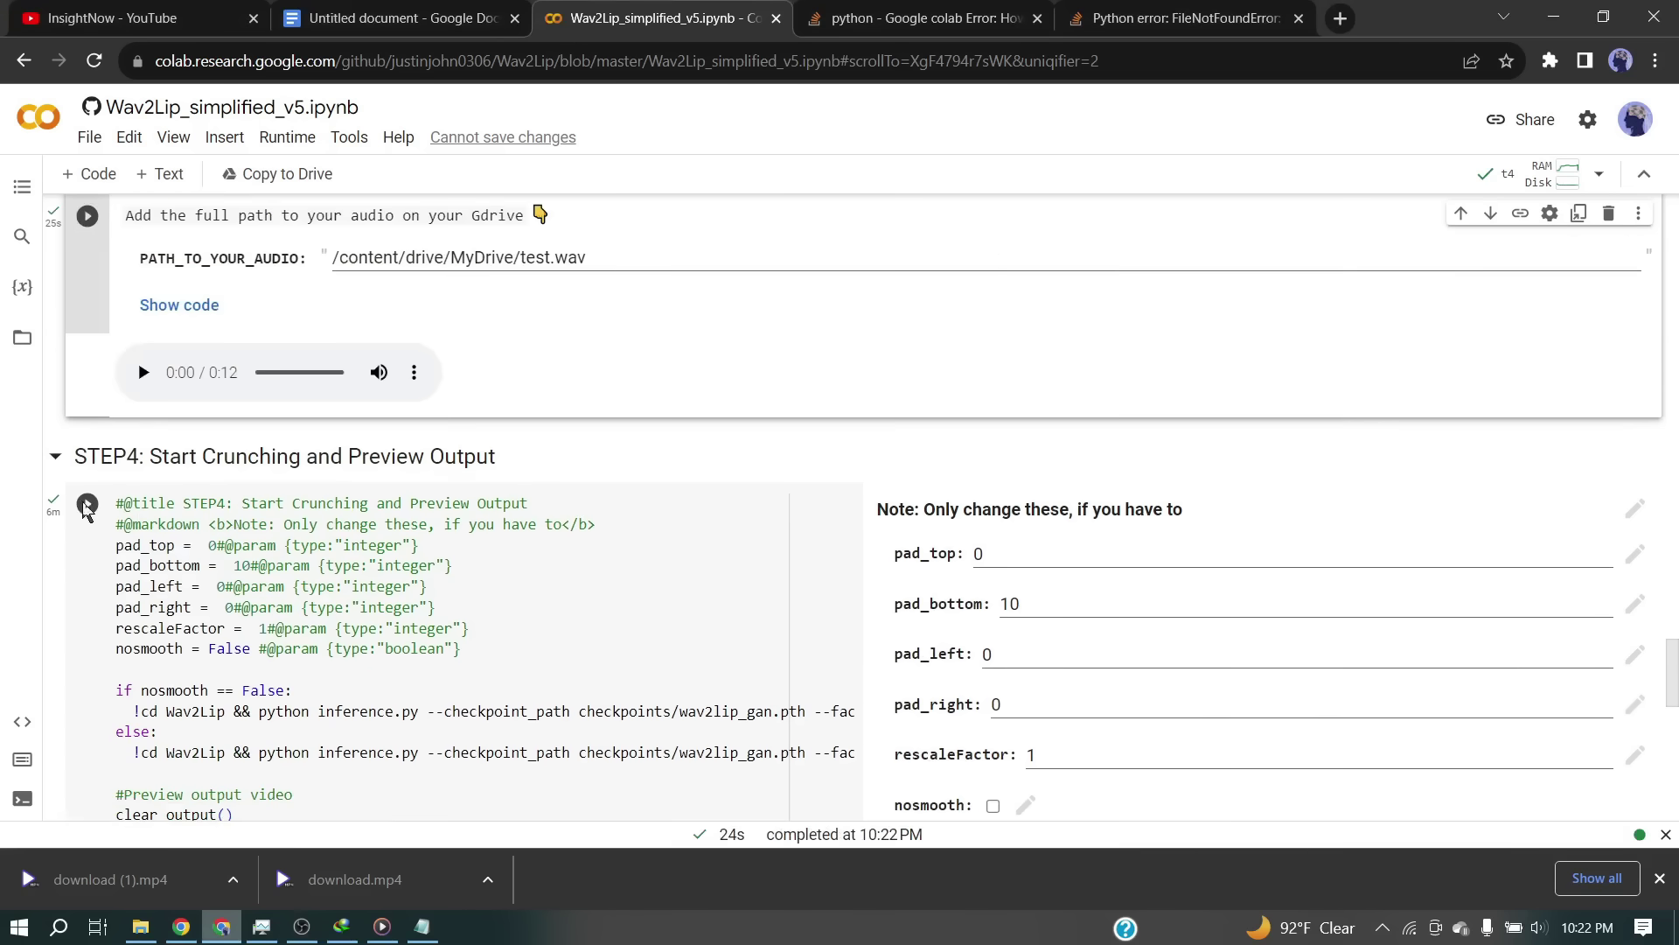
left_click(83, 516)
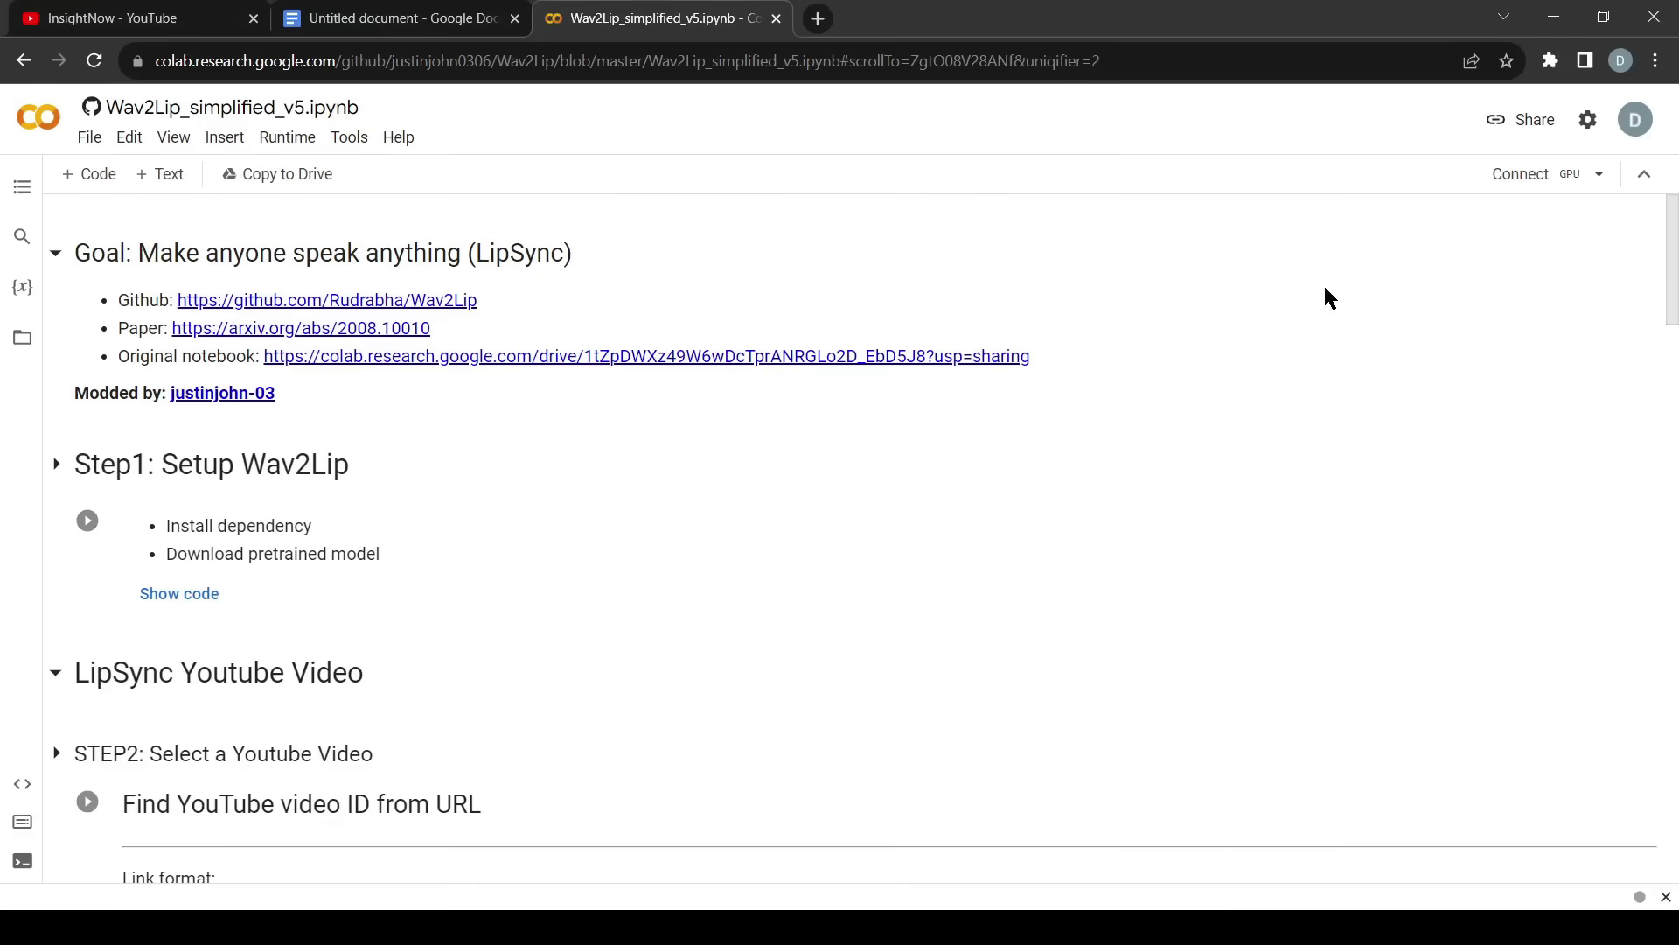
left_click(1542, 183)
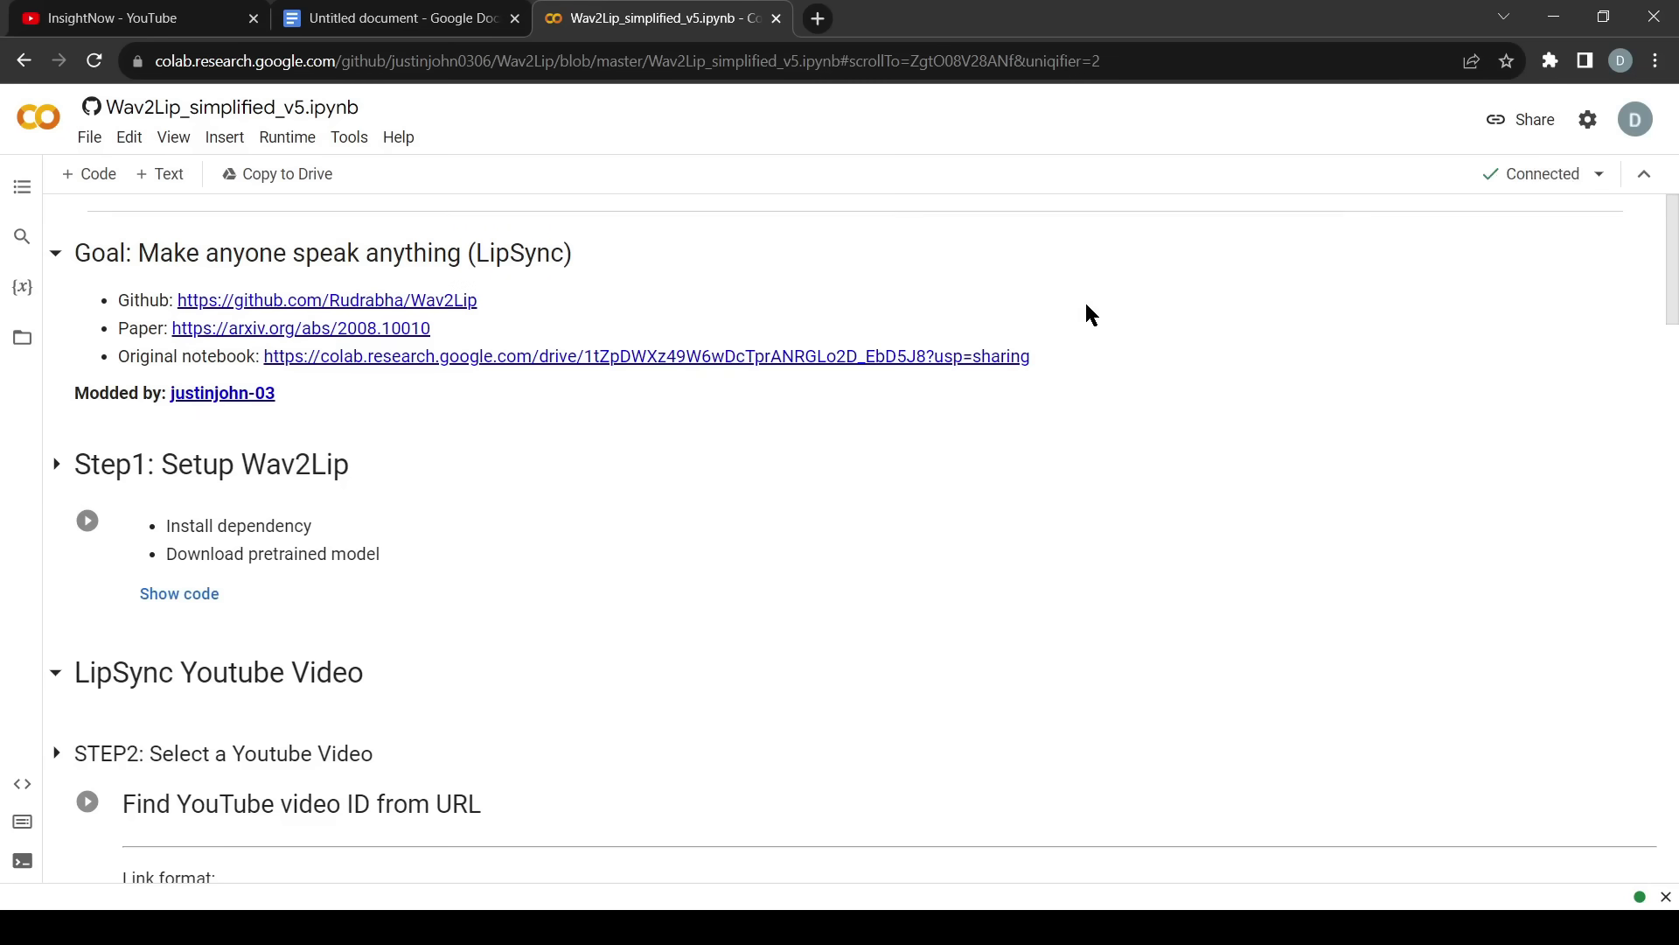
Run the Step1: Setup Wav2Lip cell, accepting the Run anyway warning.
scroll(514, 549, "down", 1)
scroll(513, 551, "down", 2)
left_click(88, 300)
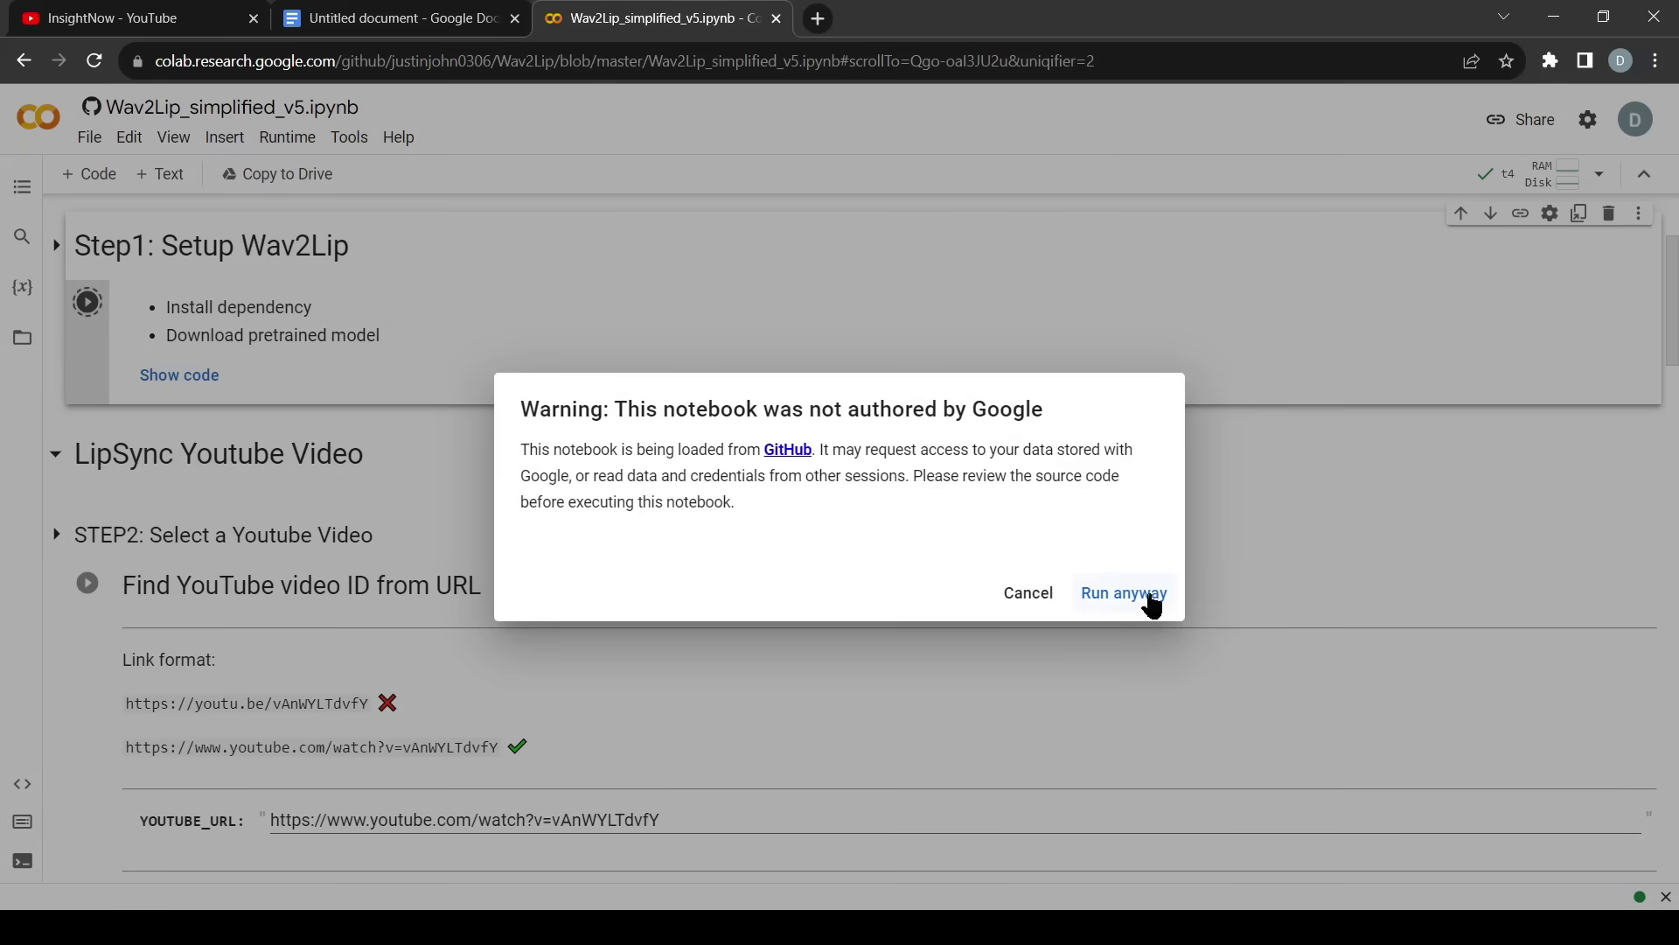
left_click(1124, 593)
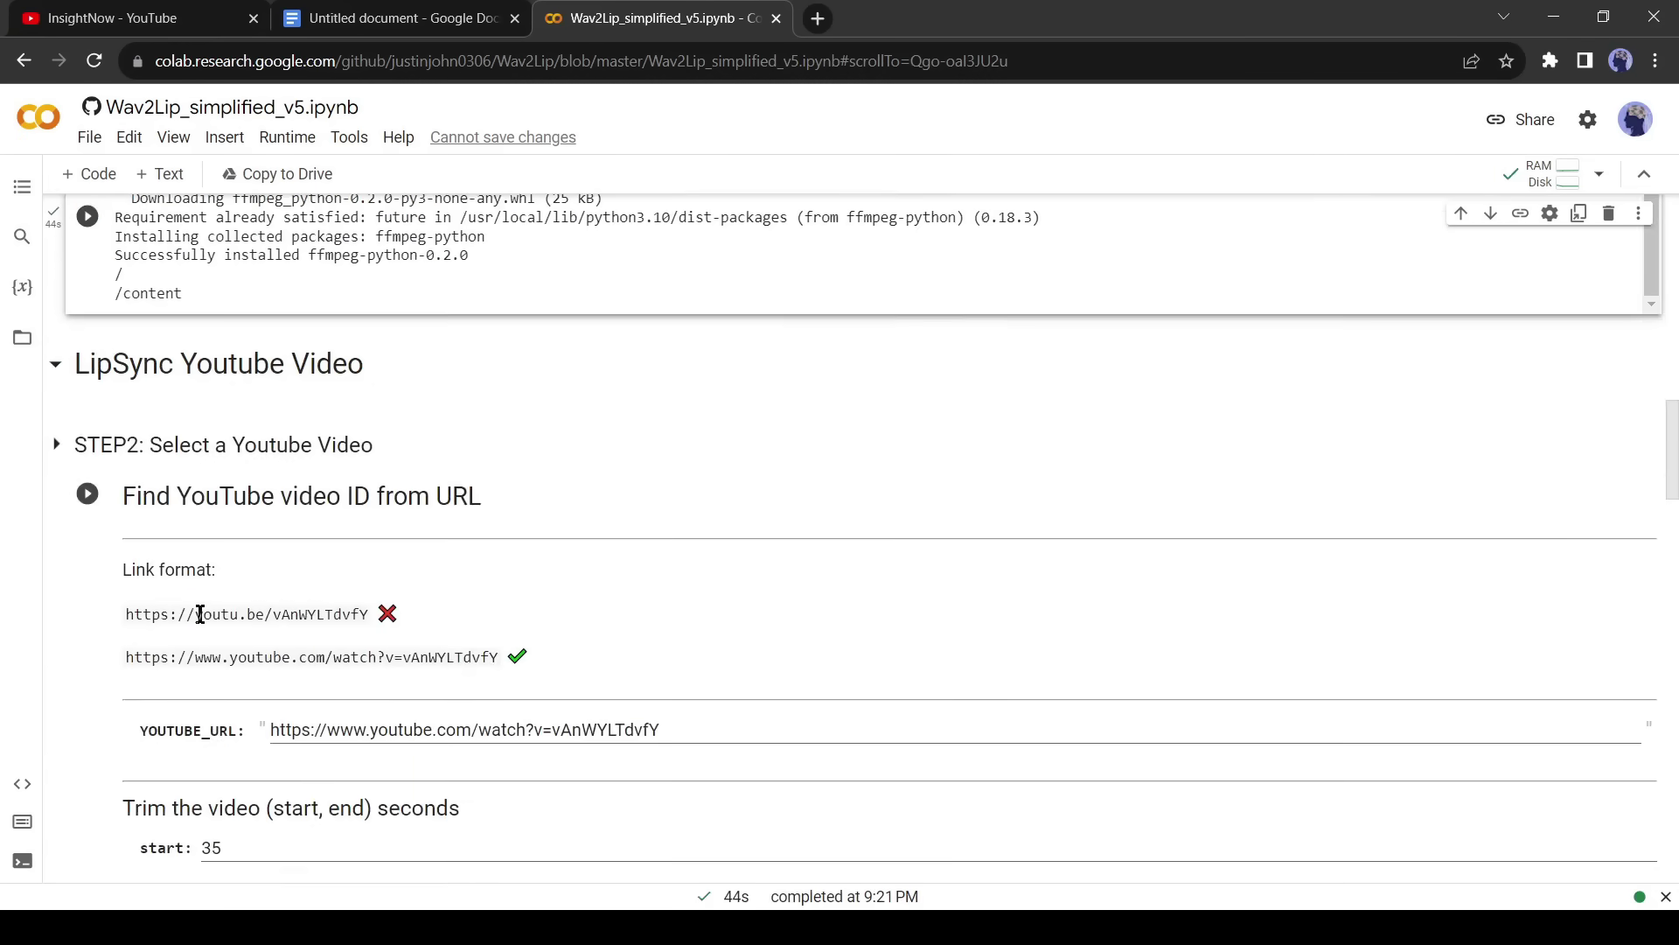
Locate the STEP2 cell and keep its upload method set to Upload.
left_click(200, 614)
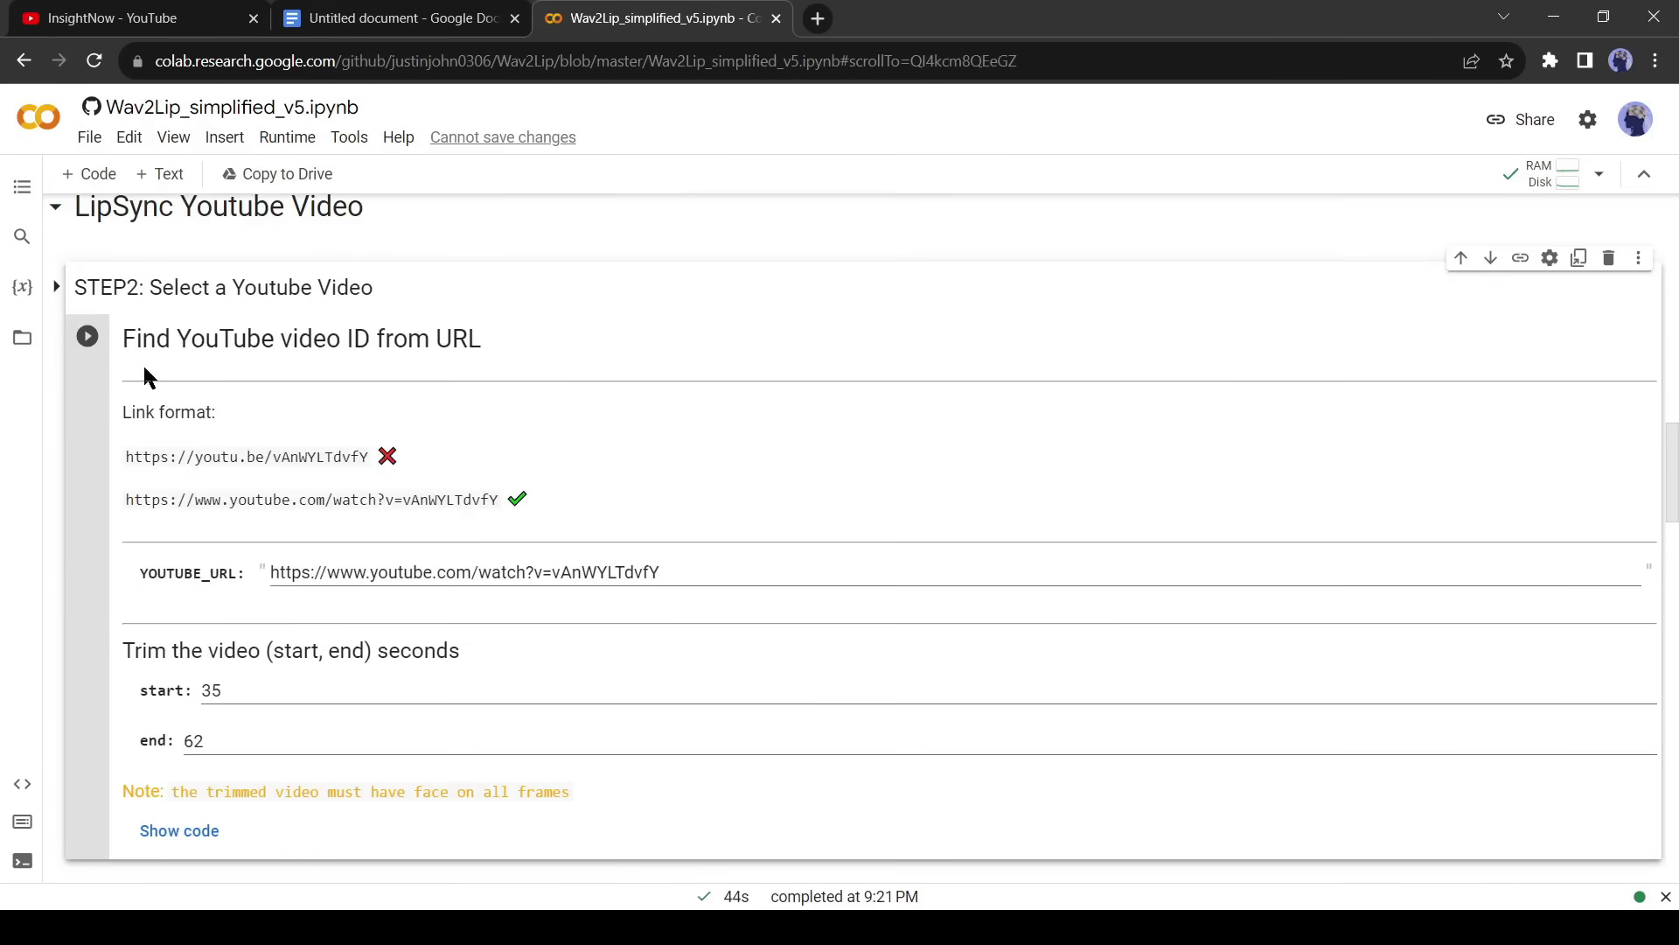
scroll(144, 376, "down", 6)
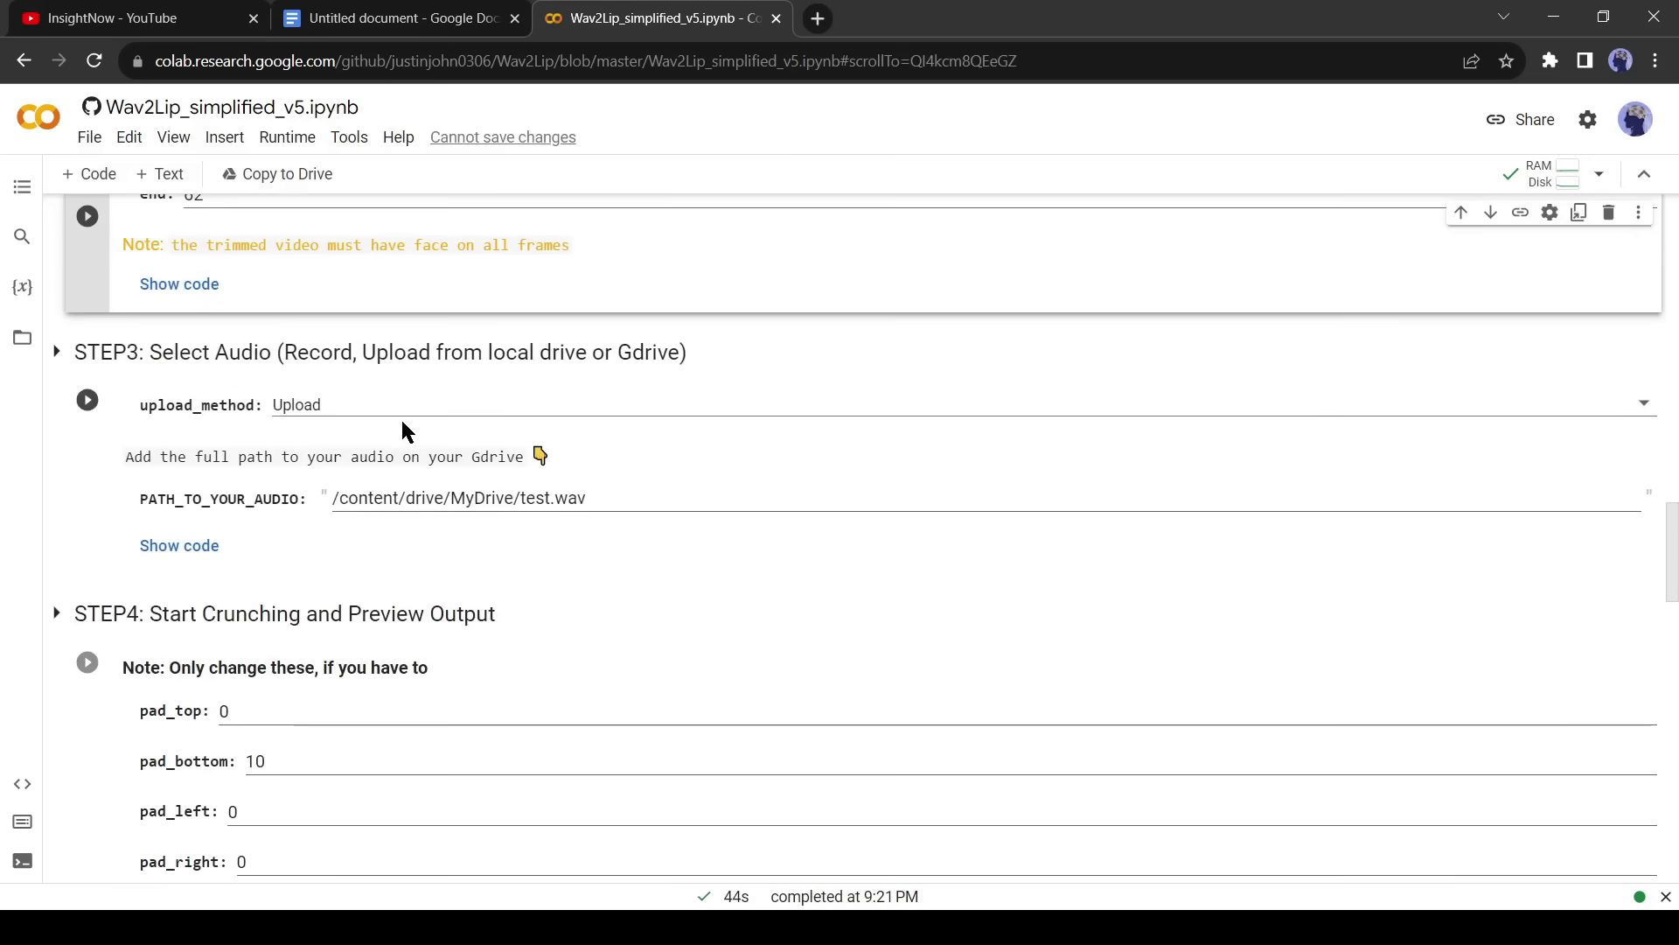
scroll(420, 402, "down", 6)
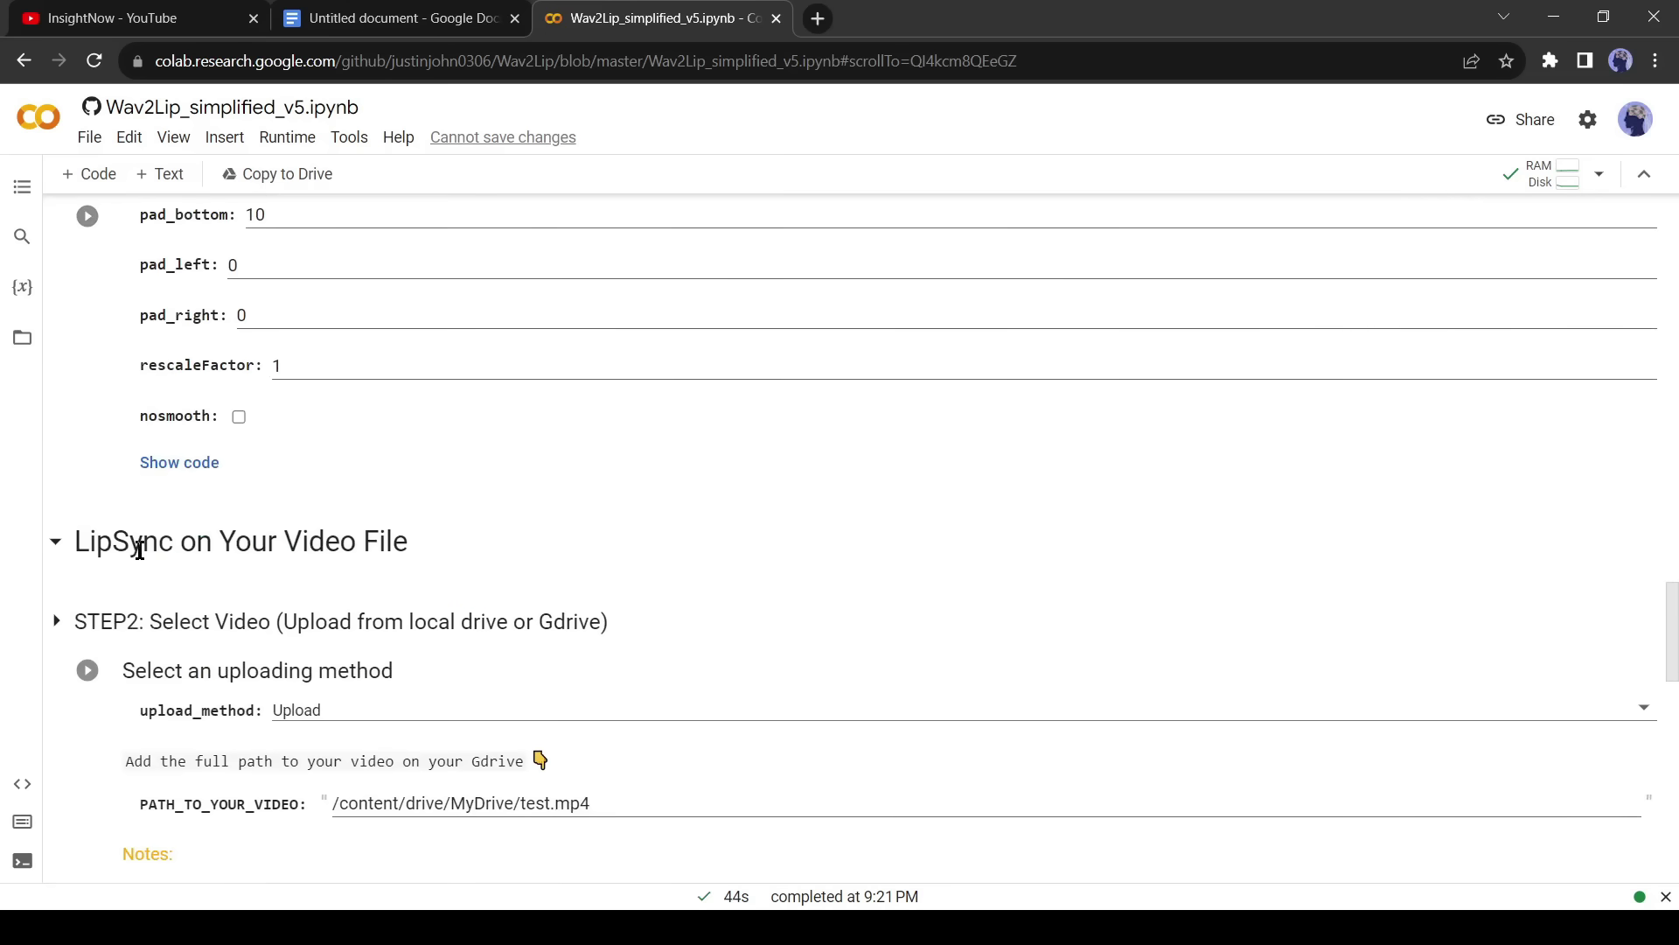
left_click_drag(139, 549, 464, 560)
left_click(285, 535)
scroll(282, 495, "down", 1)
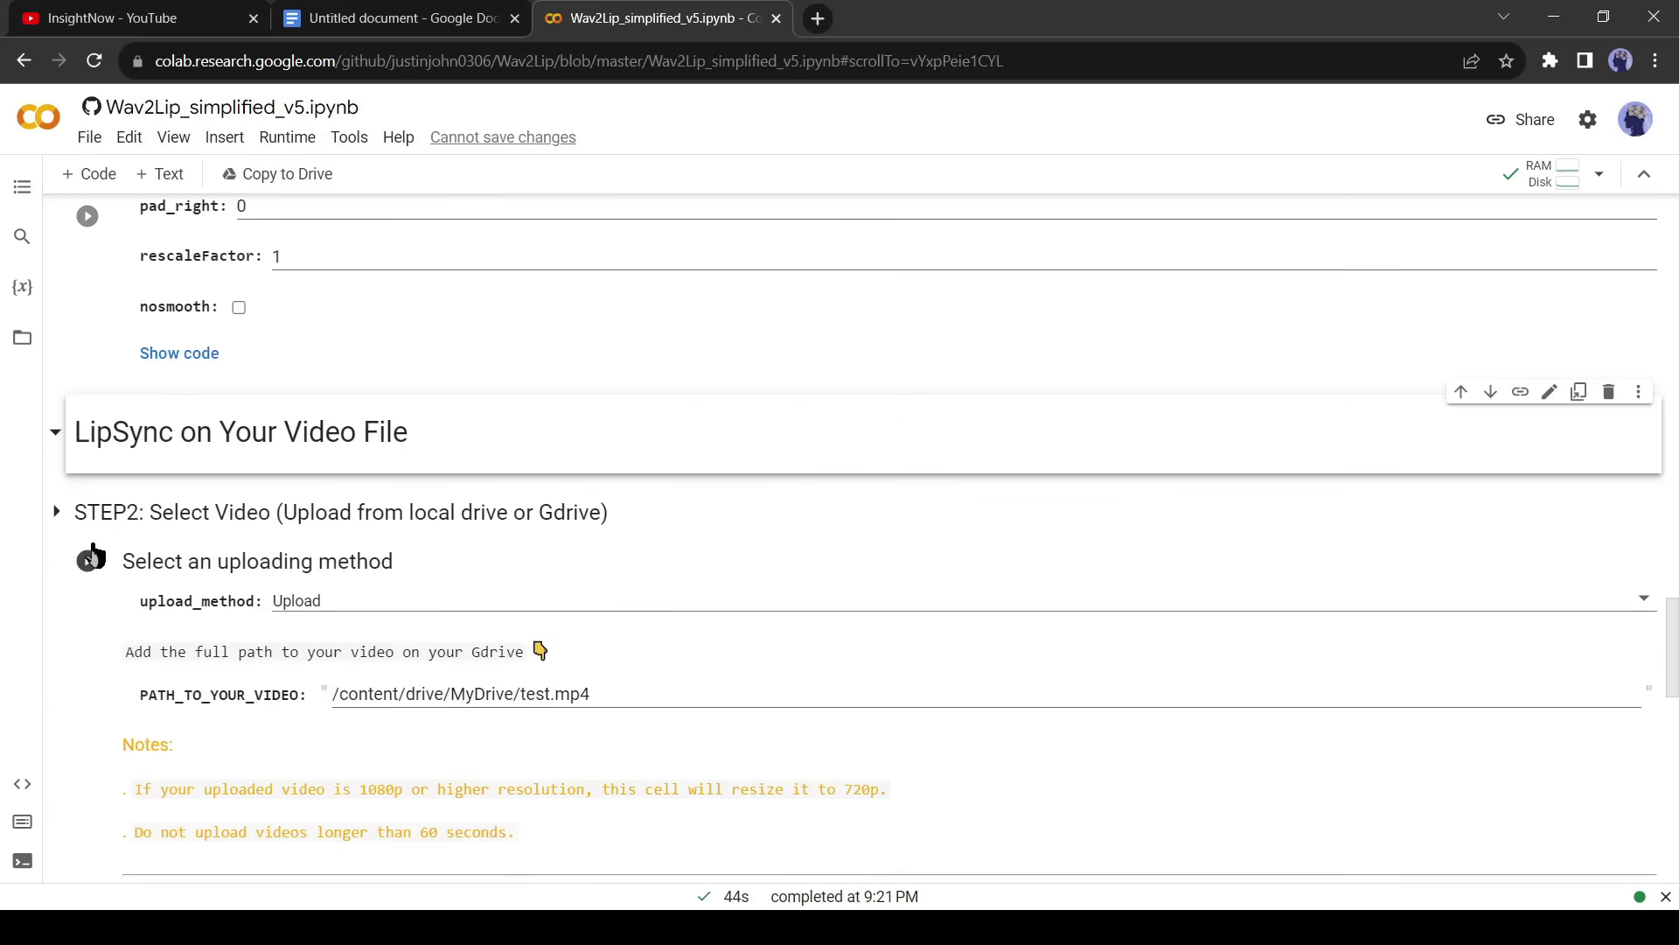
left_click(338, 606)
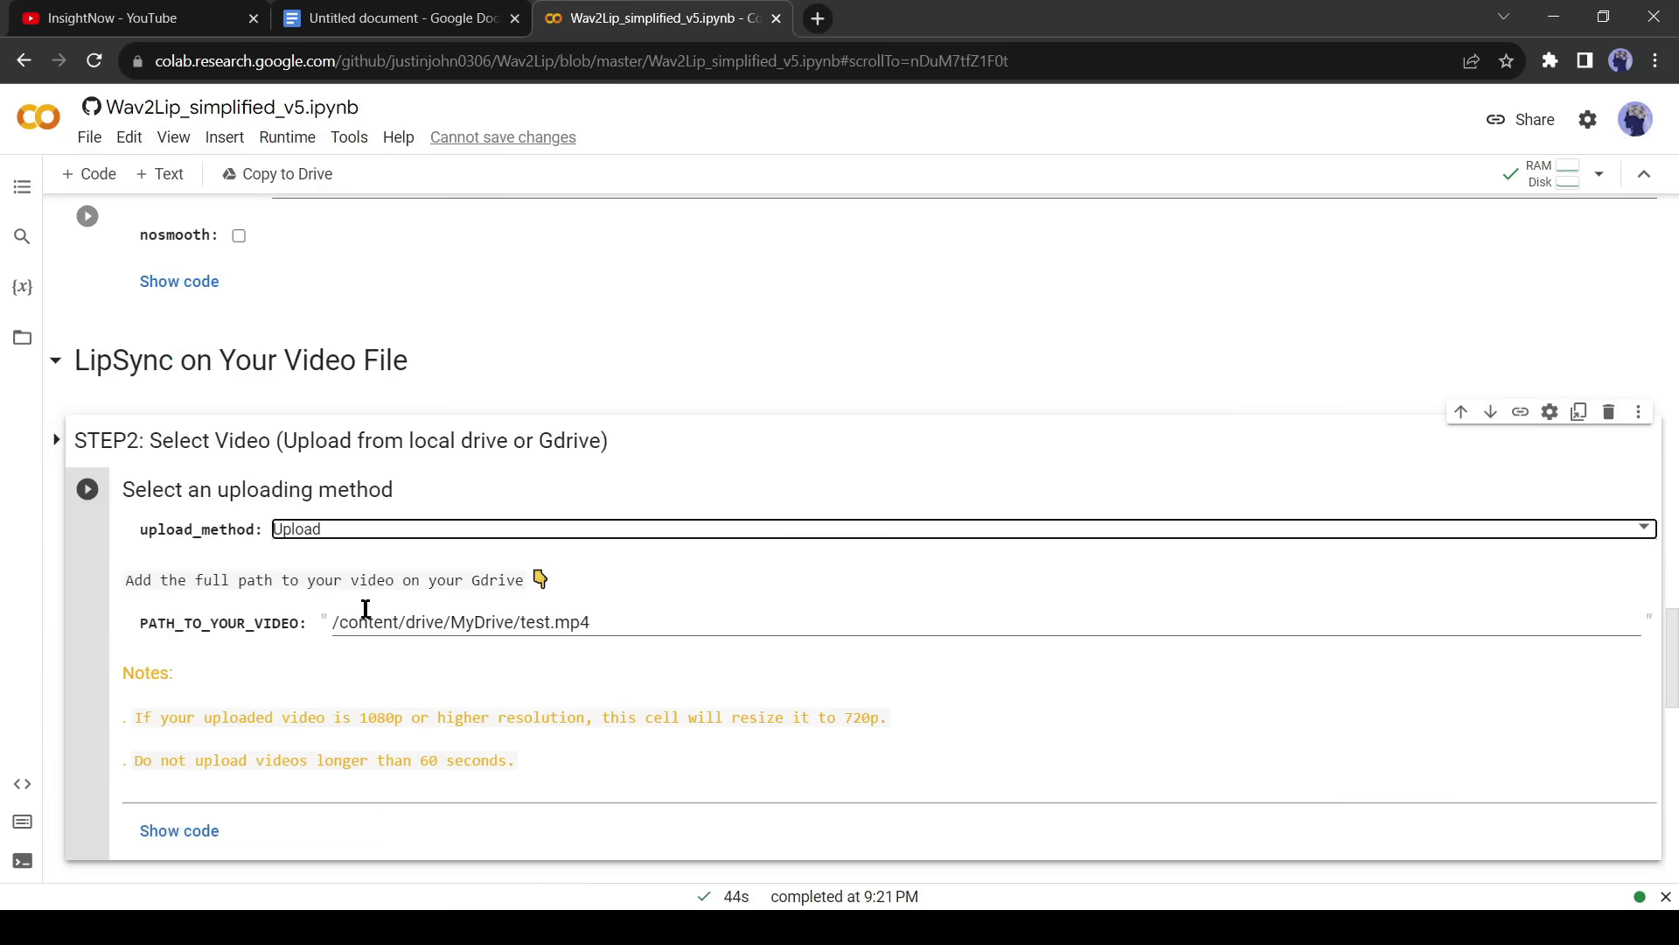
left_click(123, 617)
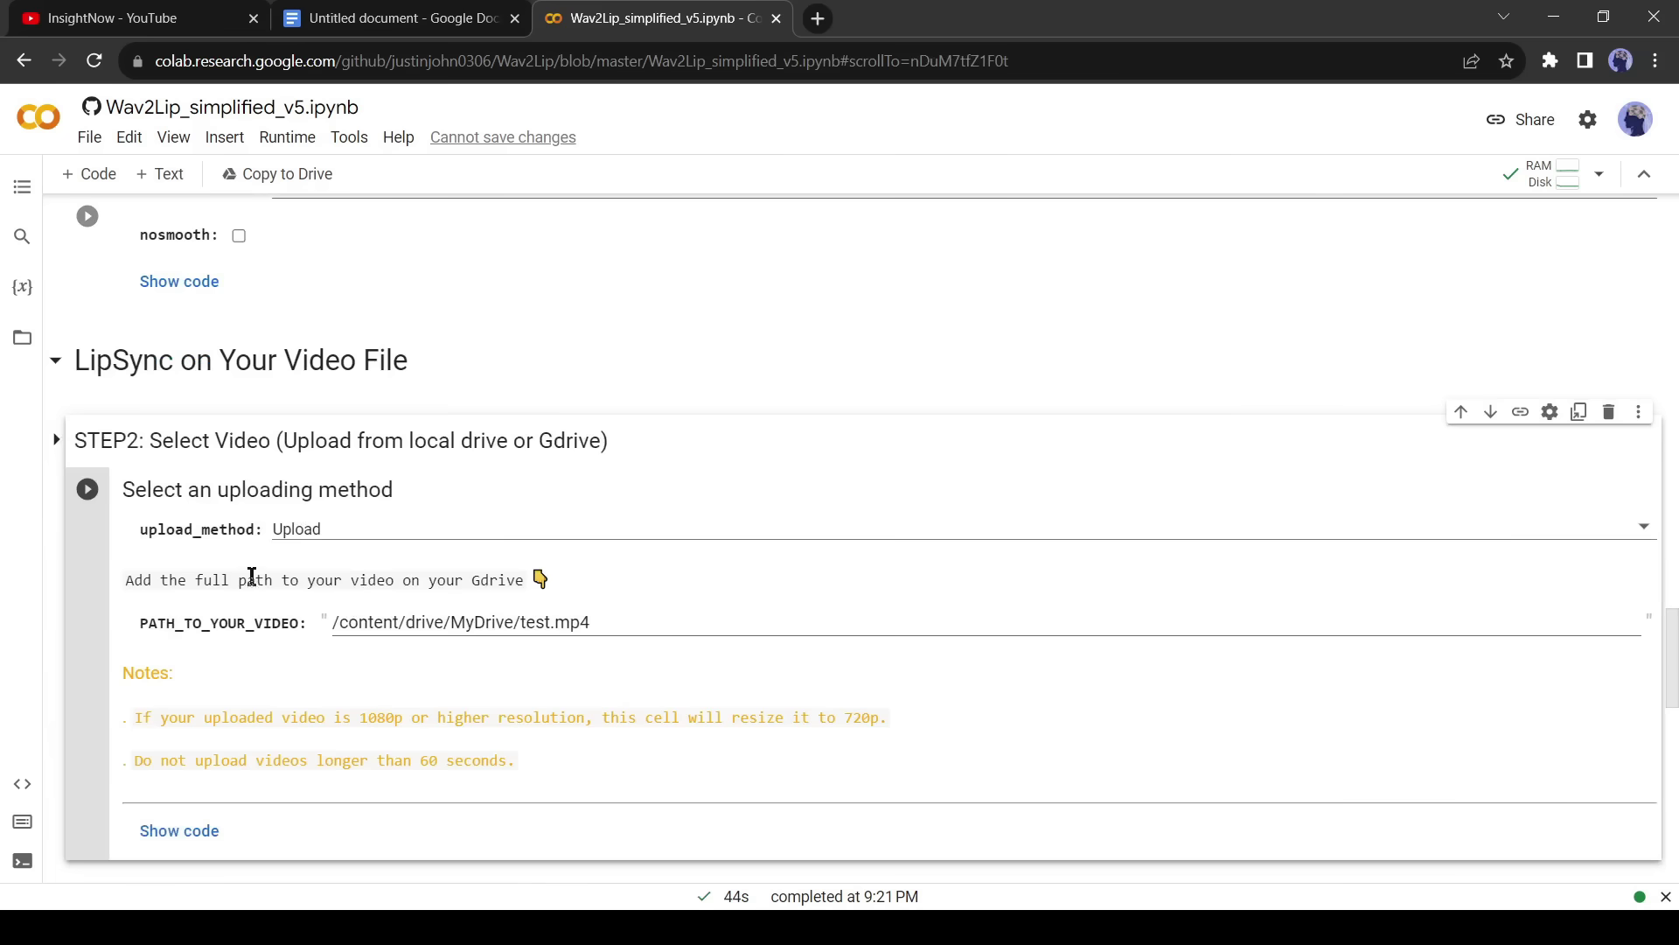
Run STEP2 and upload Untitled Video.mp4 as the input video.
left_click(86, 494)
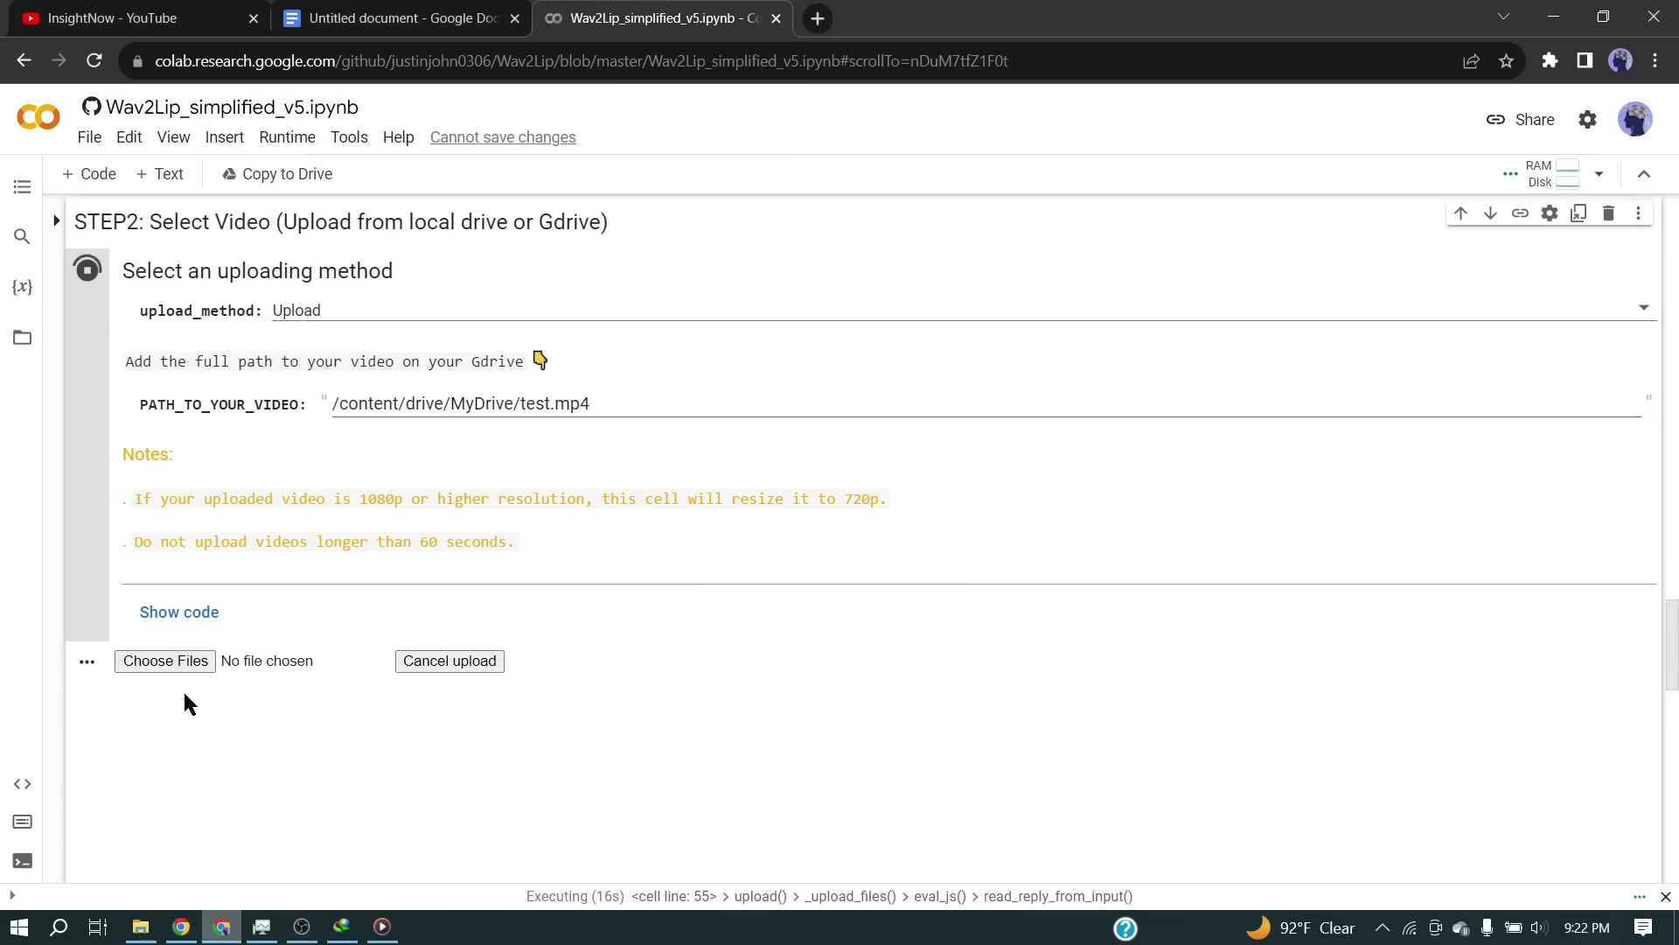
left_click(166, 661)
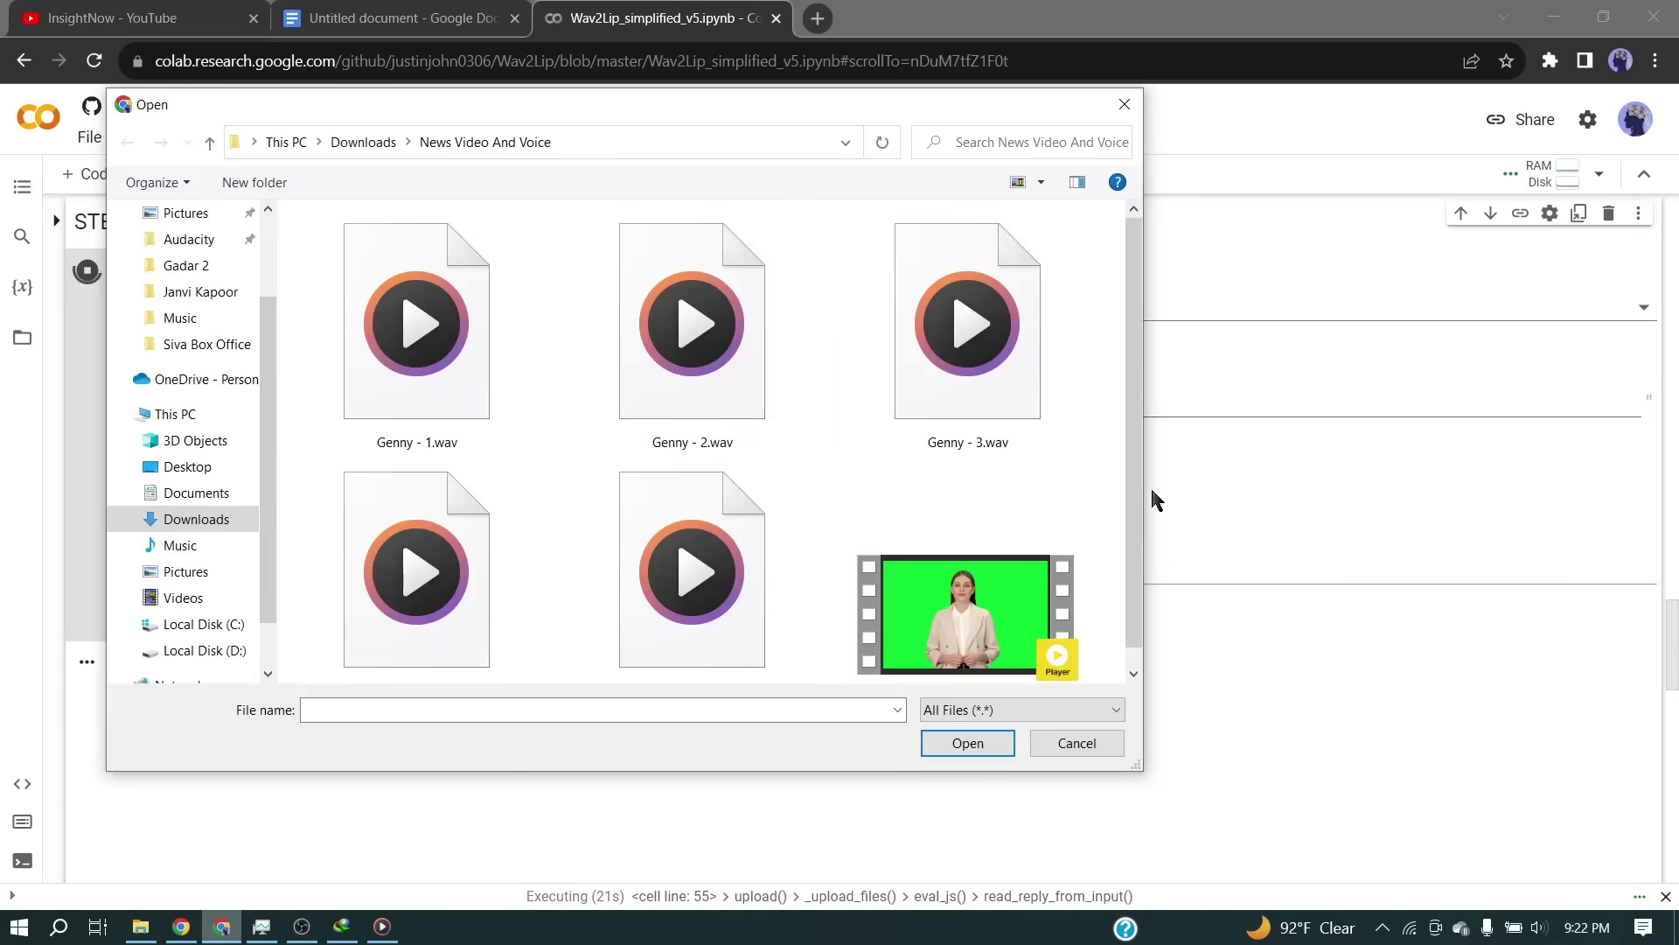
scroll(1131, 443, "down", 1)
double_click(958, 595)
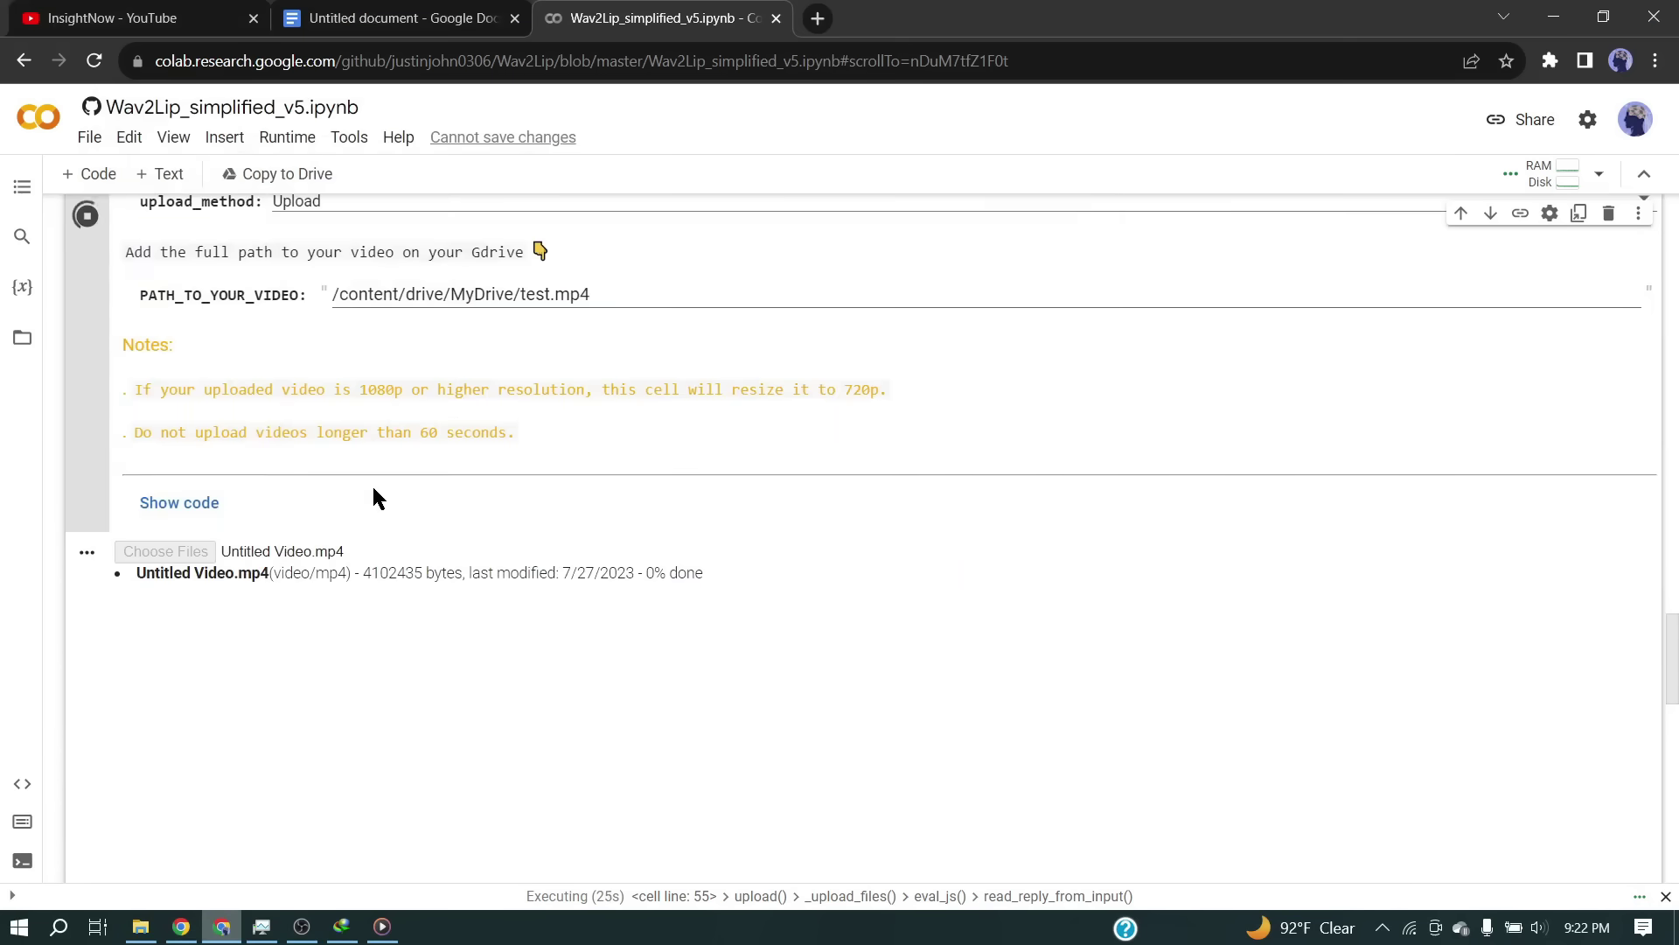
scroll(487, 629, "down", 3)
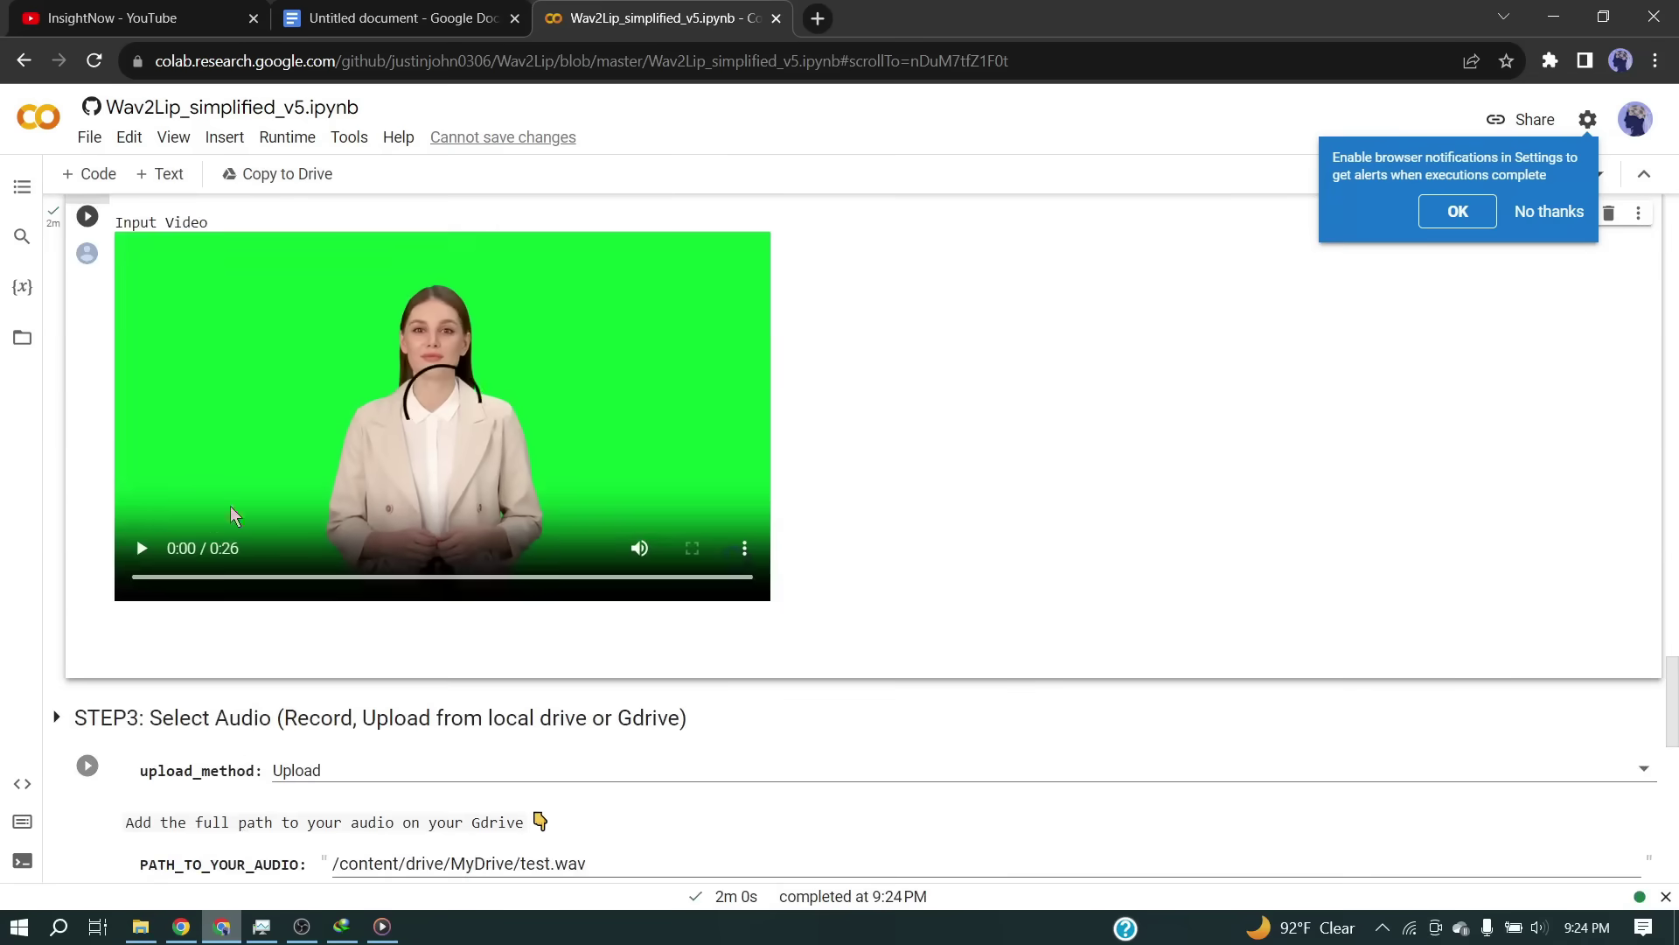
scroll(296, 719, "down", 2)
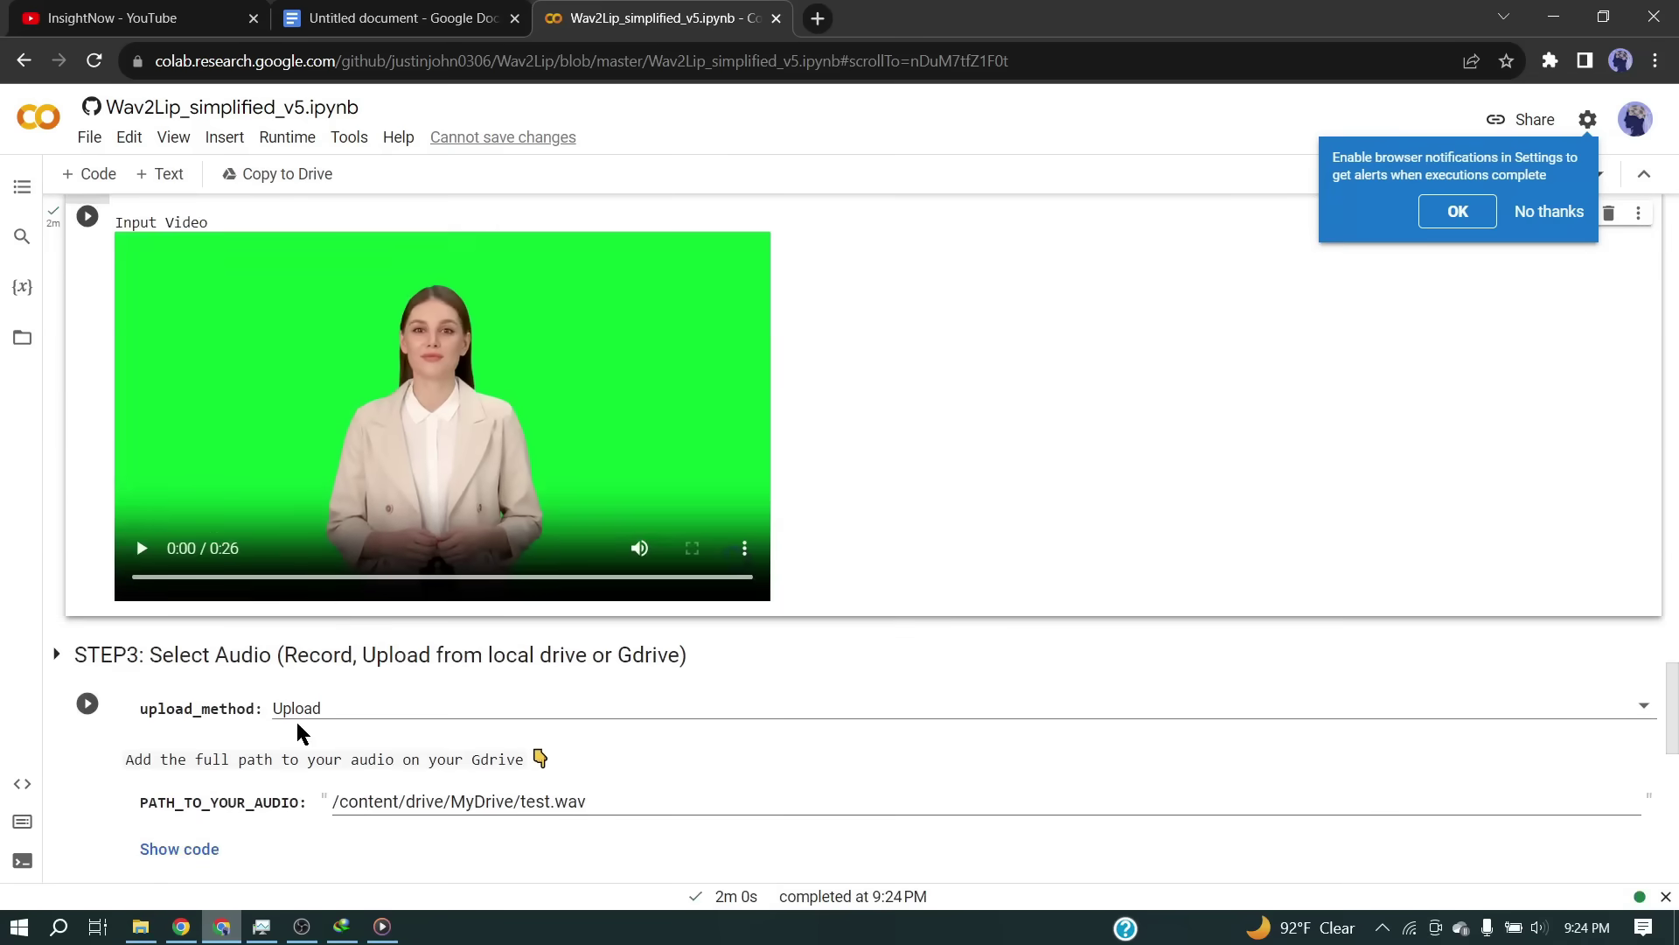
Run STEP3 and upload Genny - 1.wav as the voice track, giving a 12-second audio preview.
scroll(235, 691, "down", 1)
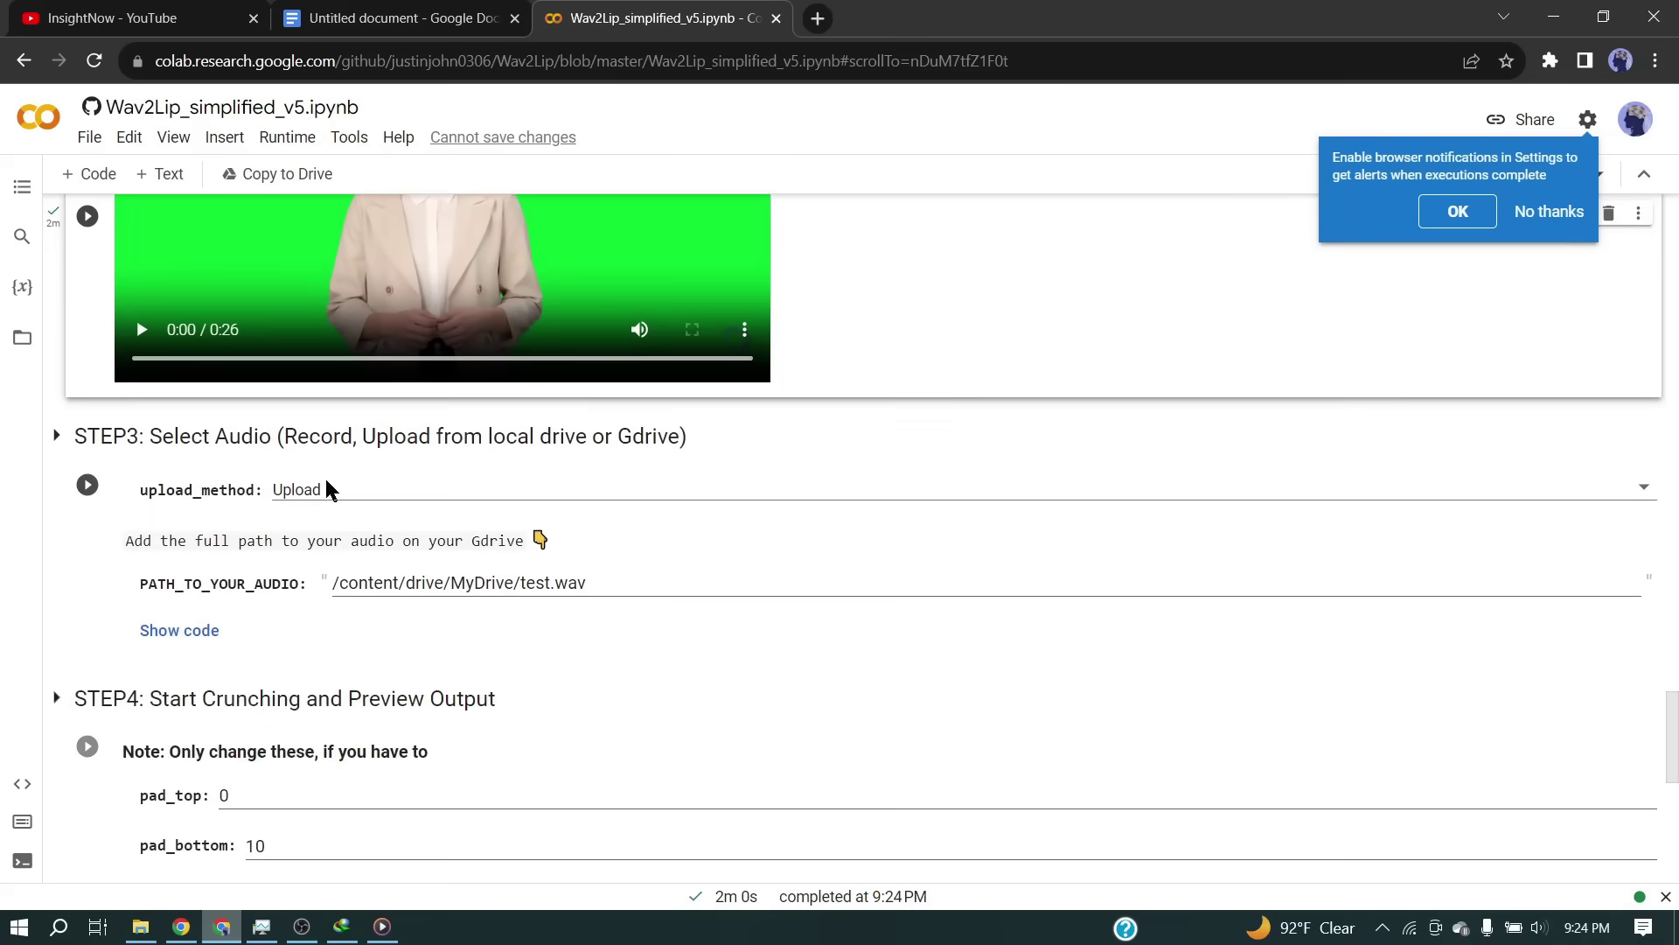
left_click(86, 484)
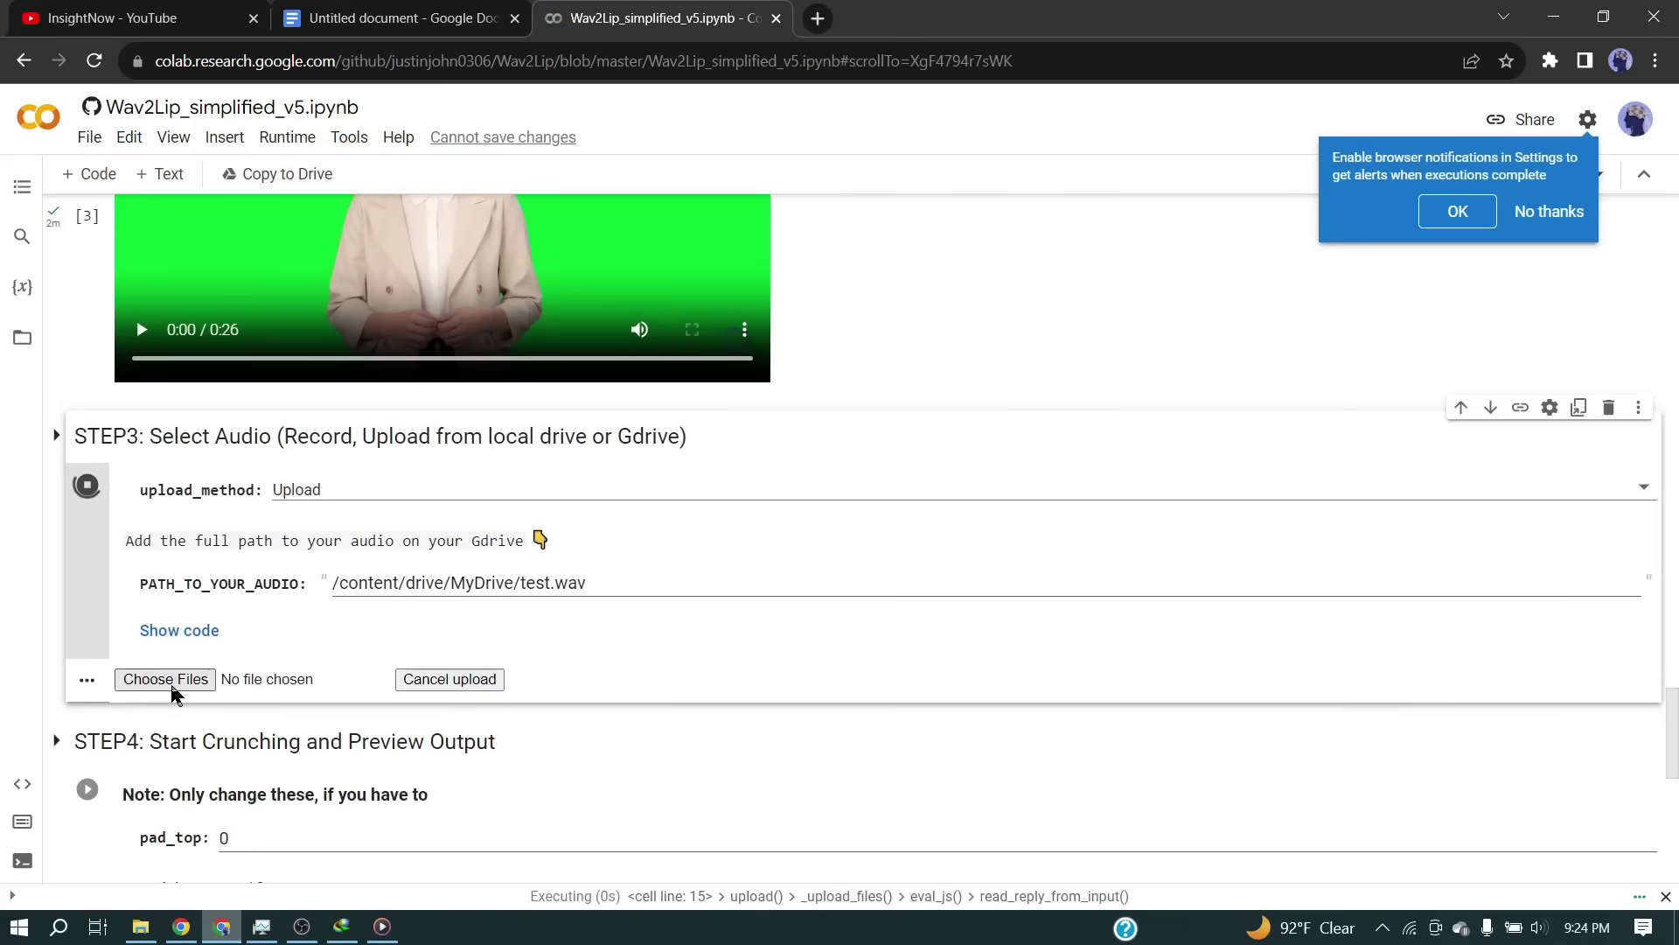
left_click(171, 685)
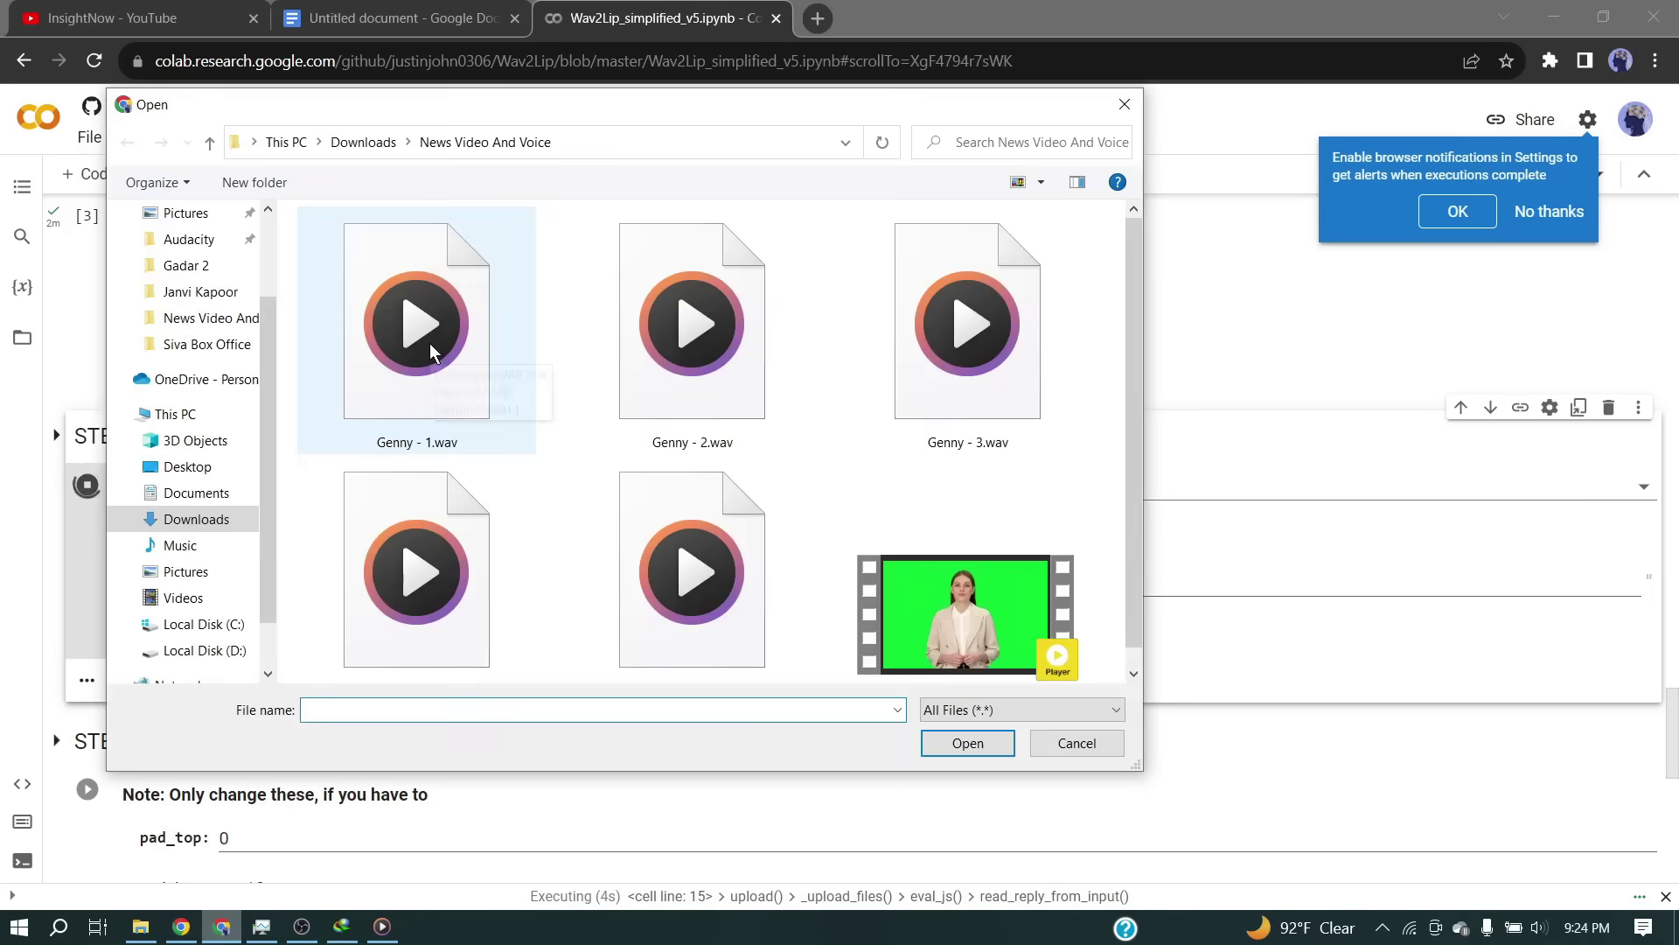
double_click(429, 343)
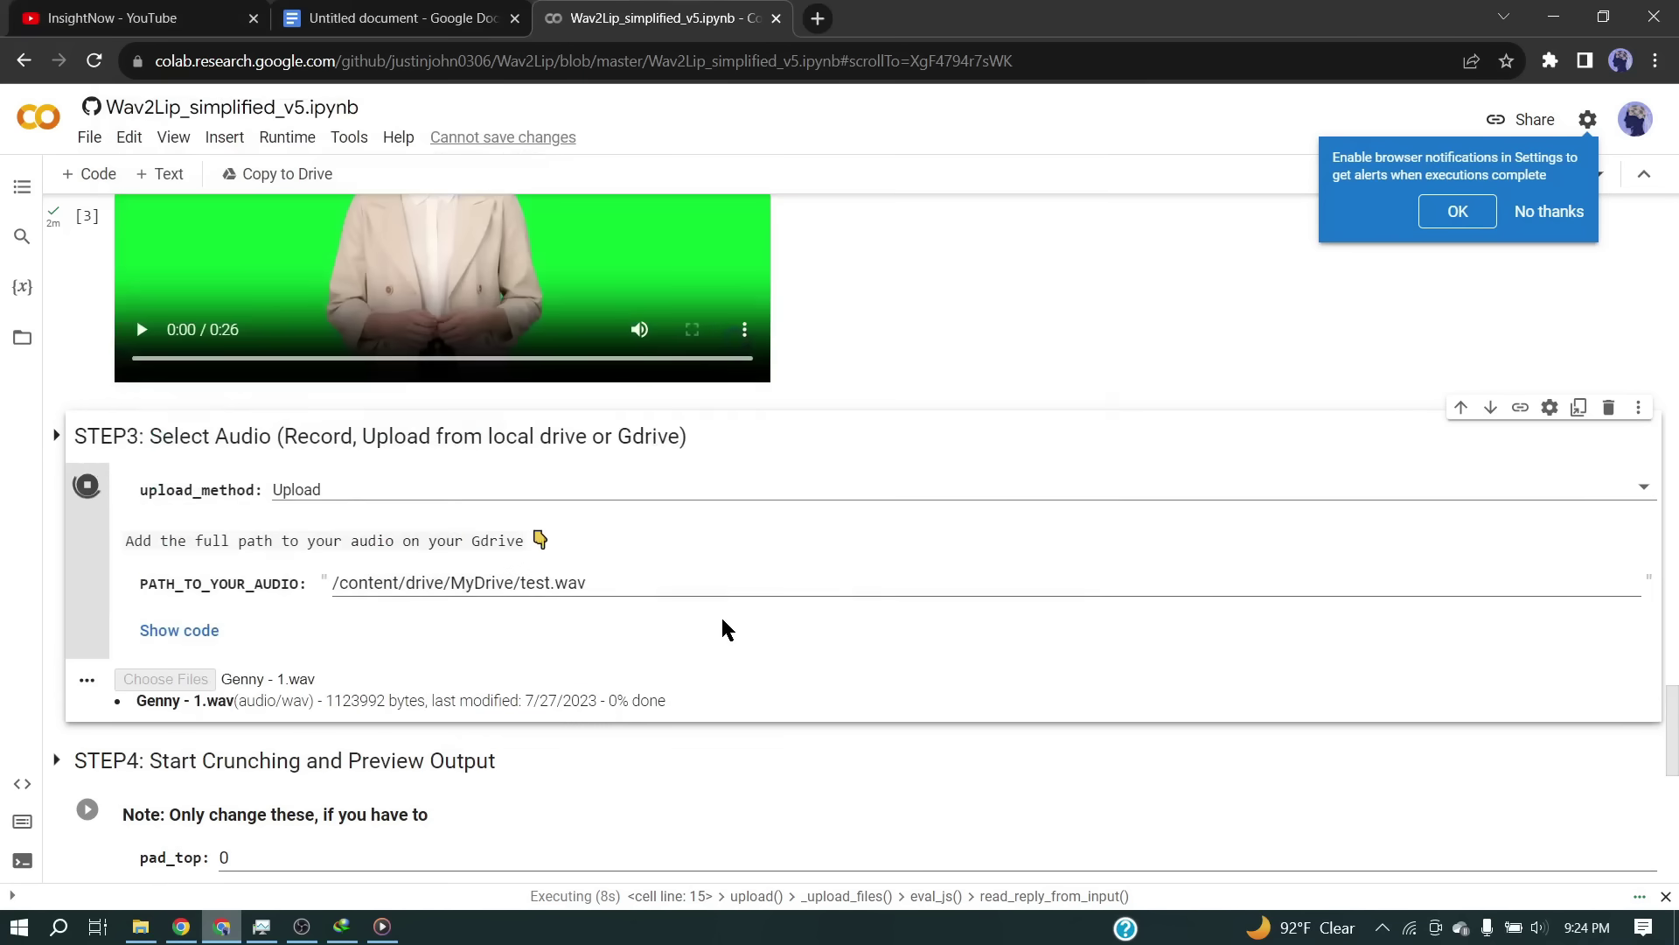
scroll(925, 554, "up", 4)
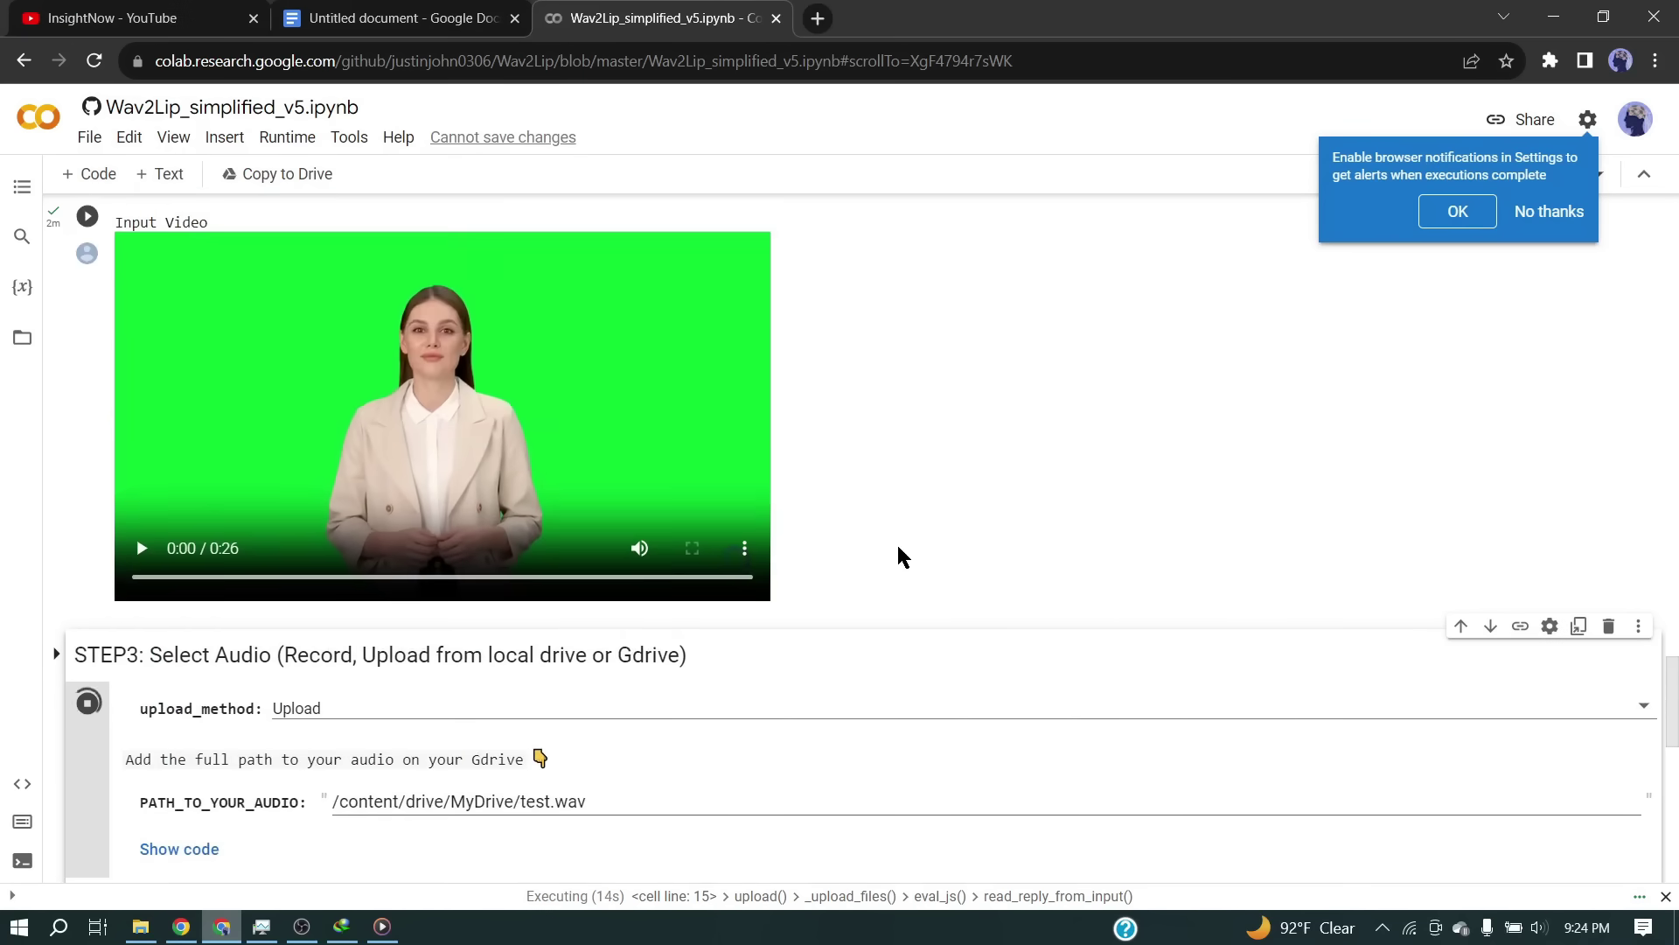
scroll(900, 554, "down", 1)
scroll(901, 555, "down", 4)
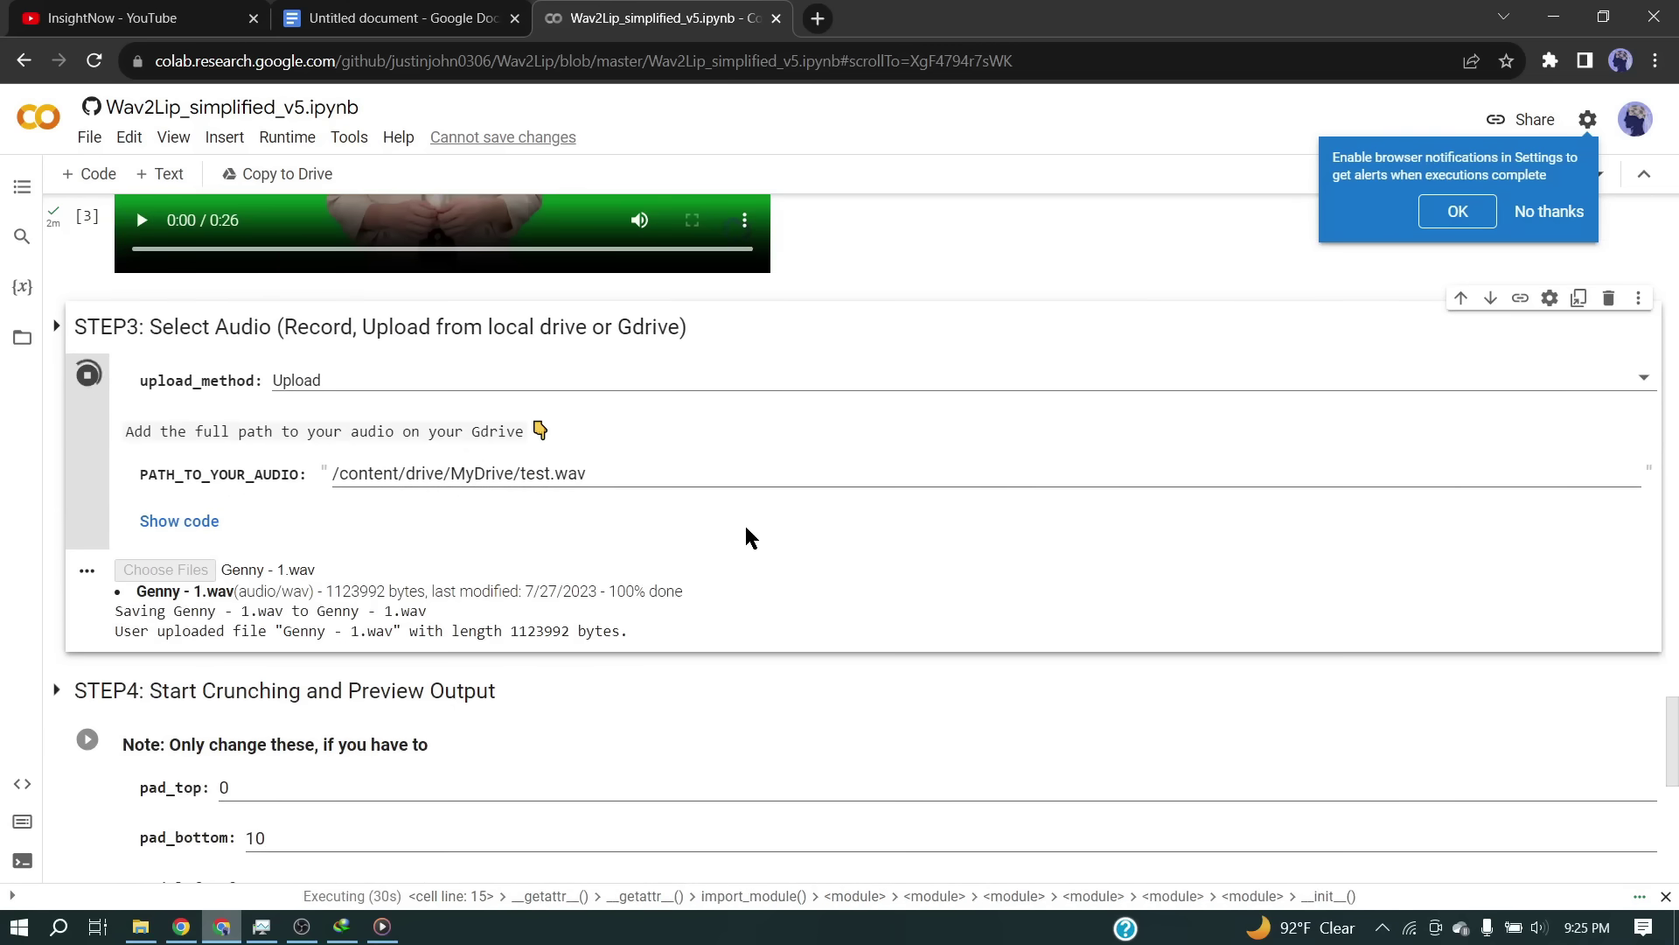
scroll(390, 679, "down", 3)
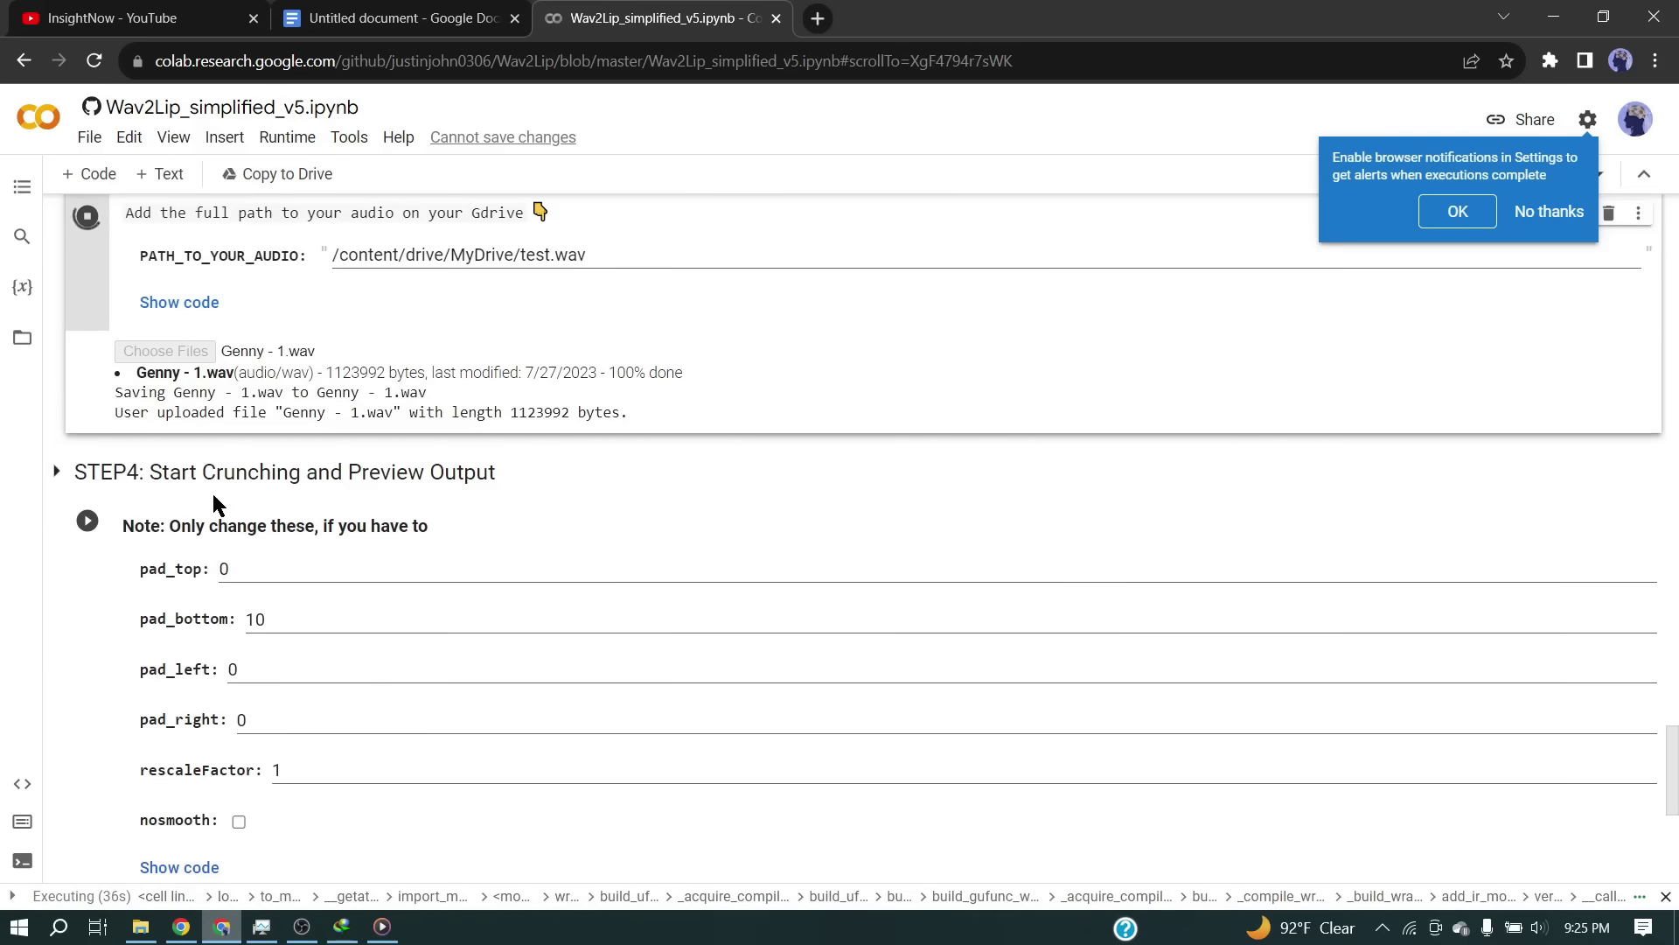
scroll(213, 494, "up", 3)
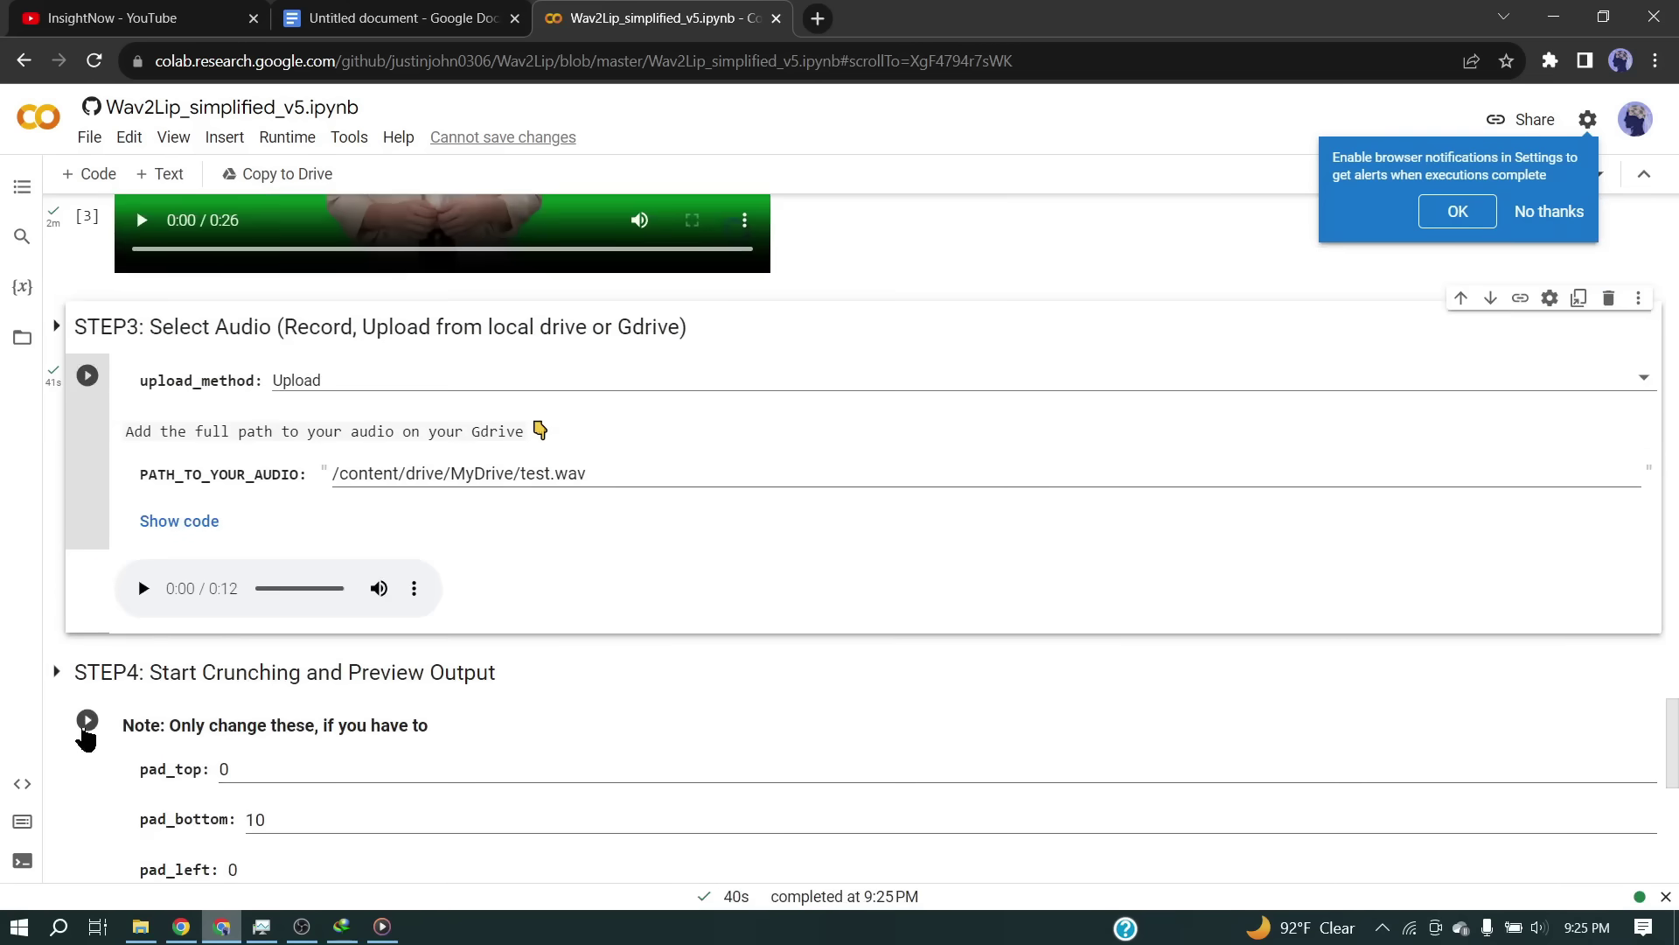
scroll(86, 738, "down", 3)
Run STEP4 and download the 13-second lip-synced preview as download (1).mp4.
left_click(87, 500)
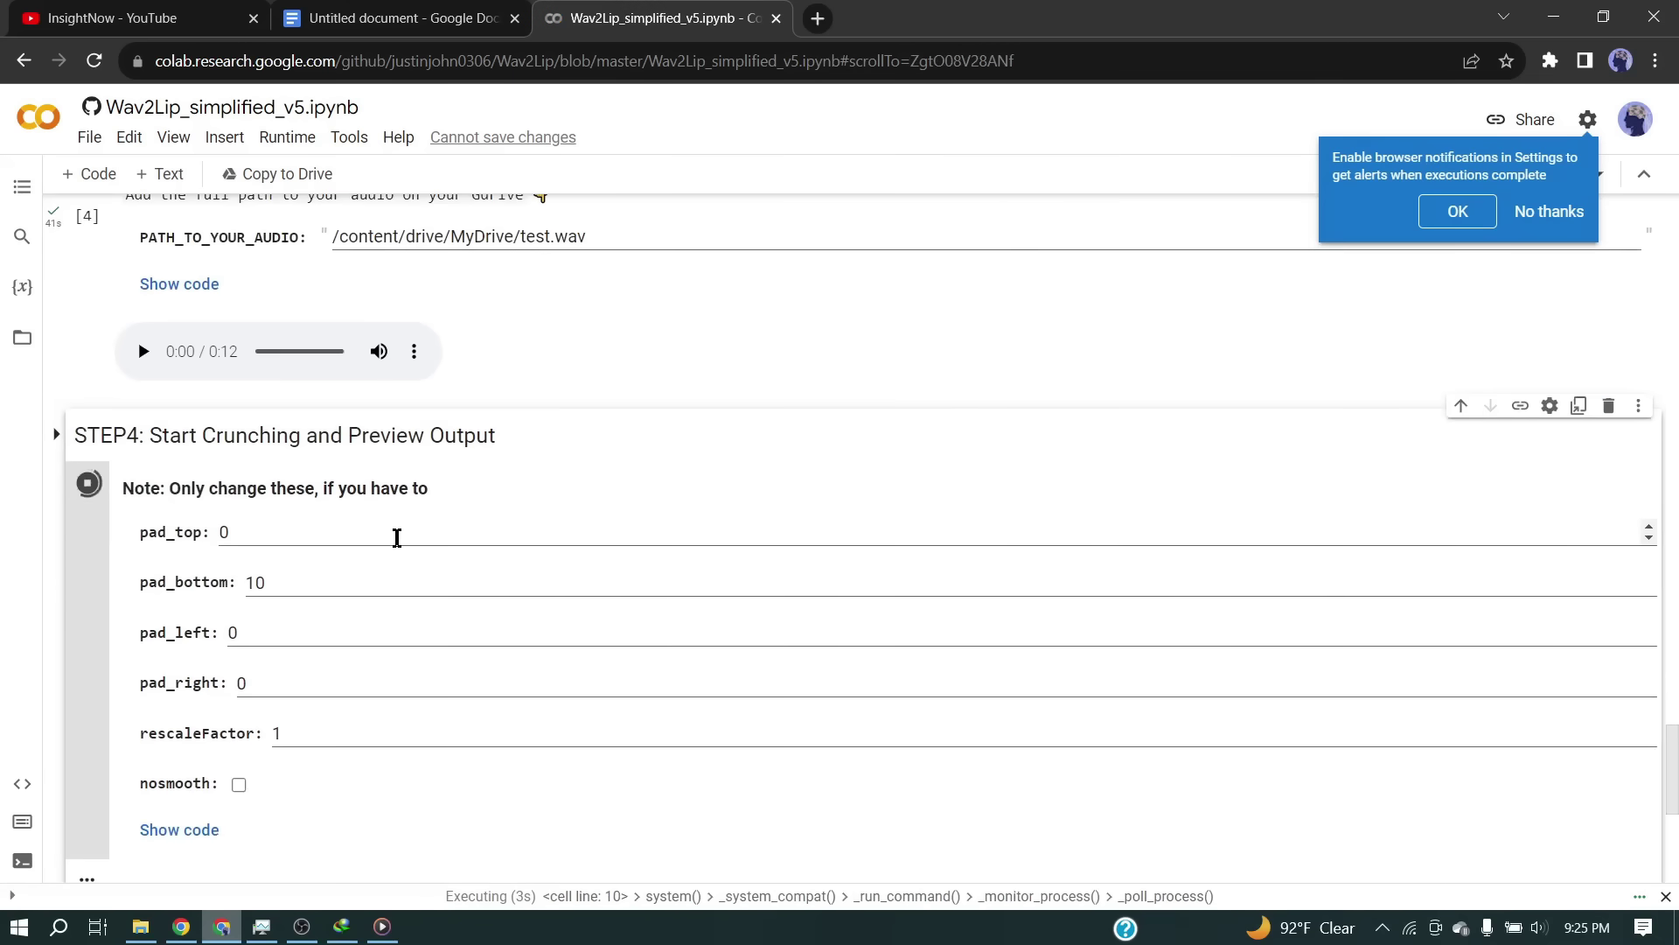
scroll(396, 537, "down", 4)
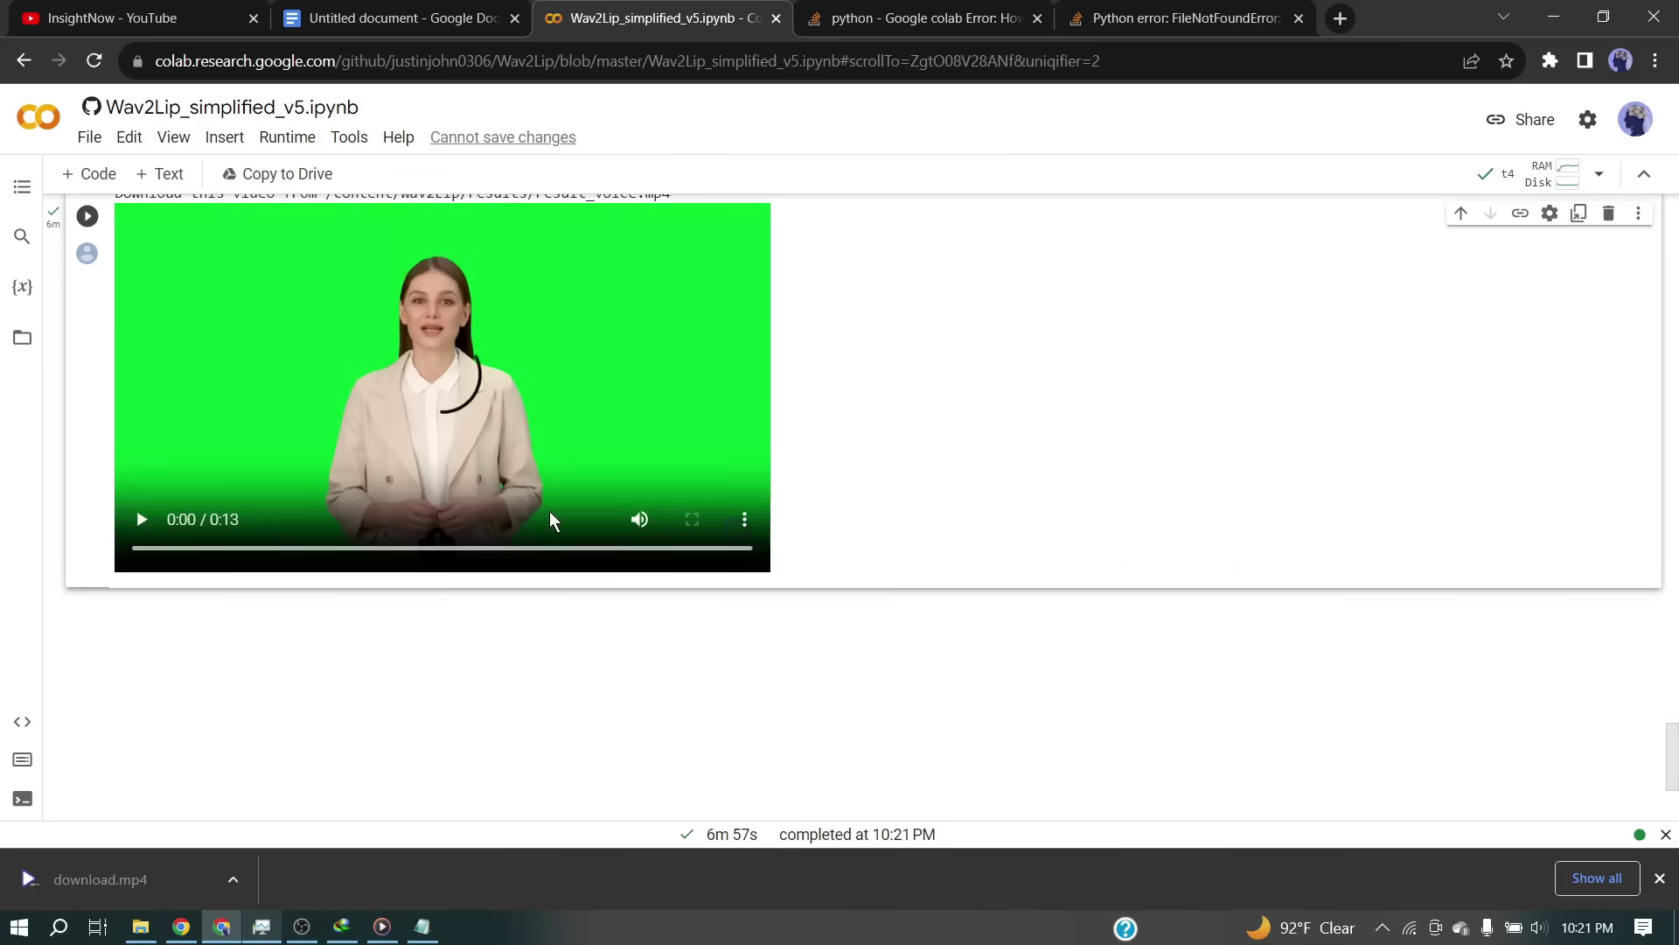
scroll(553, 427, "up", 1)
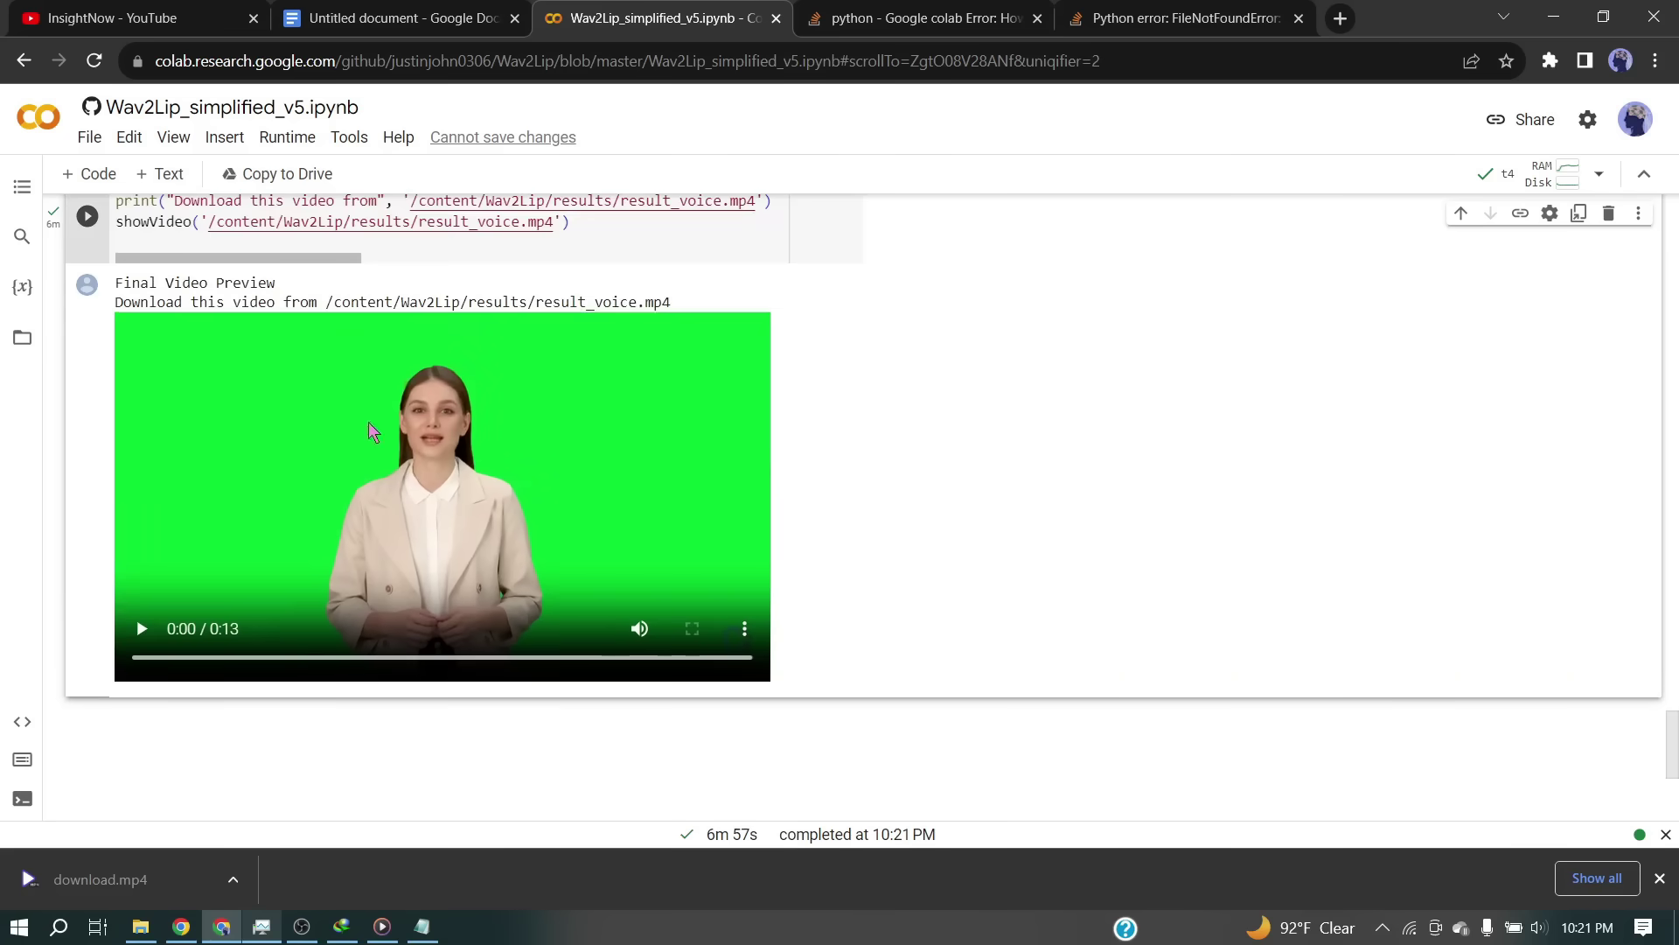
left_click(743, 630)
left_click(673, 525)
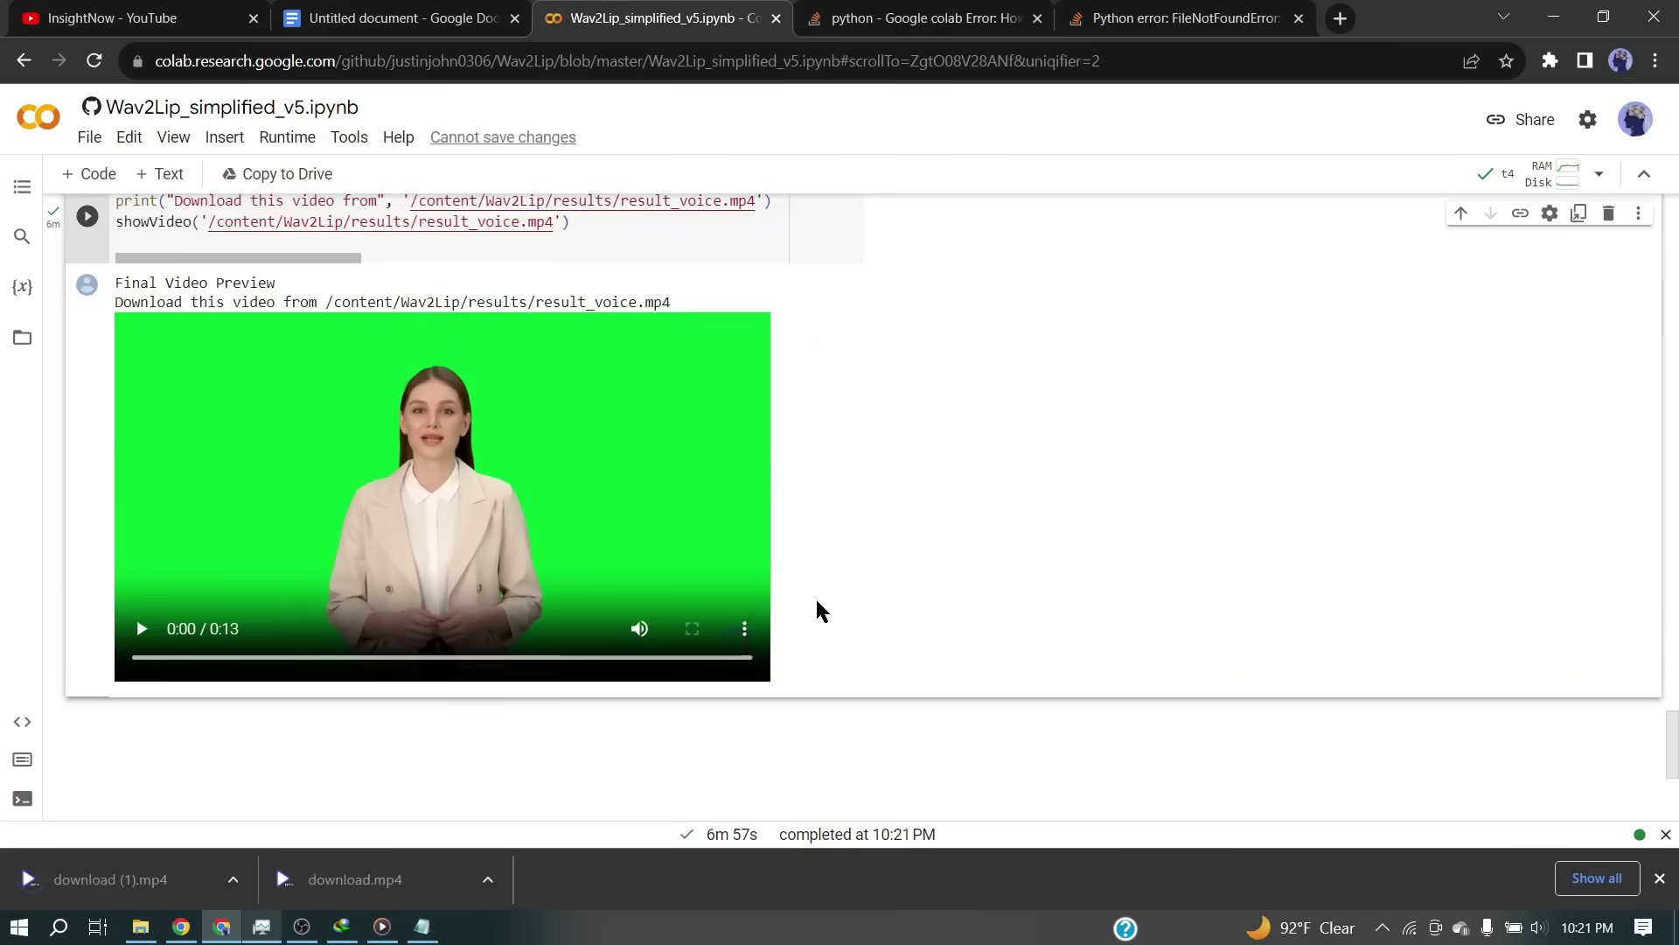
scroll(817, 607, "up", 8)
scroll(843, 560, "up", 3)
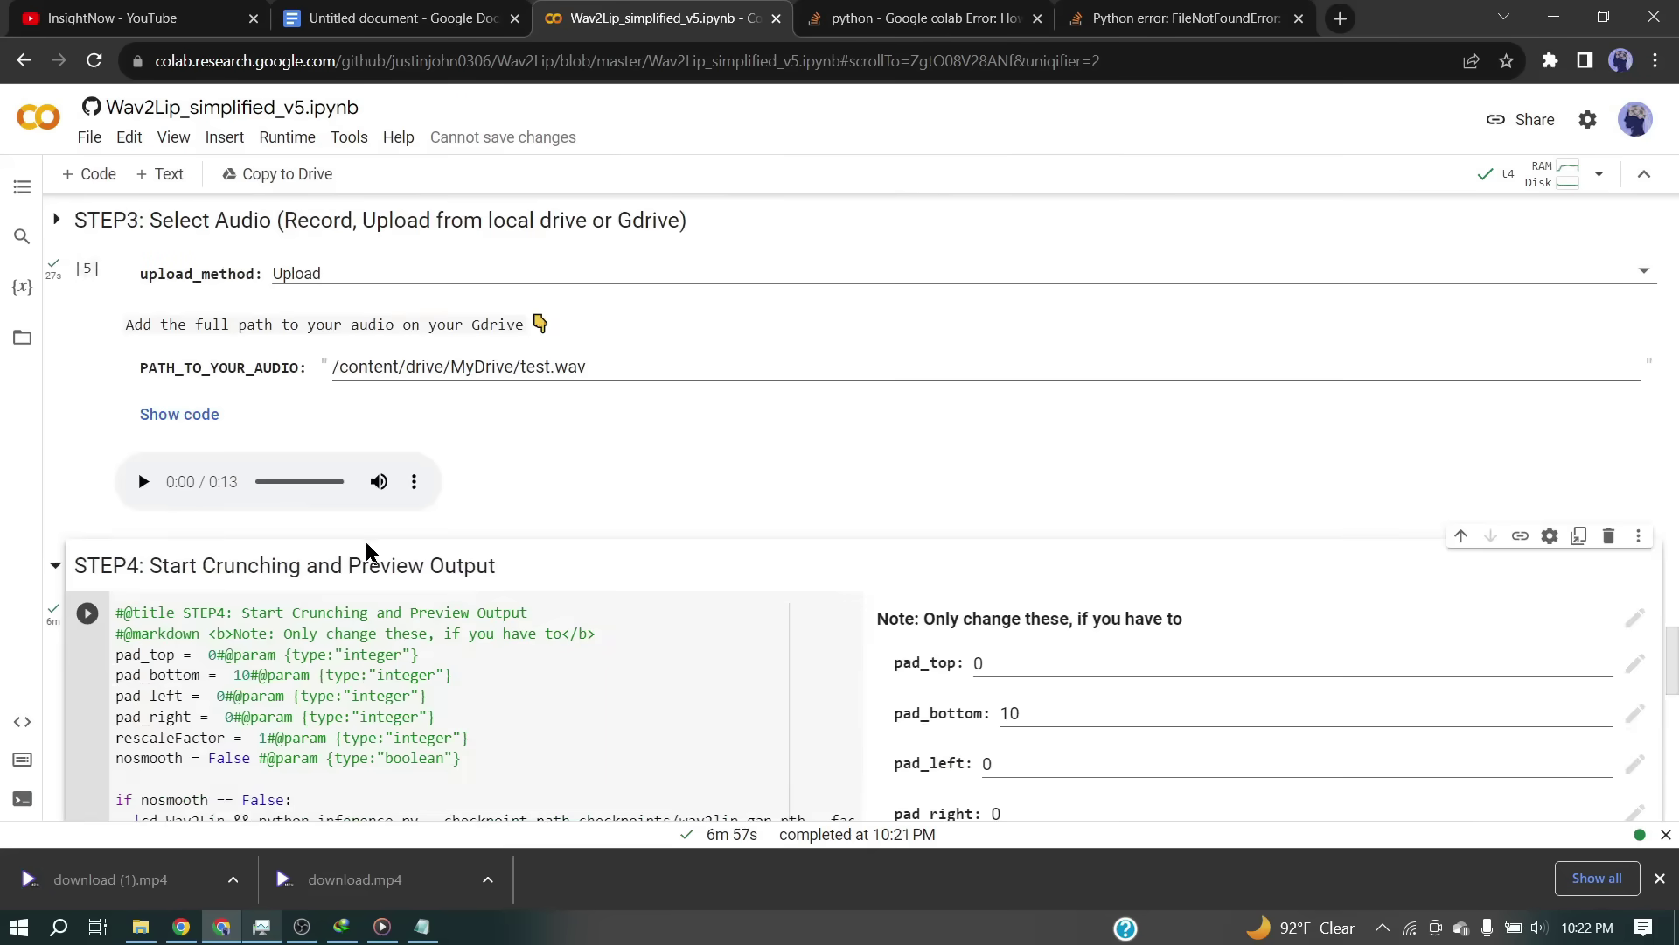
Rerun STEP3 and upload Genny - 3.wav as the replacement voice track.
left_click(88, 381)
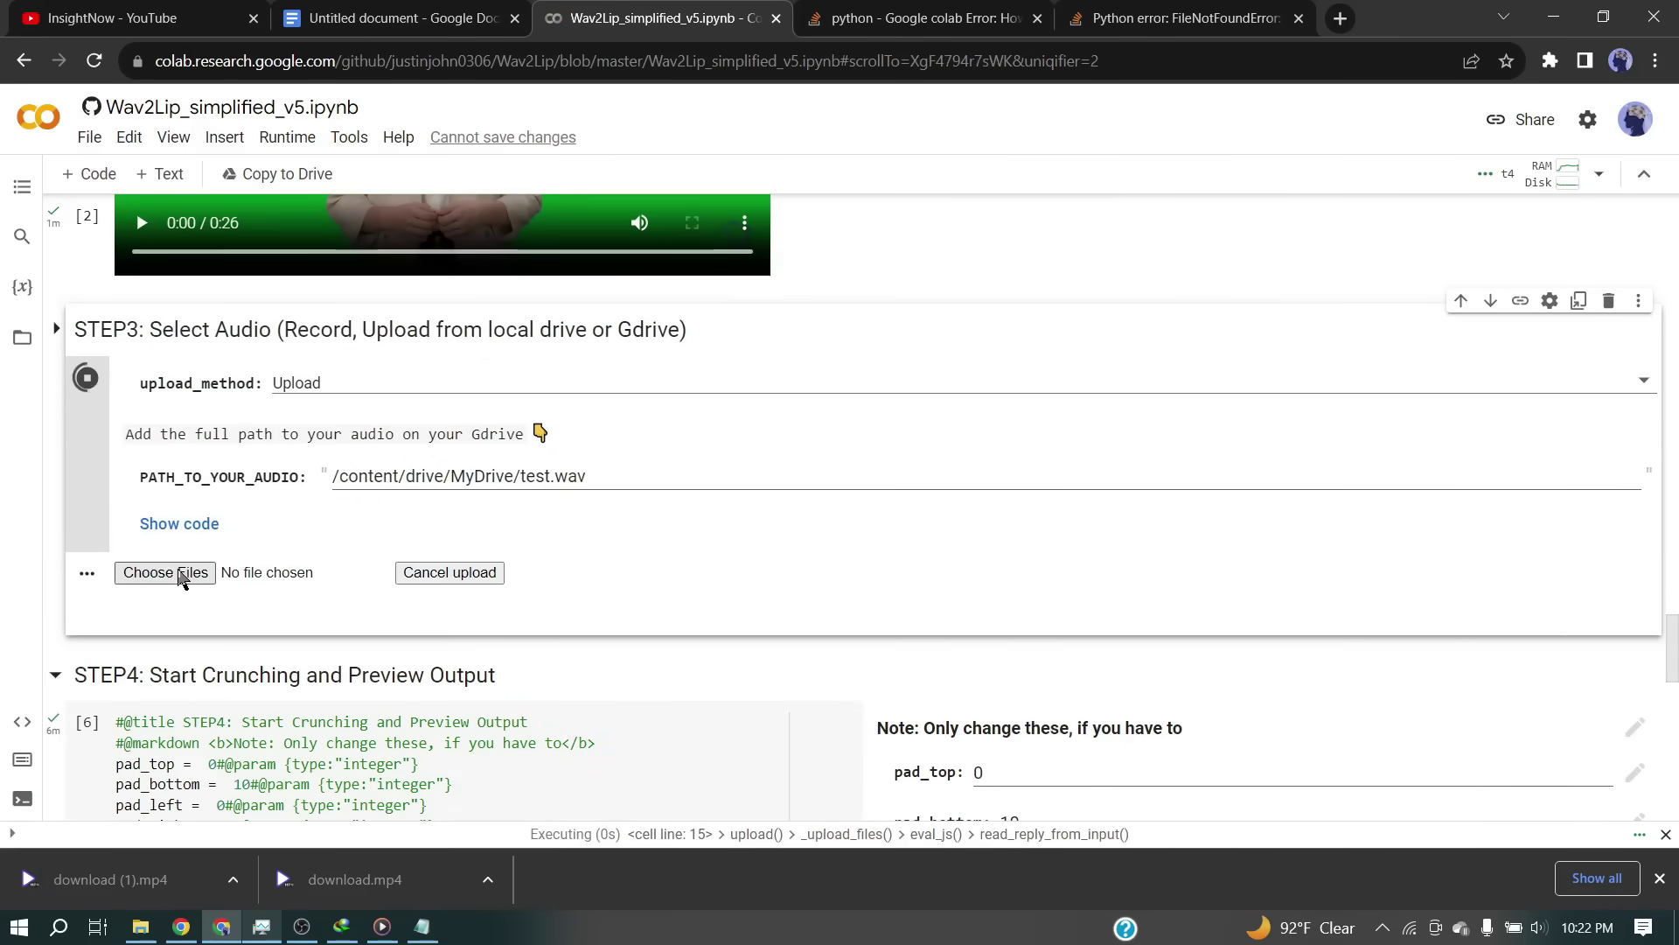
left_click(179, 575)
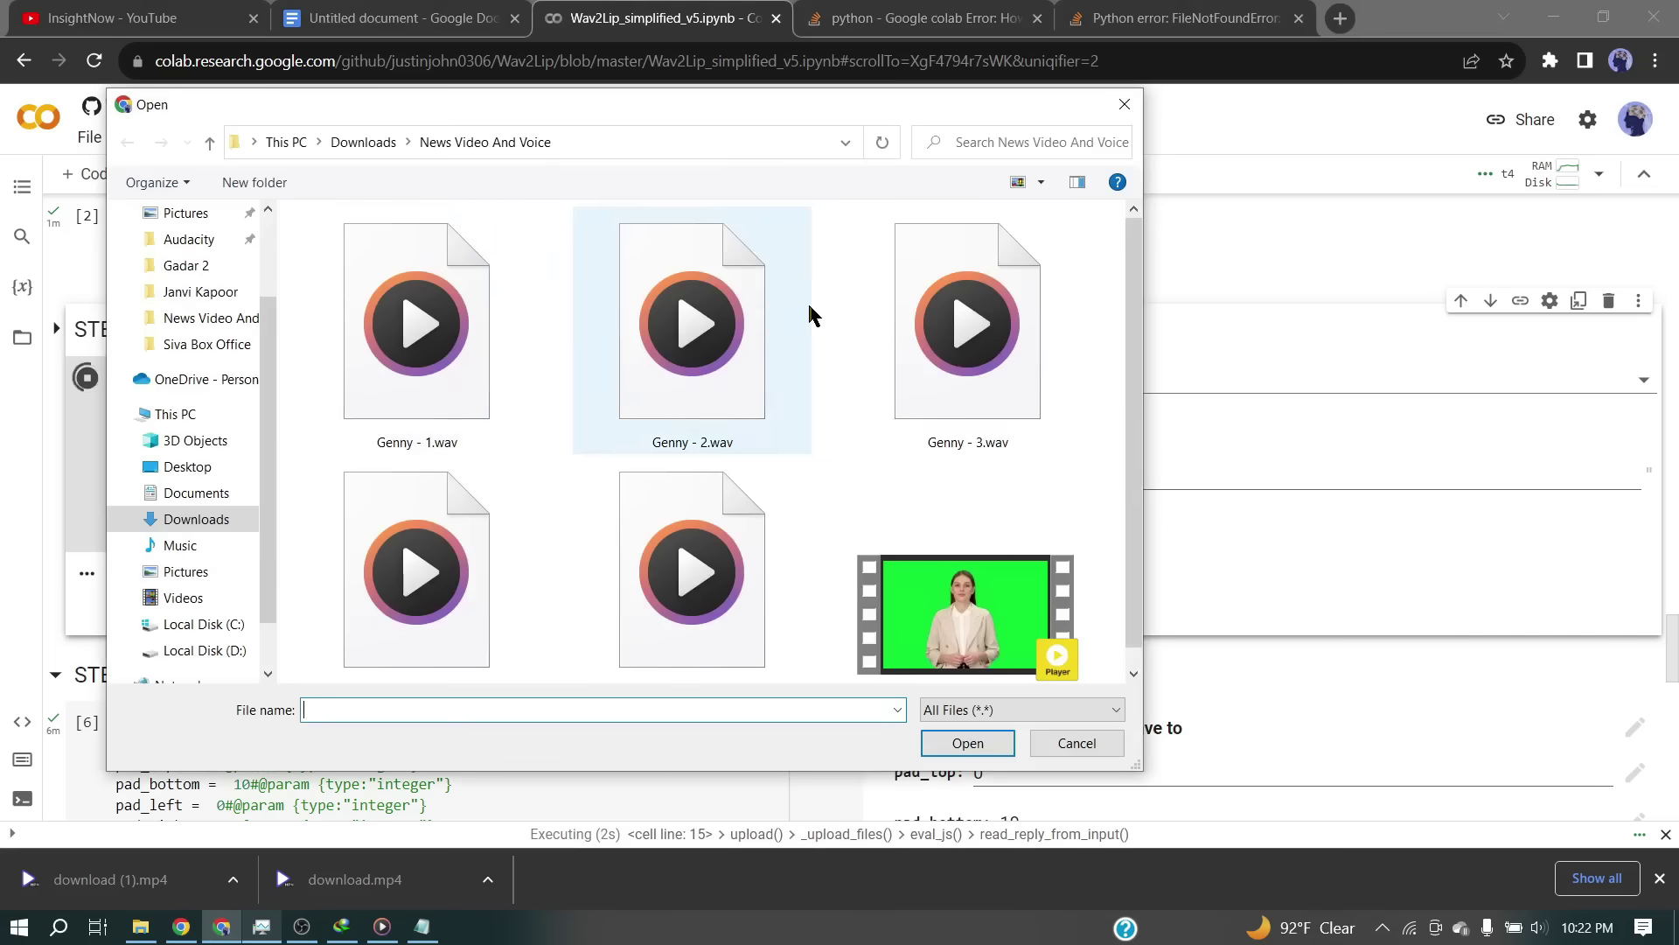
double_click(960, 362)
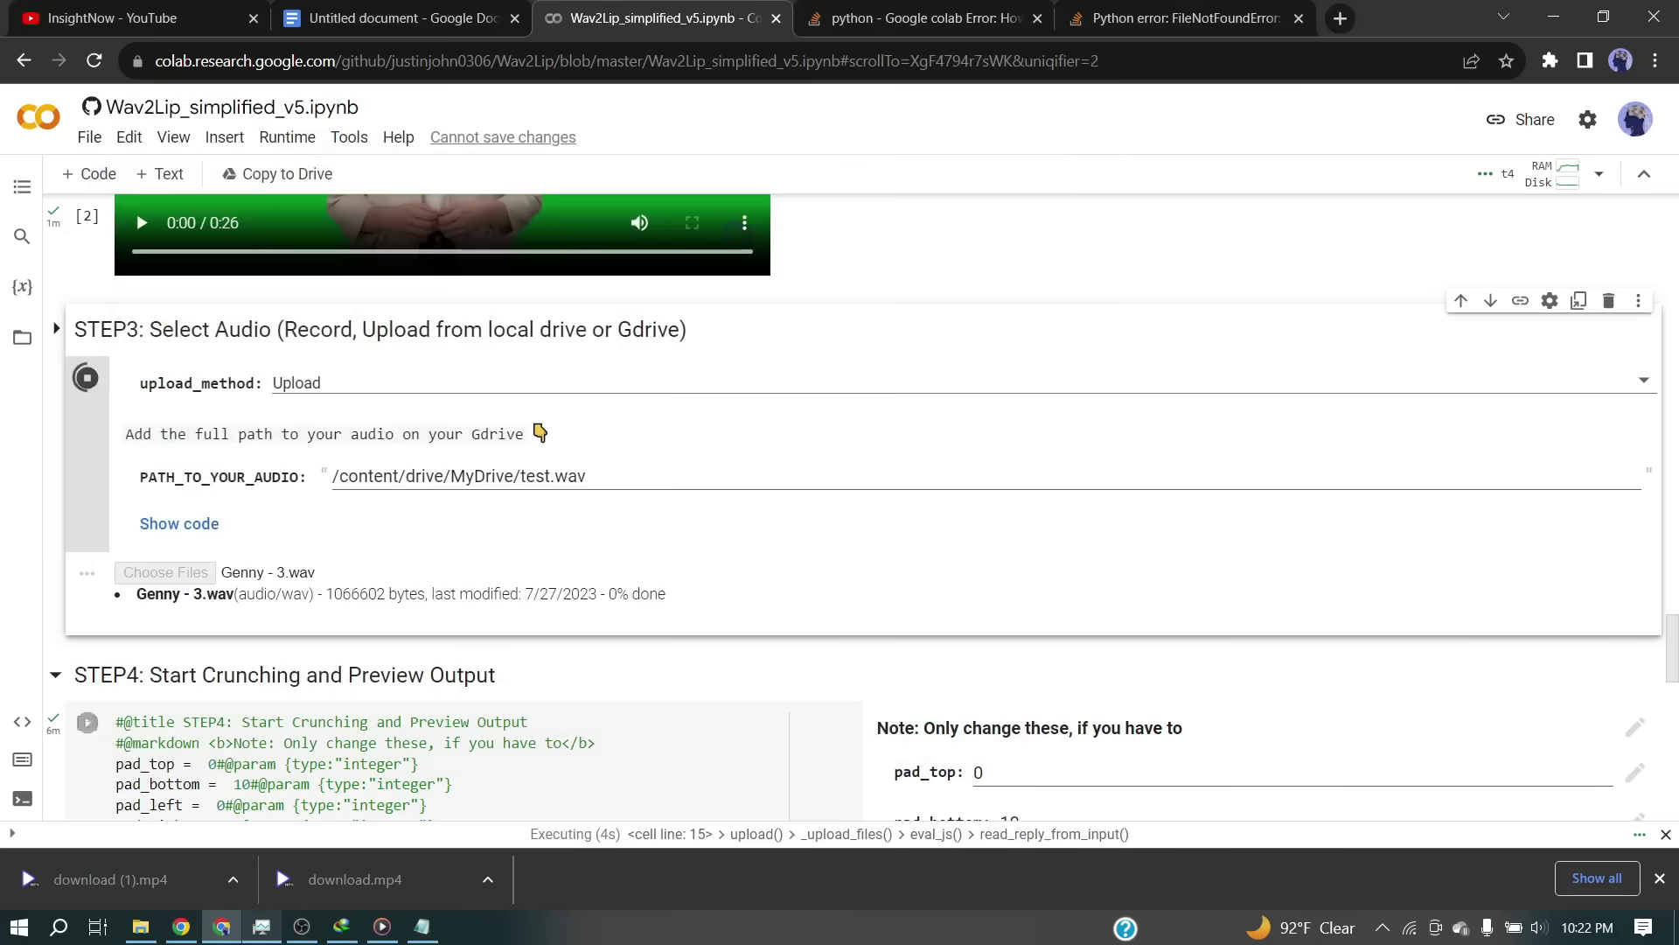
Rerun STEP4 to regenerate the lip-synced presenter preview with the new audio.
scroll(87, 499, "down", 4)
left_click(101, 424)
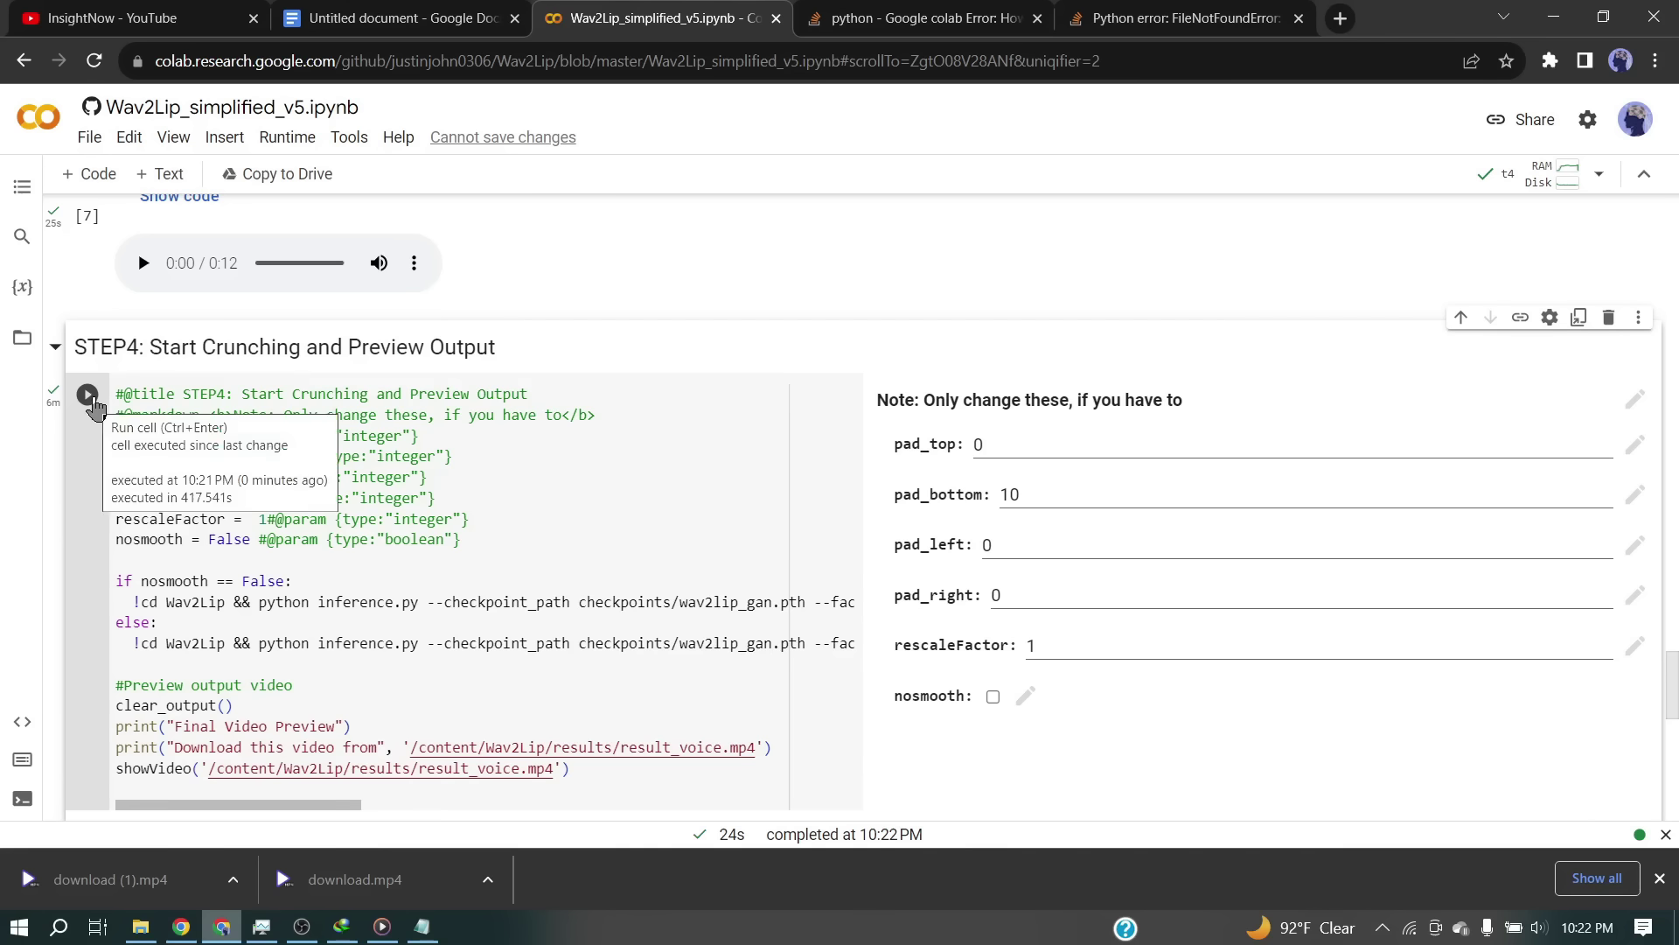
left_click(93, 402)
scroll(456, 439, "down", 5)
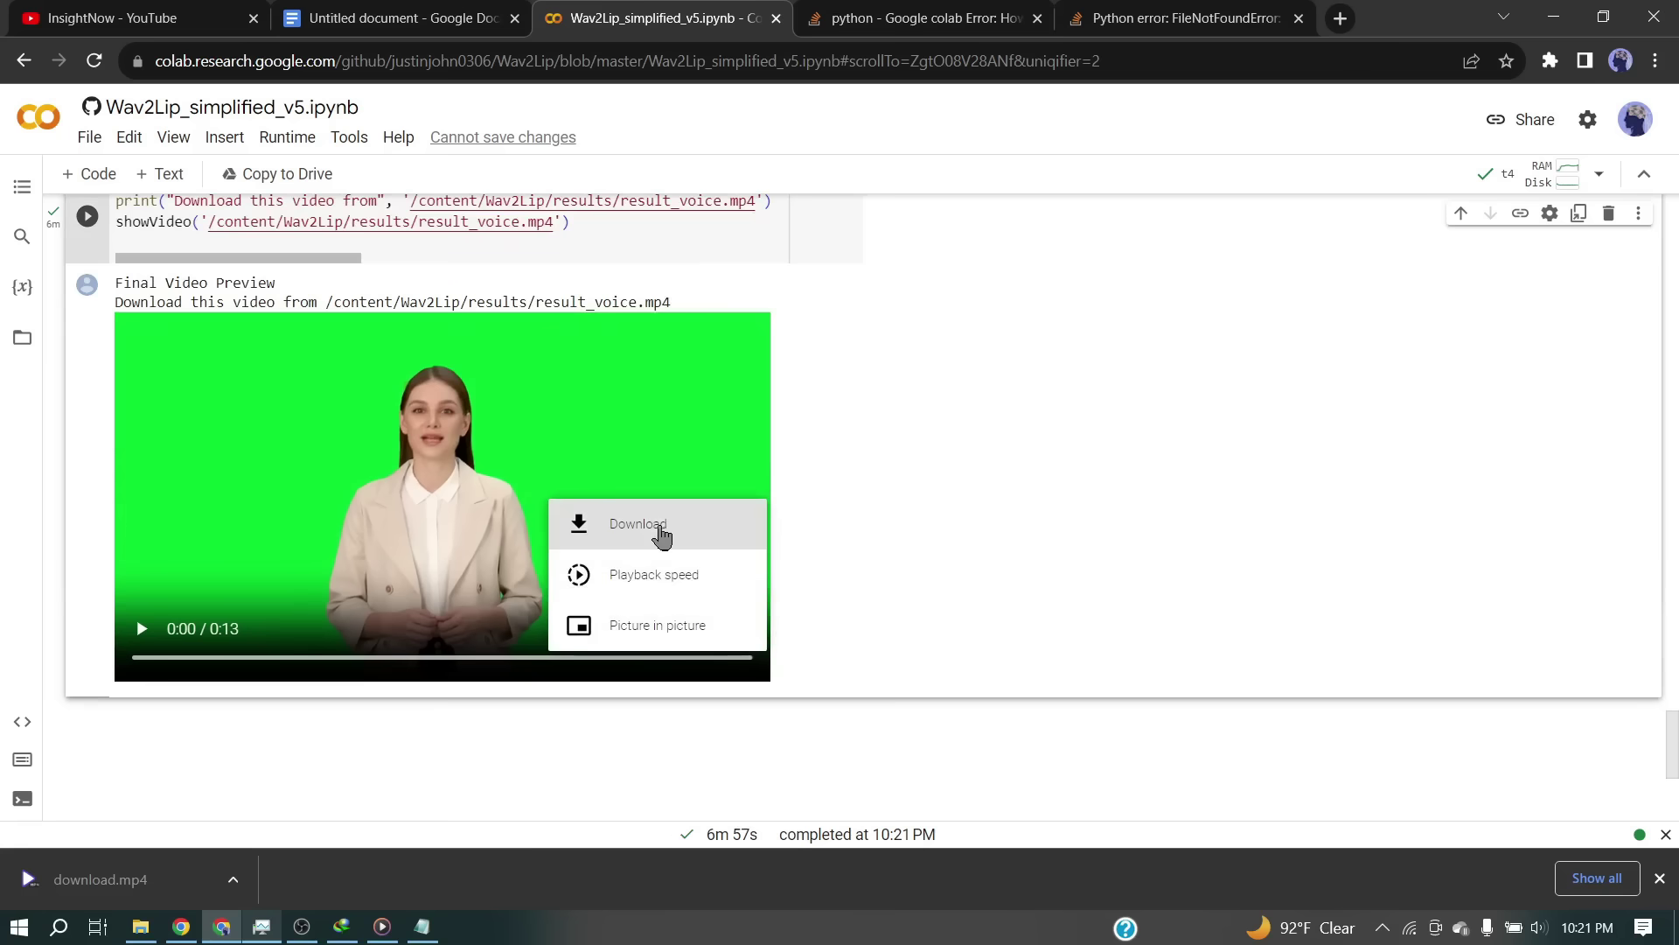
left_click(662, 535)
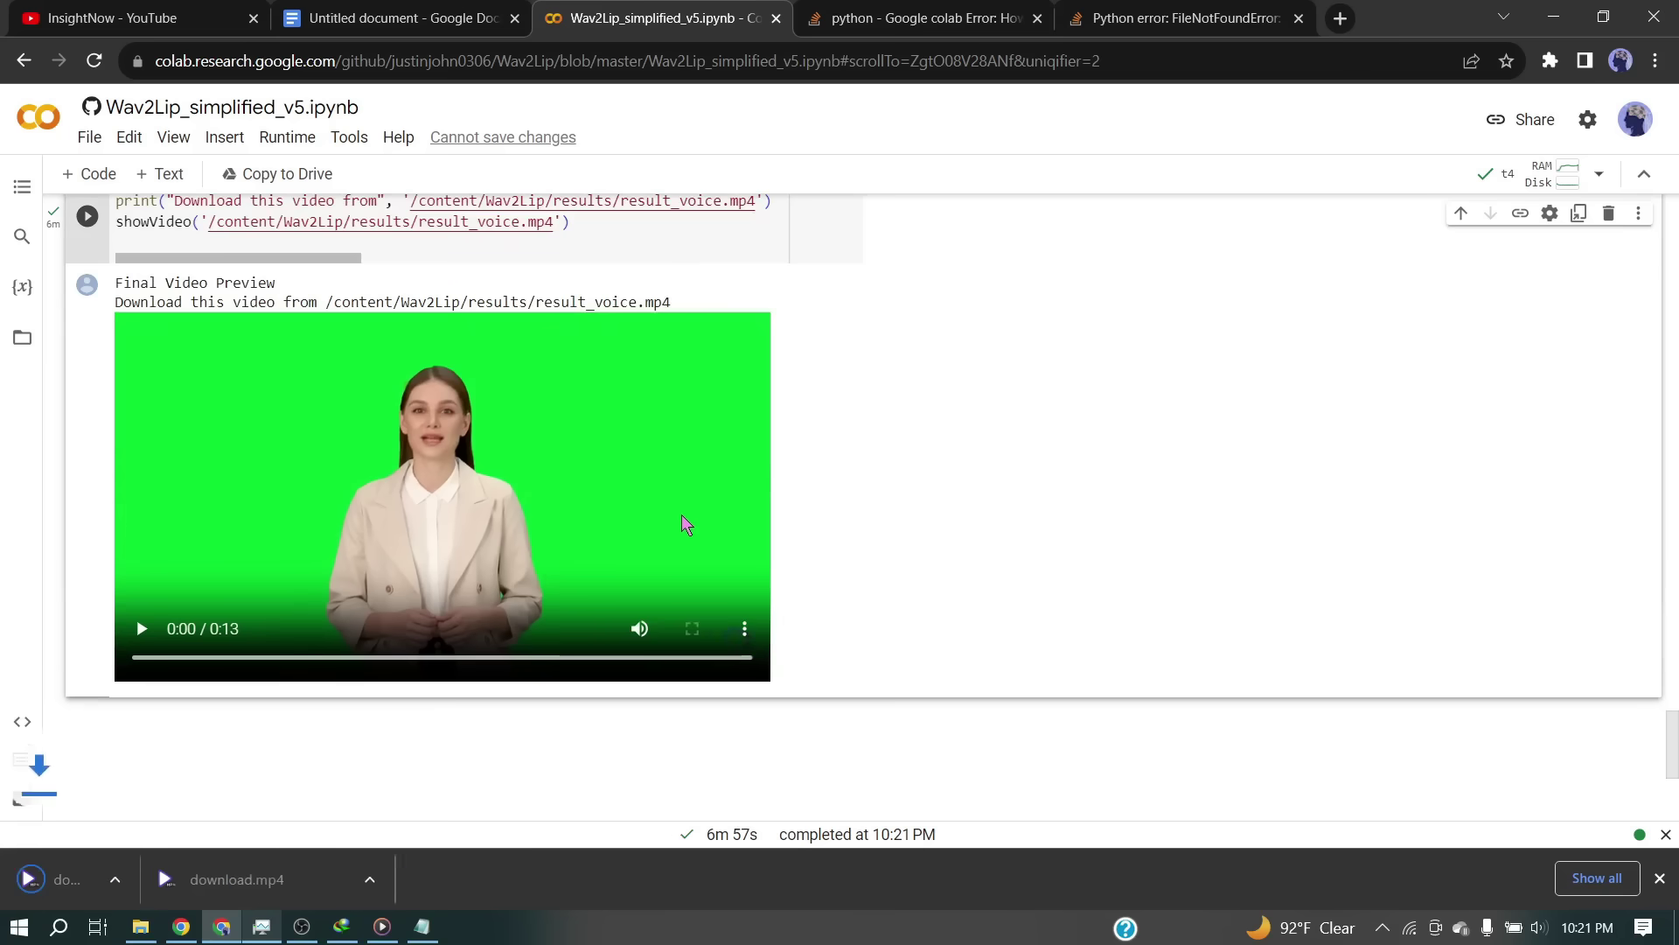
scroll(835, 577, "up", 20)
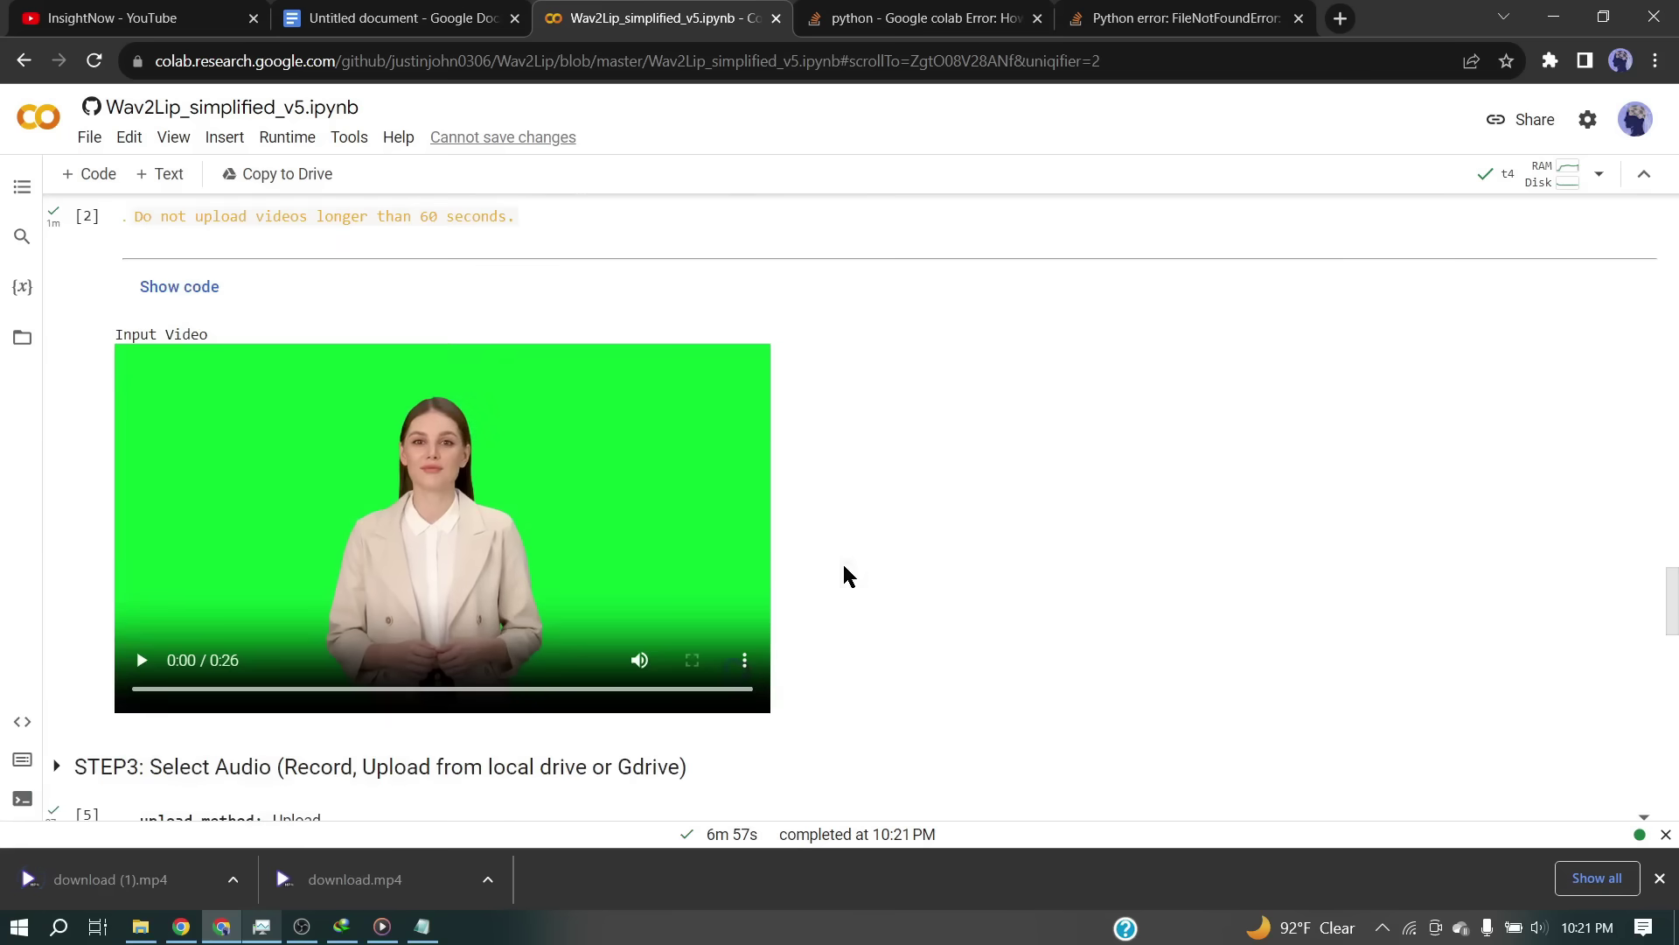
scroll(551, 553, "down", 14)
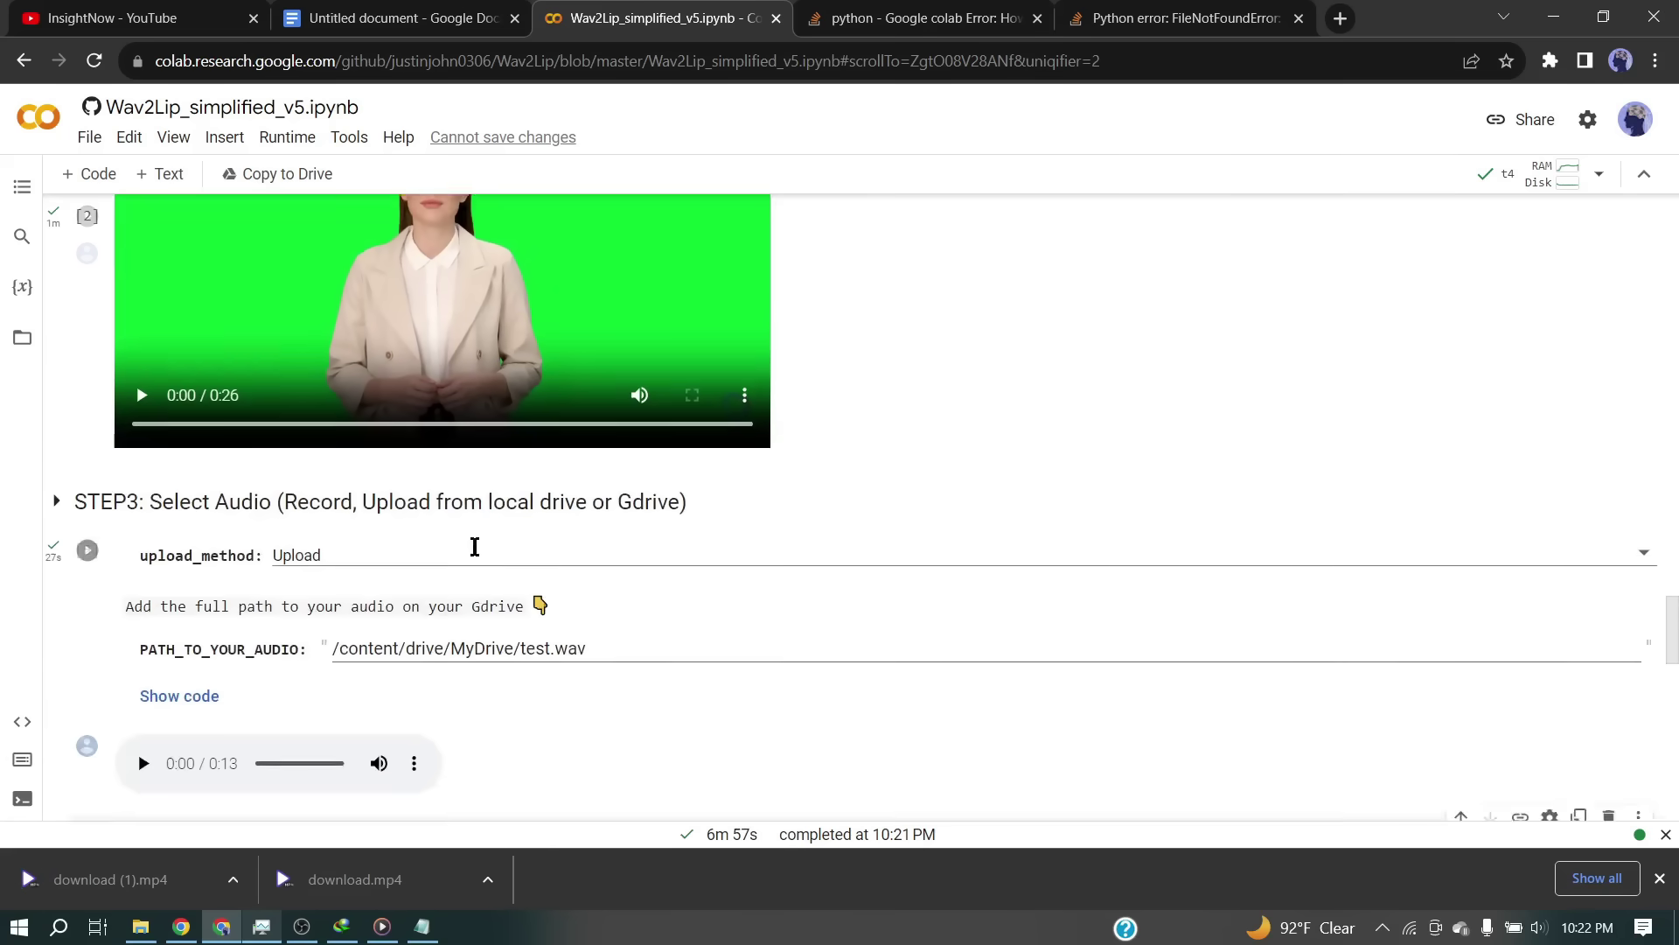
scroll(371, 551, "up", 1)
scroll(367, 549, "up", 1)
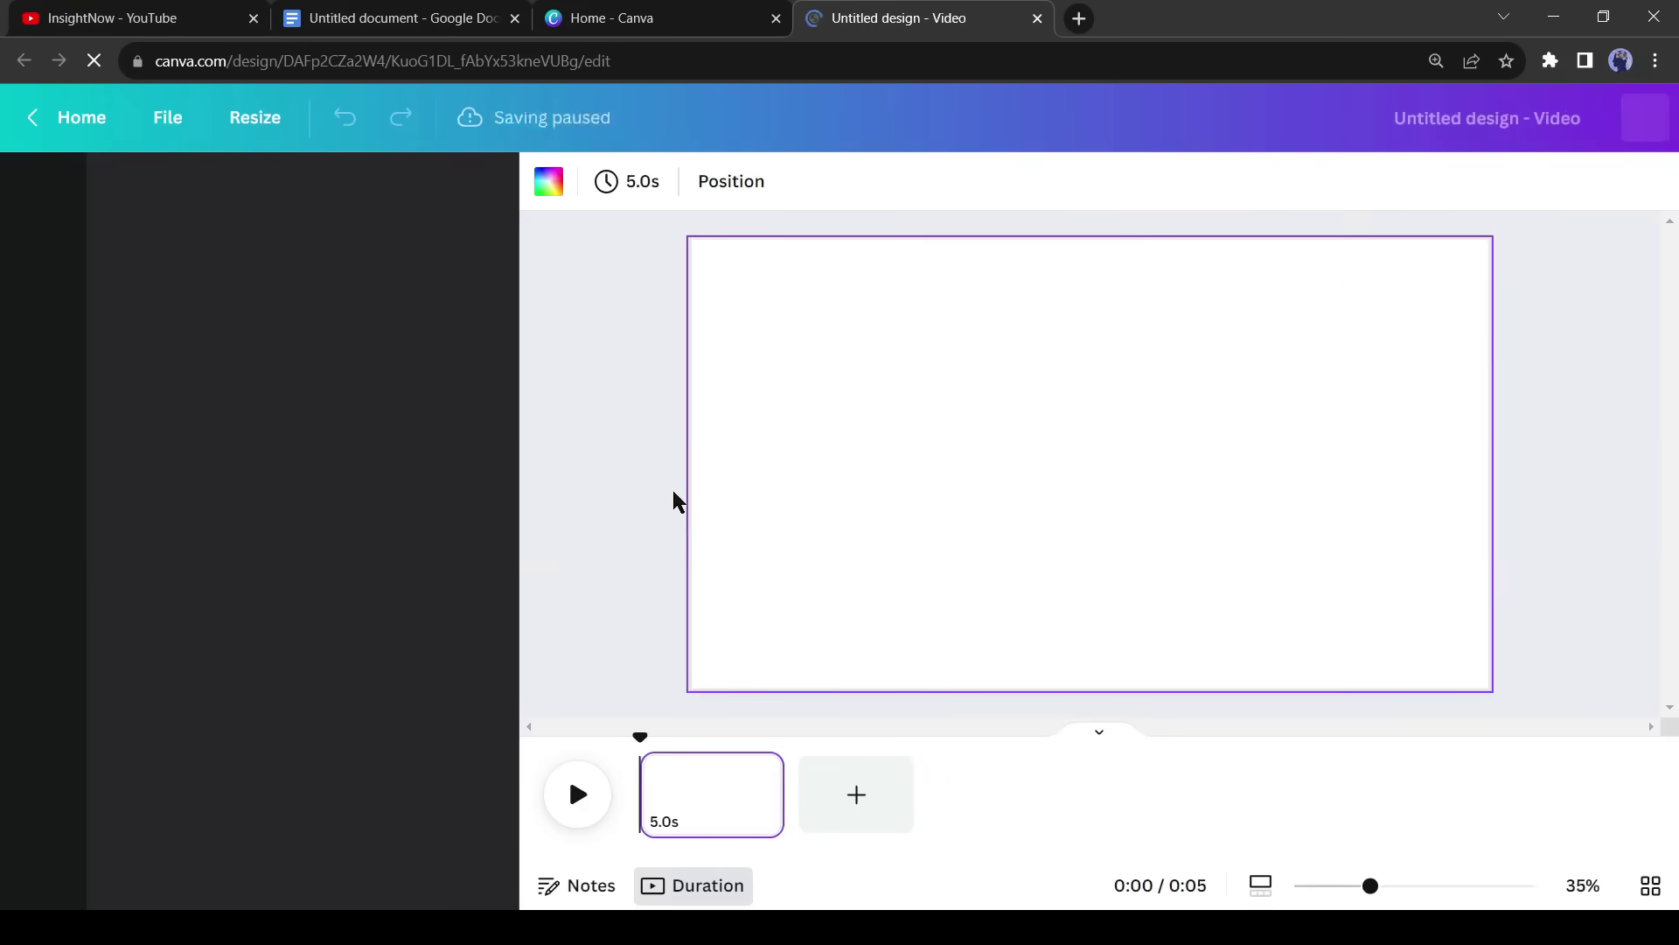
Add a News studio video element to the canvas, then delete it again.
left_click(43, 279)
left_click(169, 416)
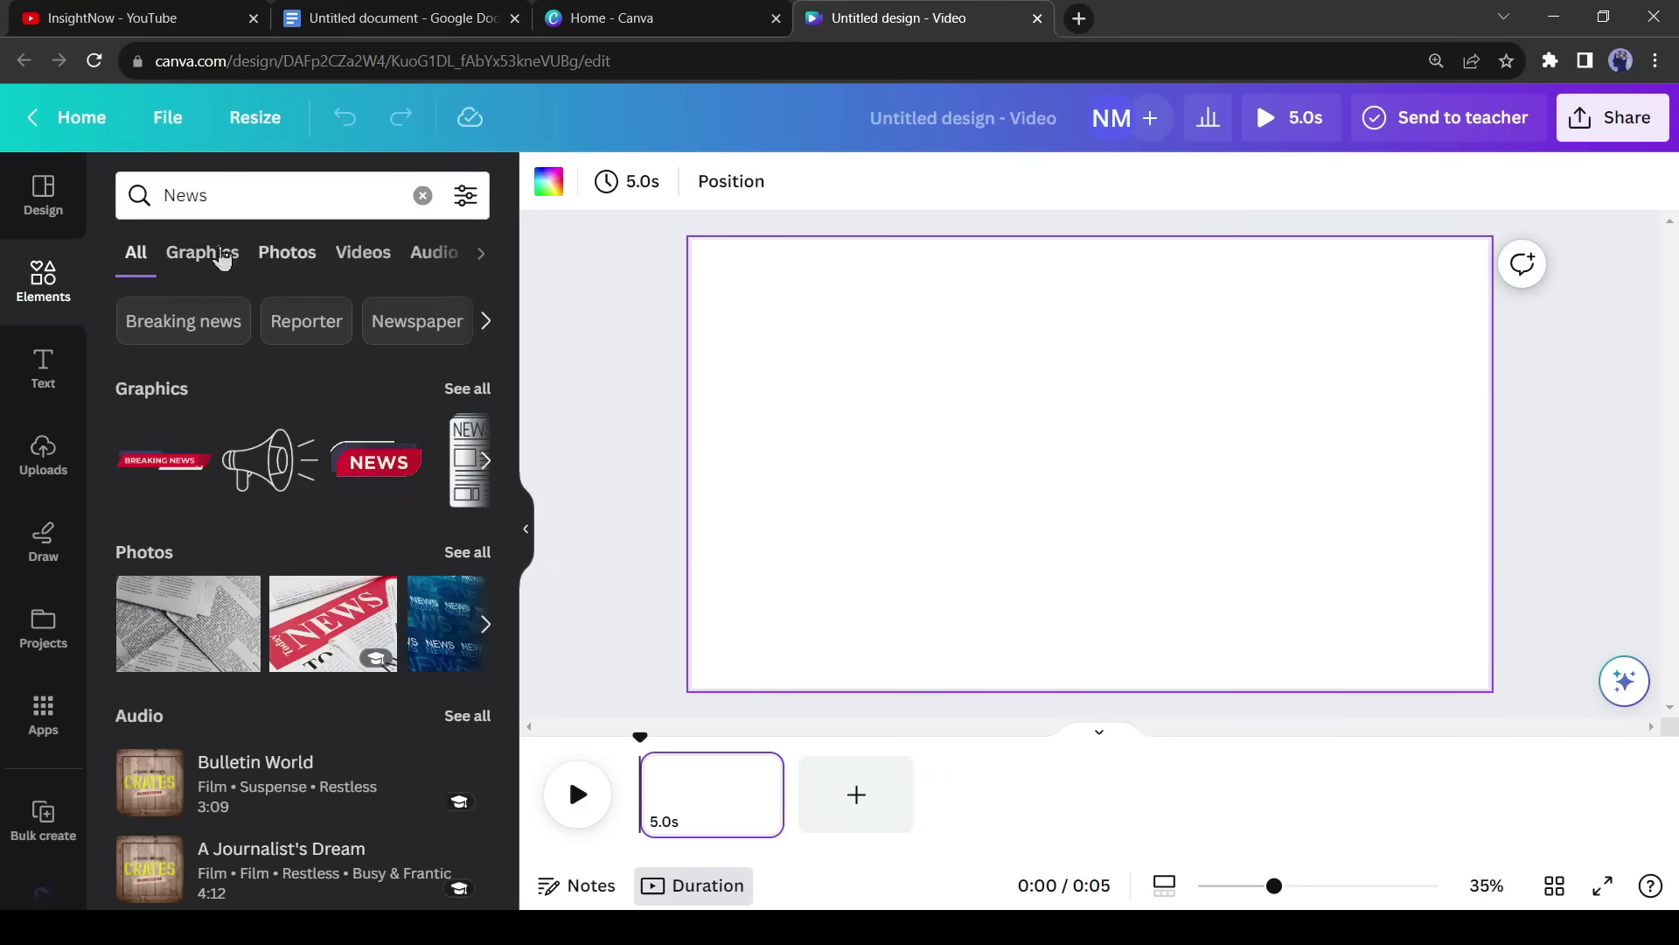
left_click(360, 251)
scroll(241, 484, "down", 5)
left_click(398, 613)
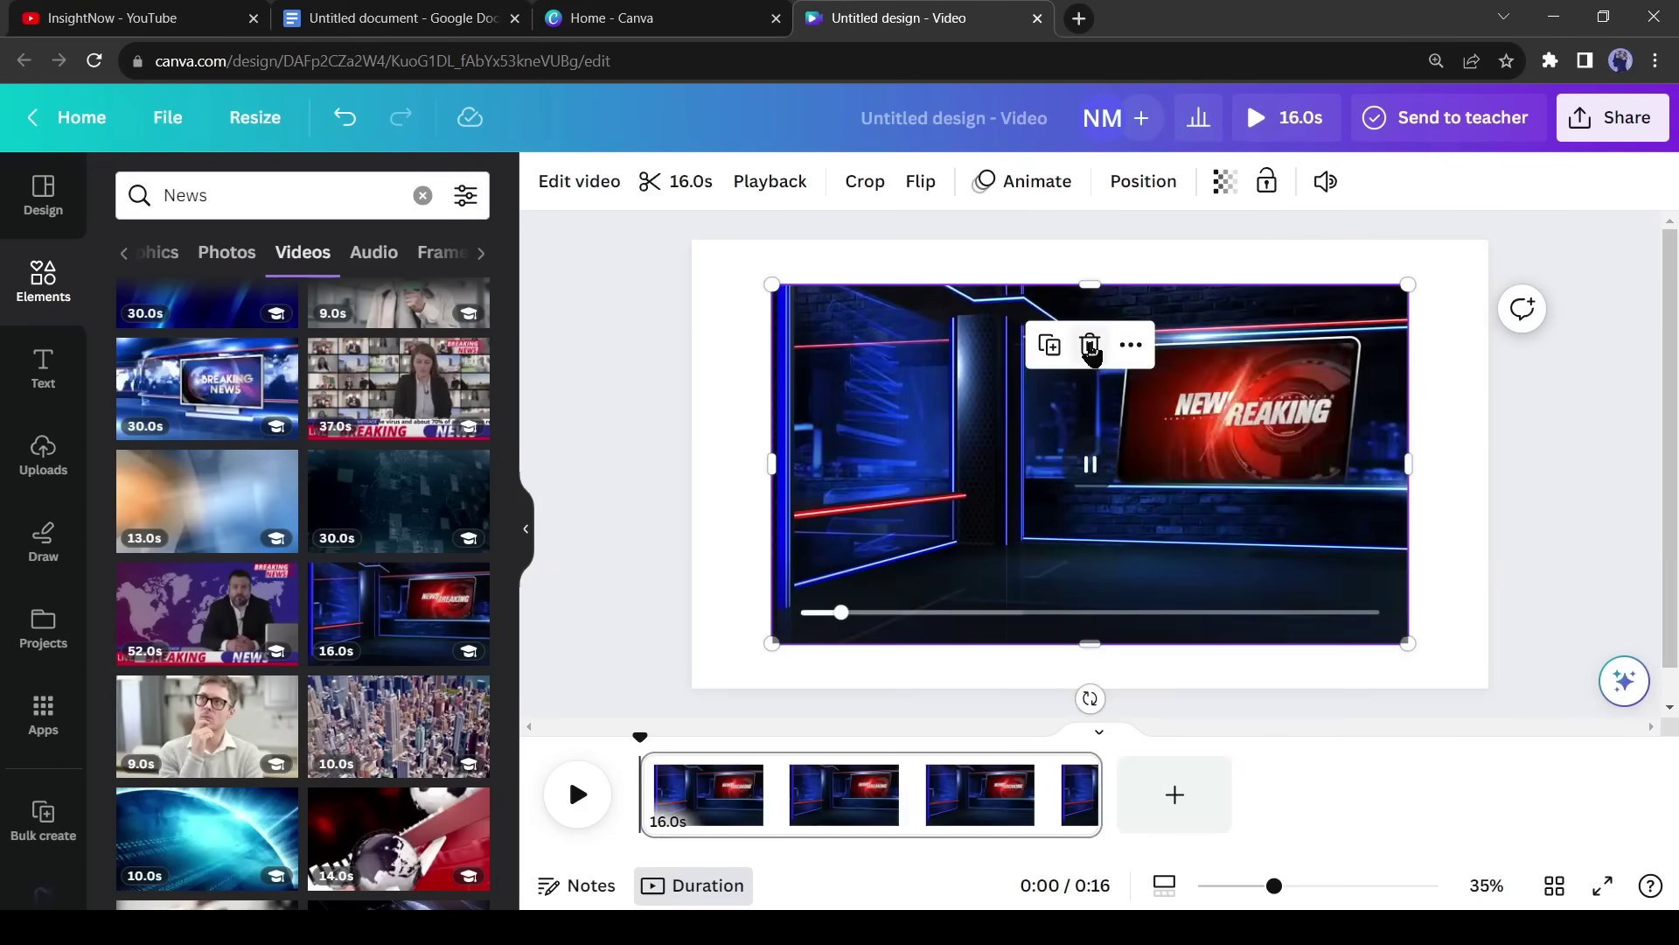
left_click(1091, 343)
scroll(389, 628, "down", 3)
scroll(389, 628, "down", 5)
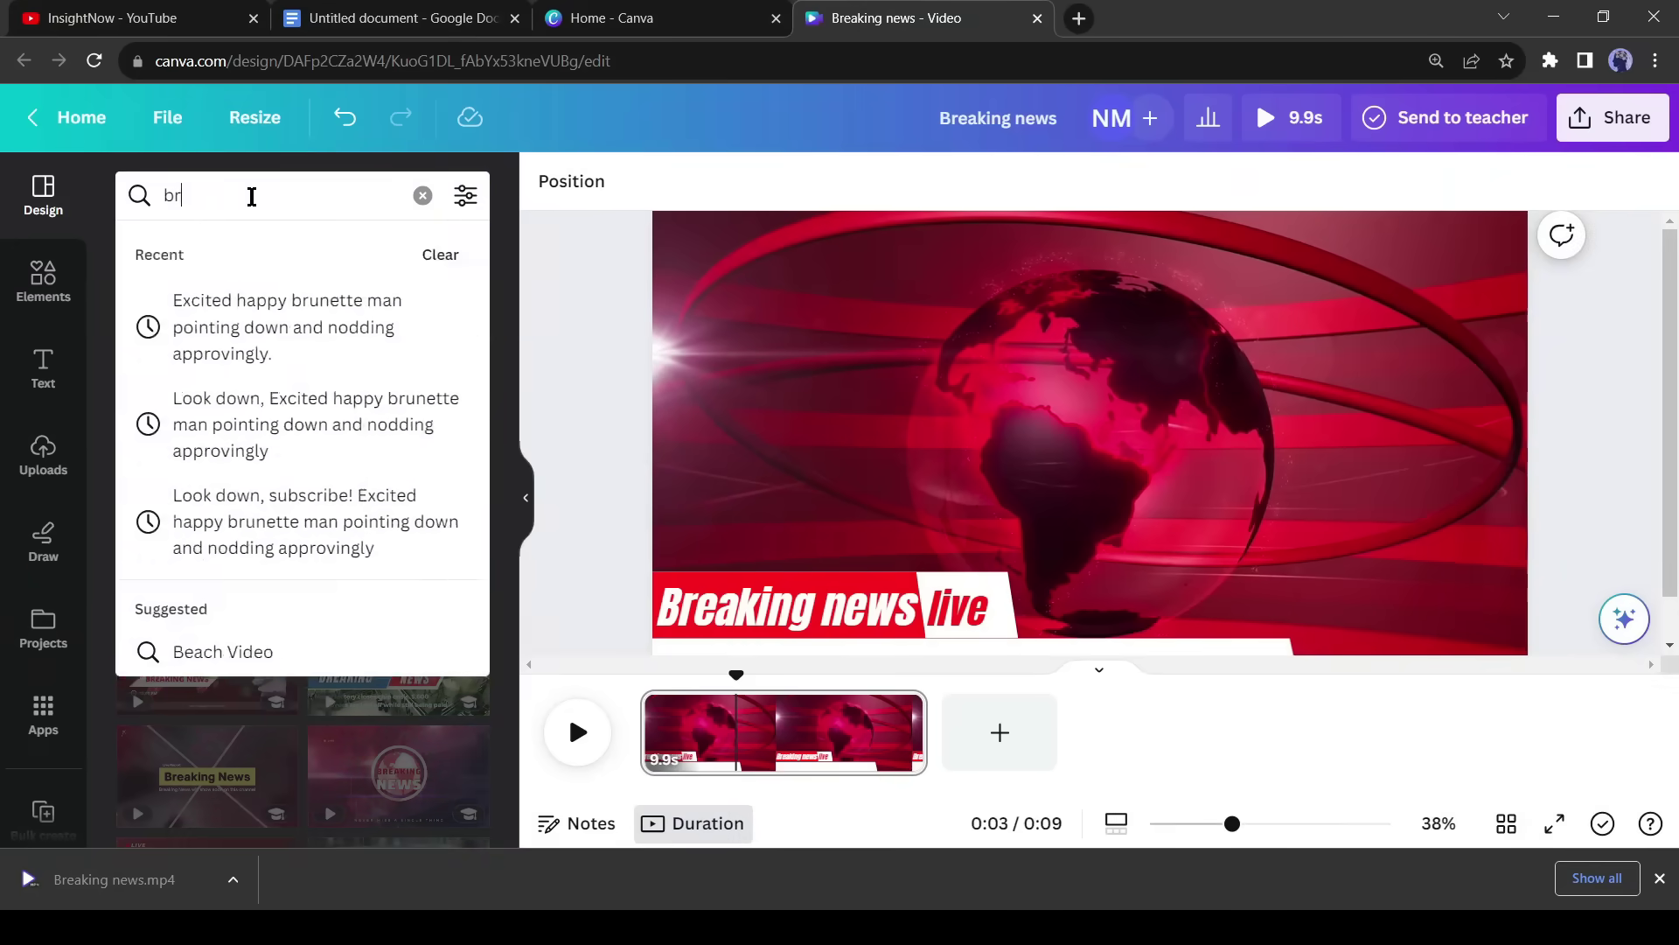
Search templates for 'breaking news' and apply the first Live Breaking News template.
type("eaking news")
key("Return")
left_click(208, 415)
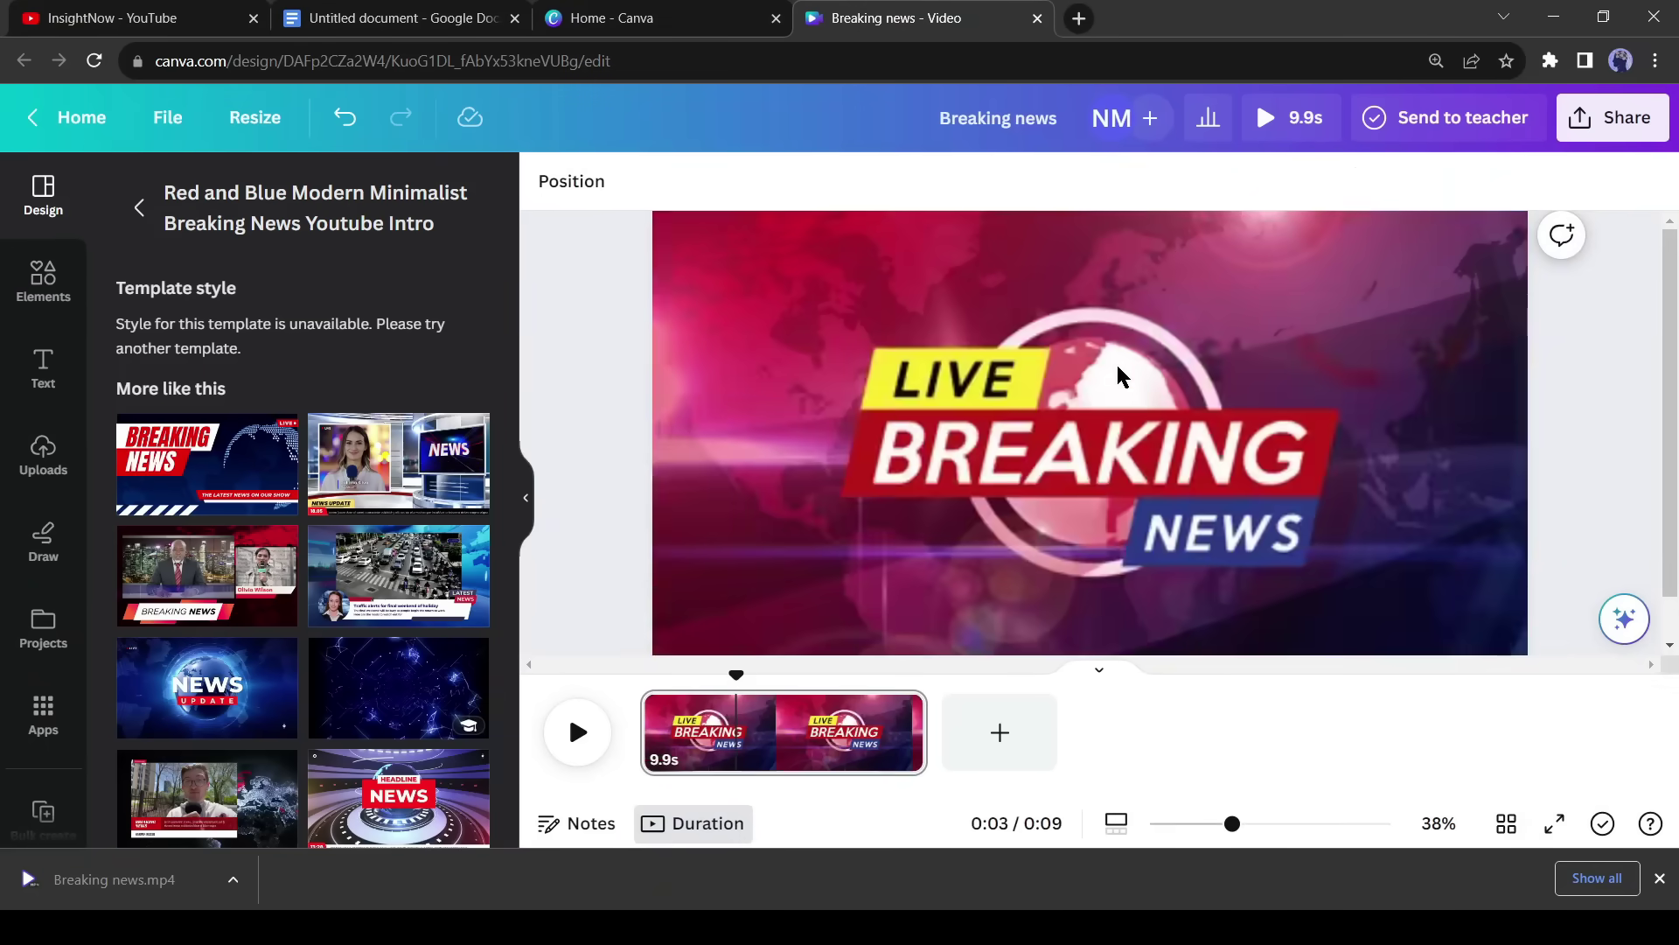
Download the Canva design as an MP4 video.
left_click(1612, 117)
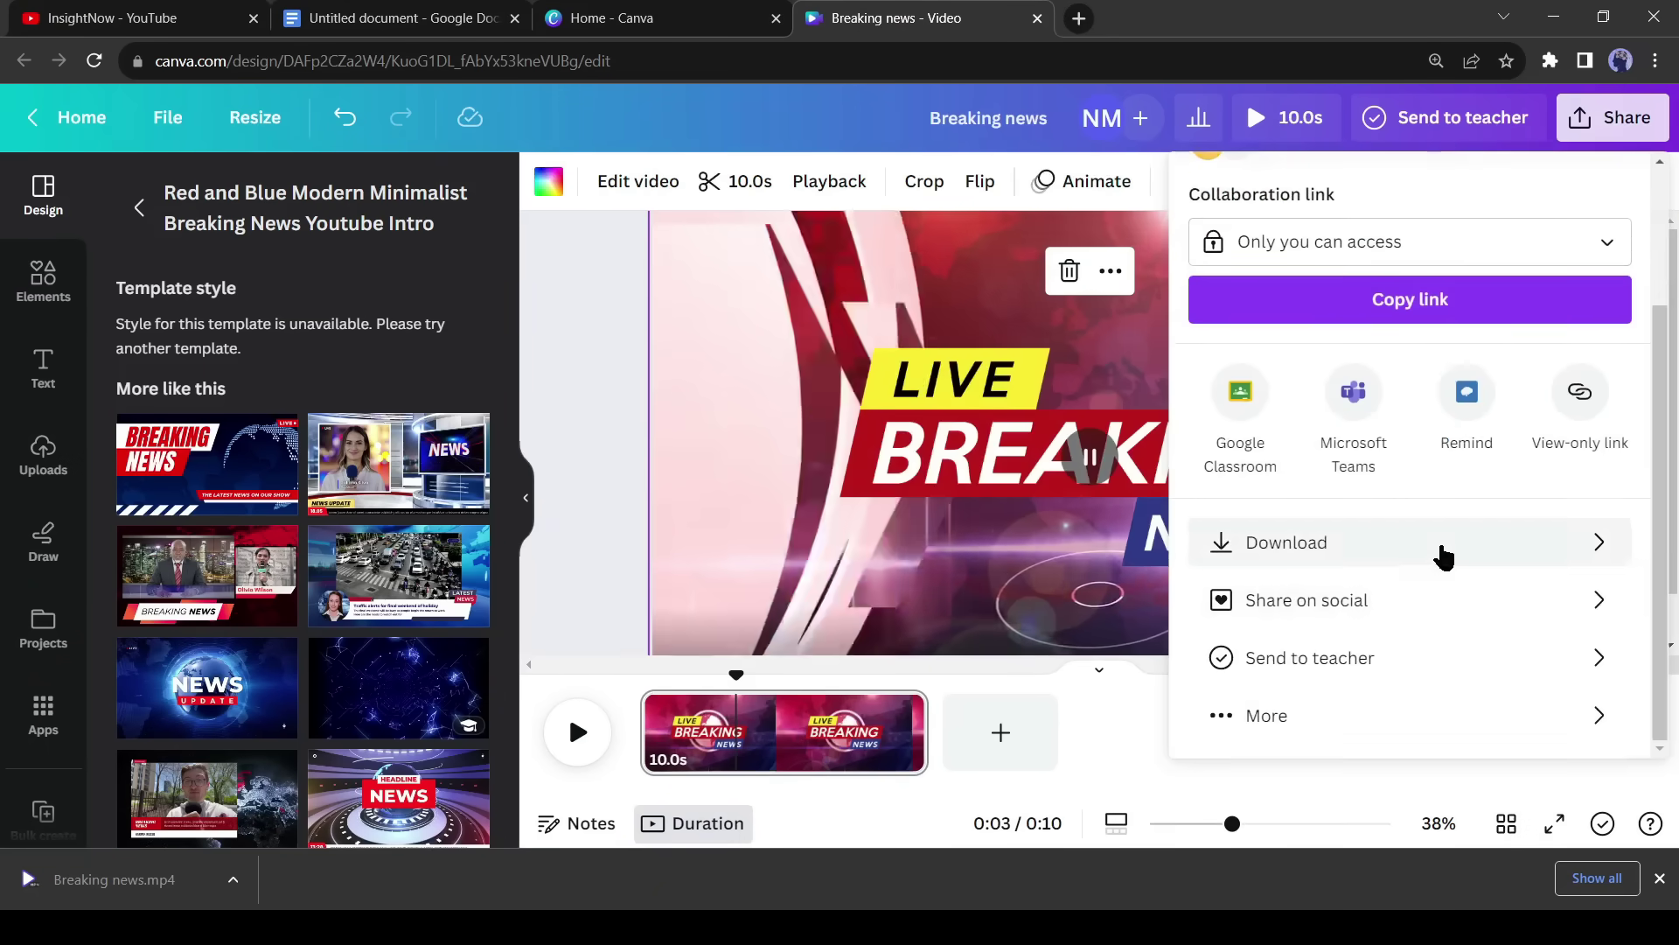
left_click(1441, 549)
left_click(1417, 516)
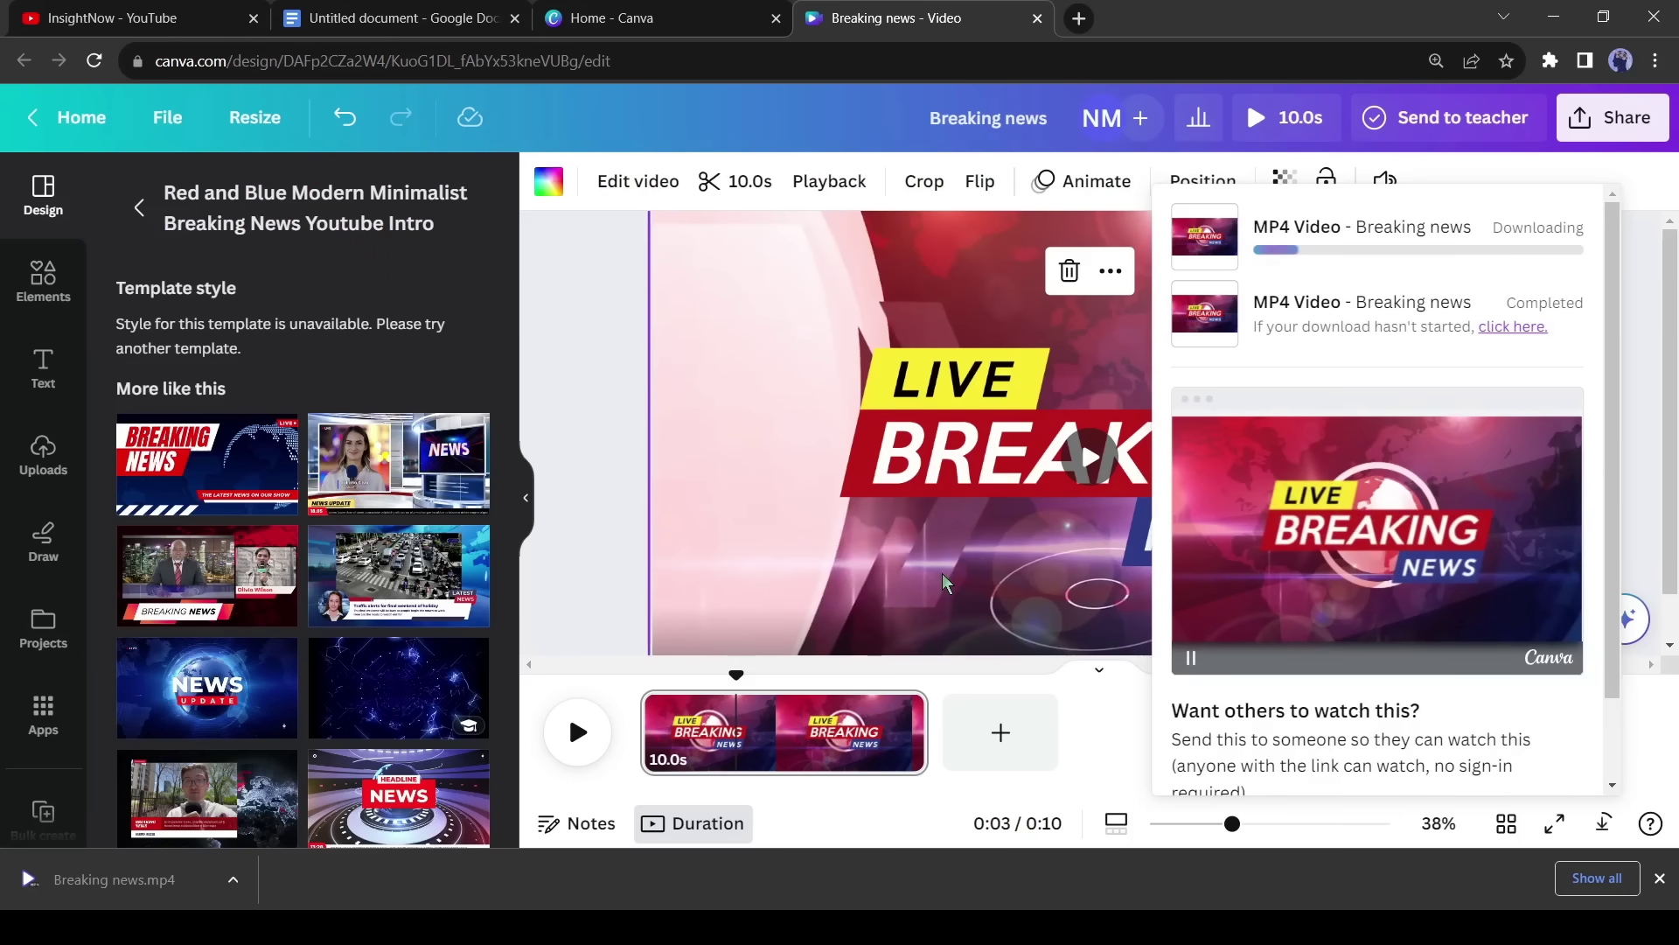
left_click(253, 933)
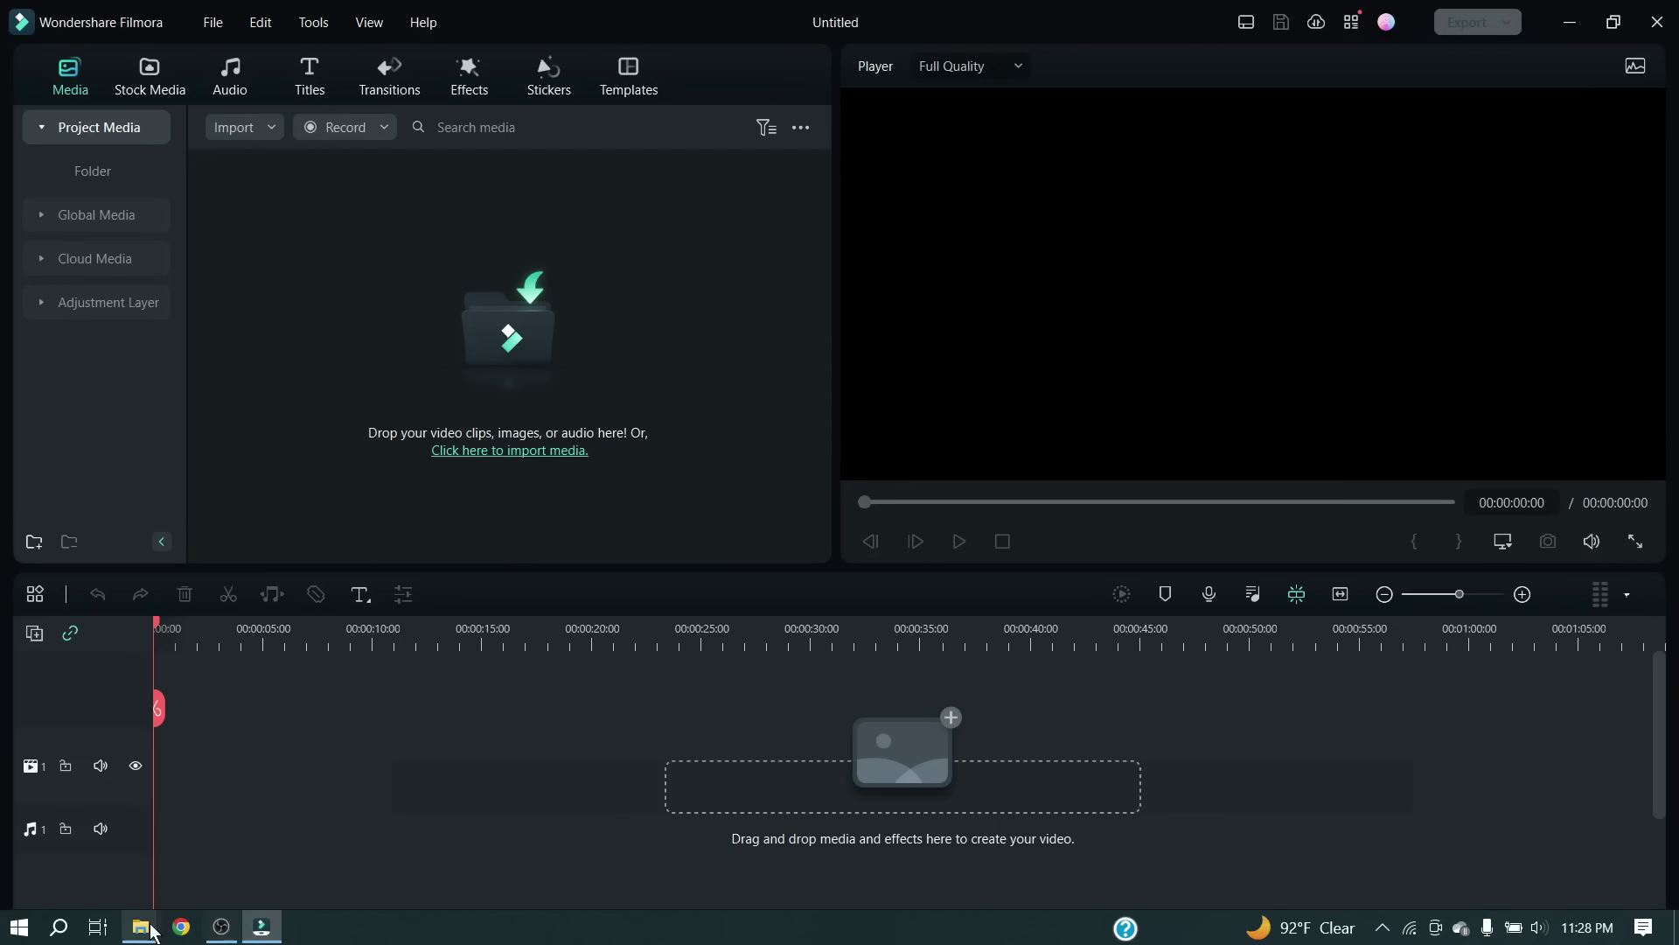
Import the seven video clips from the News Video And Voice folder into project media.
mouse_move(150, 931)
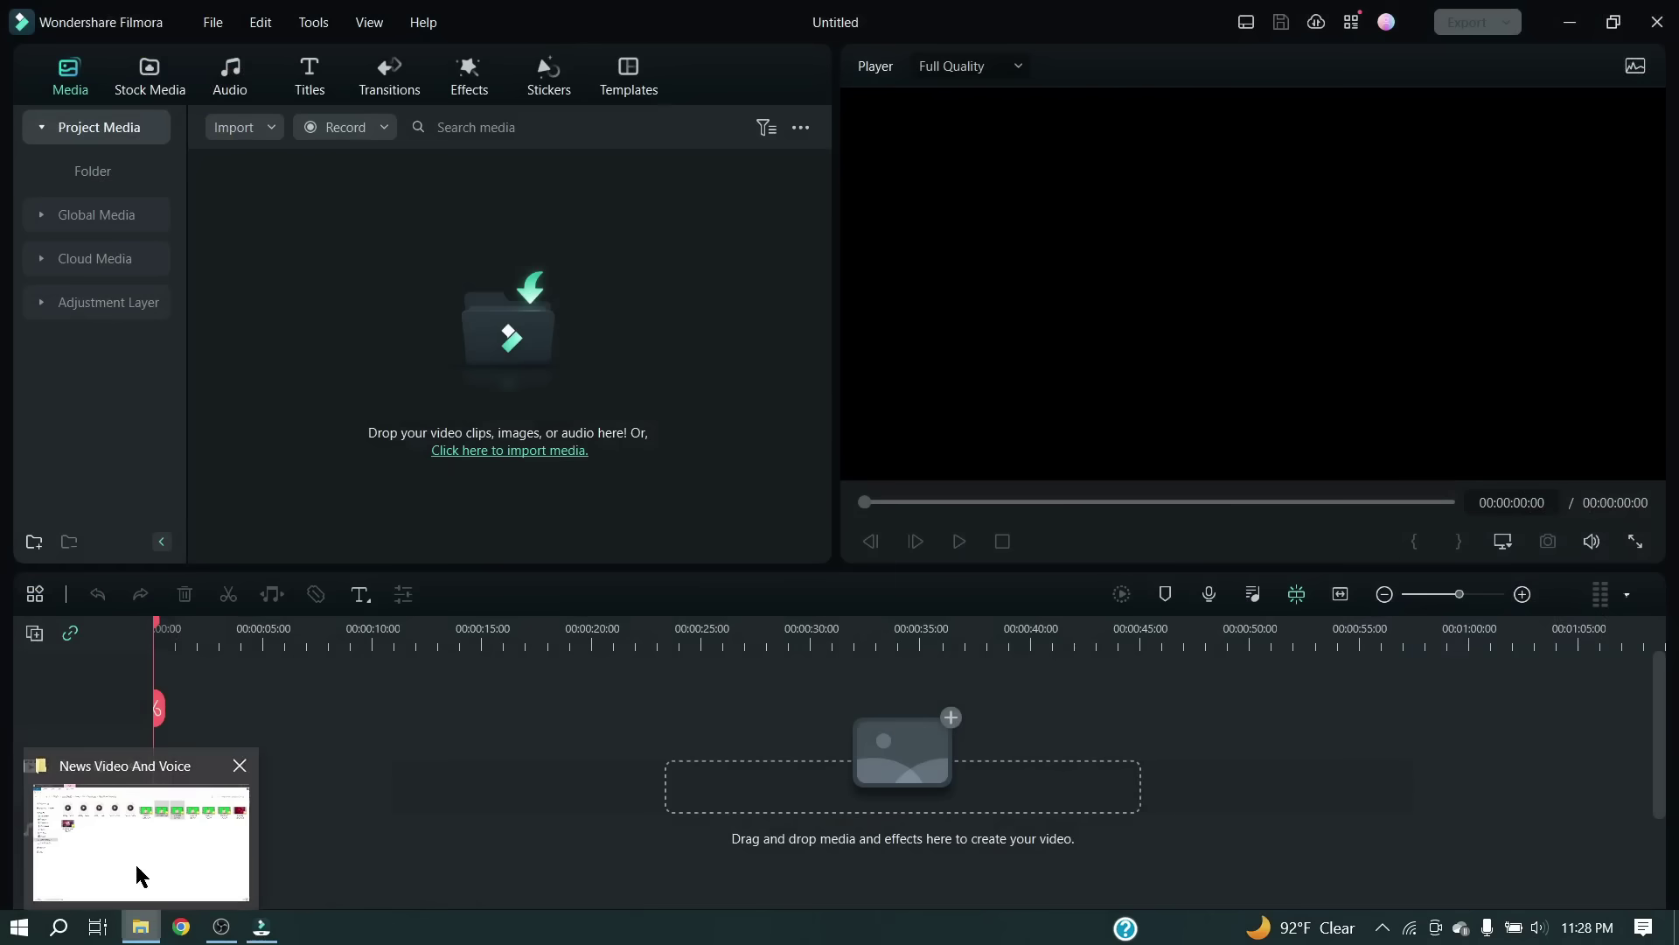
left_click(135, 863)
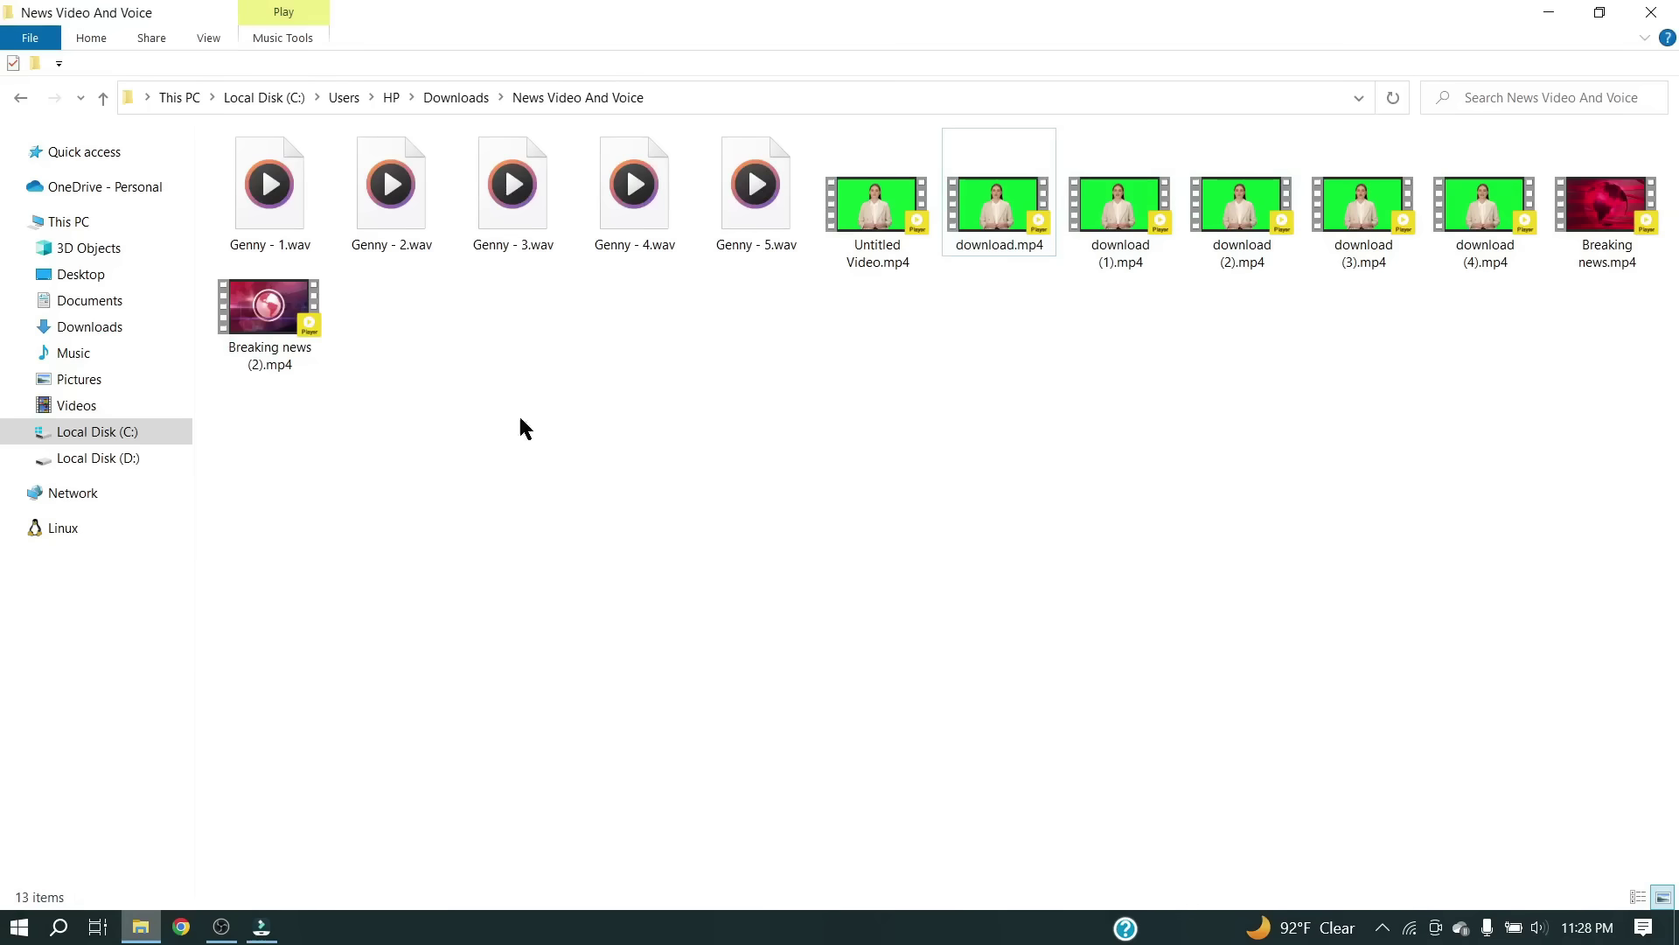
left_click_drag(521, 428, 1049, 339)
left_click_drag(999, 206, 350, 365)
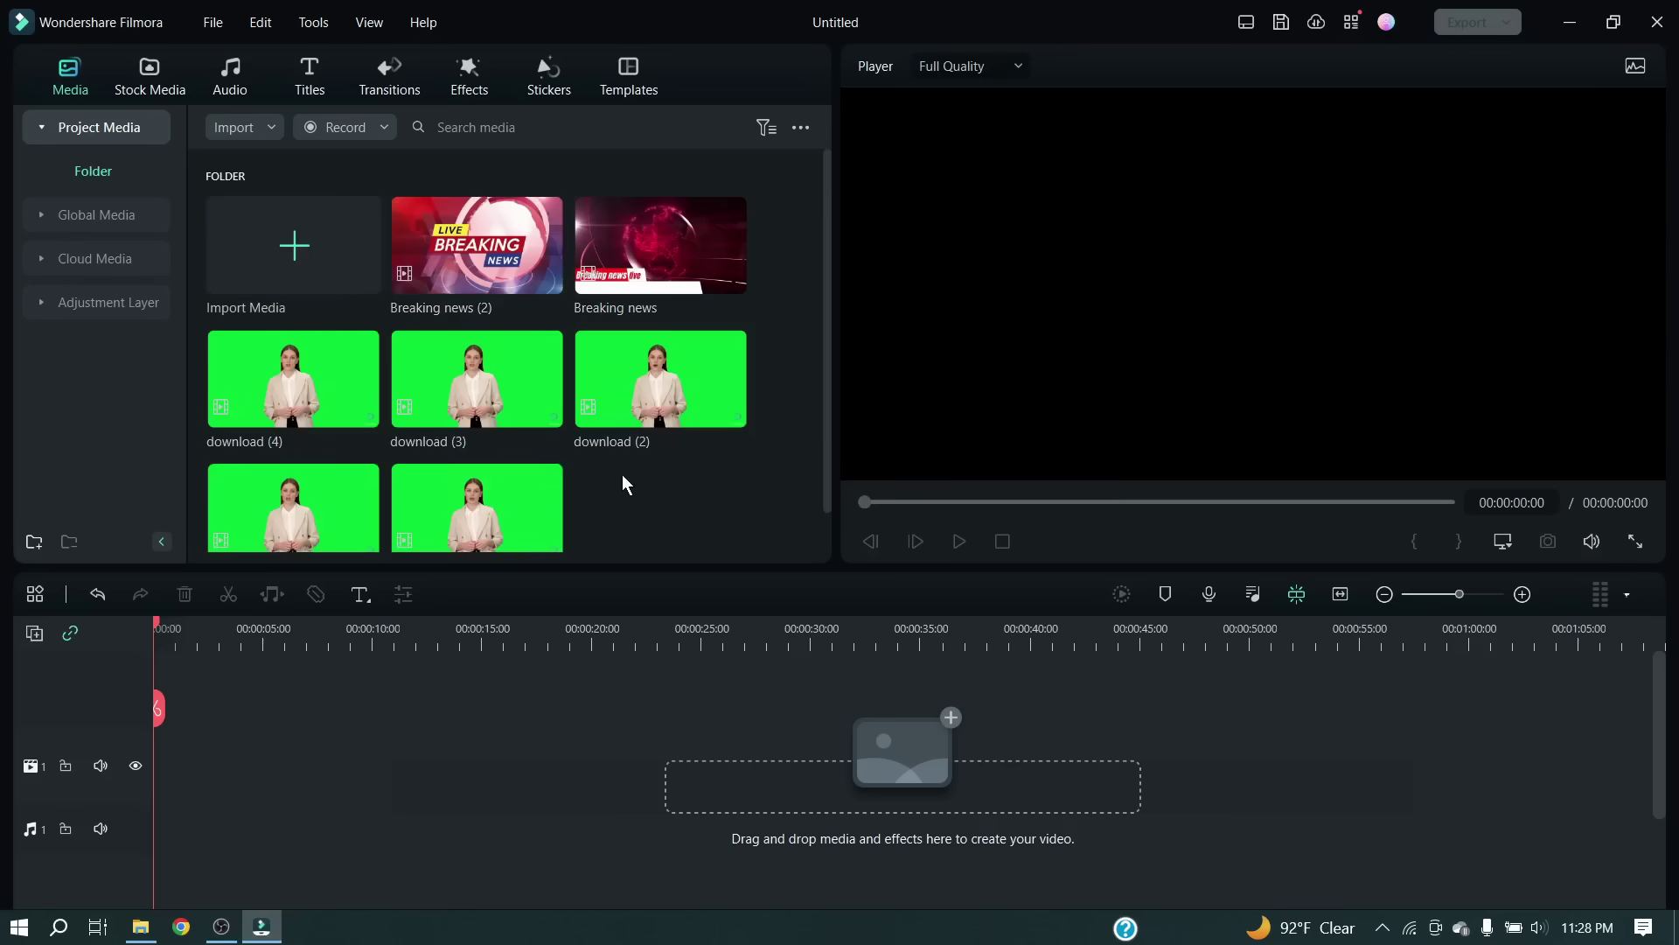
Place Breaking news (2) and Breaking news on track 1, matching the project resolution.
left_click_drag(477, 245, 194, 811)
left_click(768, 523)
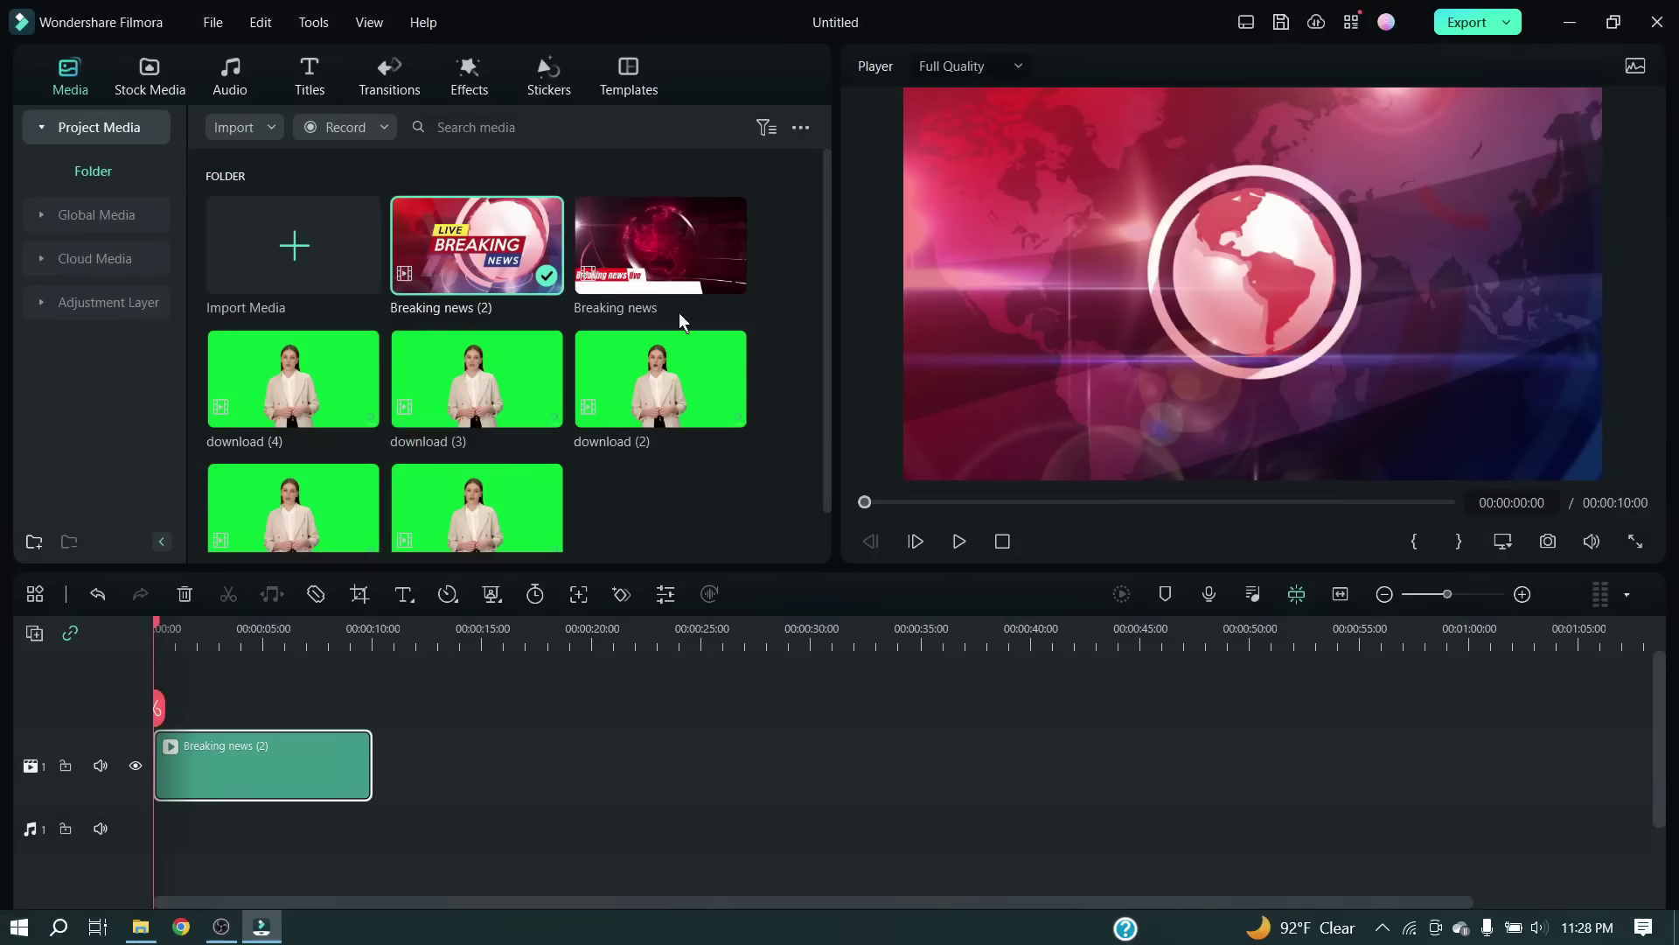
left_click_drag(661, 245, 412, 795)
left_click(509, 652)
Line up the presenter clips download through download (4) on track 2.
scroll(616, 486, "down", 1)
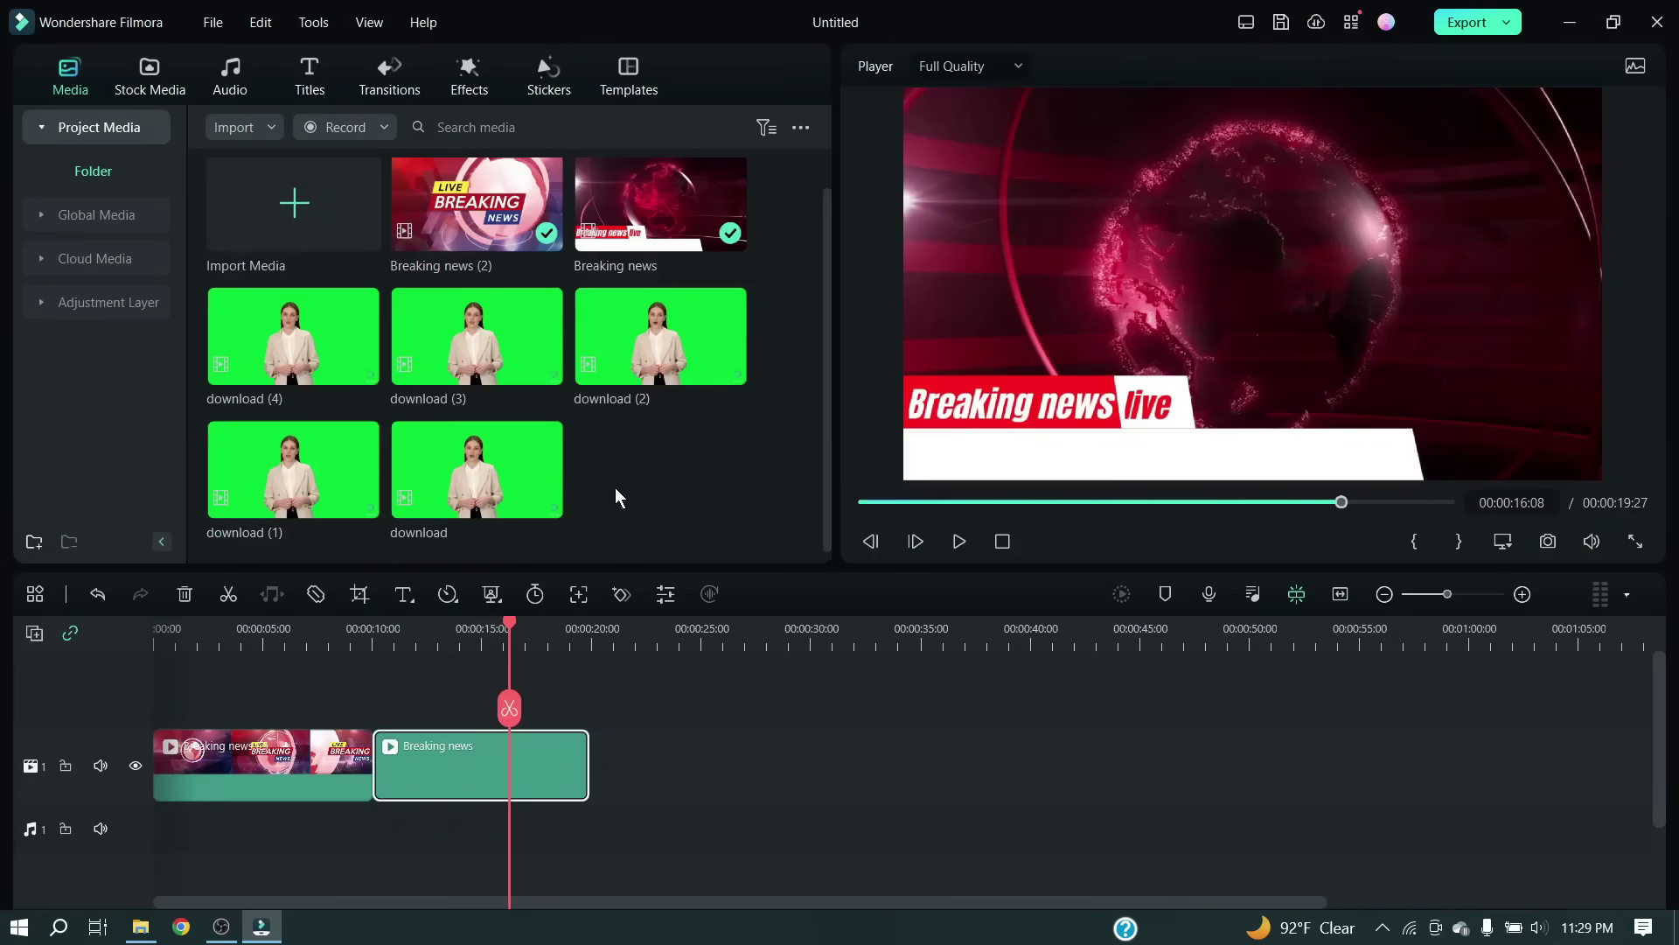
left_click_drag(528, 639, 401, 727)
left_click_drag(374, 647, 477, 647)
left_click_drag(333, 469, 668, 735)
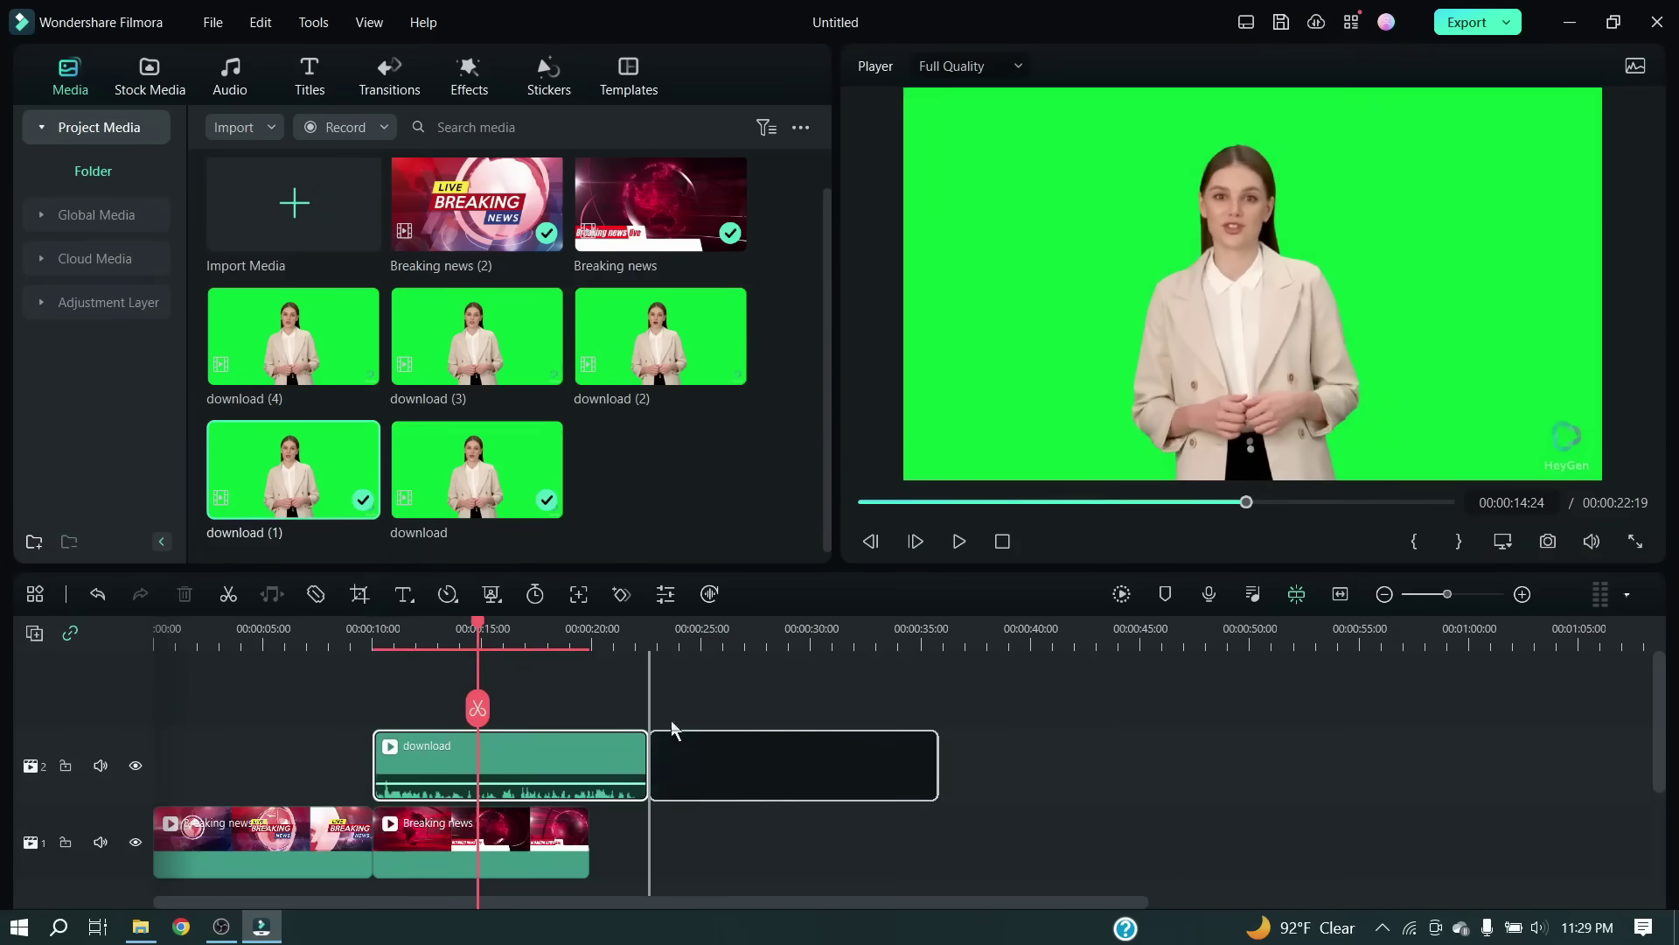
left_click_drag(660, 345, 967, 784)
left_click_drag(477, 337, 1237, 787)
left_click_drag(363, 355, 1635, 792)
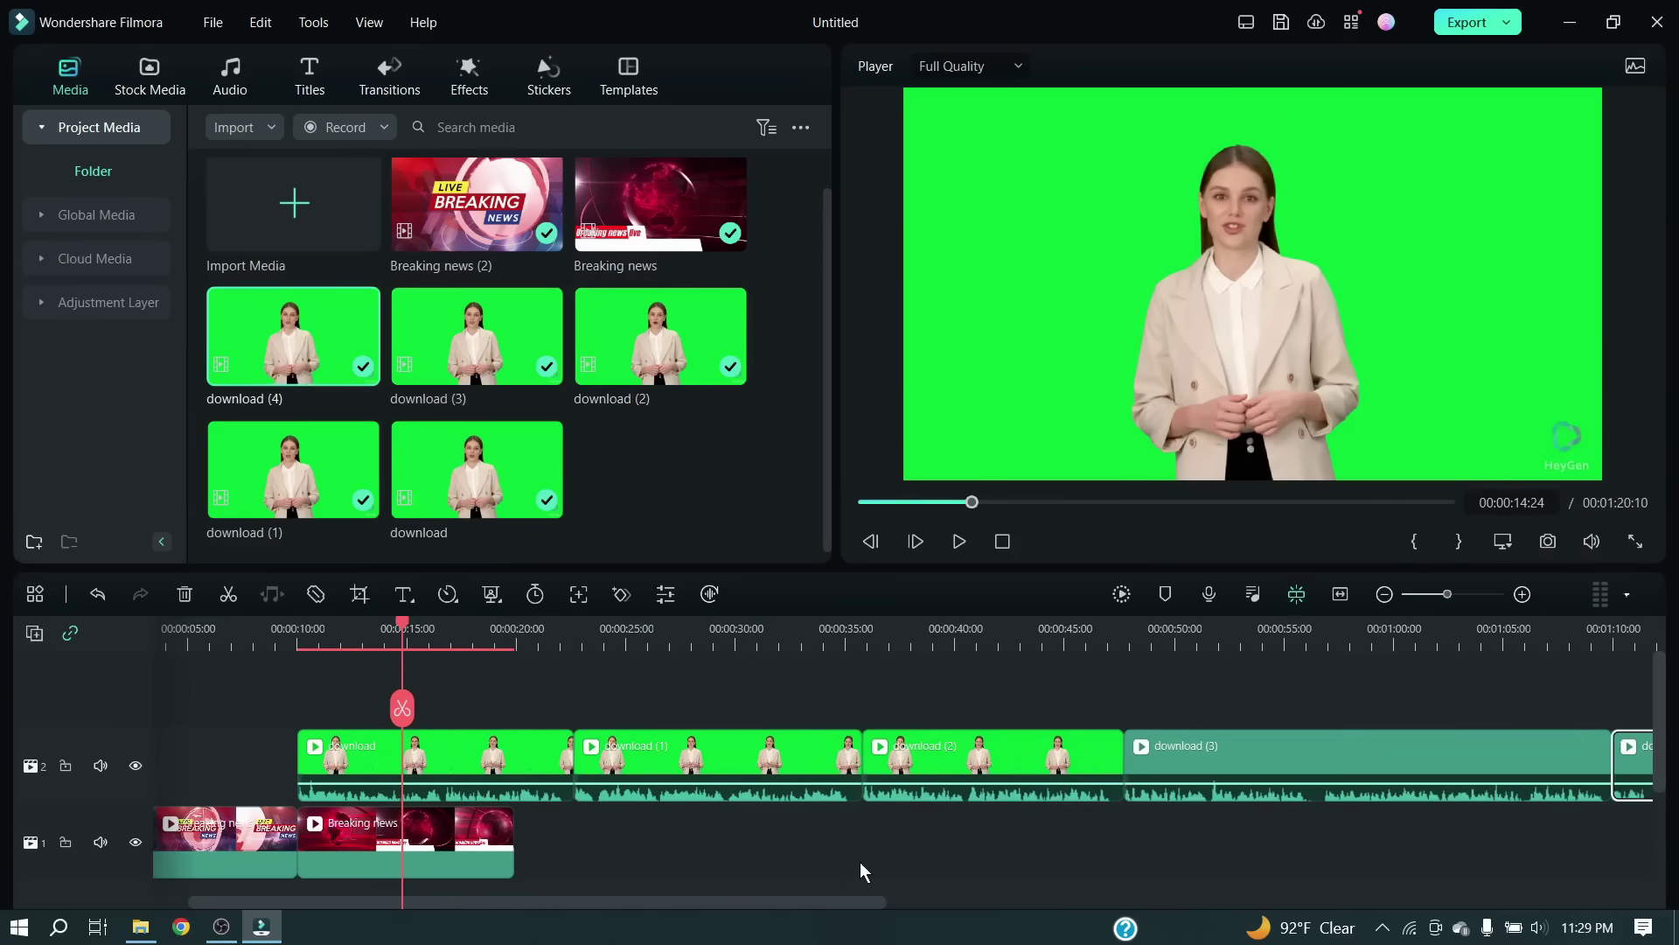
left_click_drag(826, 903, 798, 909)
Key out the green screen on the presenter clips and adjust their audio properties.
double_click(525, 757)
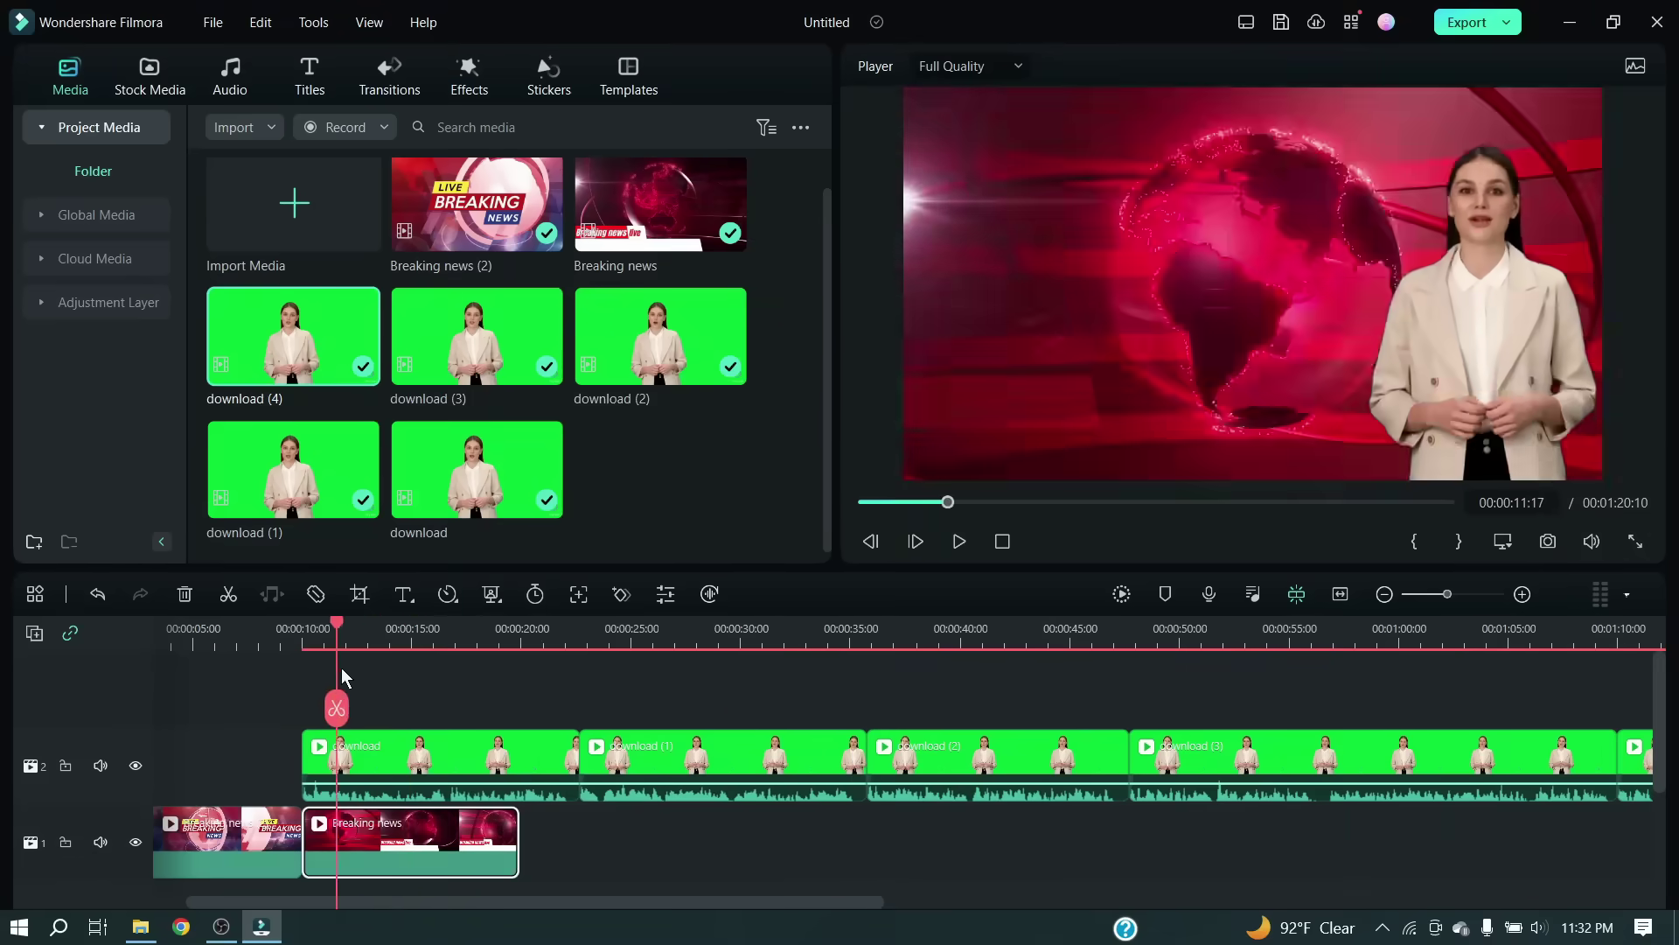
left_click_drag(353, 704, 411, 704)
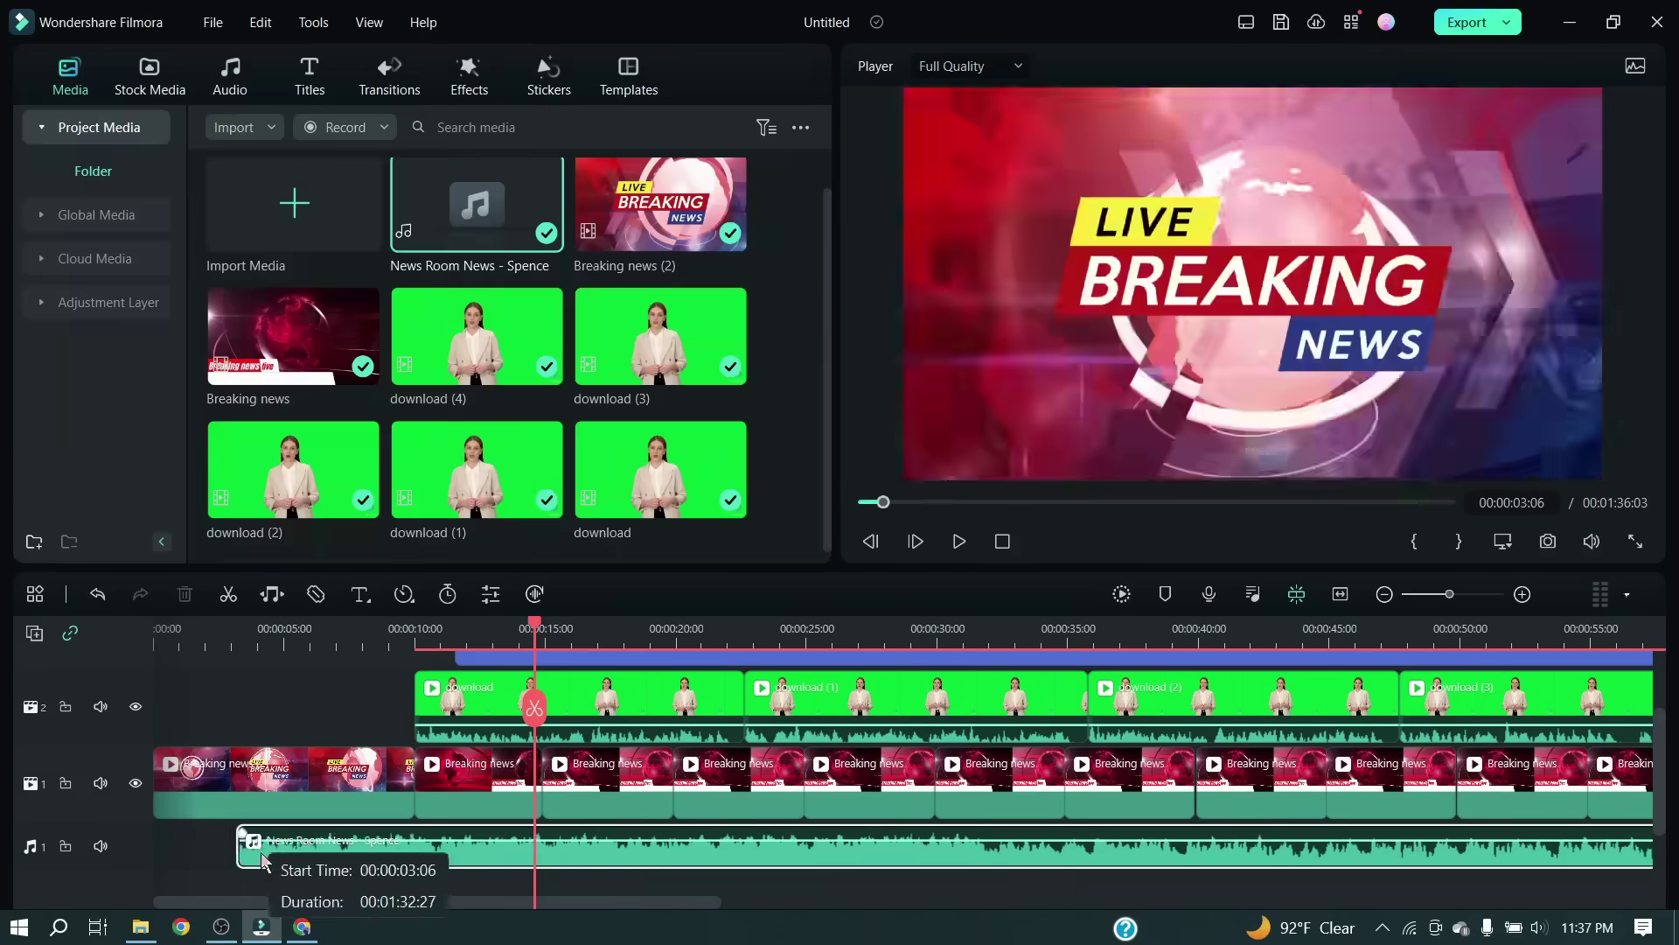
left_click(569, 713)
double_click(569, 713)
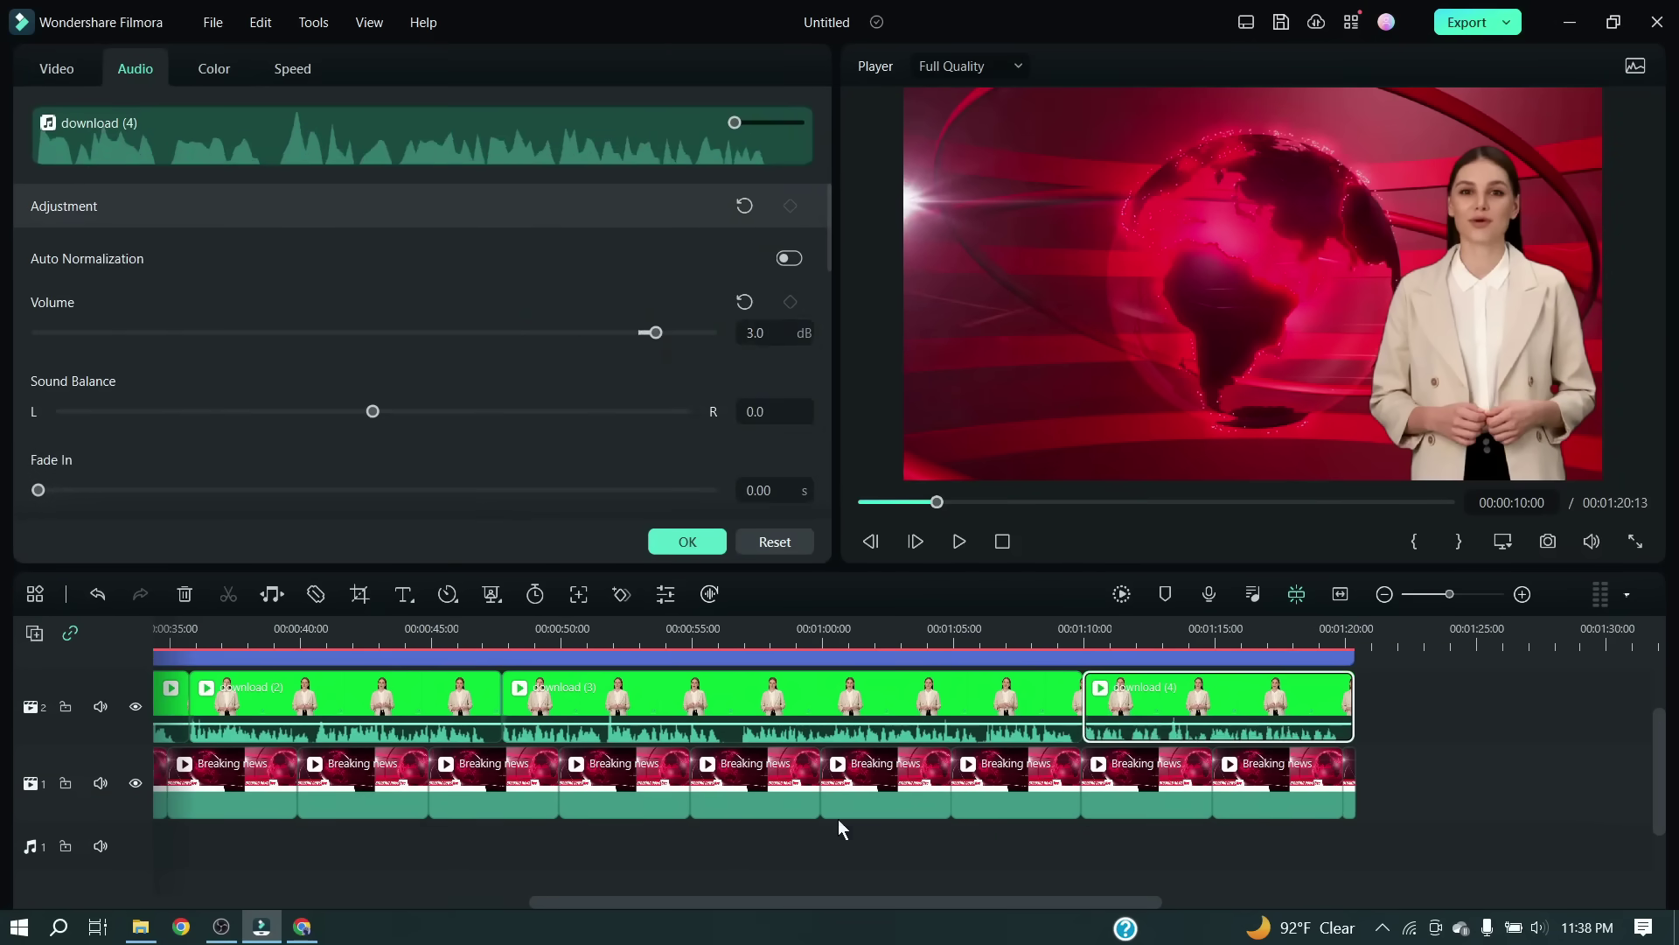
left_click(1467, 22)
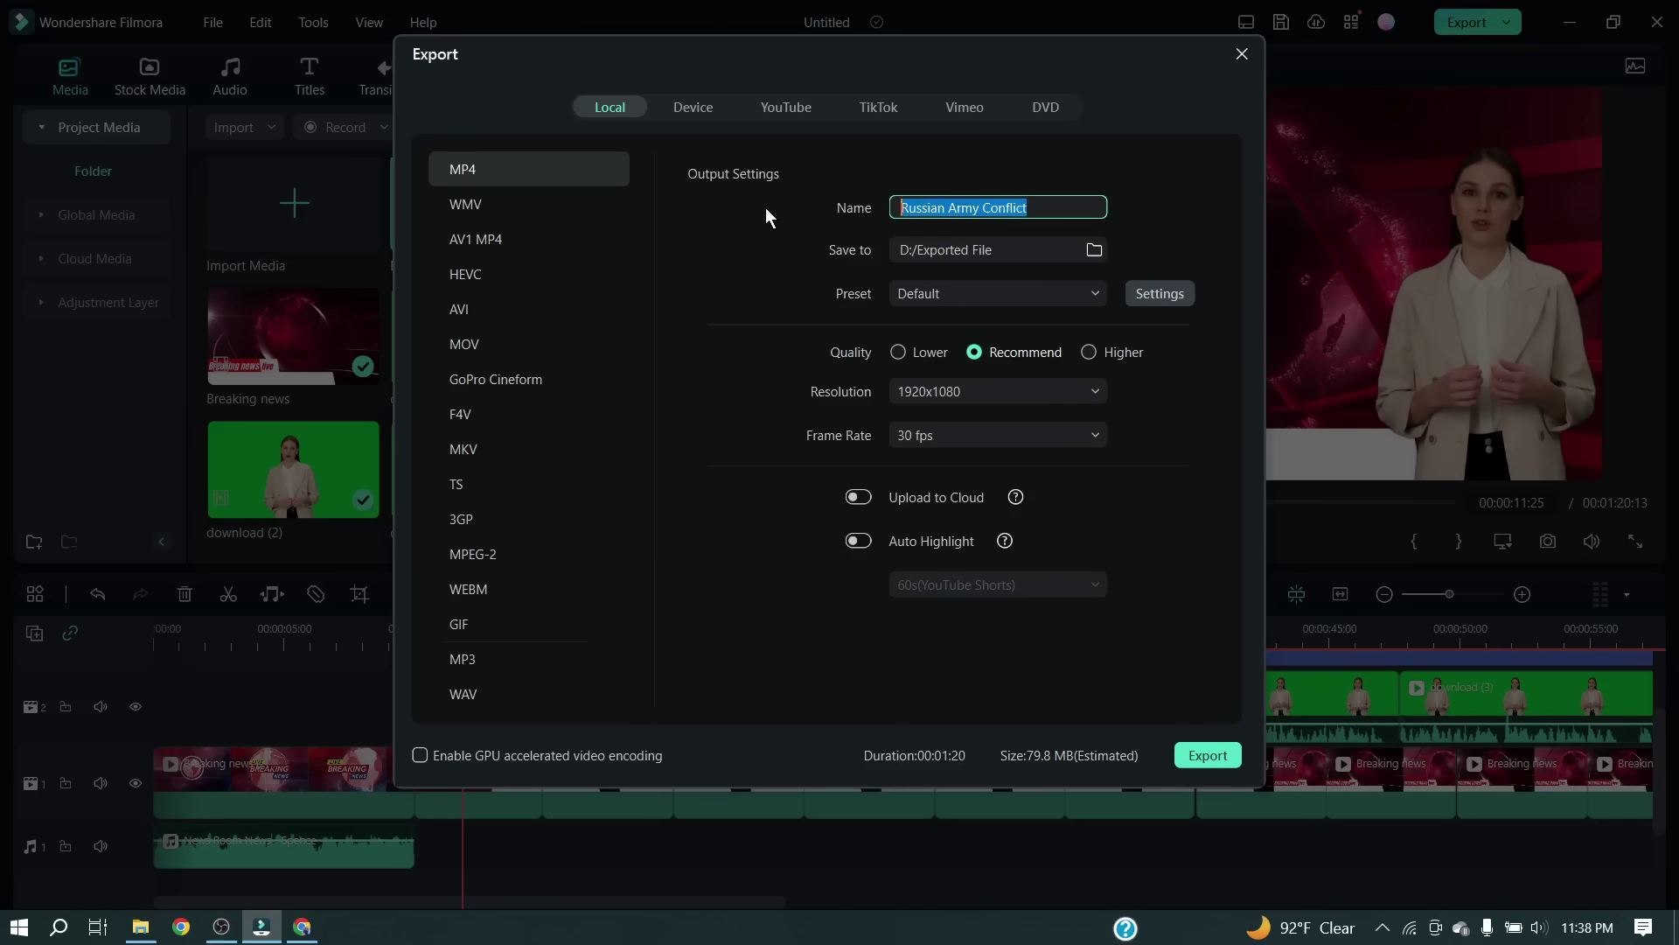
Name the export 'AI News', keep 1920x1080, set quality to Higher, and export.
type("AI News")
left_click(962, 391)
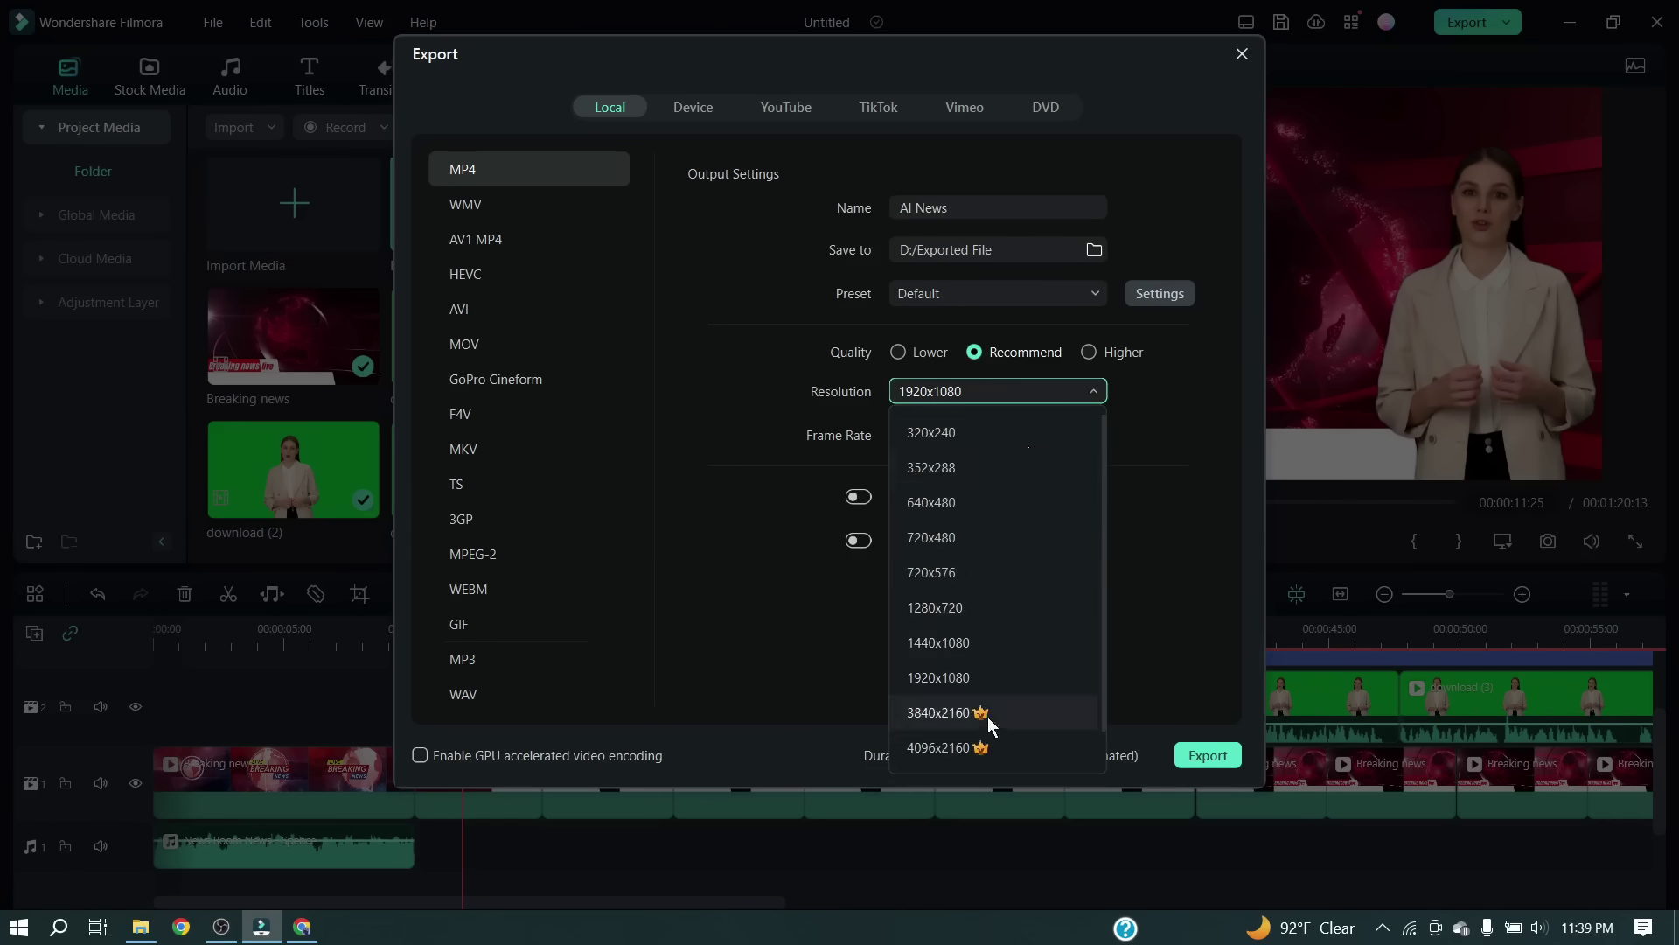
left_click(968, 675)
left_click(1104, 354)
left_click(1208, 755)
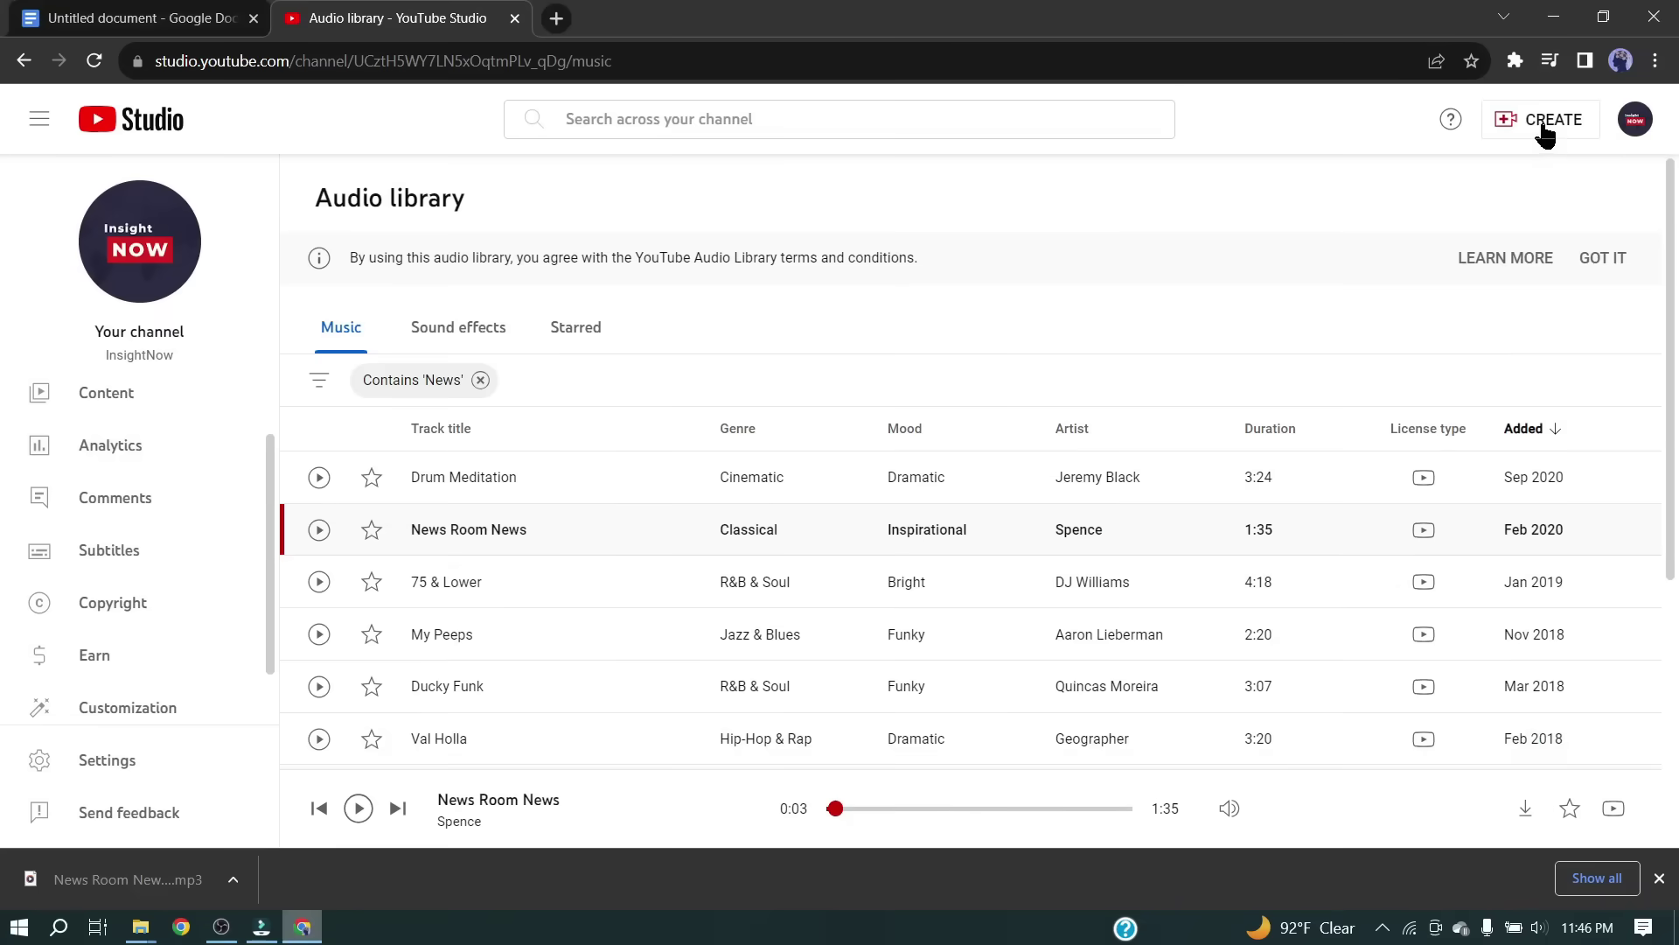
Upload AI News.mp4 and paste the Biden headline as its title and description.
left_click(1532, 122)
left_click(1522, 164)
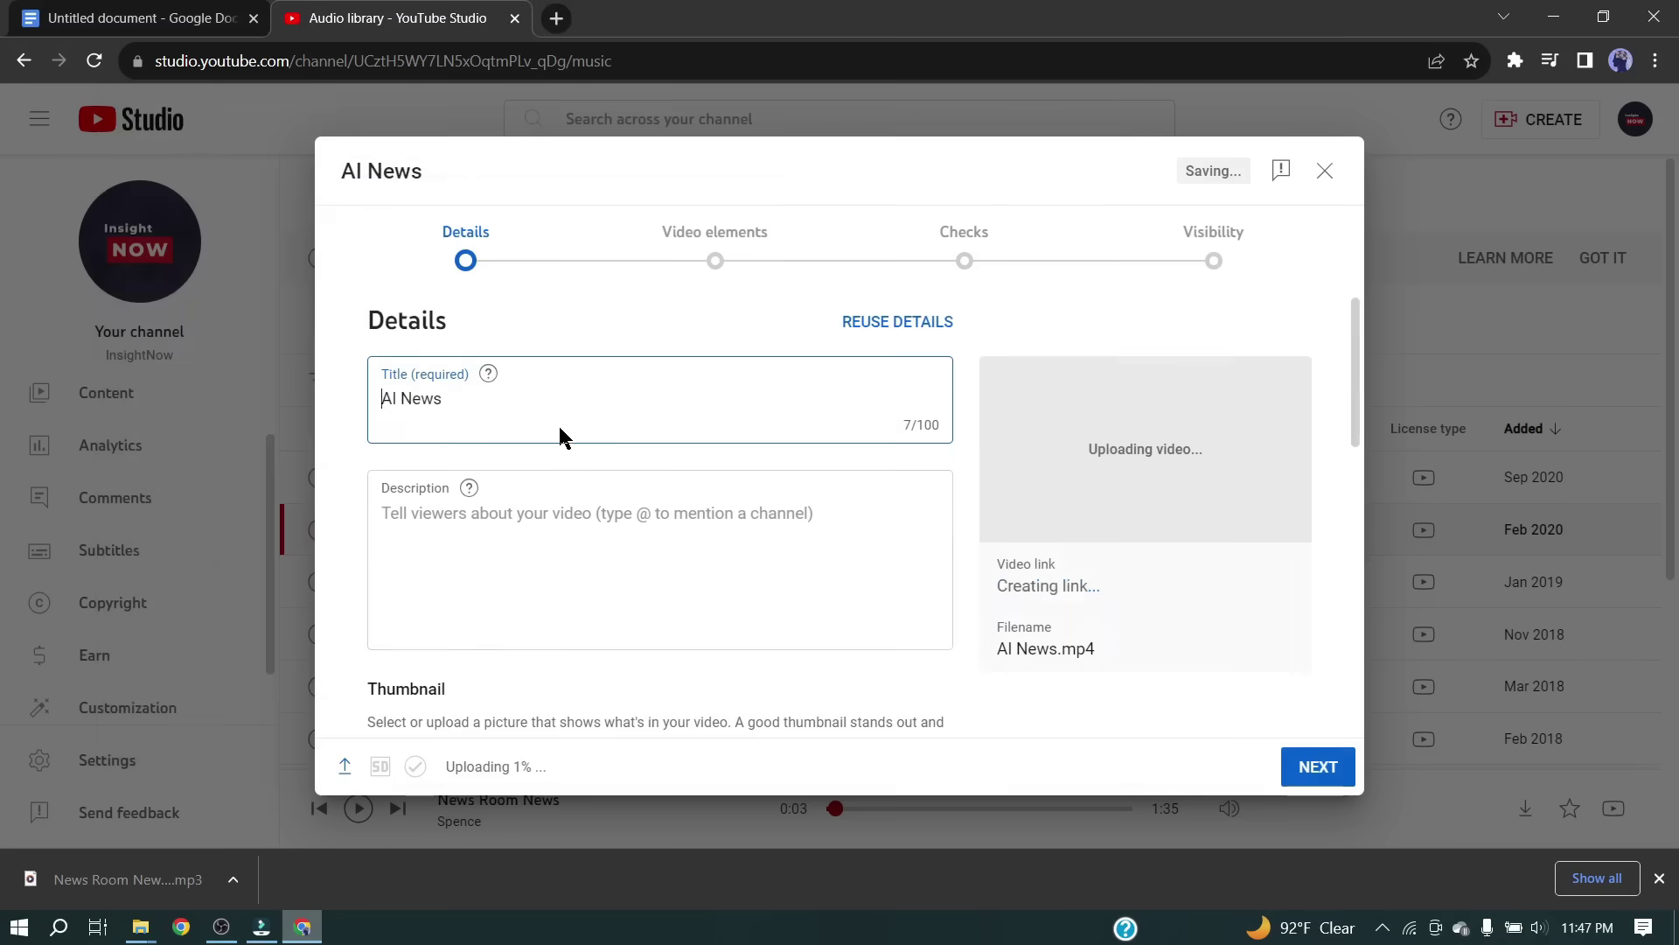
key("ctrl+a")
type("Breaking :: President Biden will announce new measures on Thursday.")
left_click(567, 509)
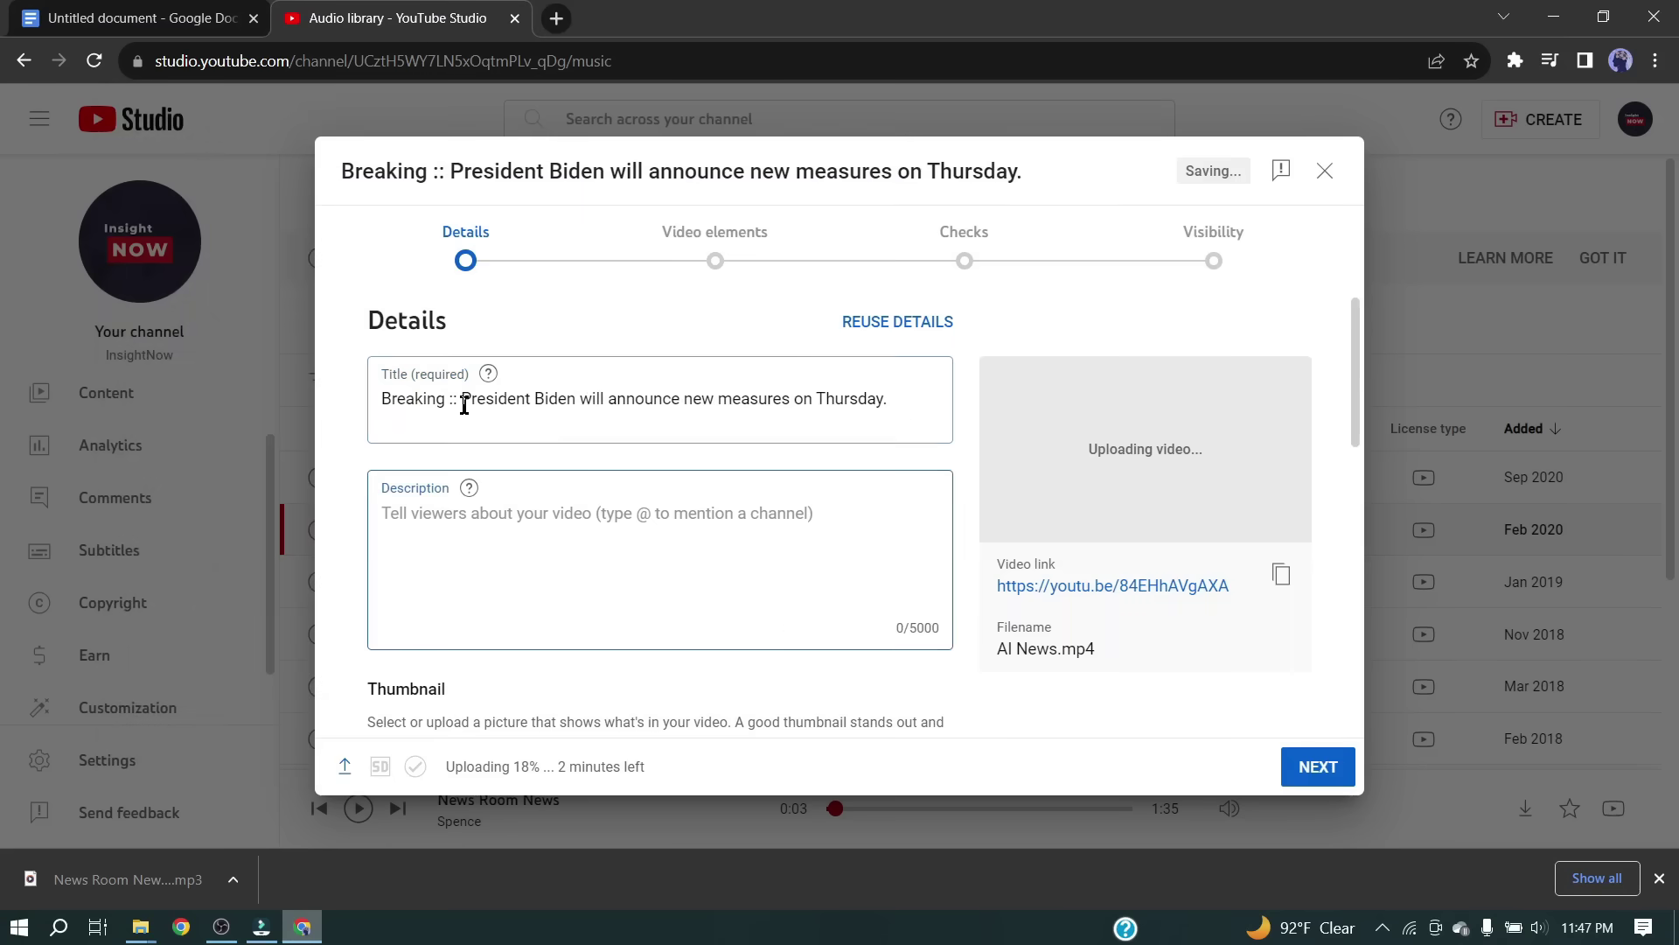
type("President Biden will announce new measures on Thursday")
Try adding a custom thumbnail, dismiss the access notice, and reveal additional video details.
scroll(787, 636, "down", 4)
left_click(418, 514)
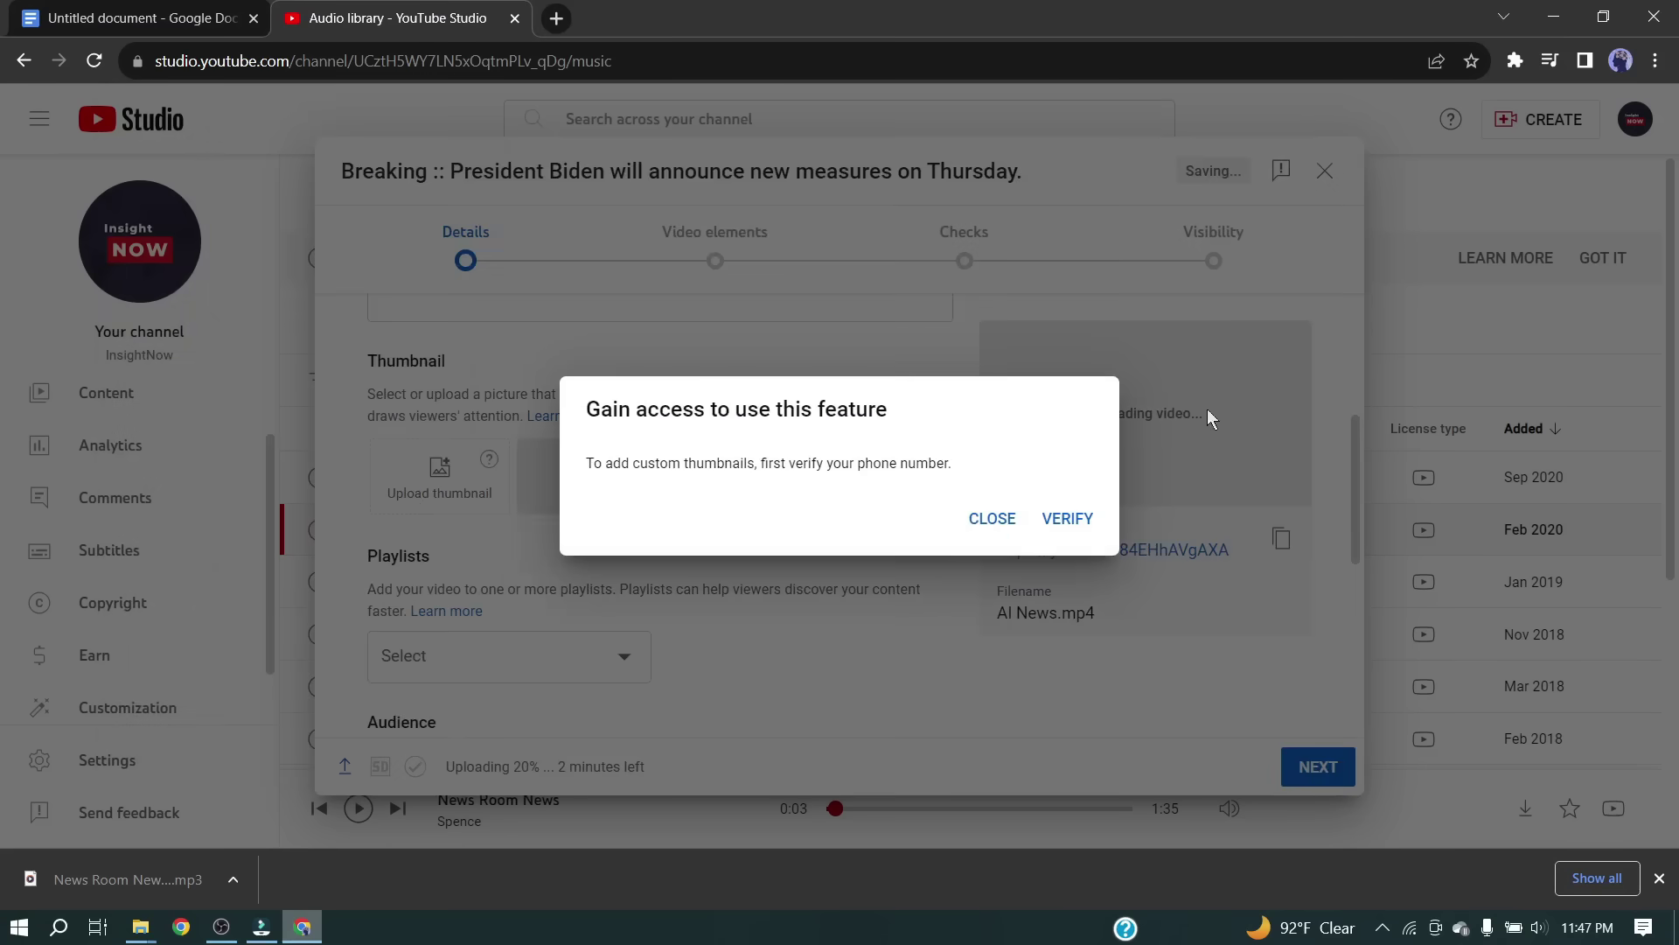
left_click(884, 513)
scroll(691, 621, "down", 5)
scroll(688, 621, "down", 1)
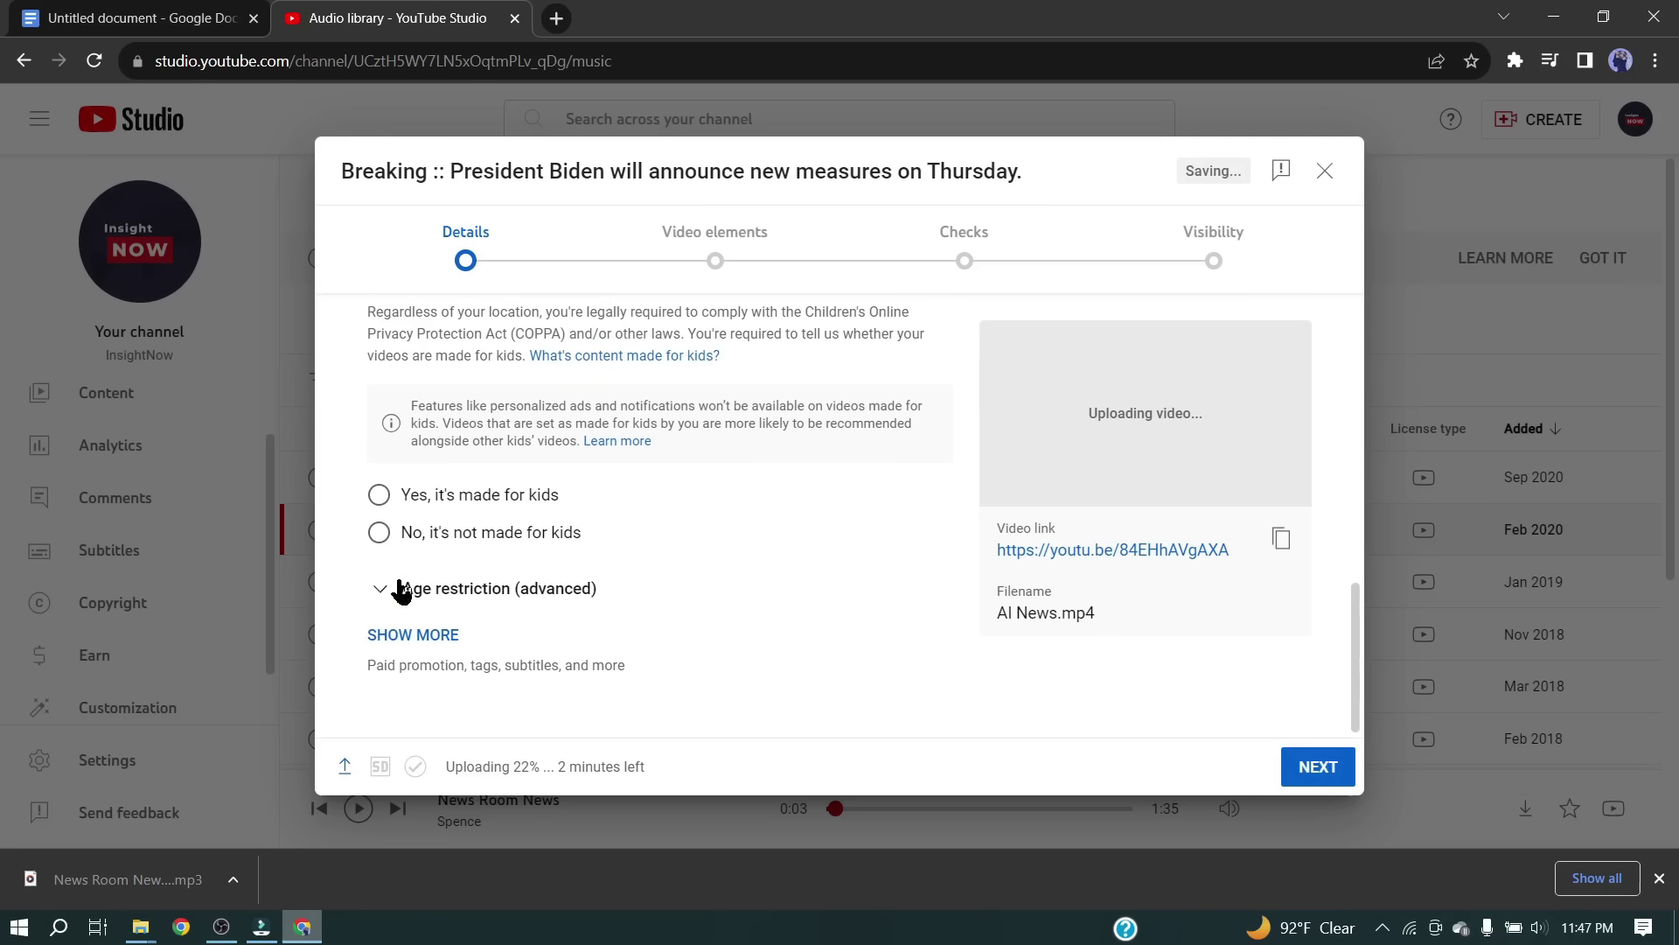
left_click(429, 656)
scroll(735, 626, "down", 10)
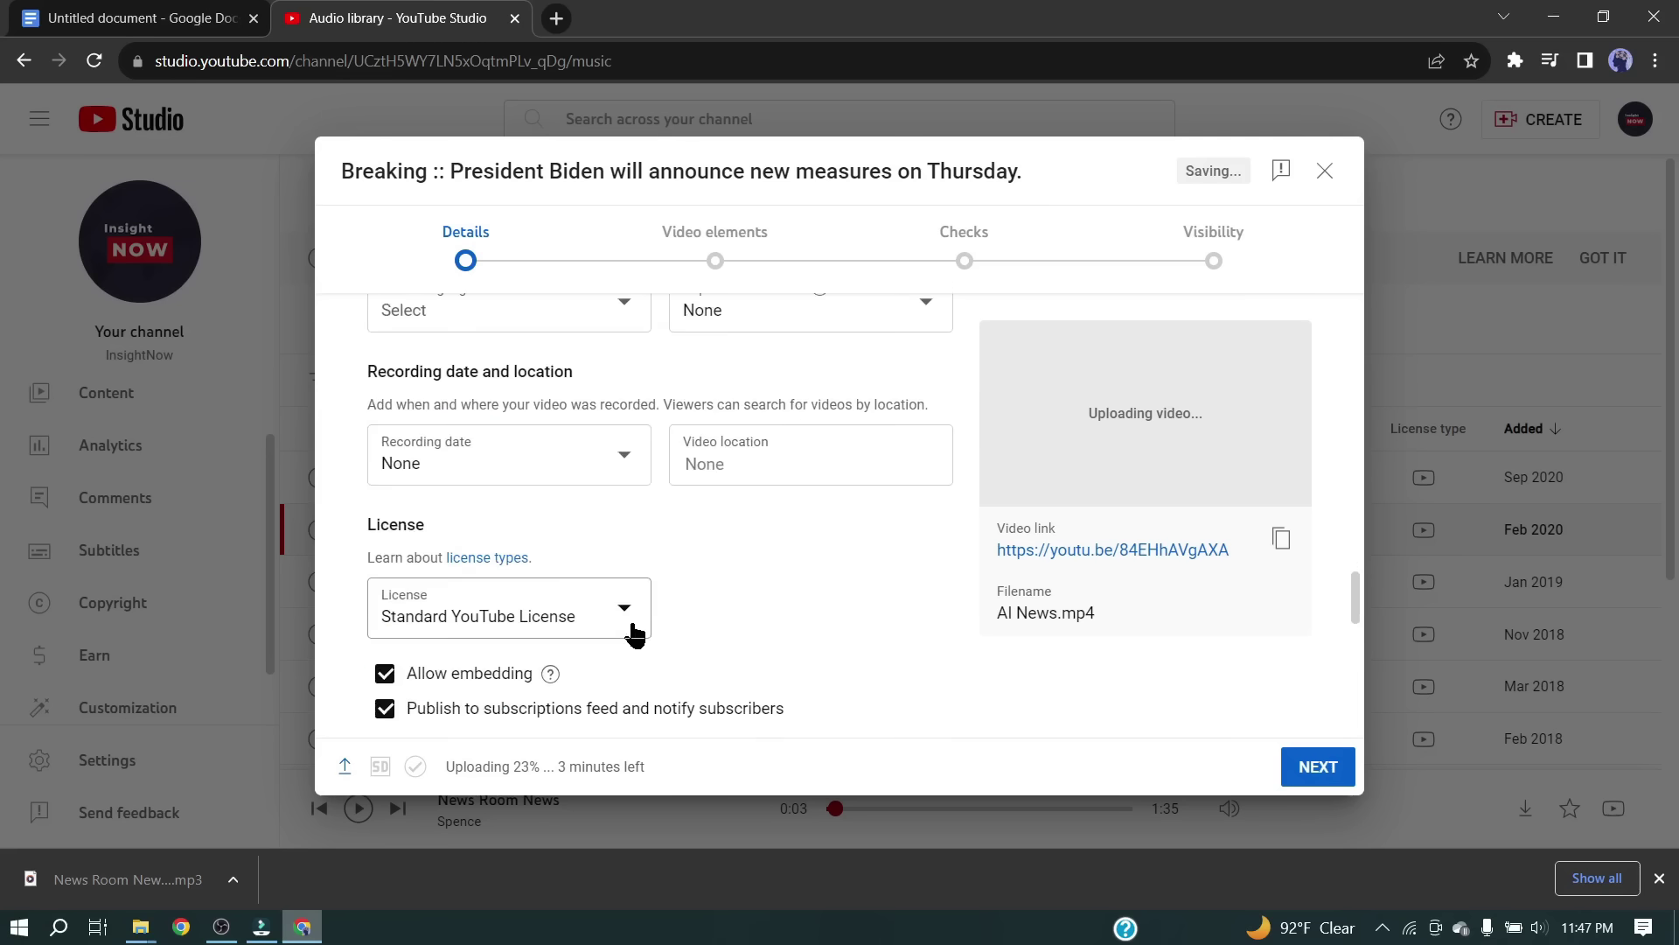
scroll(567, 470, "up", 4)
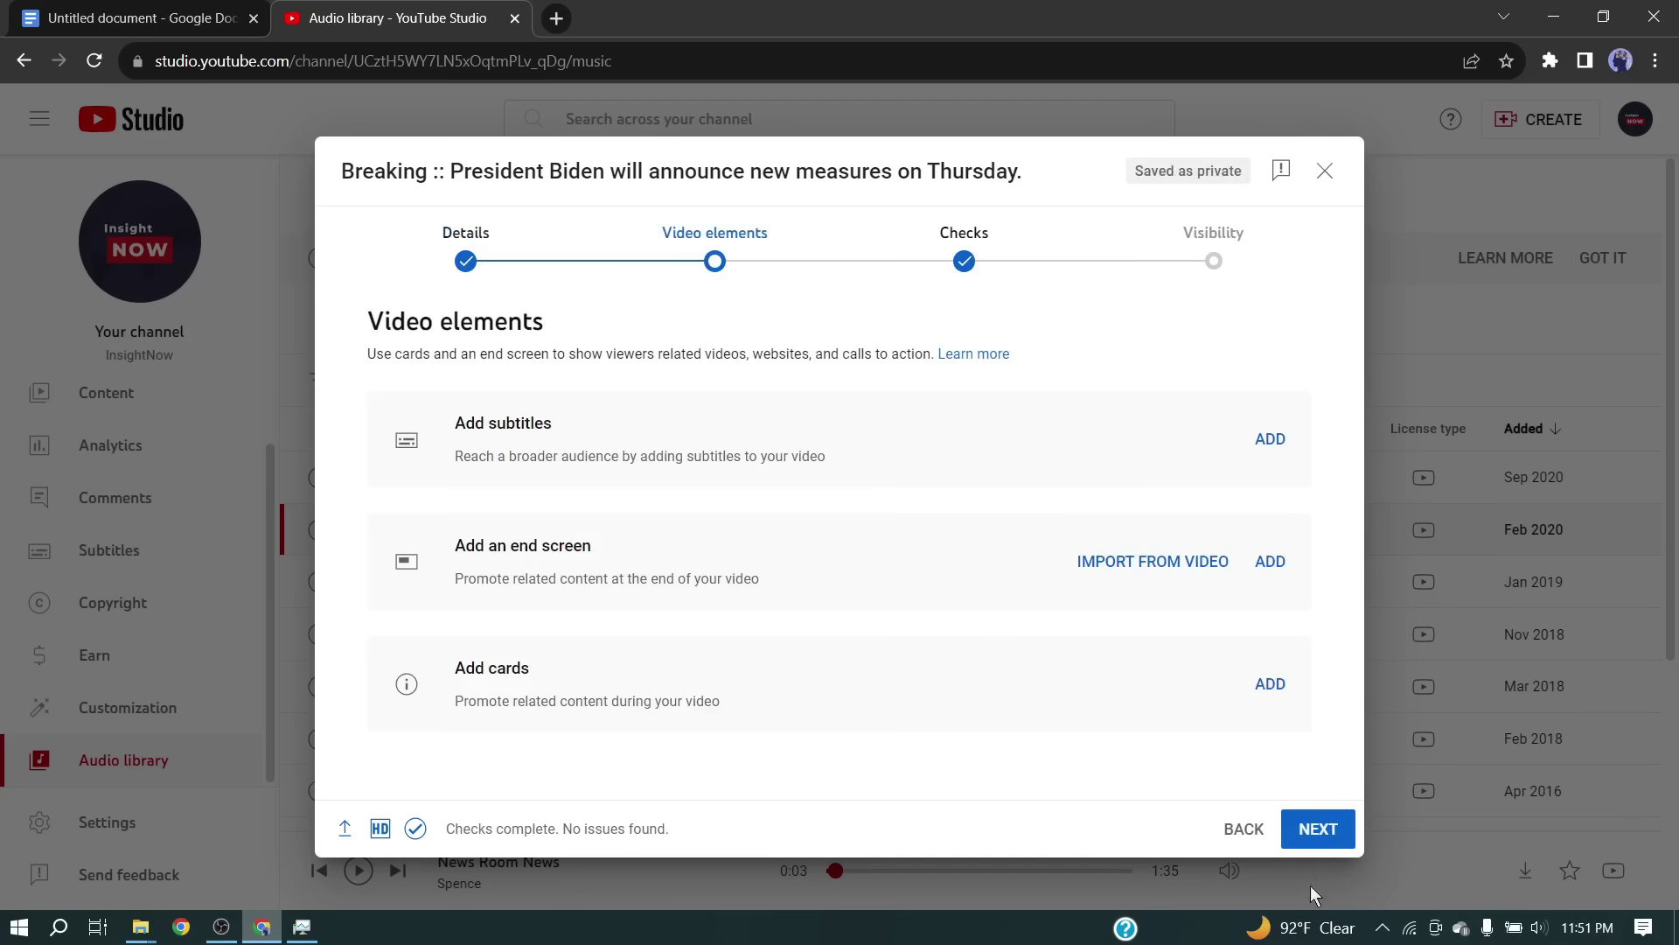
Advance through the checks and visibility steps and publish the video.
left_click(1290, 827)
left_click(1096, 446)
left_click(1321, 826)
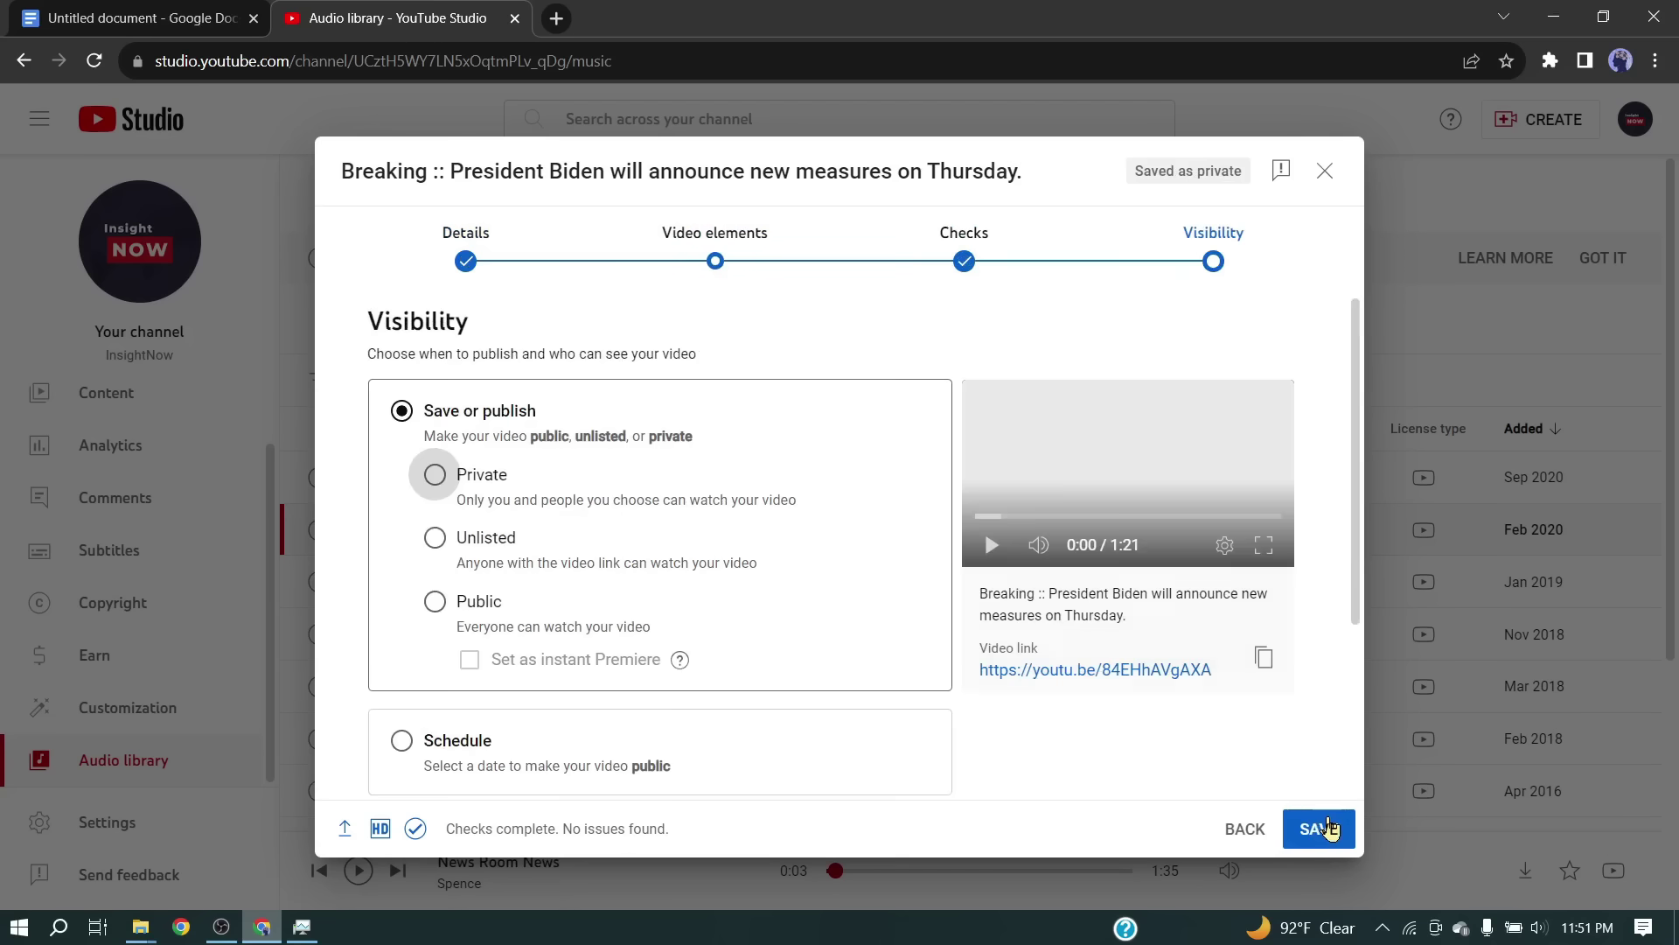
left_click(1306, 828)
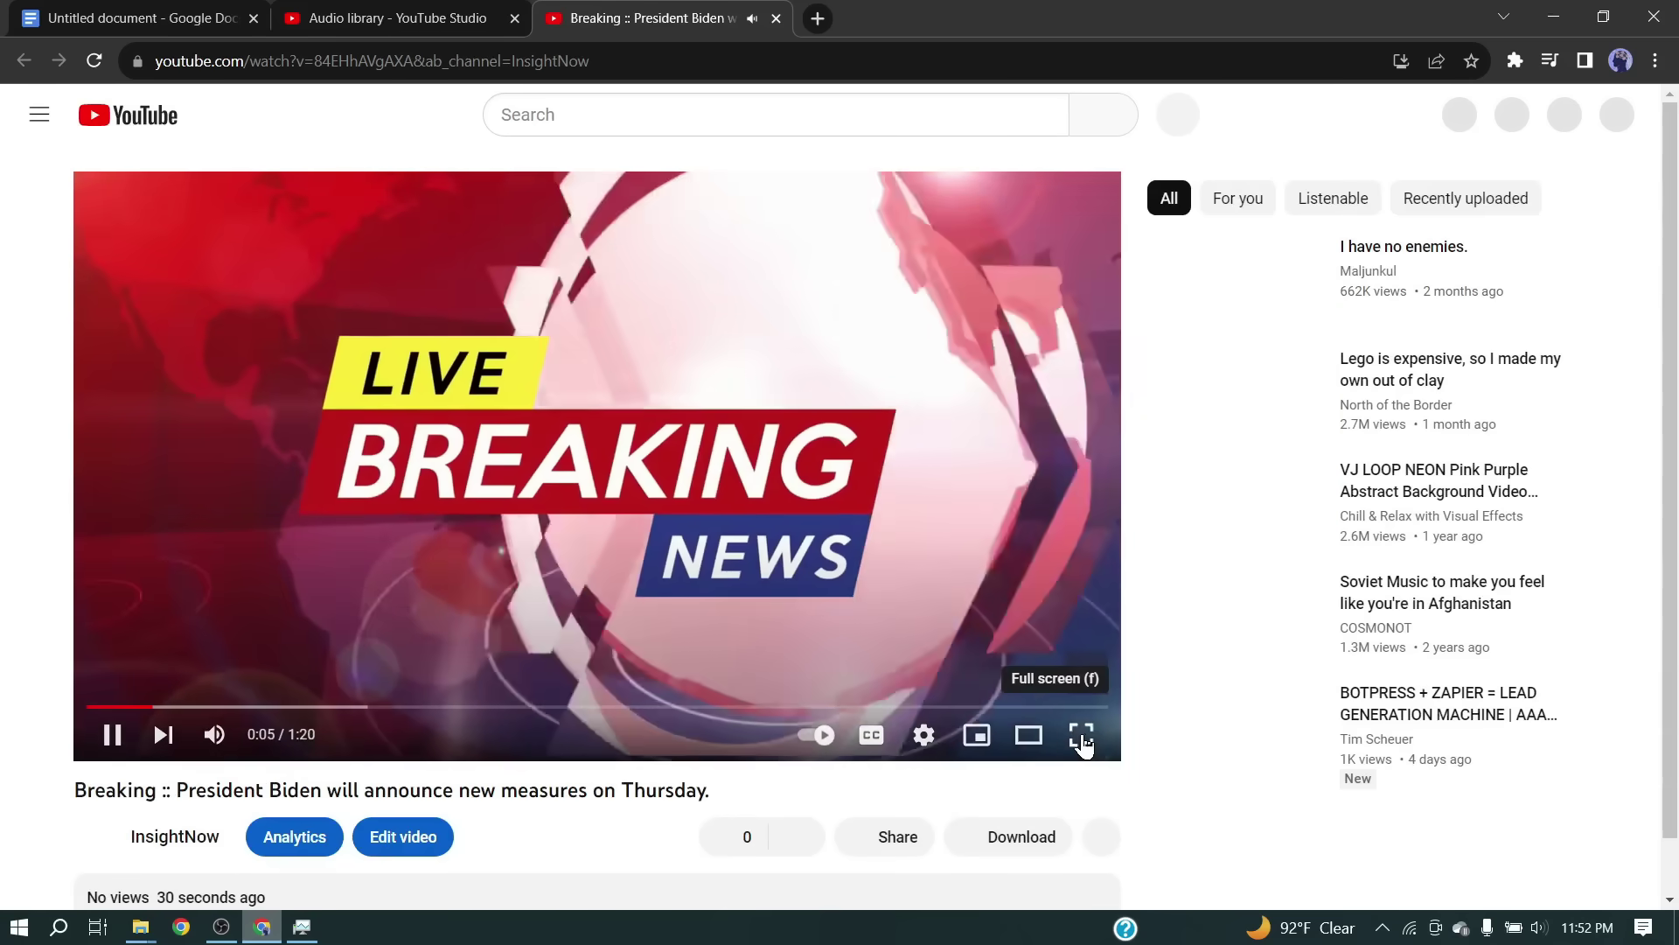
Watch the published video full screen to its 1:20 end, then cancel the next video's autoplay.
left_click(1082, 742)
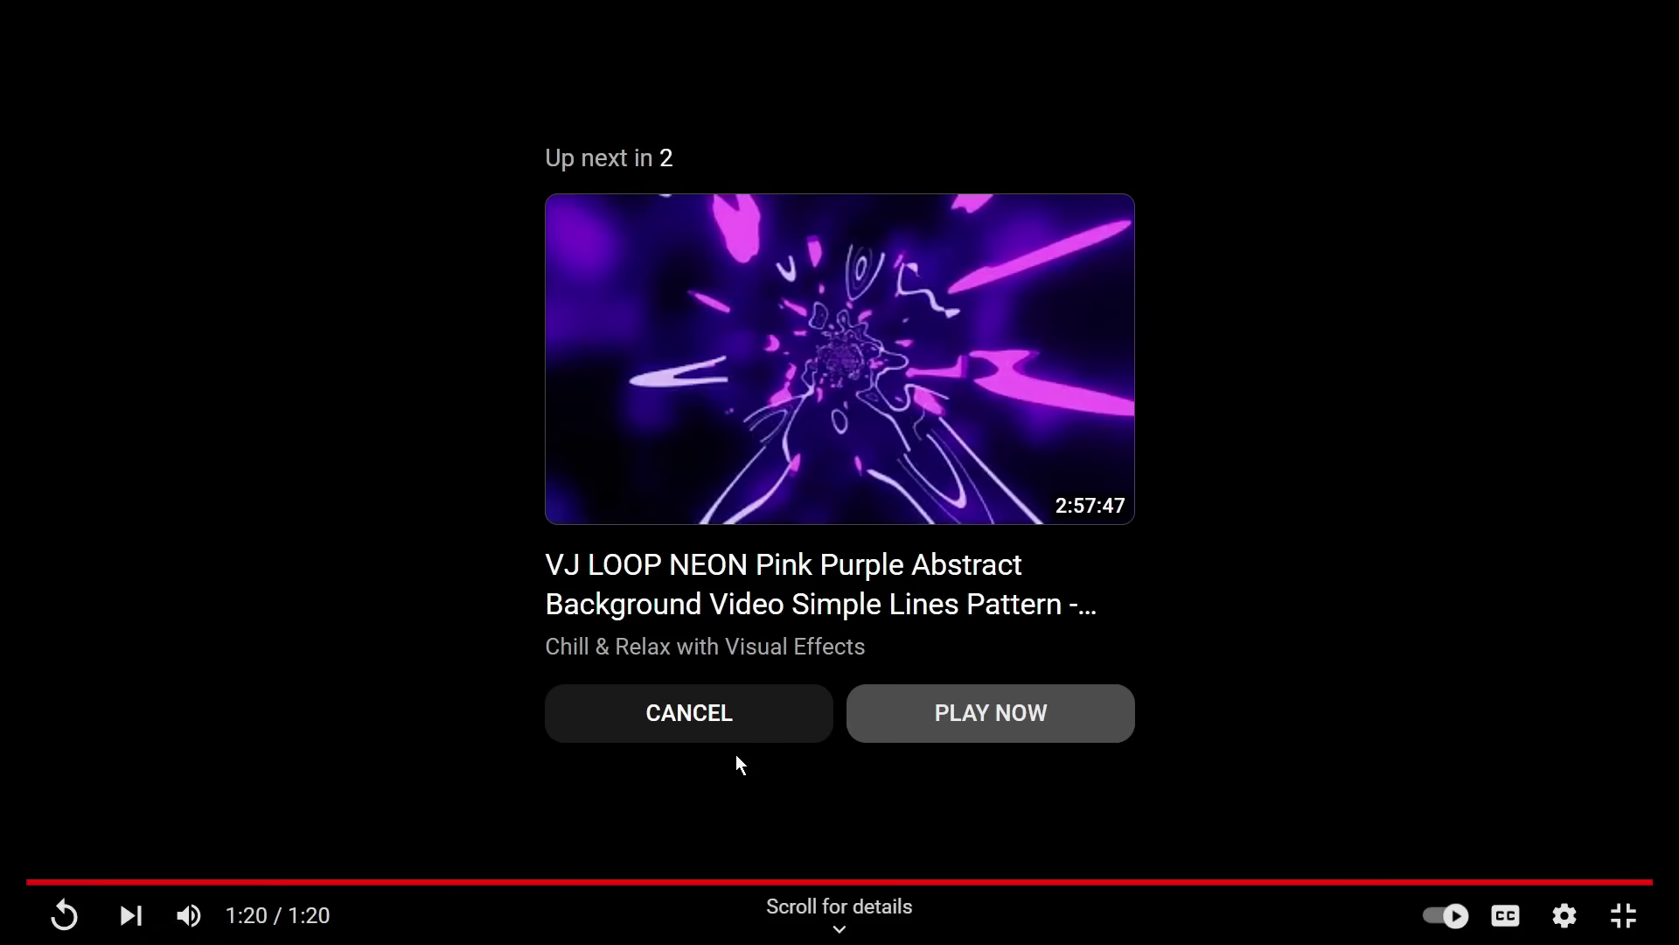
left_click(735, 737)
Exit full screen to return to the video's normal watch page.
left_click(1623, 915)
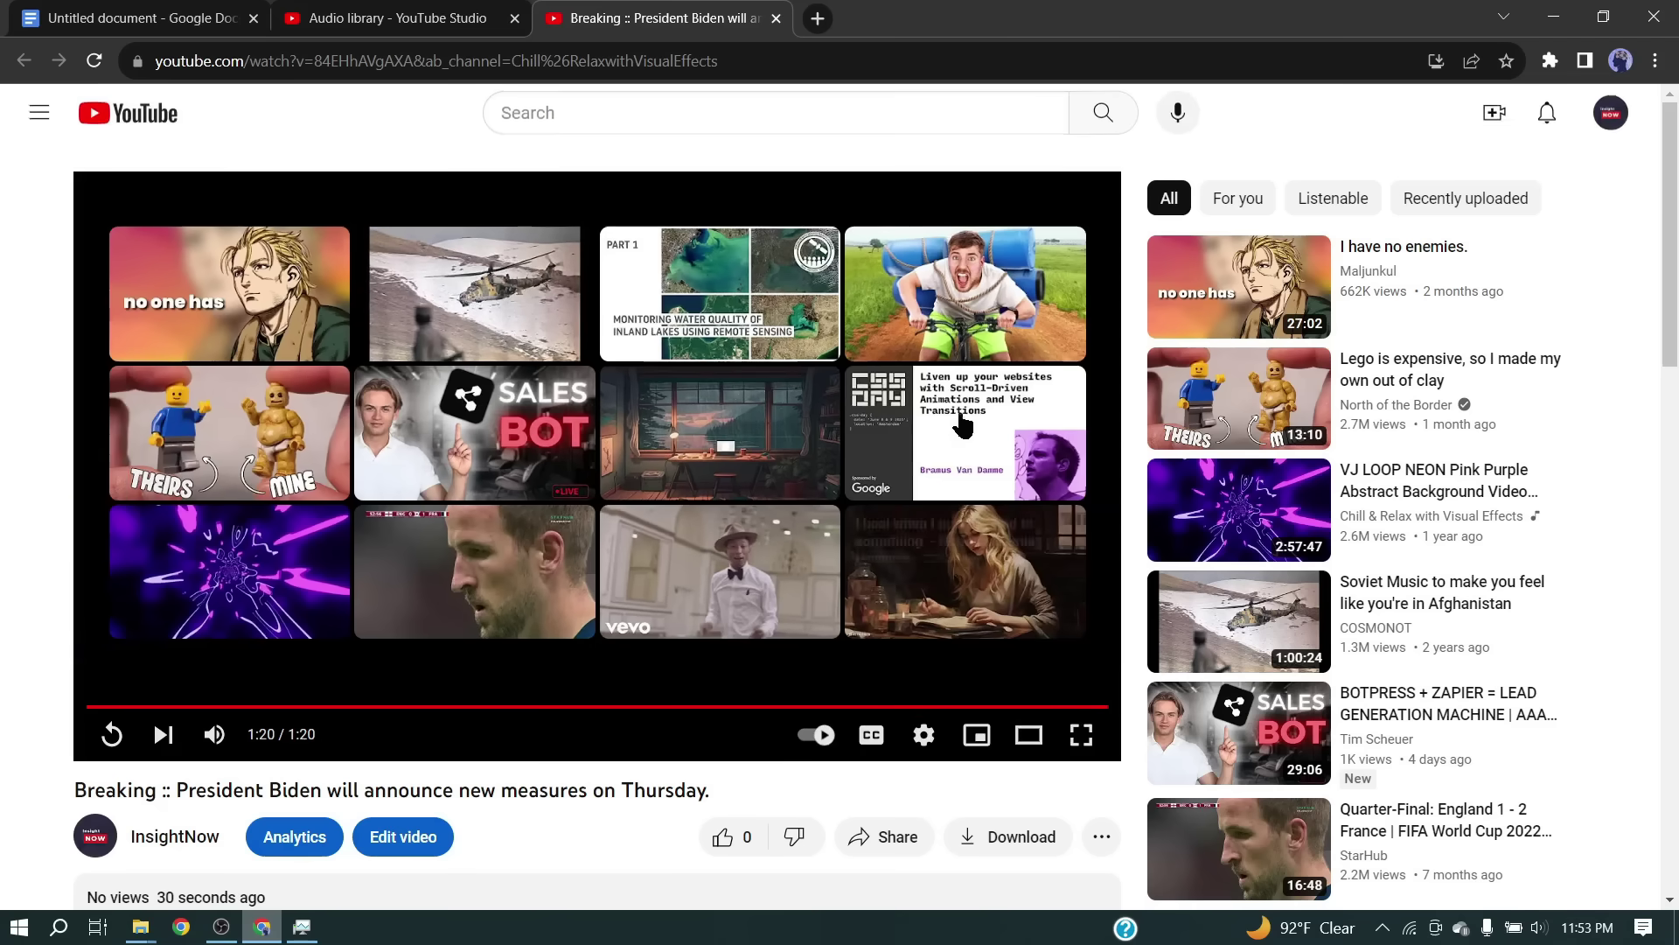